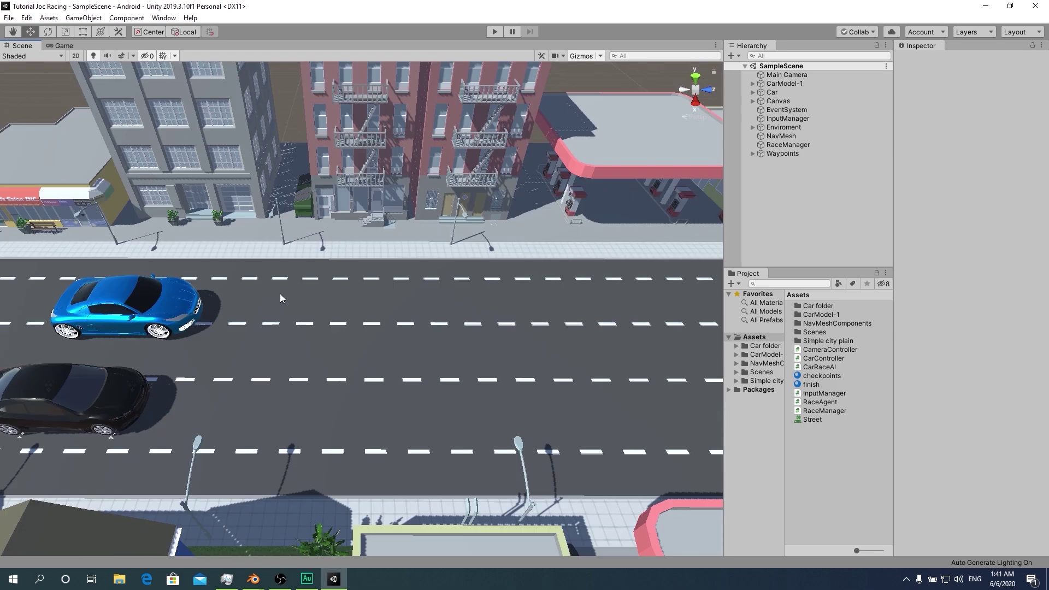
Fly and orbit the Scene view along the street, past the gas station, to the two cars
{"action": "right_click_drag", "start_coordinate": [369, 354], "coordinate": [608, 267]}
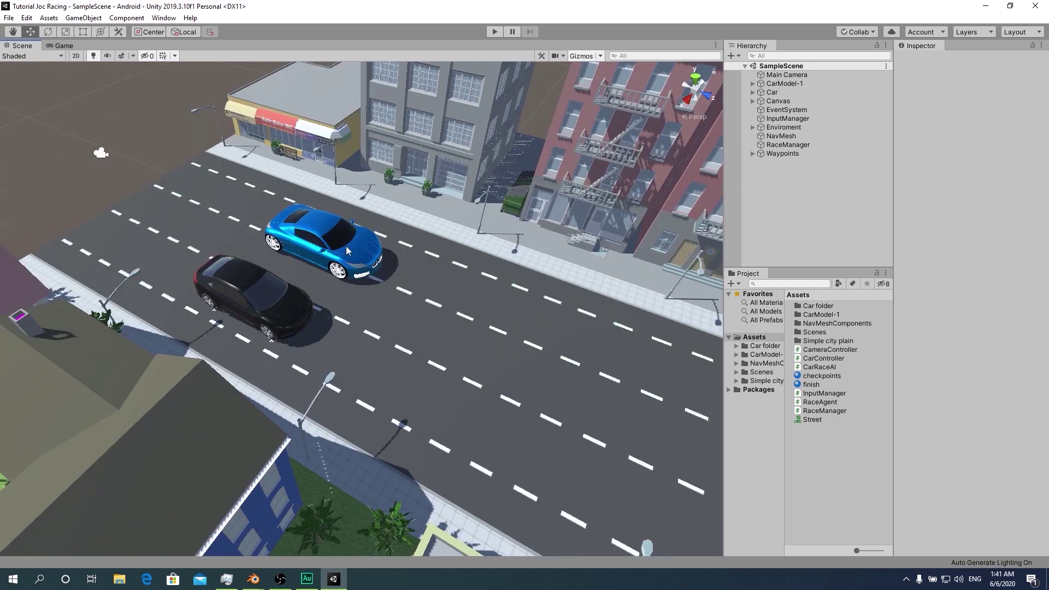
{"action": "mouse_move", "coordinate": [346, 251]}
{"action": "right_mouse_down"}
{"action": "mouse_move", "coordinate": [502, 357]}
{"action": "mouse_move", "coordinate": [622, 331]}
{"action": "mouse_move", "coordinate": [555, 320]}
{"action": "right_mouse_up"}
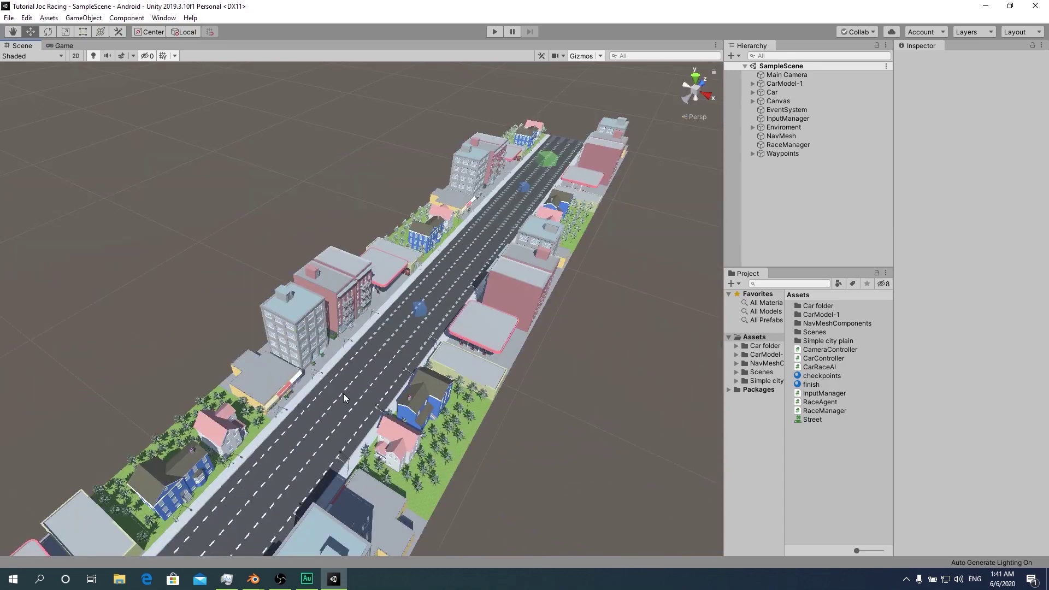
{"action": "mouse_move", "coordinate": [576, 158]}
{"action": "right_mouse_down"}
{"action": "mouse_move", "coordinate": [281, 238]}
{"action": "mouse_move", "coordinate": [245, 107]}
{"action": "mouse_move", "coordinate": [299, 173]}
{"action": "right_mouse_up"}
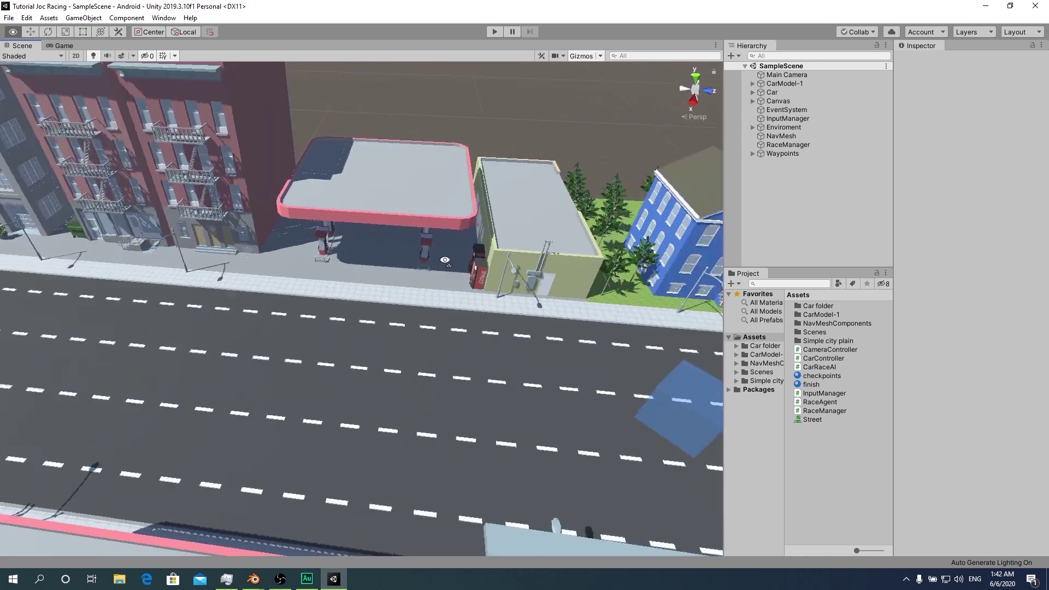
{"action": "mouse_move", "coordinate": [363, 261]}
{"action": "right_mouse_down"}
{"action": "mouse_move", "coordinate": [544, 259]}
{"action": "mouse_move", "coordinate": [687, 214]}
{"action": "right_mouse_up"}
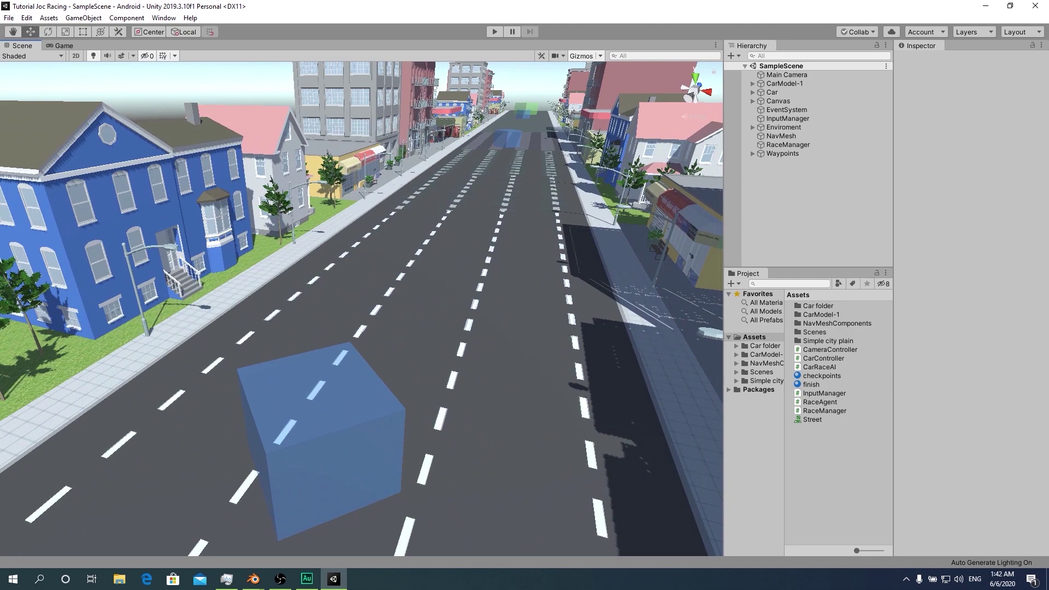
{"action": "right_click_drag", "start_coordinate": [687, 214], "coordinate": [923, 238]}
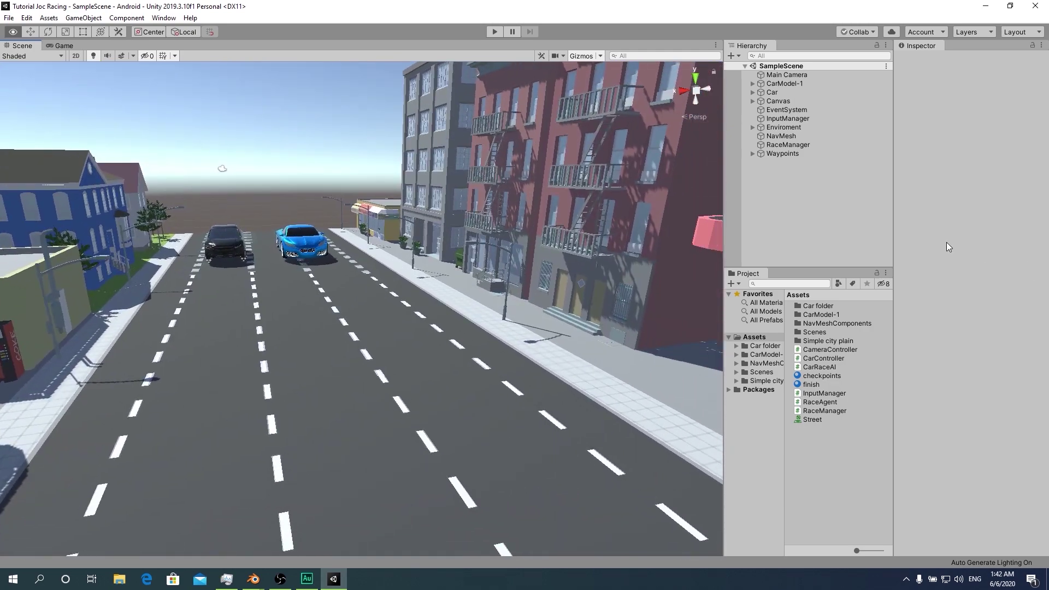
{"action": "right_click_drag", "start_coordinate": [923, 234], "coordinate": [962, 270]}
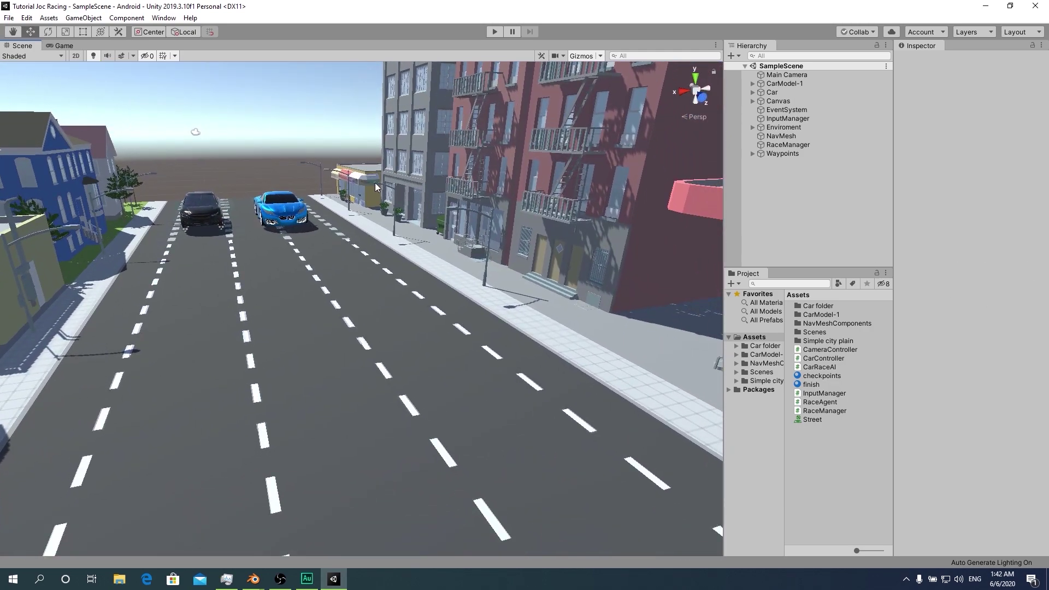
{"action": "mouse_move", "coordinate": [400, 218]}
{"action": "right_mouse_down"}
{"action": "mouse_move", "coordinate": [401, 230]}
{"action": "mouse_move", "coordinate": [347, 198]}
{"action": "mouse_move", "coordinate": [553, 300]}
{"action": "mouse_move", "coordinate": [346, 254]}
{"action": "mouse_move", "coordinate": [503, 270]}
{"action": "right_mouse_up"}
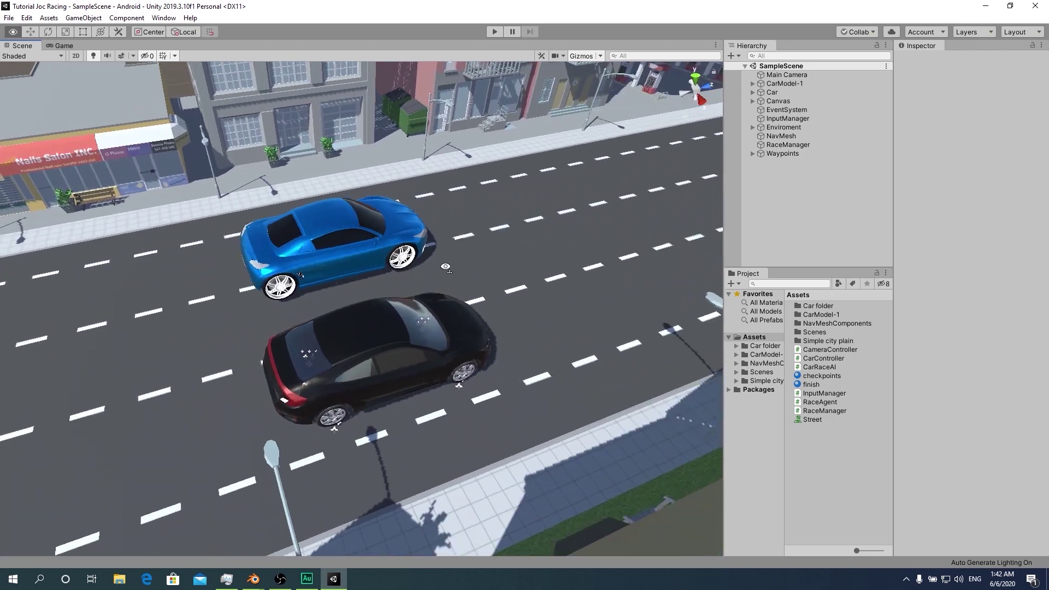
{"action": "right_click_drag", "start_coordinate": [503, 270], "coordinate": [445, 281]}
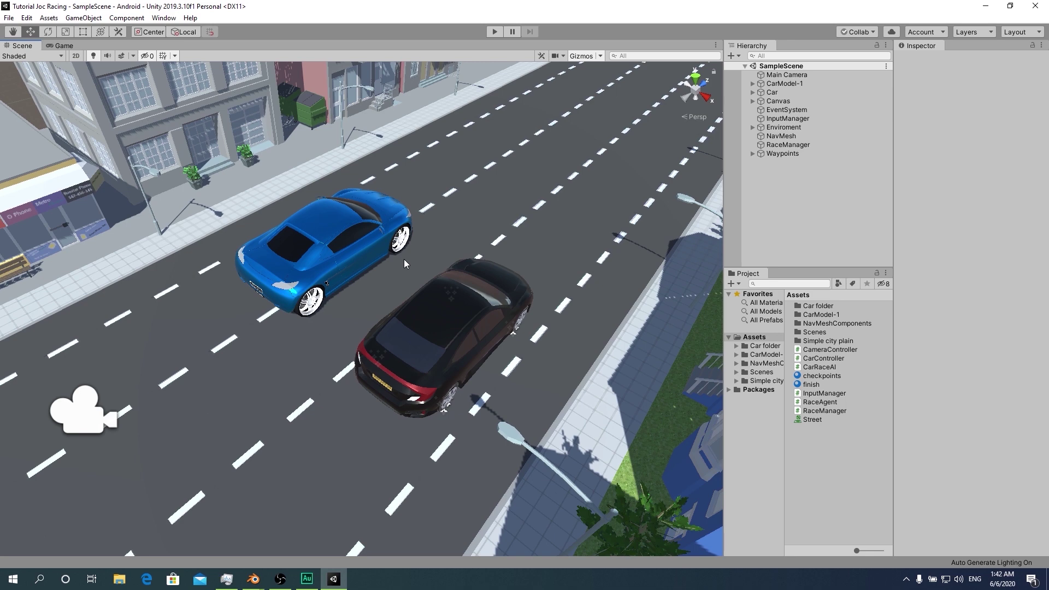
{"action": "key", "text": "alt"}
{"action": "left_click_drag", "start_coordinate": [404, 259], "coordinate": [386, 255], "text": "alt"}
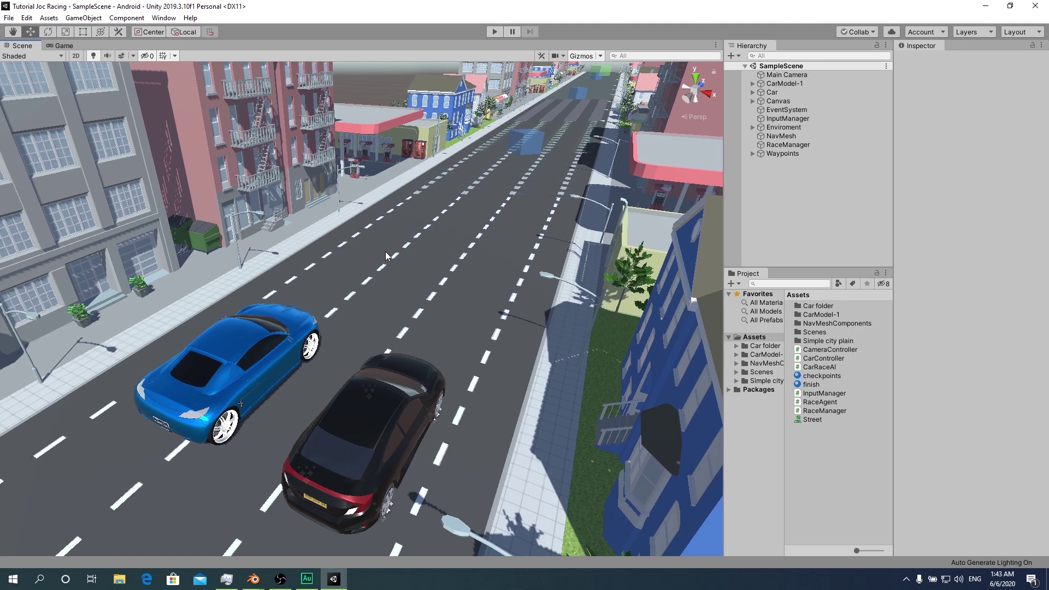
{"action": "mouse_move", "coordinate": [420, 239]}
{"action": "left_mouse_down", "text": "alt"}
{"action": "mouse_move", "coordinate": [427, 231]}
{"action": "mouse_move", "coordinate": [415, 262]}
{"action": "left_mouse_up", "text": "alt"}
Open the RaceManager script and close the CameraController.cs and CarController.cs tabs
{"action": "left_click", "coordinate": [788, 145]}
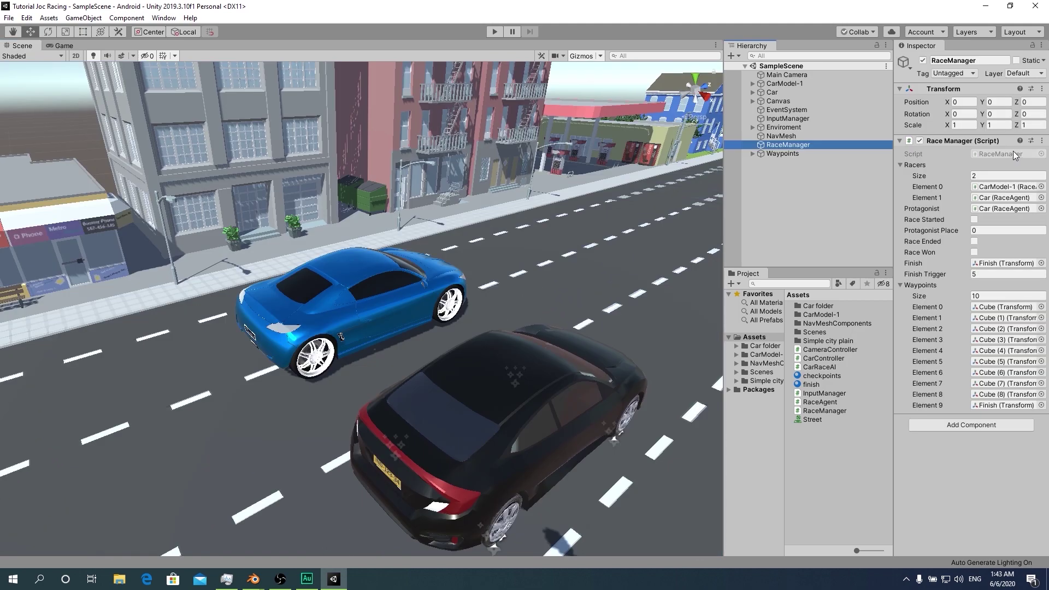
{"action": "double_click", "coordinate": [1009, 154]}
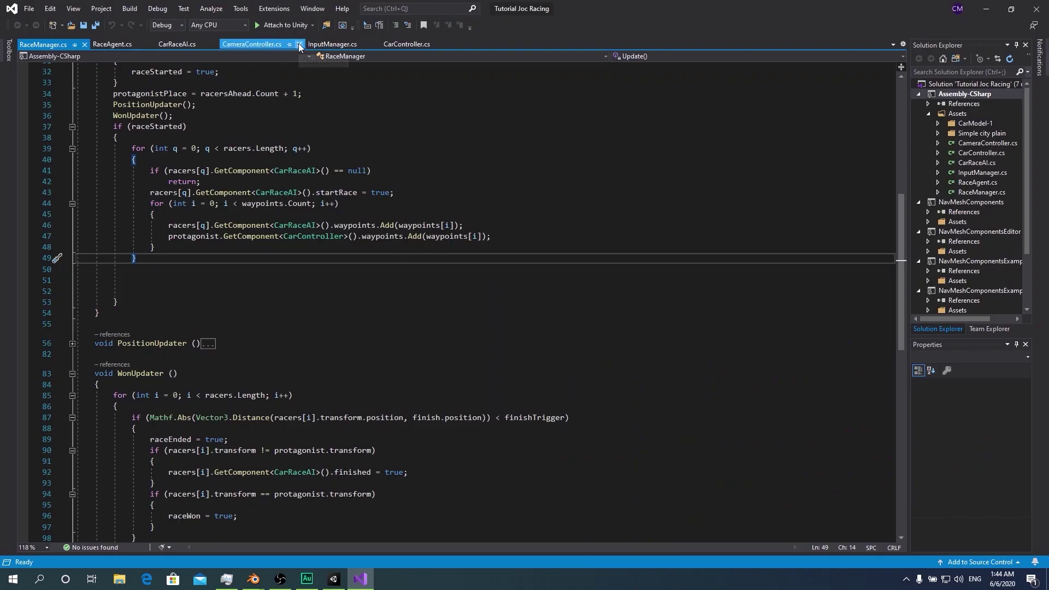
{"action": "left_click", "coordinate": [299, 45]}
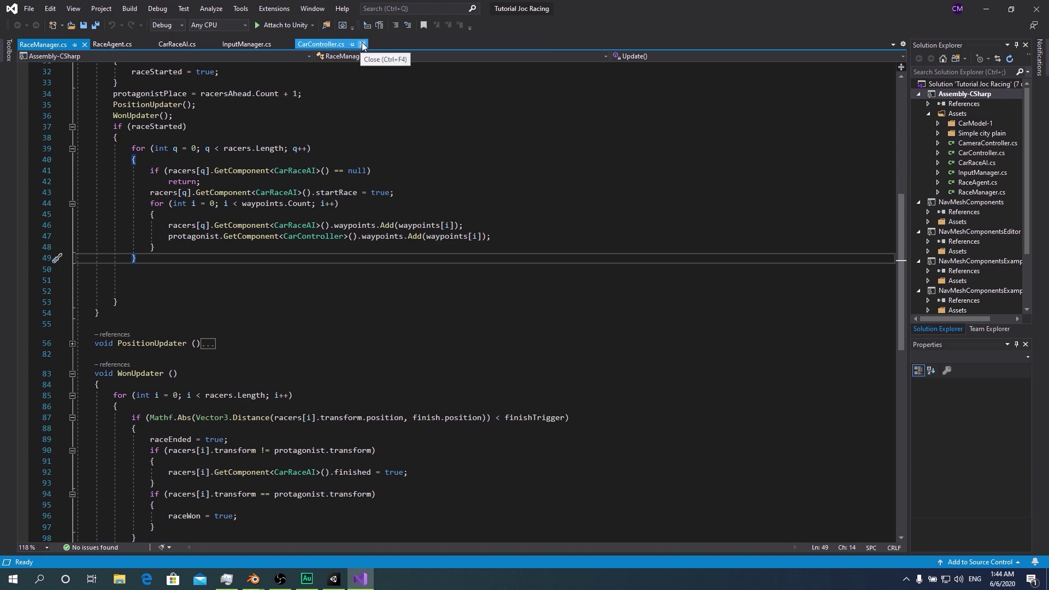
{"action": "left_click", "coordinate": [363, 44]}
Show CarRaceAI.cs from the top, with the cursor after the finished field
{"action": "left_click", "coordinate": [180, 45]}
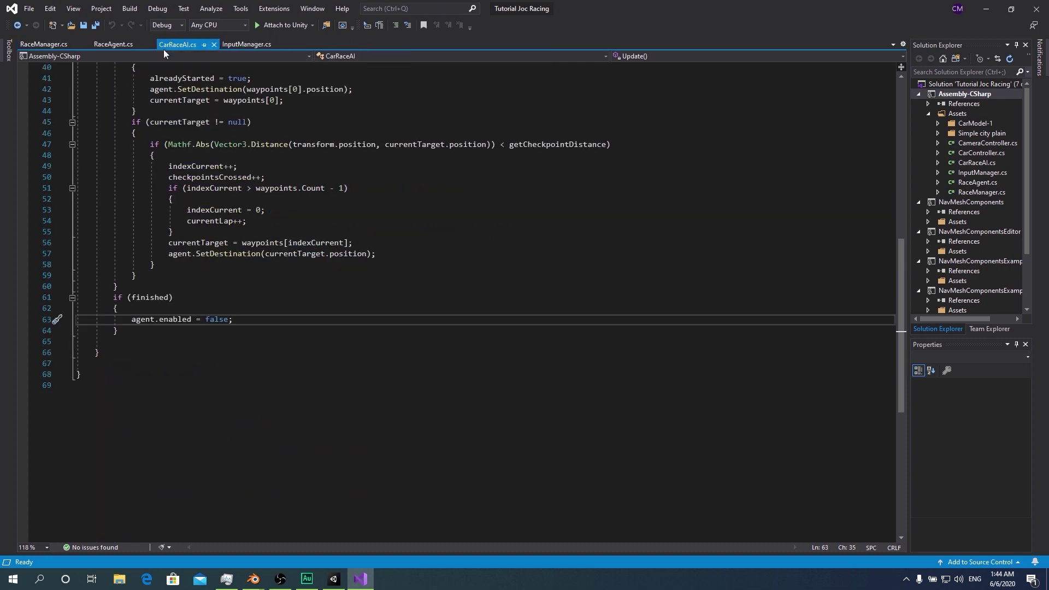
{"action": "scroll", "coordinate": [232, 242], "scroll_direction": "up", "scroll_amount": 13}
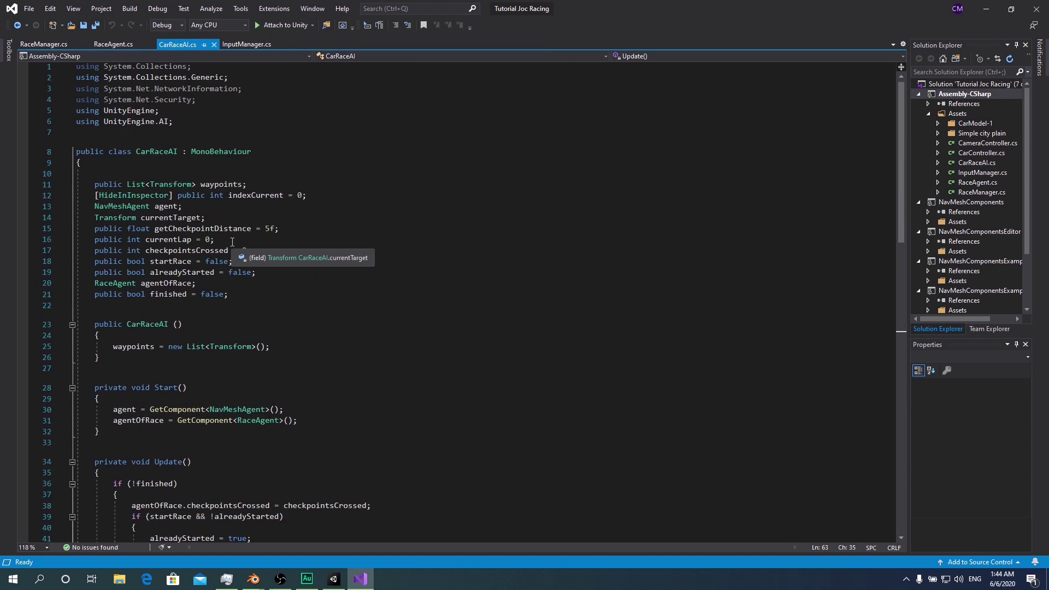
{"action": "left_click", "coordinate": [241, 295]}
Add the field public Material[] car_mats; to CarRaceAI
{"action": "key", "text": "Return"}
{"action": "type", "text": "public Ma"}
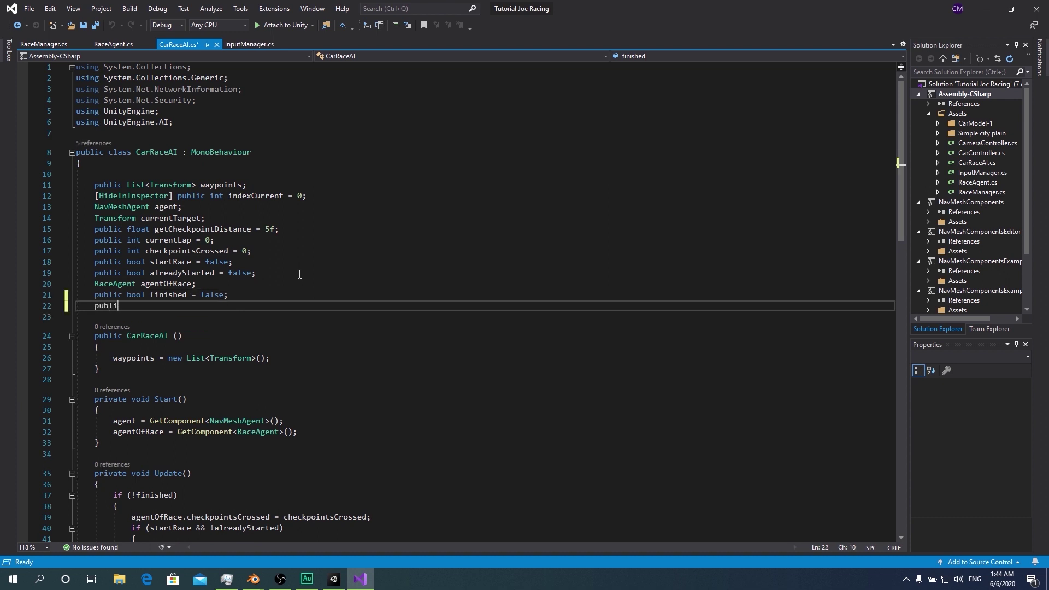
{"action": "type", "text": "ter"}
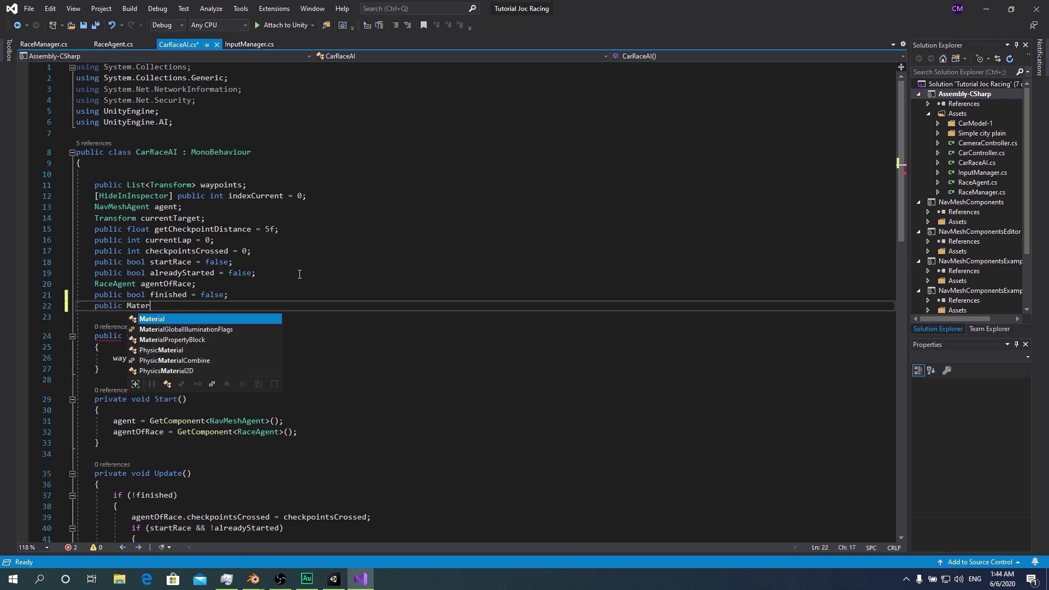
{"action": "type", "text": "ial[] car_"}
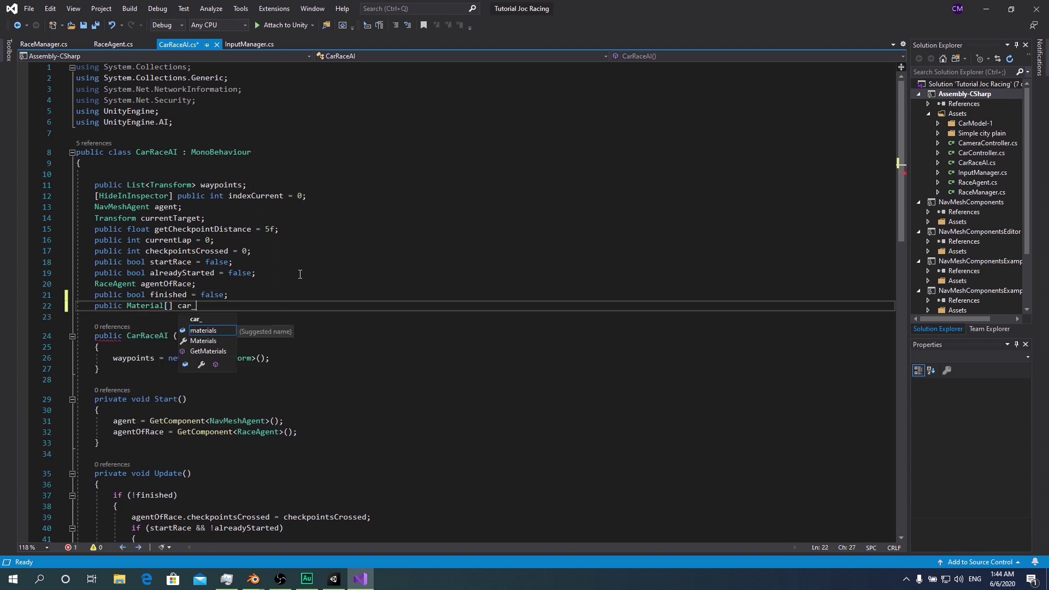
{"action": "type", "text": "mats;"}
{"action": "scroll", "coordinate": [300, 274], "scroll_direction": "down", "scroll_amount": 5}
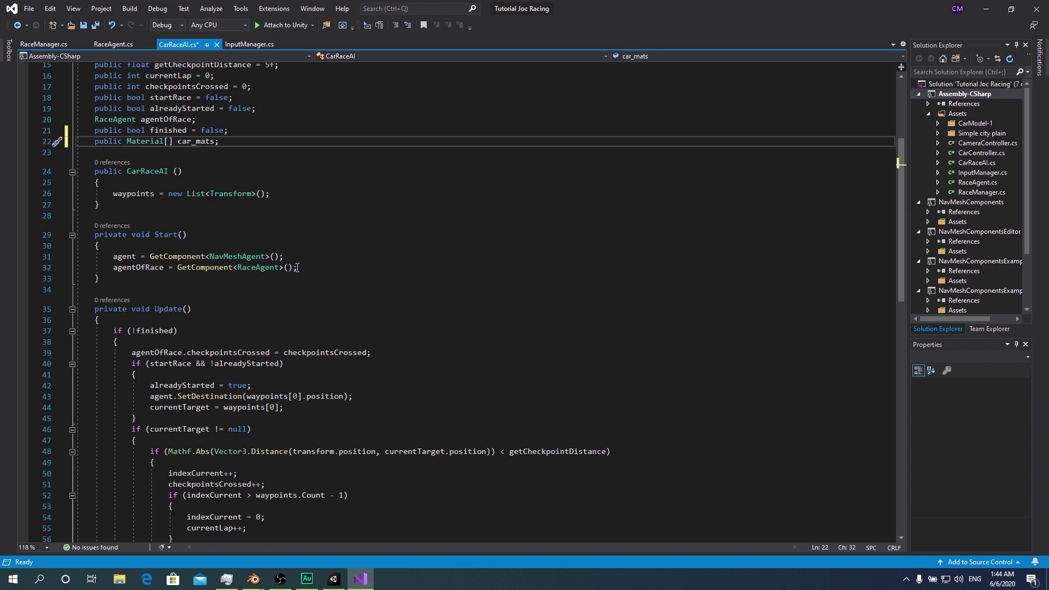
{"action": "scroll", "coordinate": [295, 268], "scroll_direction": "down", "scroll_amount": 12}
{"action": "scroll", "coordinate": [288, 264], "scroll_direction": "up", "scroll_amount": 4}
In the finished block, add a for loop over car_mats.Length
{"action": "left_click", "coordinate": [320, 396]}
{"action": "key", "text": "Return"}
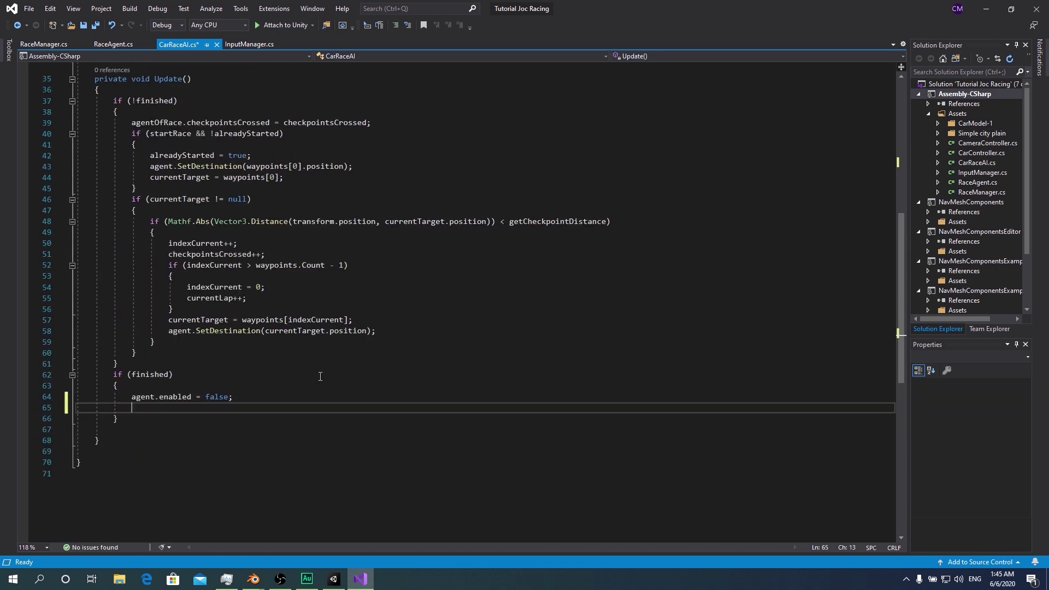
{"action": "type", "text": "for"}
{"action": "key", "text": "Tab"}
{"action": "key", "text": "Tab"}
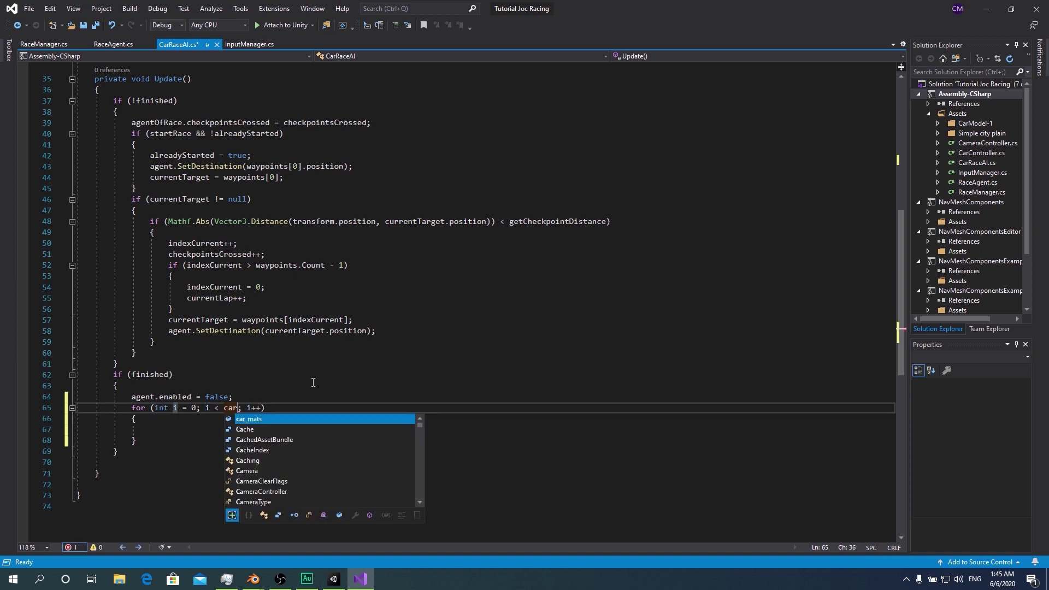
{"action": "type", "text": "car_mats"}
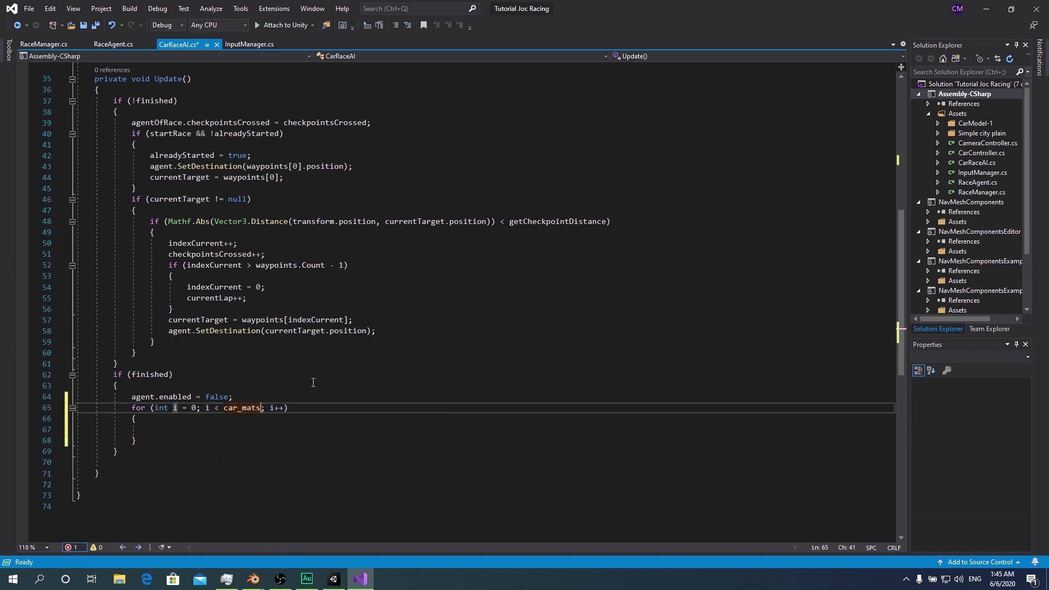
{"action": "type", "text": ".le"}
{"action": "key", "text": "Return"}
{"action": "key", "text": "Return"}
{"action": "type", "text": "foat"}
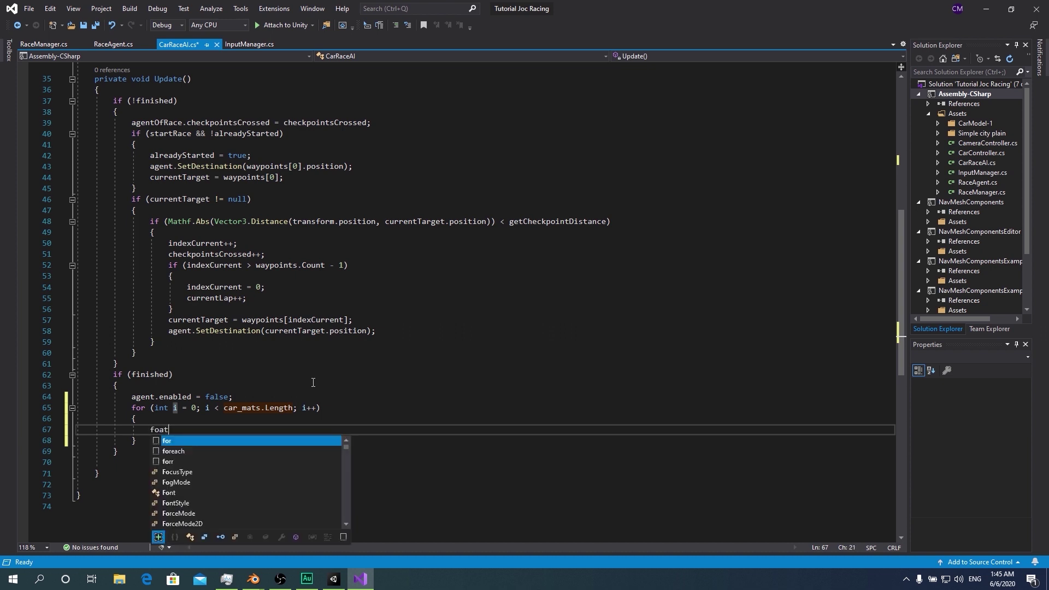
Declare float r, g and b inside the loop
{"action": "type", "text": "float r;"}
{"action": "key", "text": "Return"}
{"action": "type", "text": "fl"}
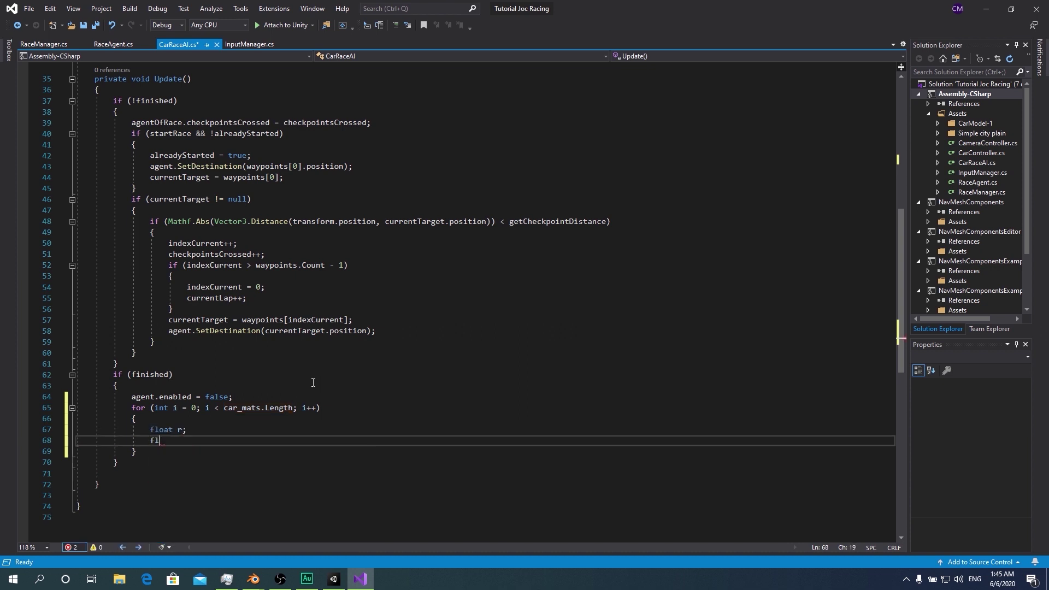
{"action": "type", "text": "oat g;"}
{"action": "key", "text": "Return"}
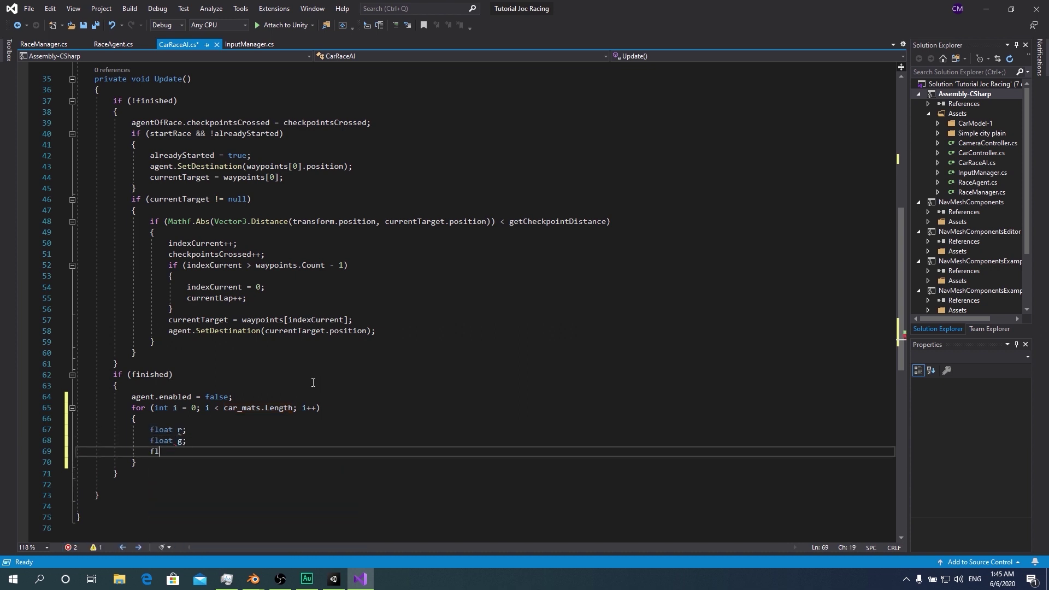
{"action": "type", "text": "float b;"}
{"action": "key", "text": "Return"}
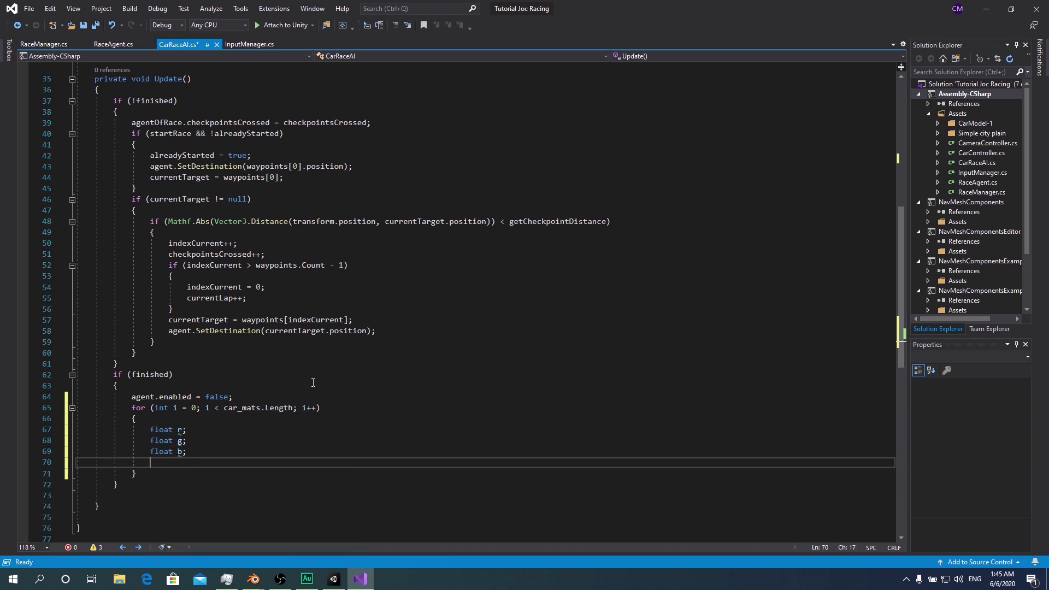
Assign r, g and b from the car material's color components
{"action": "type", "text": "r =car"}
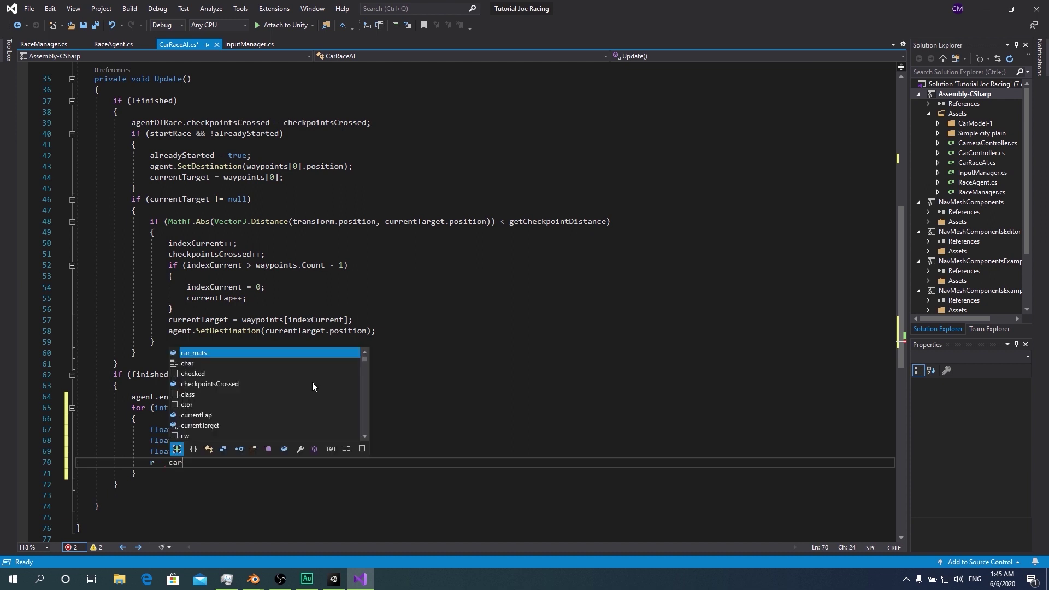
{"action": "type", "text": "_mats[i]"}
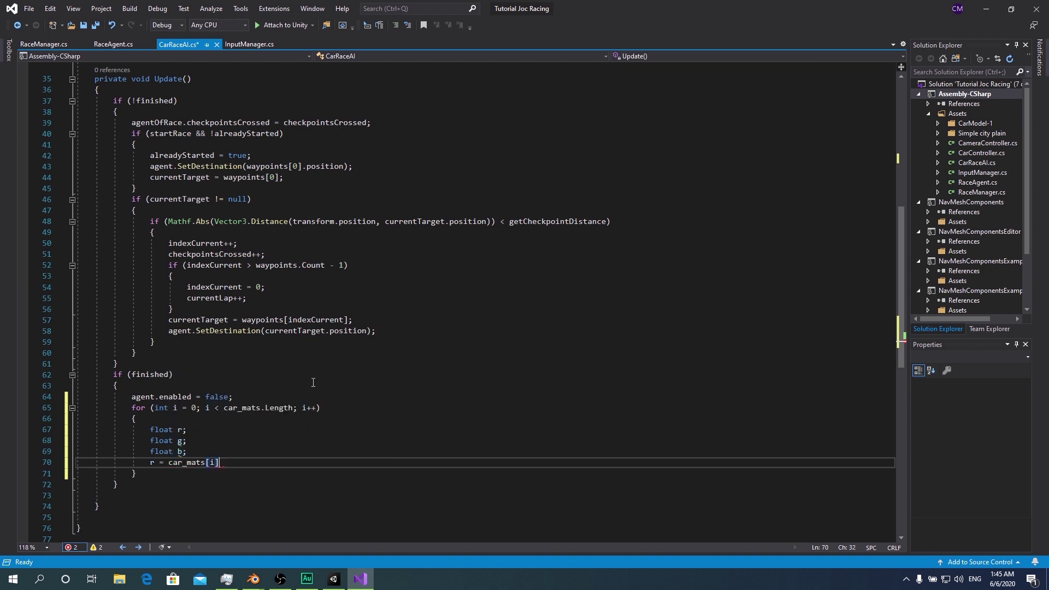
{"action": "type", "text": ".color"}
{"action": "type", "text": ".r;"}
{"action": "key", "text": "Return"}
{"action": "type", "text": "g = ca"}
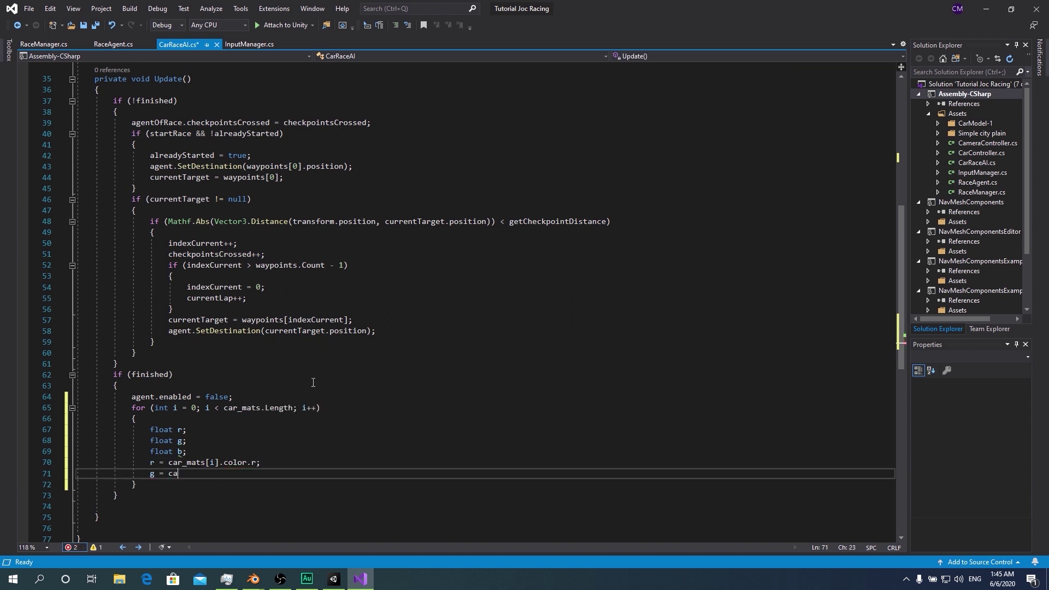
{"action": "type", "text": "r_mats[i].color.g;"}
{"action": "key", "text": "Return"}
{"action": "type", "text": "b = car_mats[1].color.b;"}
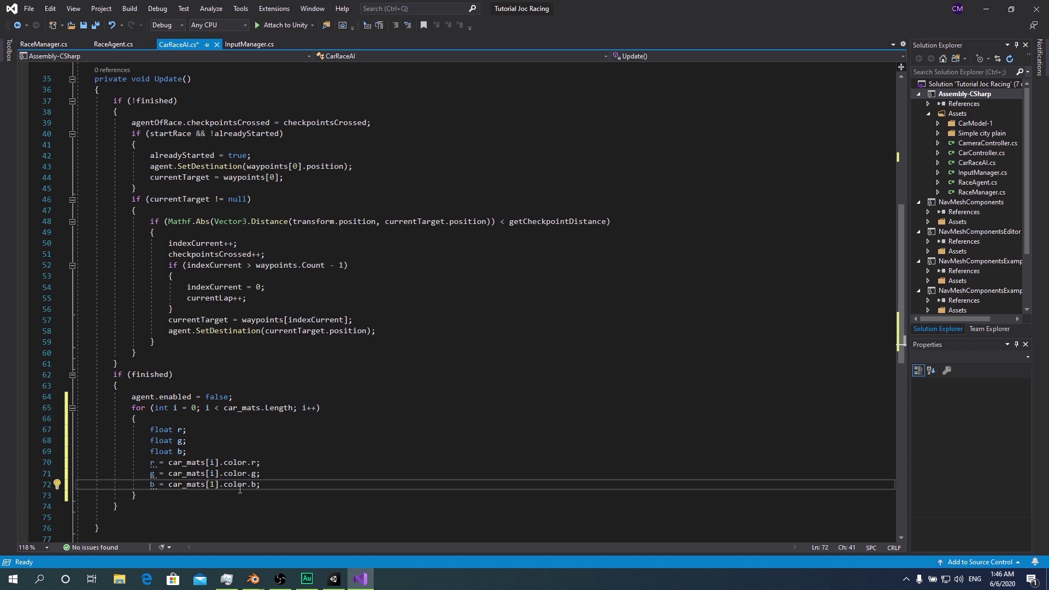
{"action": "scroll", "coordinate": [300, 487], "scroll_direction": "down", "scroll_amount": 5}
Save, then start an IEnumerator Fader(float r, float g, float b) with a while loop
{"action": "left_click", "coordinate": [152, 341]}
{"action": "key", "text": "ctrl+s"}
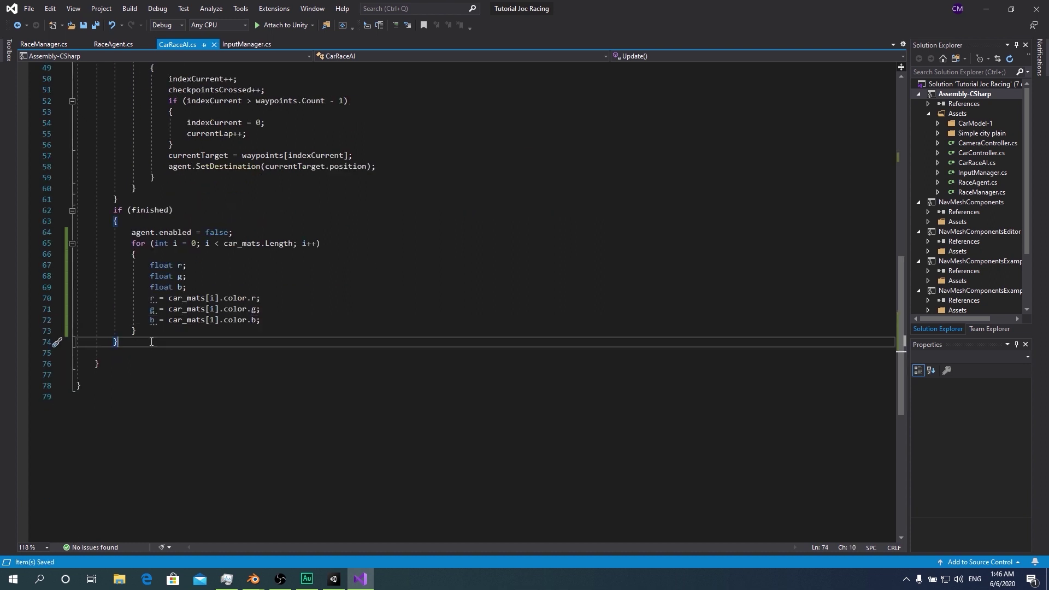
{"action": "key", "text": "Return"}
{"action": "key", "text": "Return"}
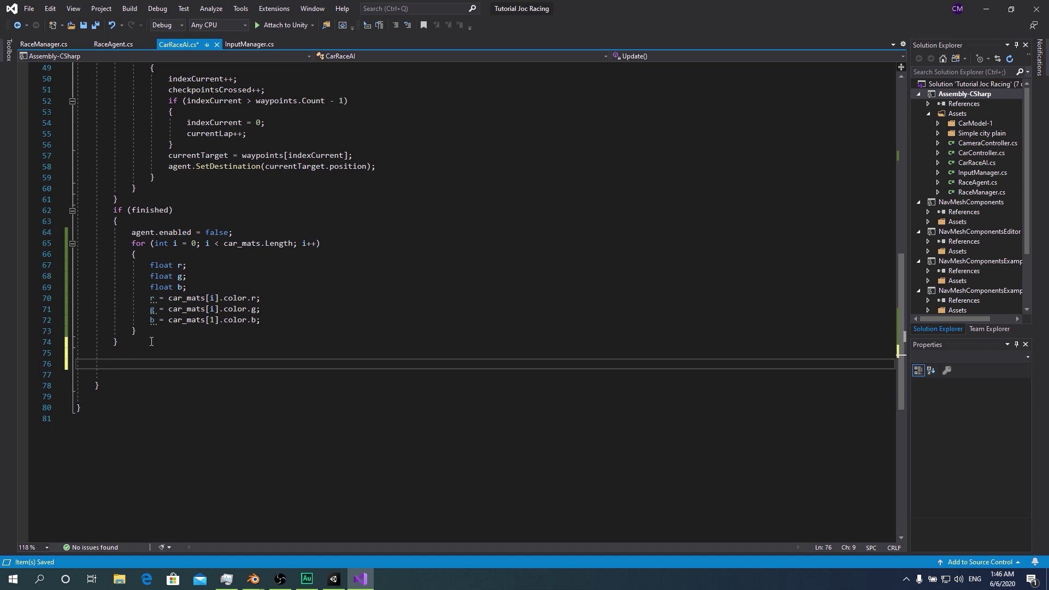
{"action": "type", "text": "IEnumer"}
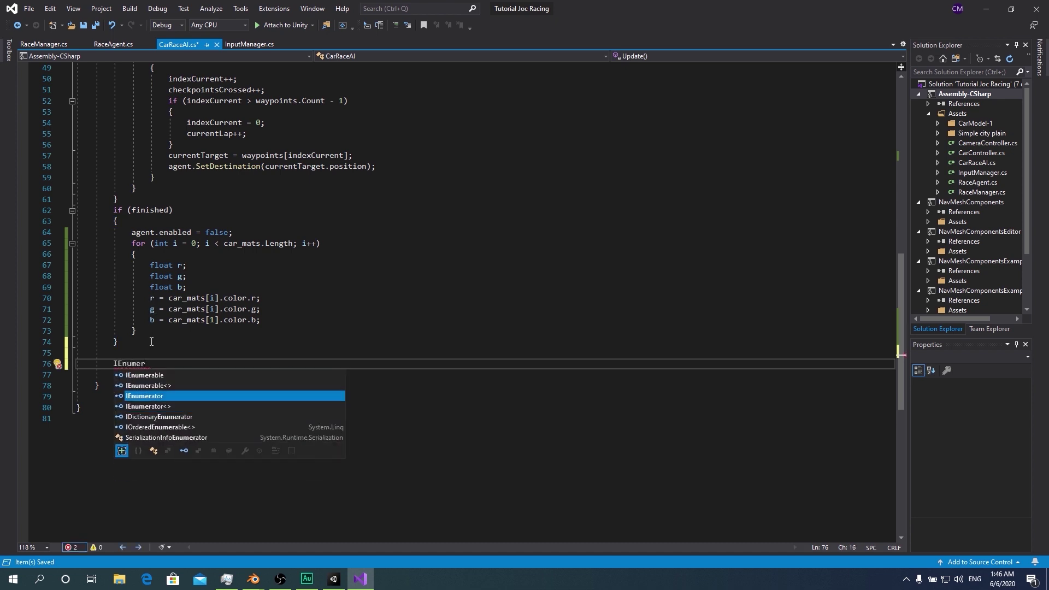
{"action": "key", "text": "Tab"}
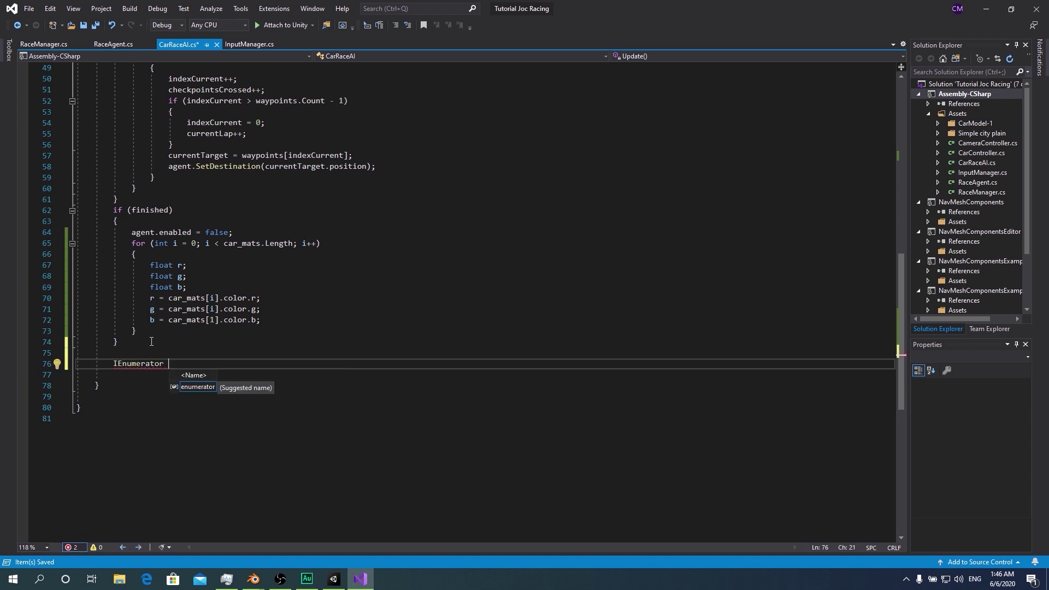
{"action": "type", "text": "Fa"}
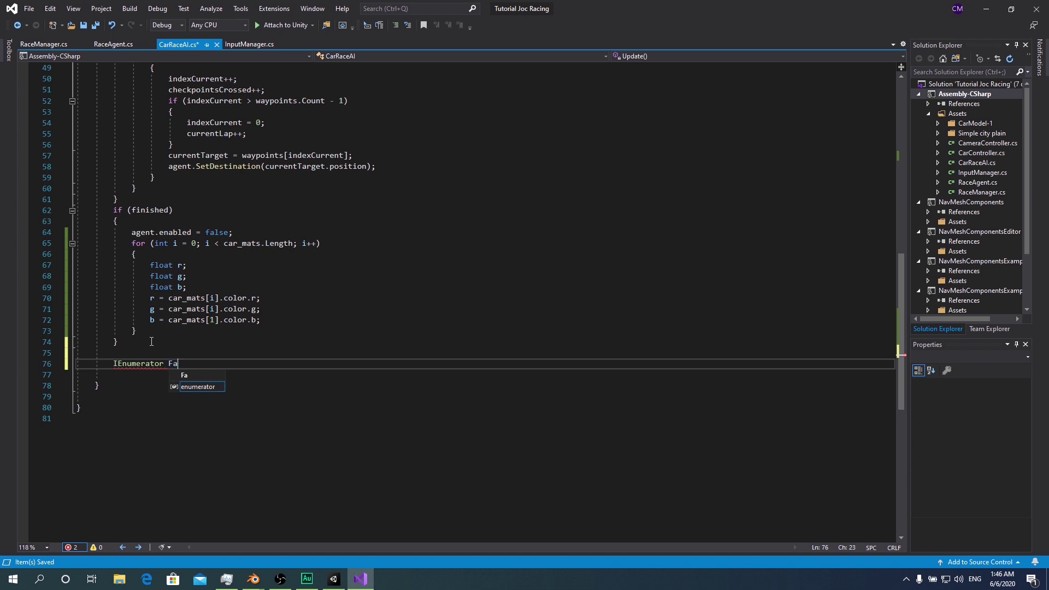
{"action": "type", "text": "der ("}
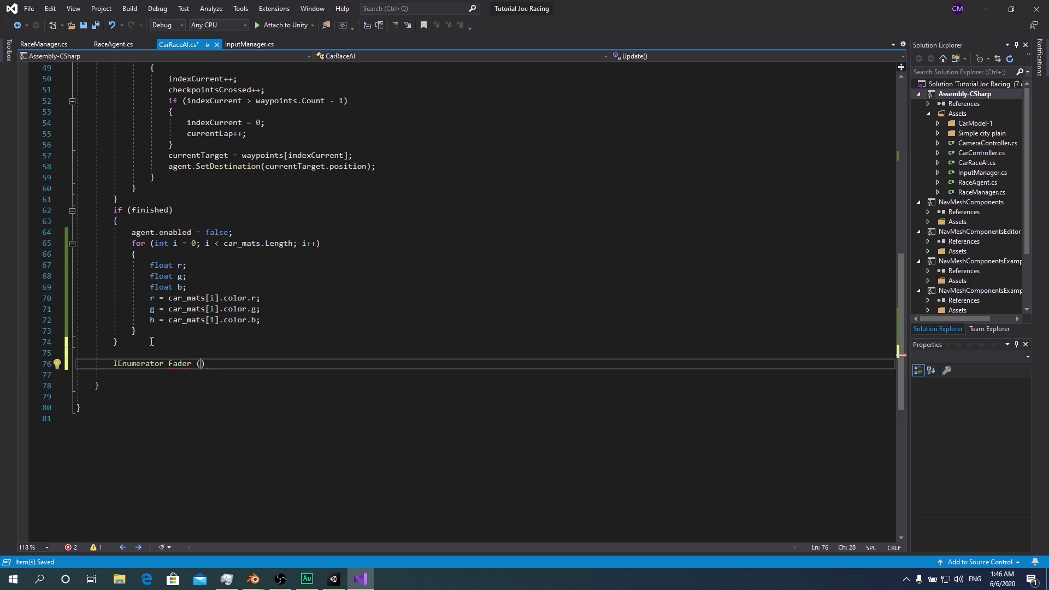
{"action": "type", "text": "float r, f"}
{"action": "type", "text": "loat "}
{"action": "type", "text": "g, float b"}
{"action": "type", "text": ")"}
{"action": "key", "text": "Return"}
{"action": "type", "text": "{"}
{"action": "key", "text": "Return"}
{"action": "scroll", "coordinate": [325, 323], "scroll_direction": "down", "scroll_amount": 1}
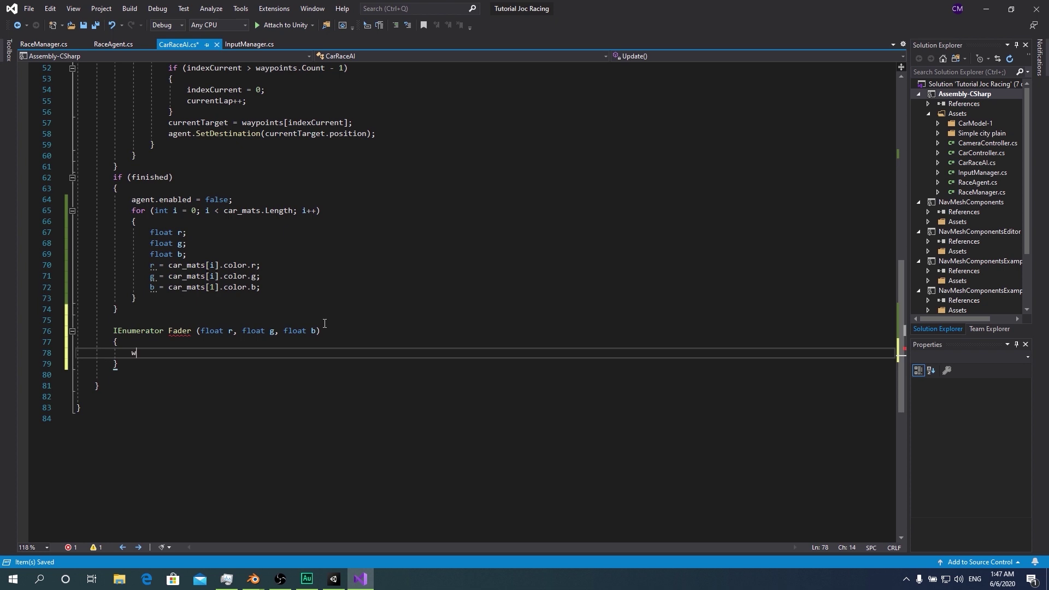
{"action": "type", "text": "hile ("}
In the material loop, declare float a and assign it car_mats[1].color.a
{"action": "left_click", "coordinate": [289, 290]}
{"action": "left_click", "coordinate": [213, 255]}
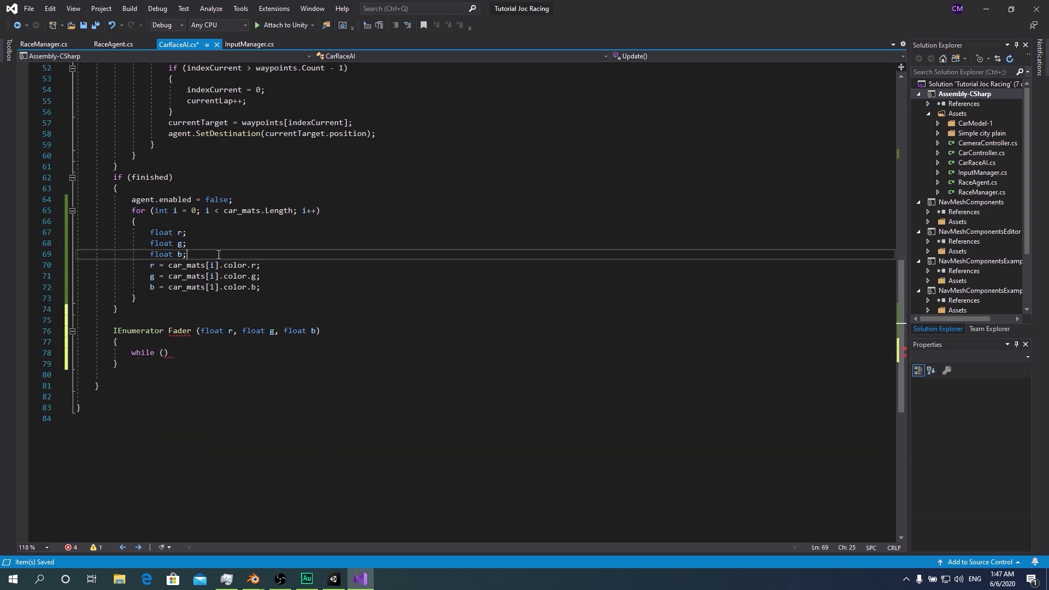
{"action": "key", "text": "Return"}
{"action": "type", "text": "float "}
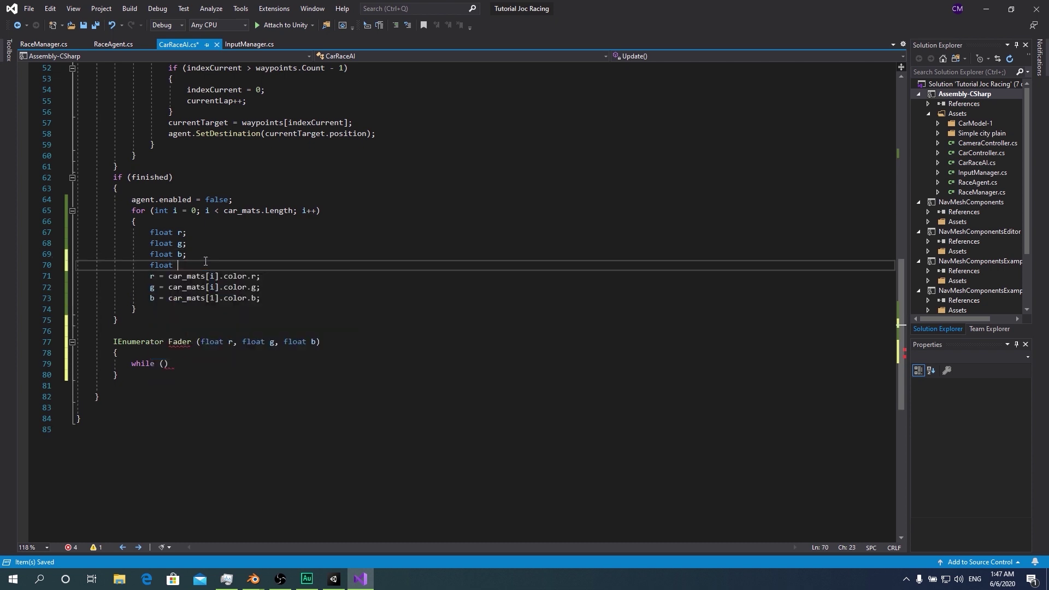
{"action": "type", "text": "a;"}
{"action": "left_click", "coordinate": [328, 298]}
{"action": "key", "text": "Return"}
{"action": "type", "text": "a = car"}
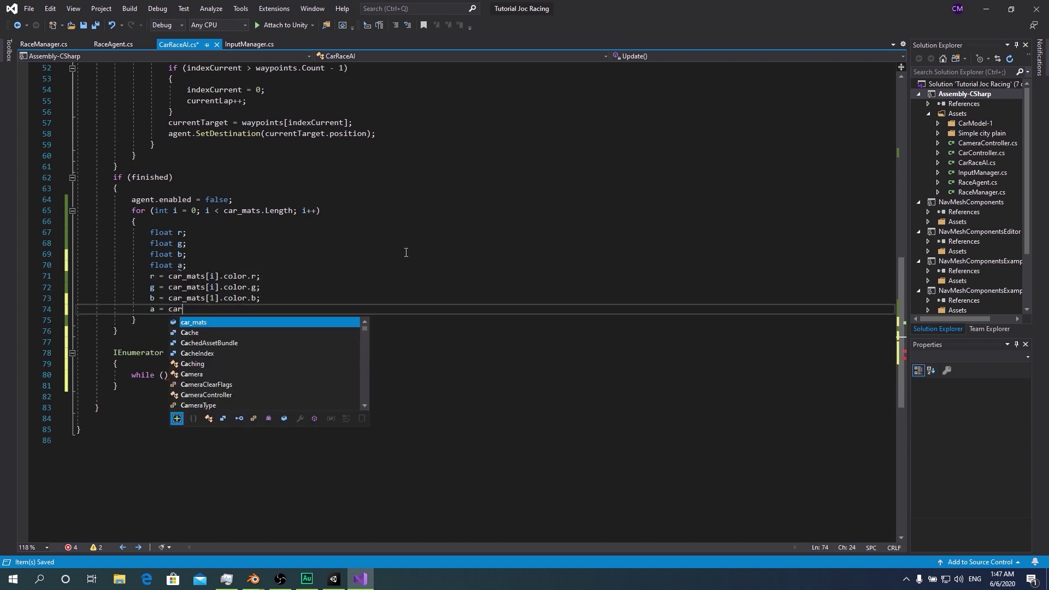
{"action": "type", "text": "_mats[1"}
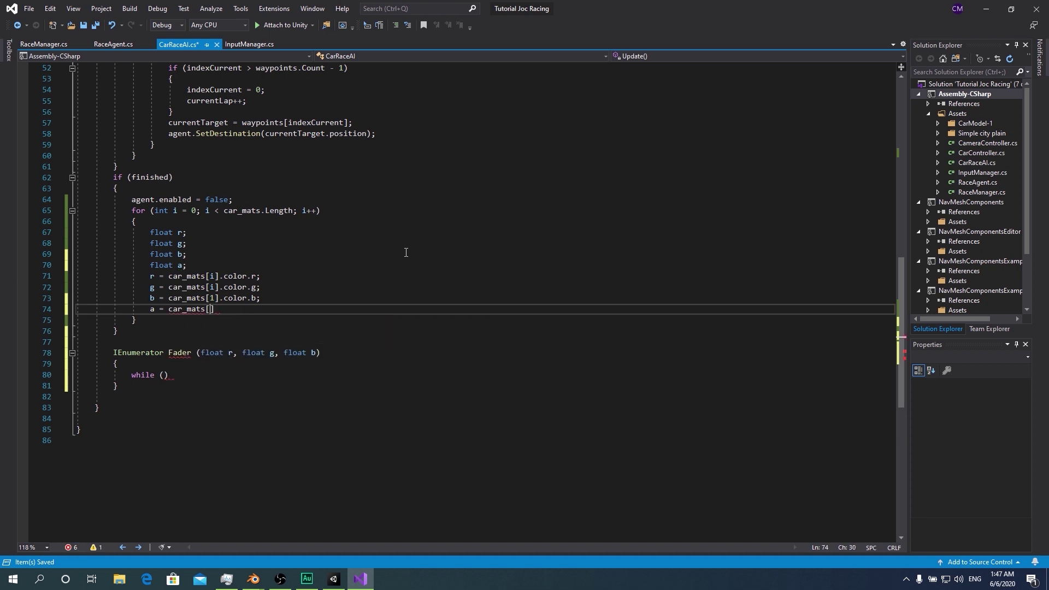
{"action": "type", "text": "]"}
{"action": "type", "text": ".col"}
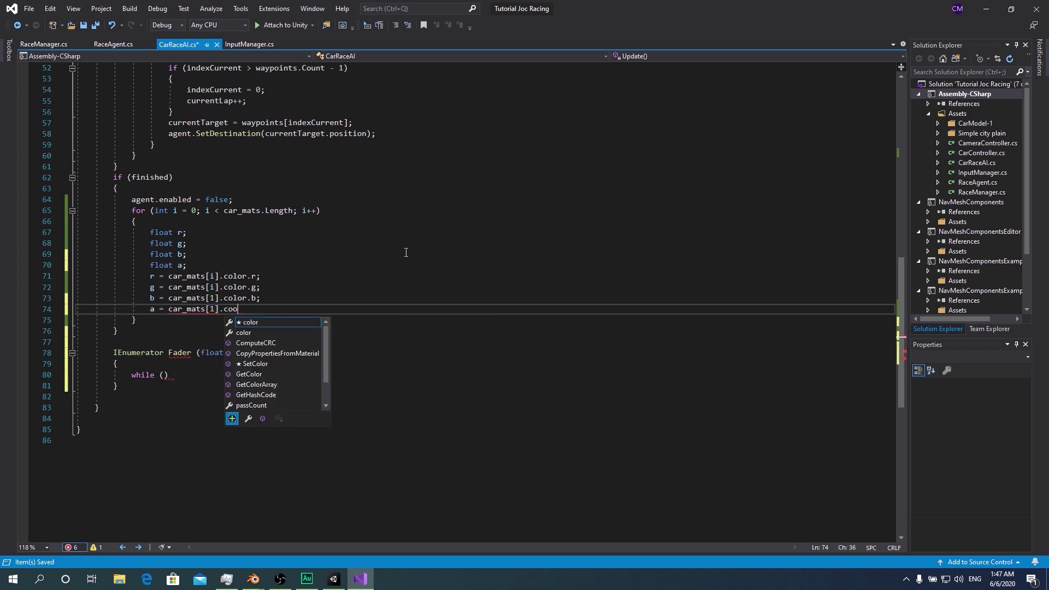
{"action": "type", "text": "or.a;"}
Add float a and Material mat parameters to Fader and loop while a > 0.01f
{"action": "left_click", "coordinate": [315, 353]}
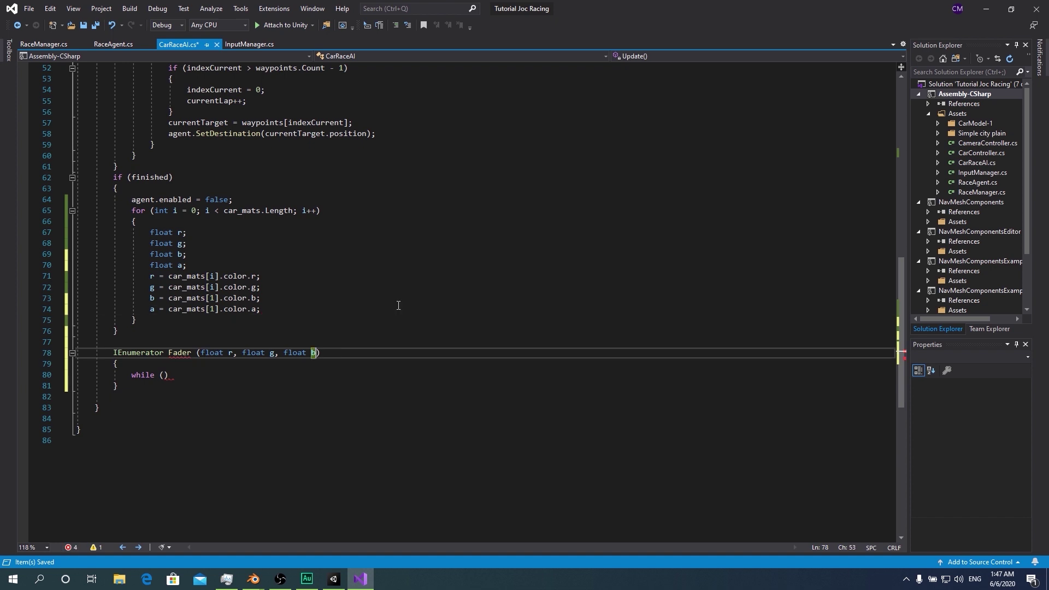
{"action": "type", "text": ", Mater"}
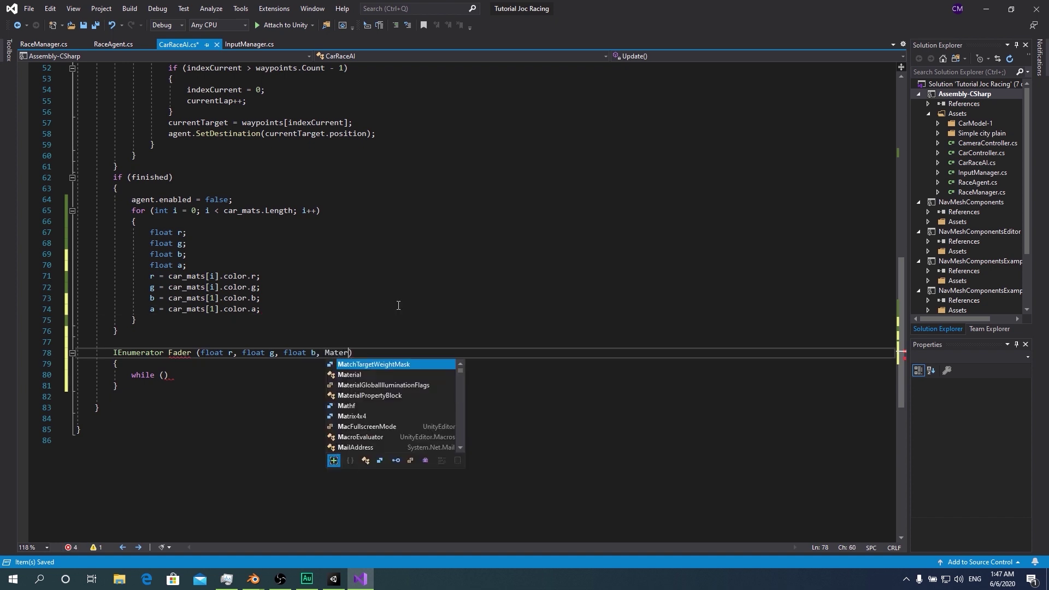
{"action": "type", "text": "ial mat)"}
{"action": "key", "text": "Down"}
{"action": "key", "text": "Down"}
{"action": "key", "text": "Left"}
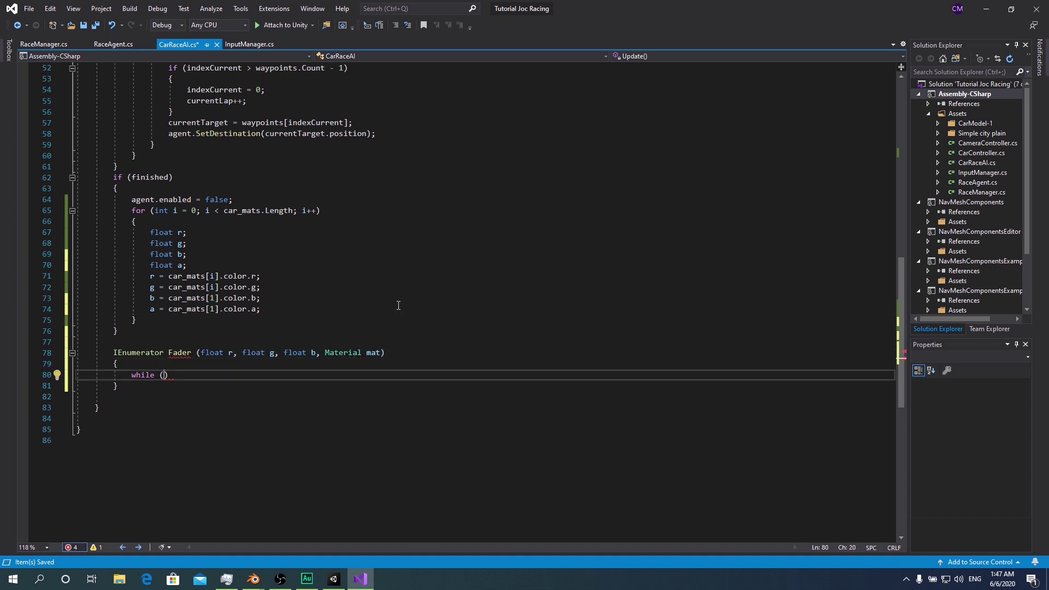
{"action": "left_click", "coordinate": [317, 352]}
{"action": "type", "text": ", "}
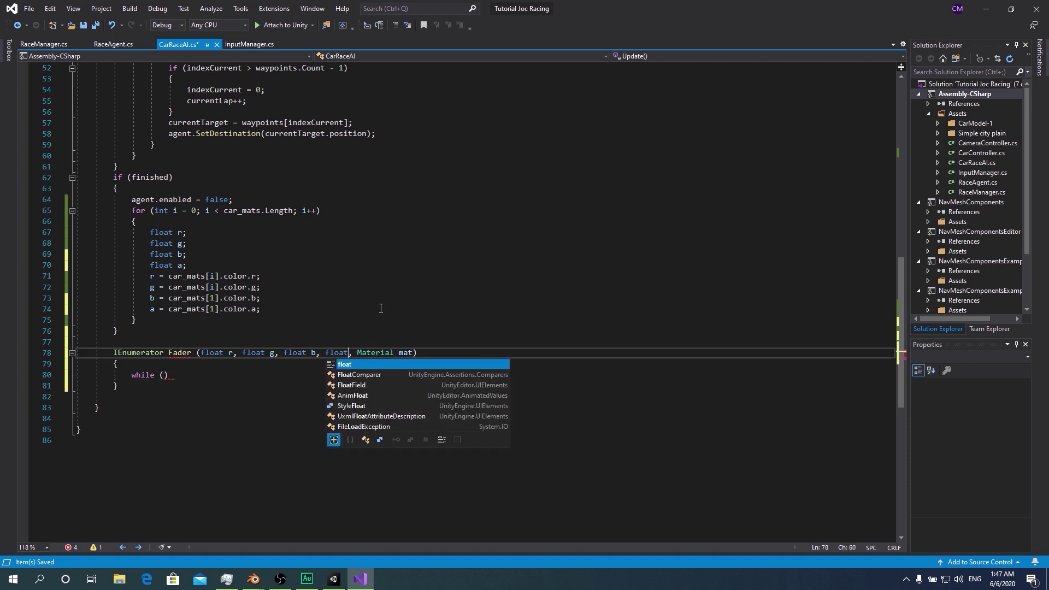
{"action": "type", "text": "float a"}
{"action": "key", "text": "Down"}
{"action": "key", "text": "Down"}
{"action": "key", "text": "Left"}
{"action": "type", "text": "a "}
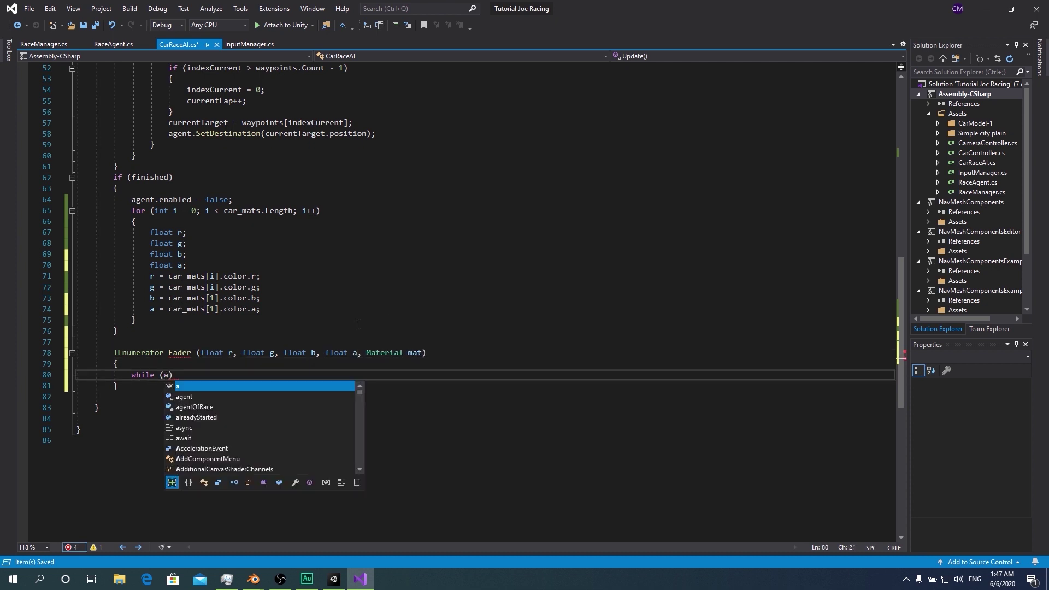
{"action": "type", "text": "> "}
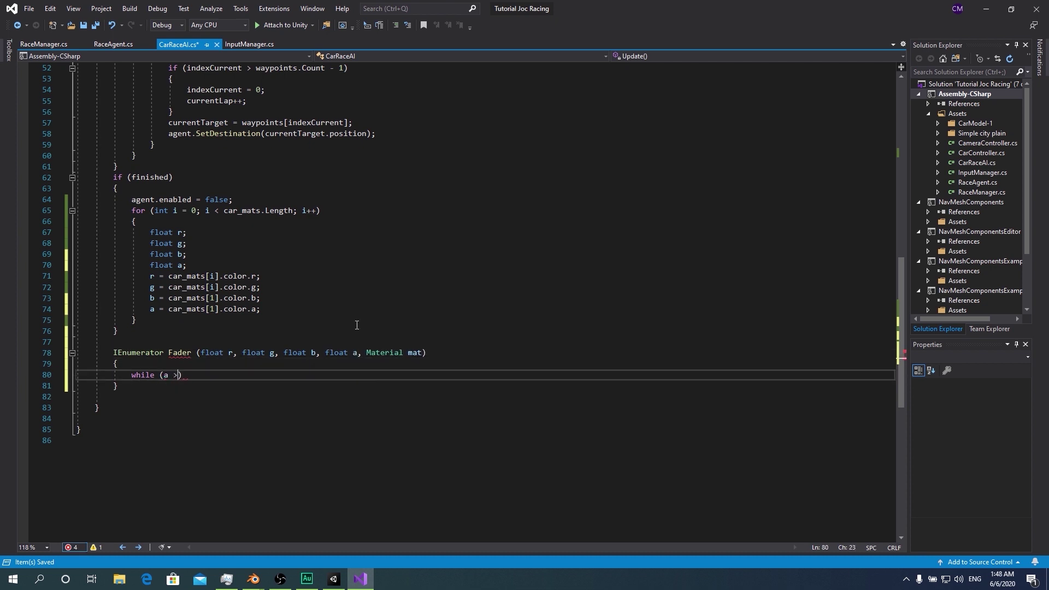
{"action": "type", "text": "0.01"}
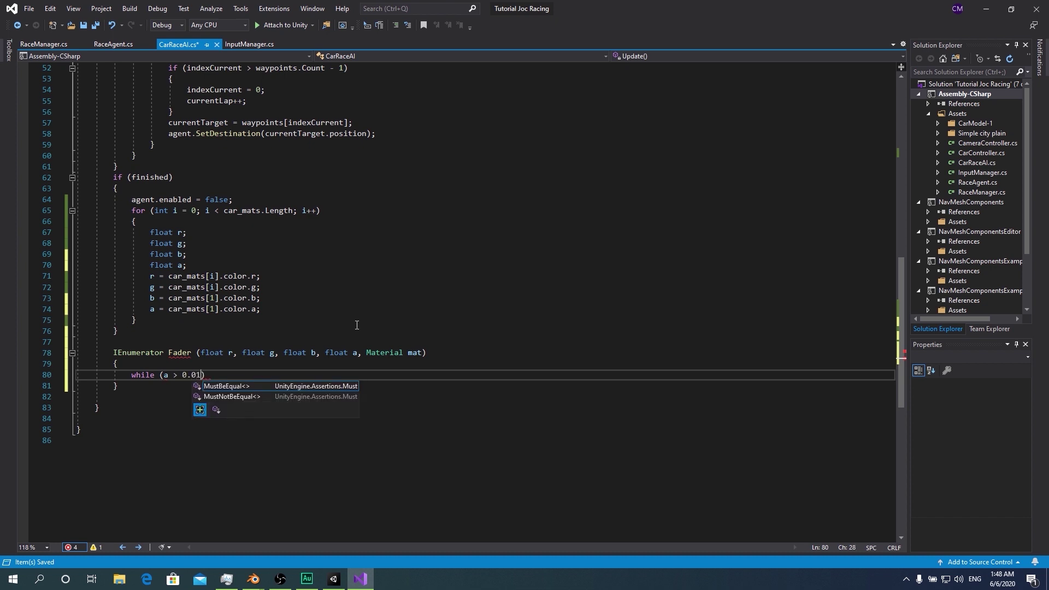
{"action": "type", "text": "f){"}
{"action": "key", "text": "Return"}
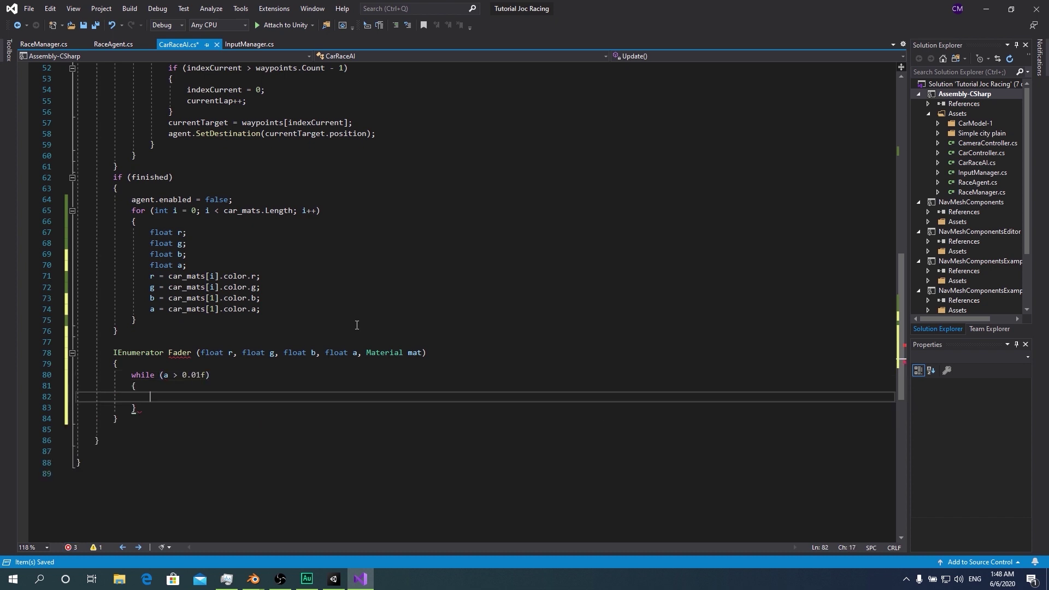
Call StartCoroutine(Fader(r, g, b, a, ...)) for each material in the loop
{"action": "left_click", "coordinate": [326, 309]}
{"action": "key", "text": "Return"}
{"action": "type", "text": "St"}
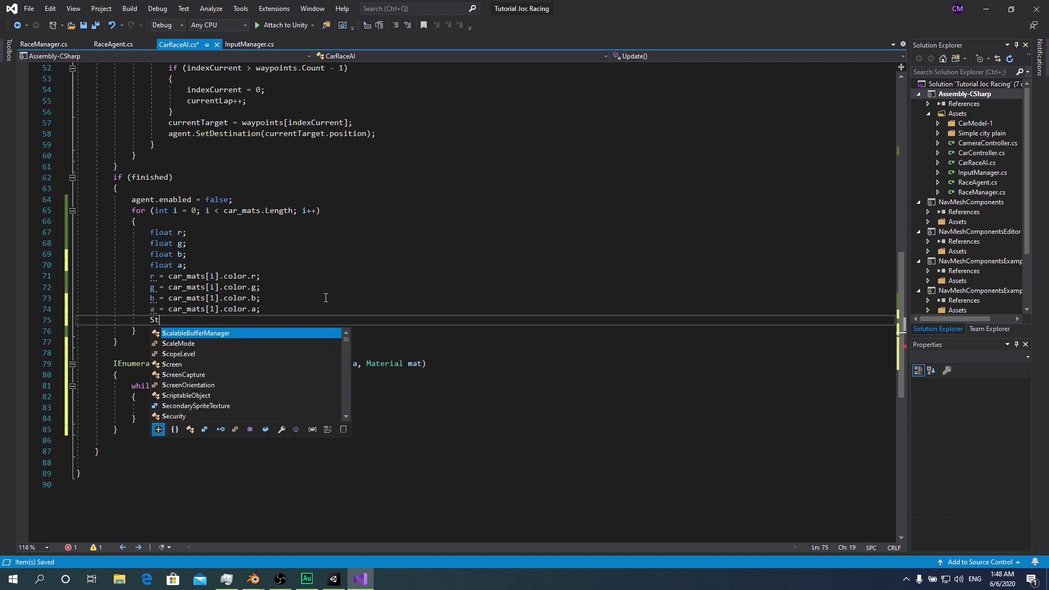
{"action": "type", "text": "artCoroutine("}
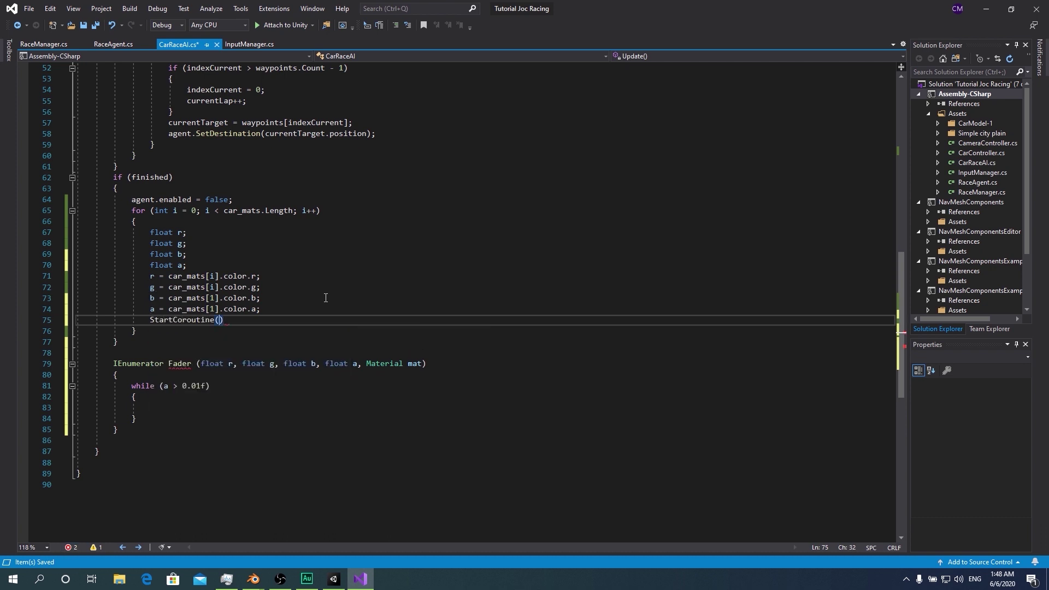
{"action": "type", "text": "F"}
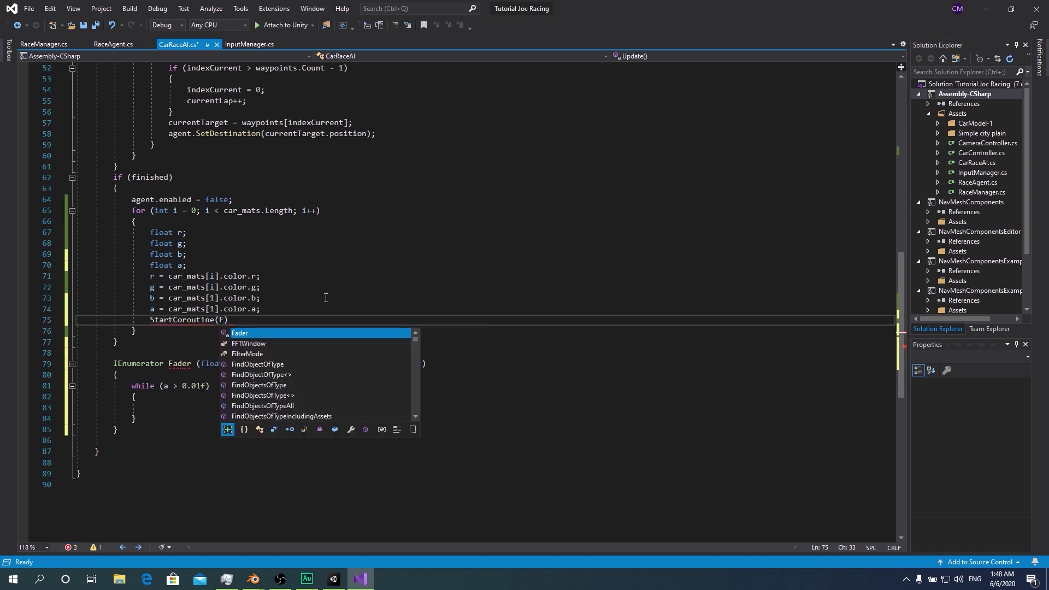
{"action": "type", "text": "ader(r, g, b, a,"}
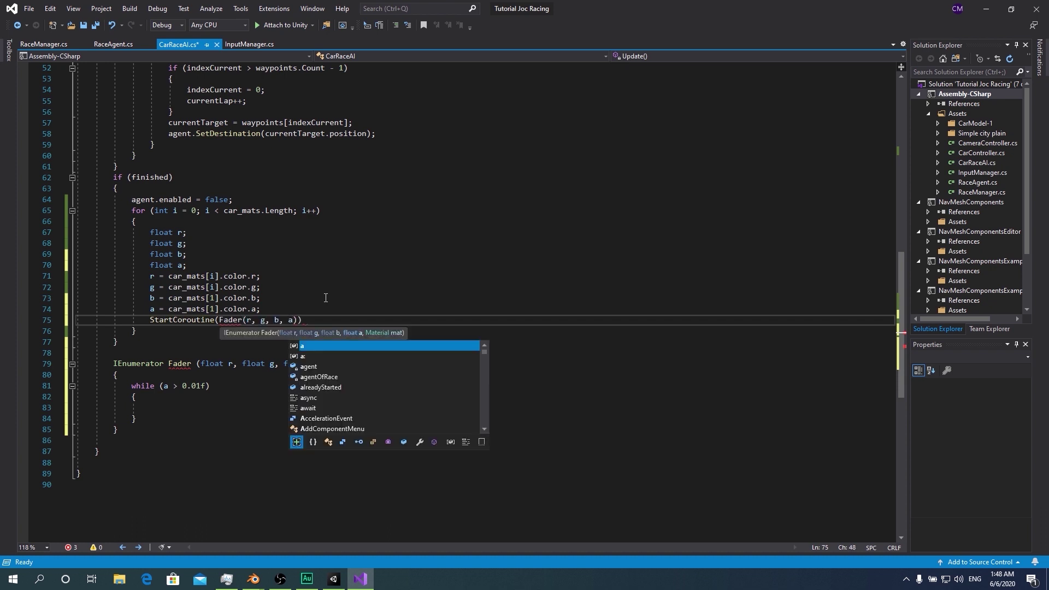
{"action": "key", "text": "Escape"}
{"action": "type", "text": "car_"}
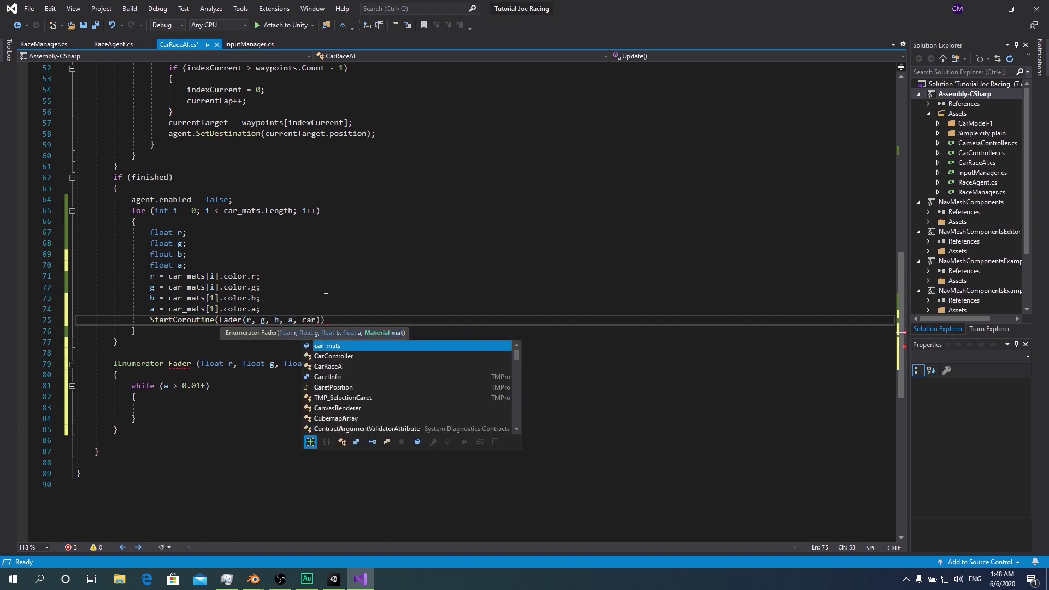
{"action": "type", "text": "mats[1].color.a"}
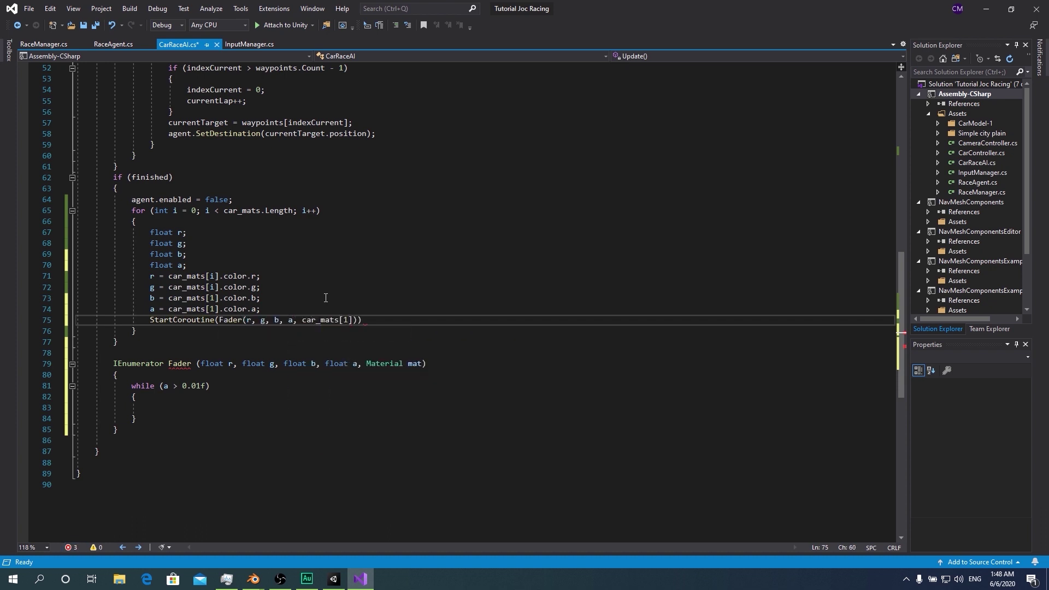
{"action": "type", "text": ";"}
In the while loop, subtract 0.01f from a, set mat.color to new Vector4(r, g, b, a), and save
{"action": "left_click", "coordinate": [193, 408]}
{"action": "type", "text": "mat.col"}
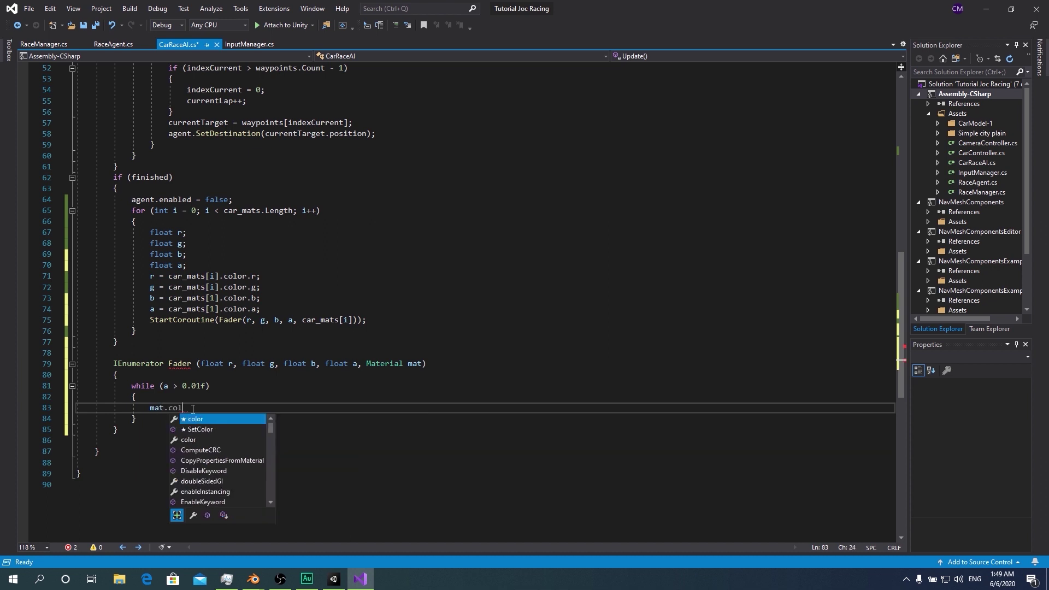
{"action": "type", "text": "or"}
{"action": "key", "text": "Escape"}
{"action": "type", "text": " = new V"}
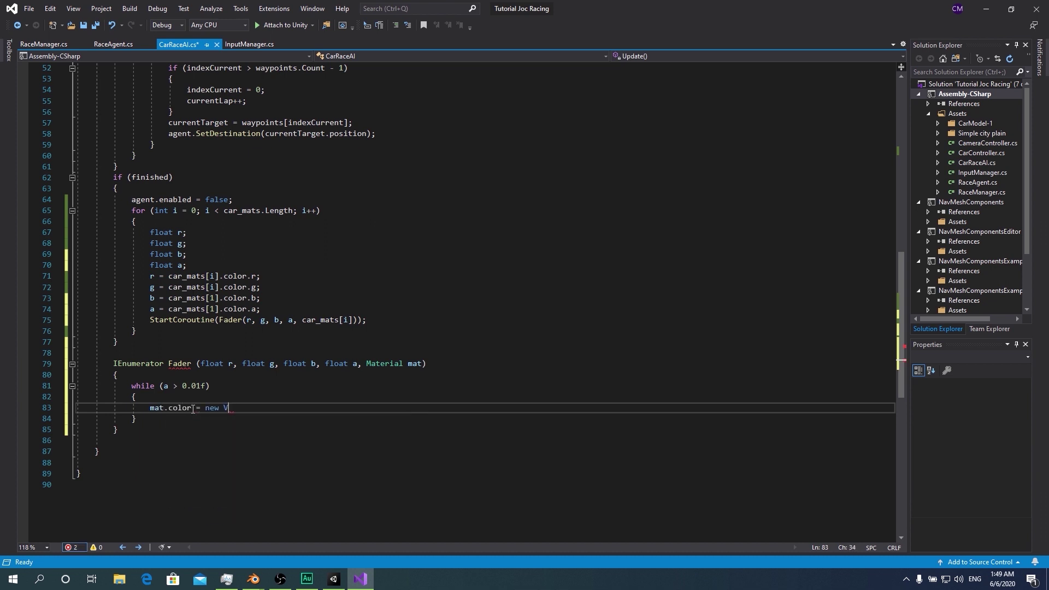
{"action": "type", "text": "e"}
{"action": "type", "text": "ctor4("}
{"action": "type", "text": "r, g, b"}
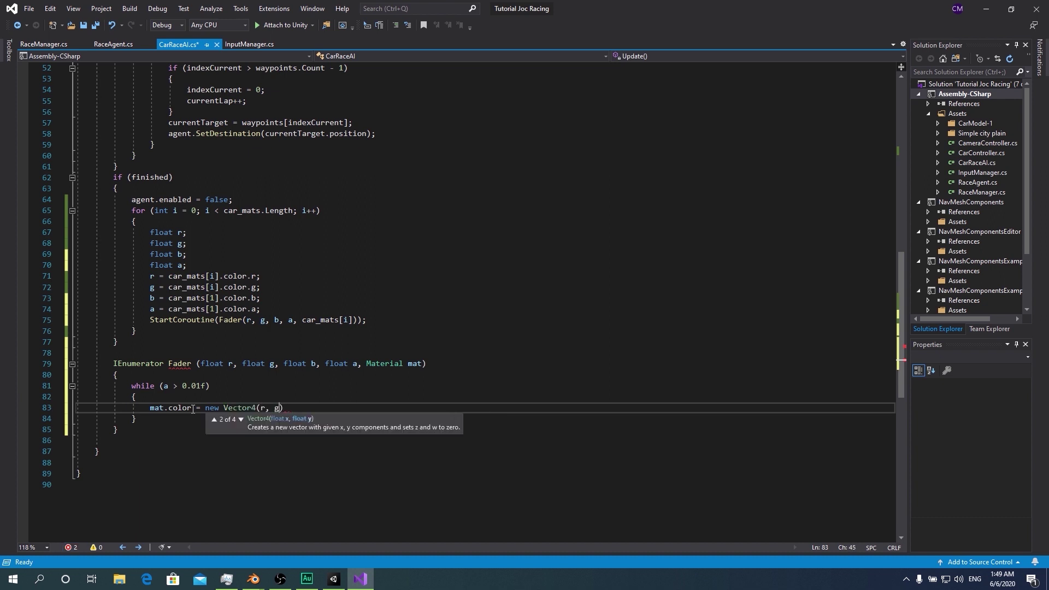
{"action": "type", "text": " ,a)"}
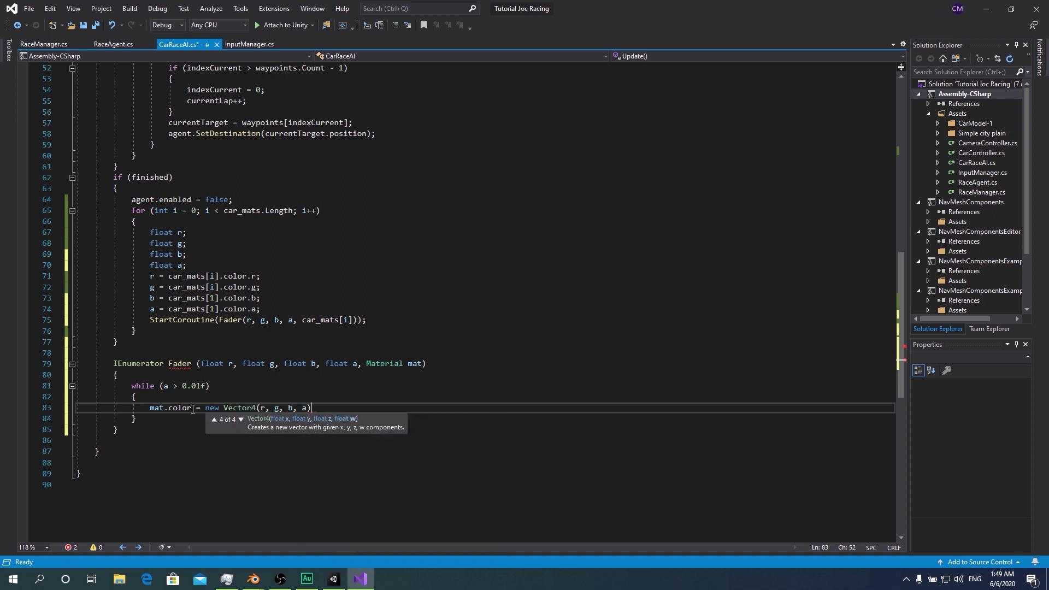
{"action": "type", "text": ";"}
{"action": "key", "text": "ctrl+Return"}
{"action": "type", "text": "a -="}
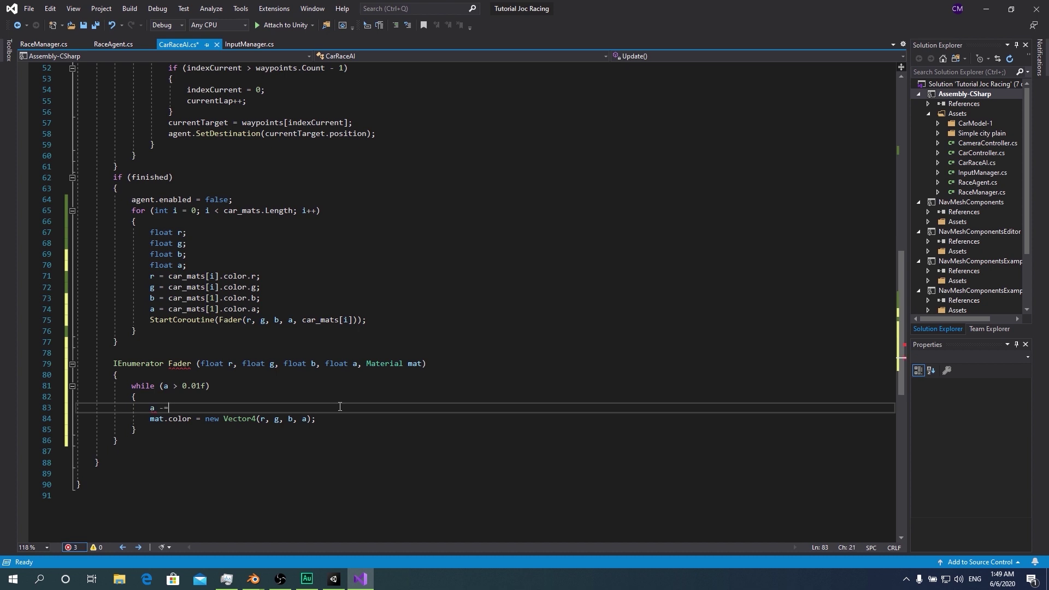
{"action": "type", "text": " 0.01"}
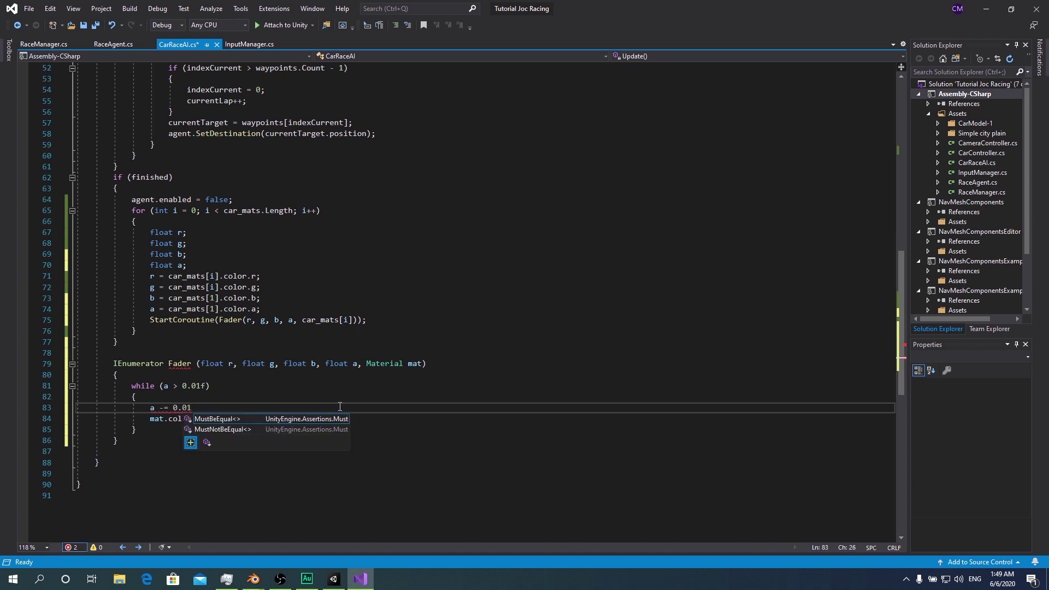
{"action": "type", "text": "f;"}
{"action": "key", "text": "ctrl+s"}
Write if (Input.GetKeyDown(KeyCode.H)) at the start of Update
{"action": "left_click", "coordinate": [114, 363]}
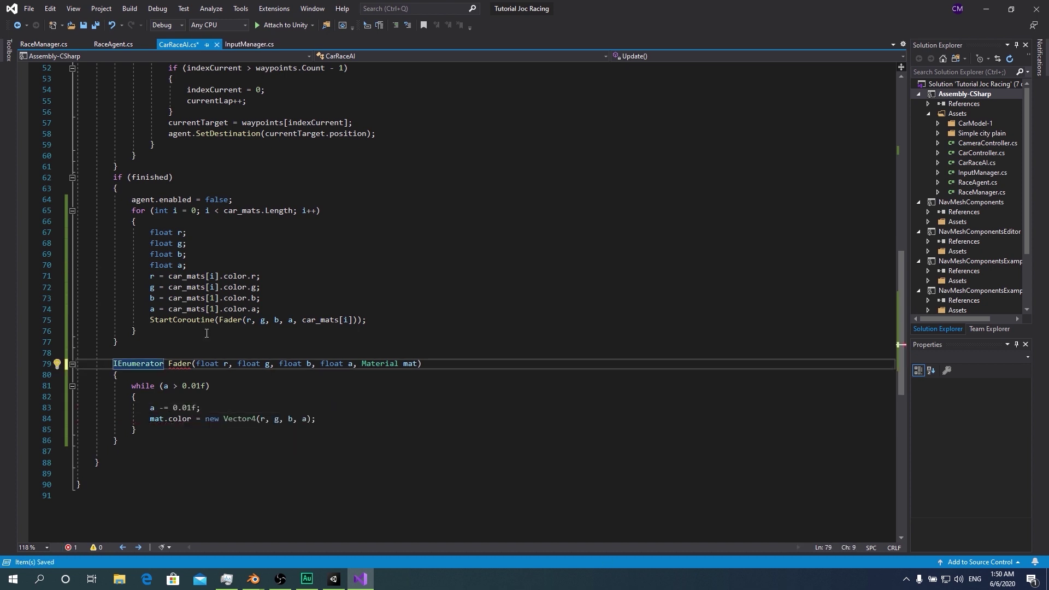
{"action": "scroll", "coordinate": [151, 305], "scroll_direction": "up", "scroll_amount": 13}
{"action": "left_click", "coordinate": [206, 317]}
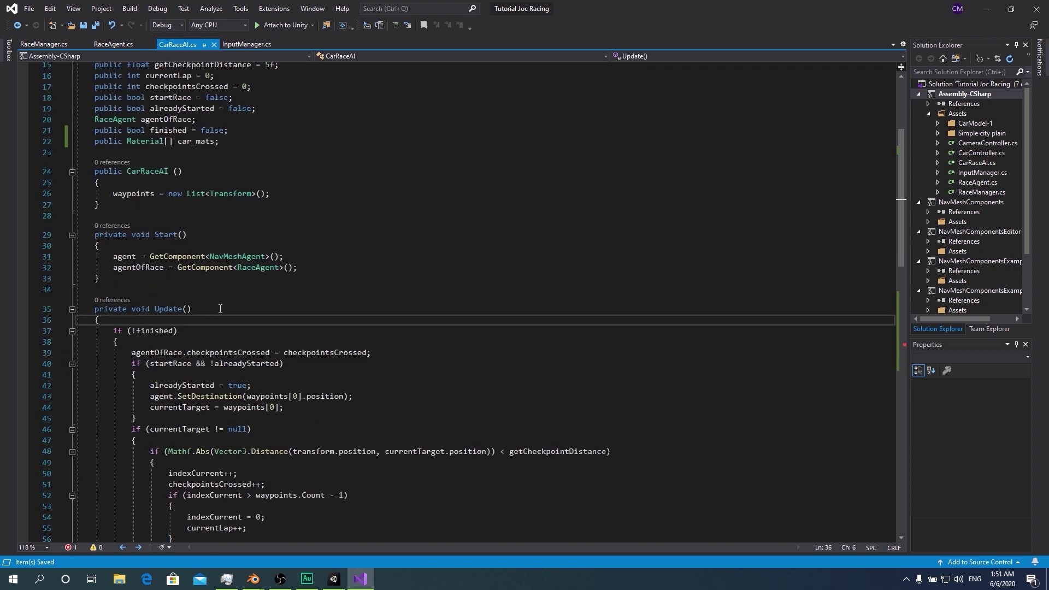
{"action": "scroll", "coordinate": [220, 309], "scroll_direction": "down", "scroll_amount": 5}
{"action": "key", "text": "Return"}
{"action": "type", "text": "if ("}
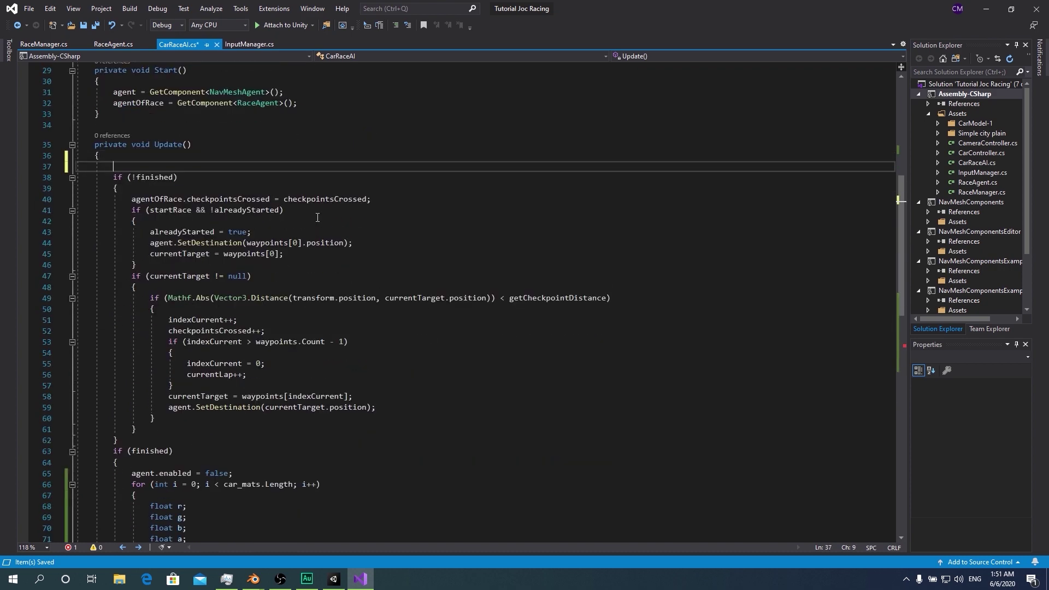
{"action": "type", "text": ")"}
{"action": "type", "text": "Input.GetKeyDown("}
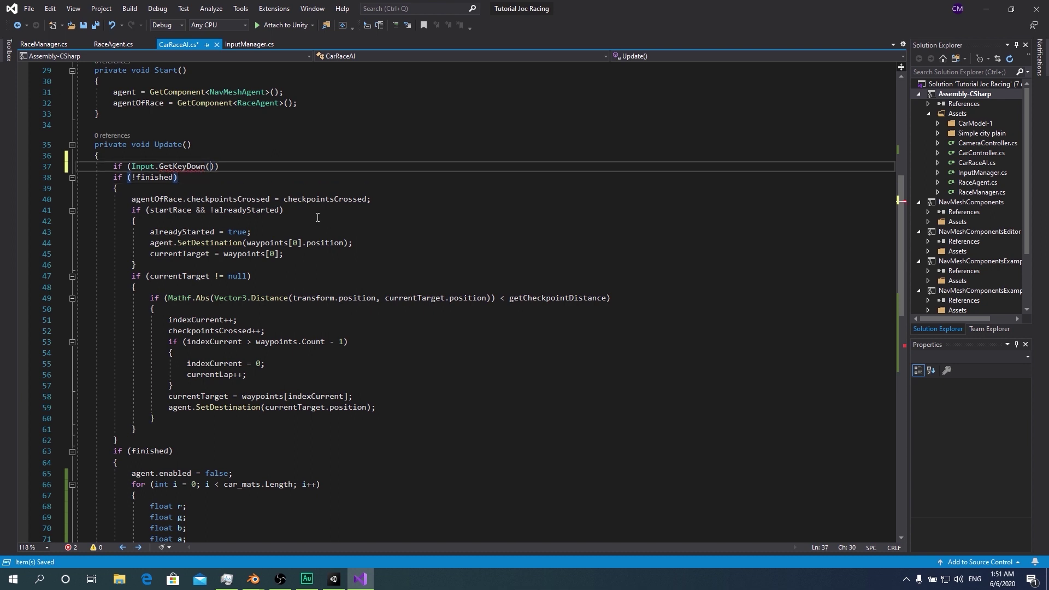
{"action": "type", "text": "keyC"}
{"action": "key", "text": "Tab"}
{"action": "type", "text": ".h"}
{"action": "key", "text": "Tab"}
Give the H-key check an empty block, select the fade loop, and return to Unity
{"action": "key", "text": "Right"}
{"action": "key", "text": "Right"}
{"action": "key", "text": "Return"}
{"action": "type", "text": "{"}
{"action": "key", "text": "Return"}
{"action": "scroll", "coordinate": [317, 217], "scroll_direction": "down", "scroll_amount": 7}
{"action": "left_click_drag", "start_coordinate": [136, 375], "coordinate": [131, 255]}
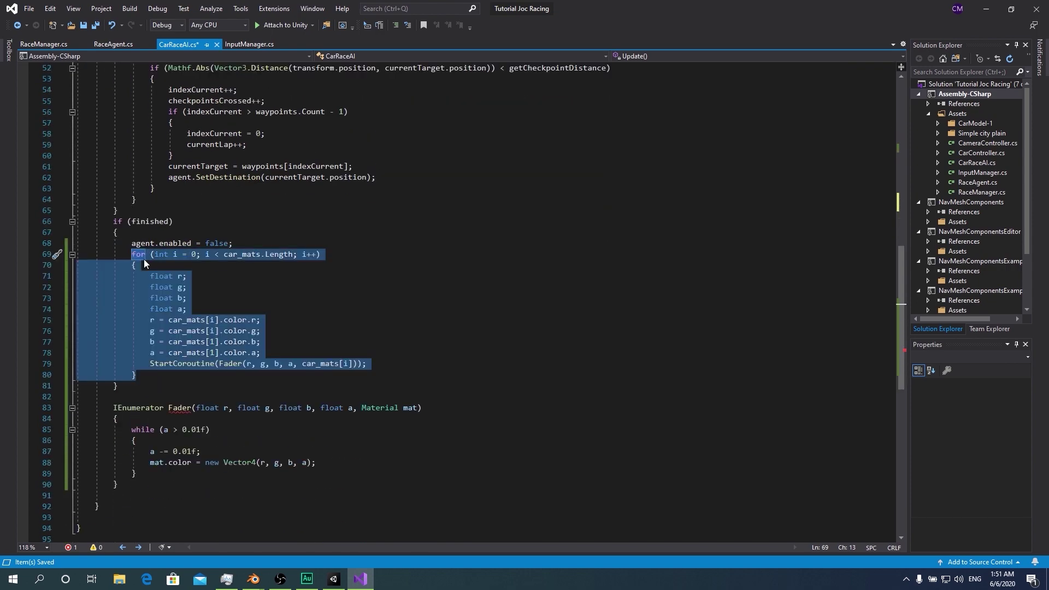
{"action": "key", "text": "alt+Tab"}
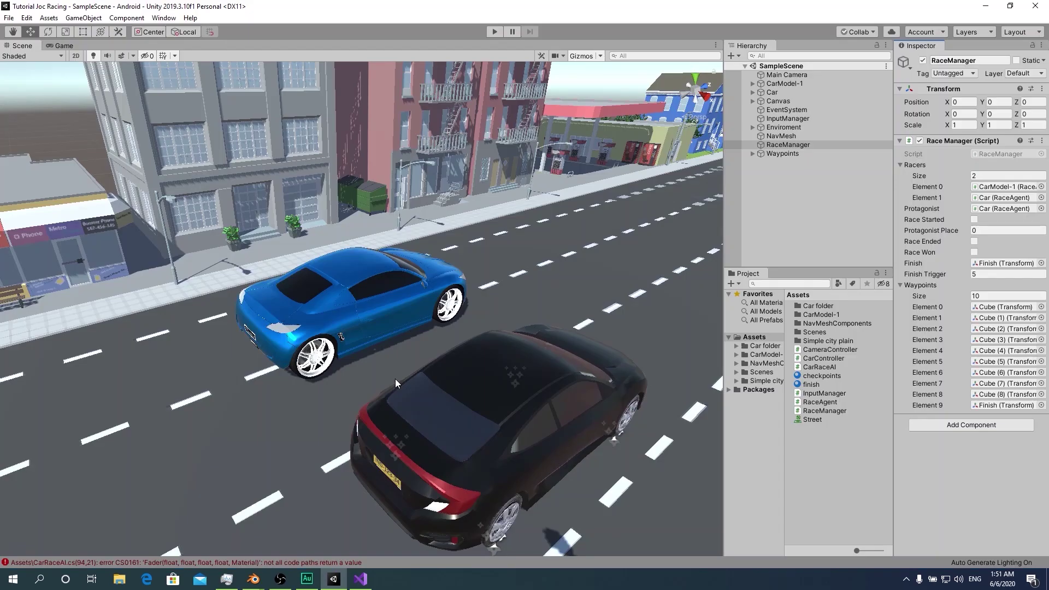
Read the CS0161 error in the Console and copy the yield line from Unity Answers
{"action": "left_click", "coordinate": [153, 562]}
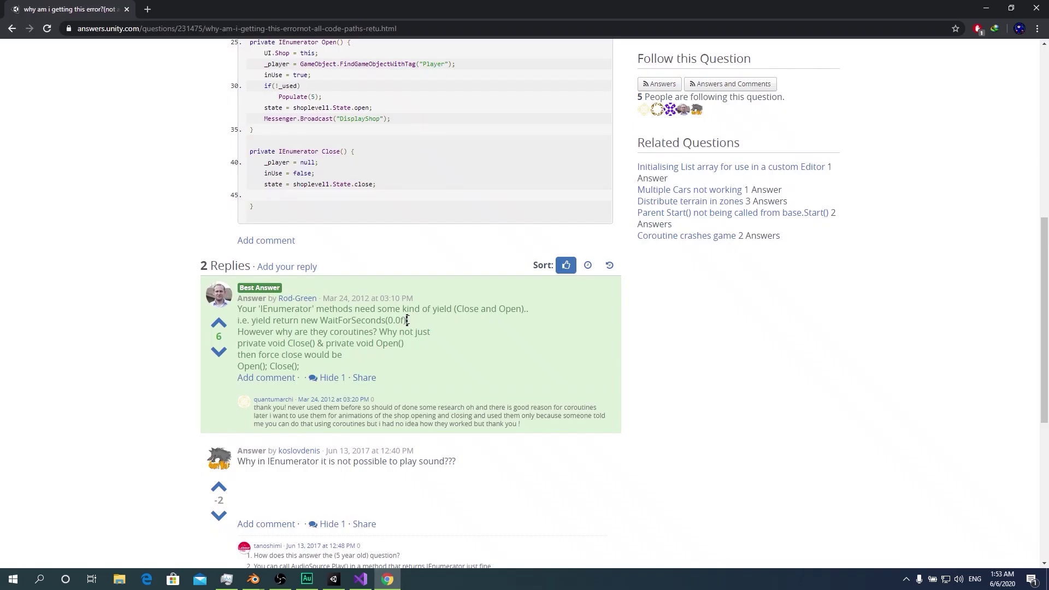
{"action": "left_click_drag", "start_coordinate": [409, 320], "coordinate": [252, 321]}
{"action": "key", "text": "alt+Tab"}
Add yield return new WaitForSeconds at the top of Fader and save
{"action": "scroll", "coordinate": [209, 310], "scroll_direction": "down", "scroll_amount": 10}
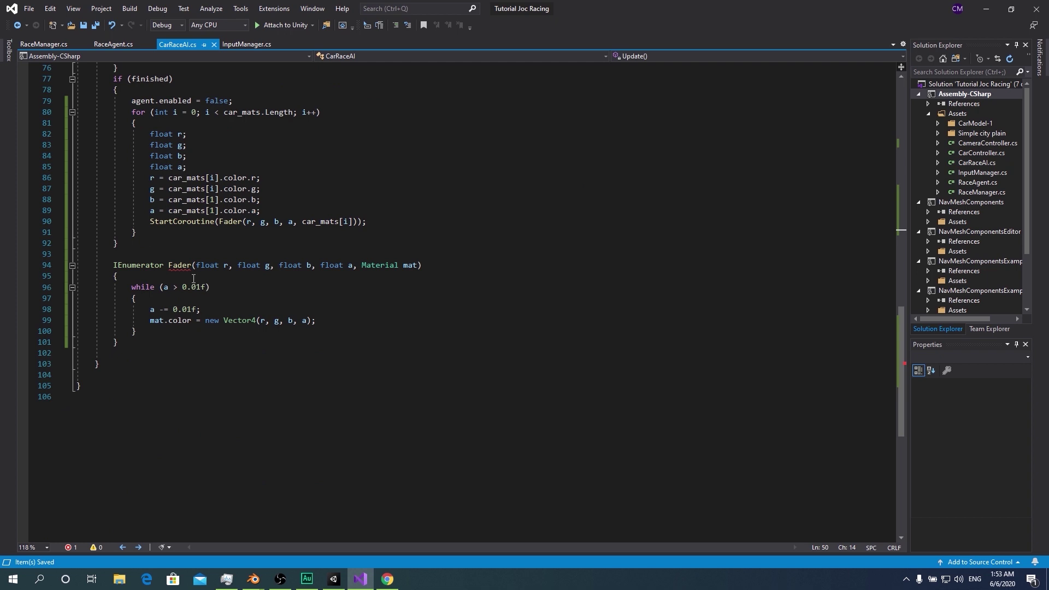
{"action": "left_click", "coordinate": [194, 277]}
{"action": "key", "text": "Return"}
{"action": "type", "text": "yield return new Wa"}
{"action": "key", "text": "Tab"}
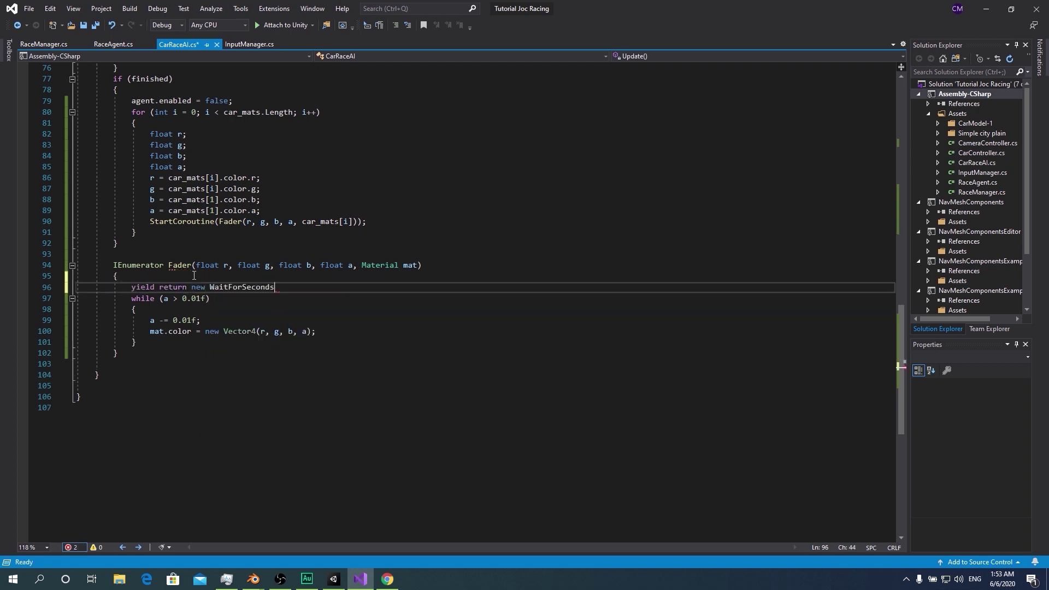
{"action": "type", "text": "("}
{"action": "type", "text": ");"}
{"action": "key", "text": "ctrl+s"}
{"action": "key", "text": "alt+Tab"}
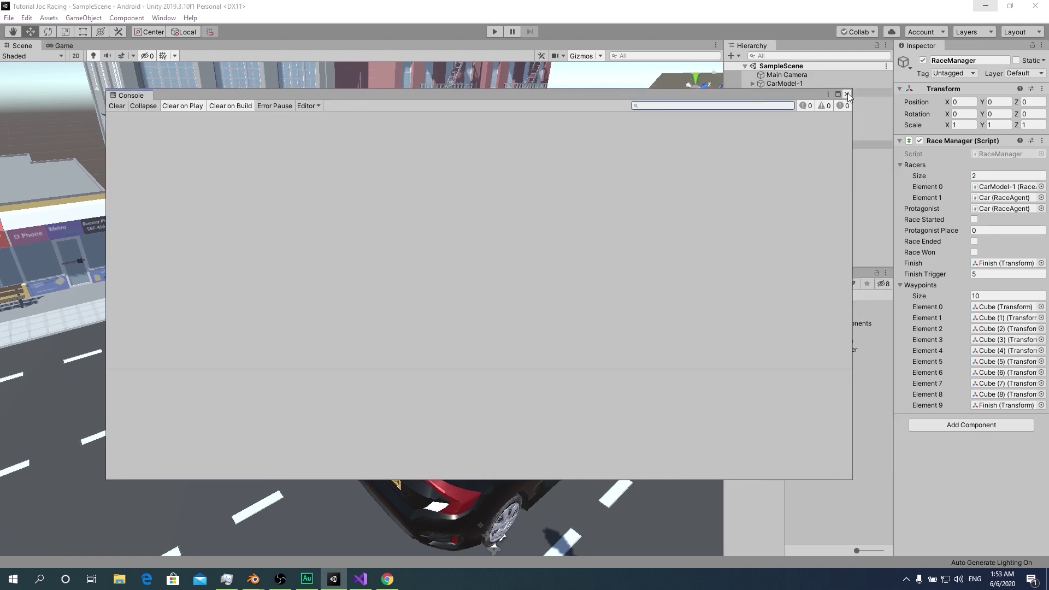
Assign all materials in CarModel-1/Models/Materials to the blue car's Car_mats list
{"action": "left_click", "coordinate": [848, 93]}
{"action": "right_click_drag", "start_coordinate": [426, 181], "coordinate": [439, 183]}
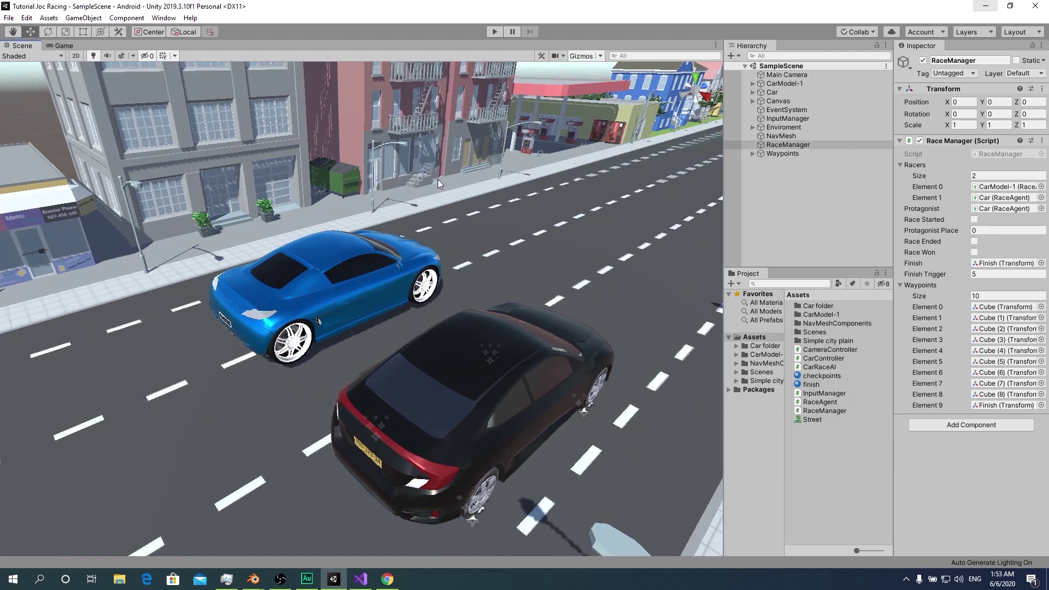
{"action": "left_click", "coordinate": [771, 91]}
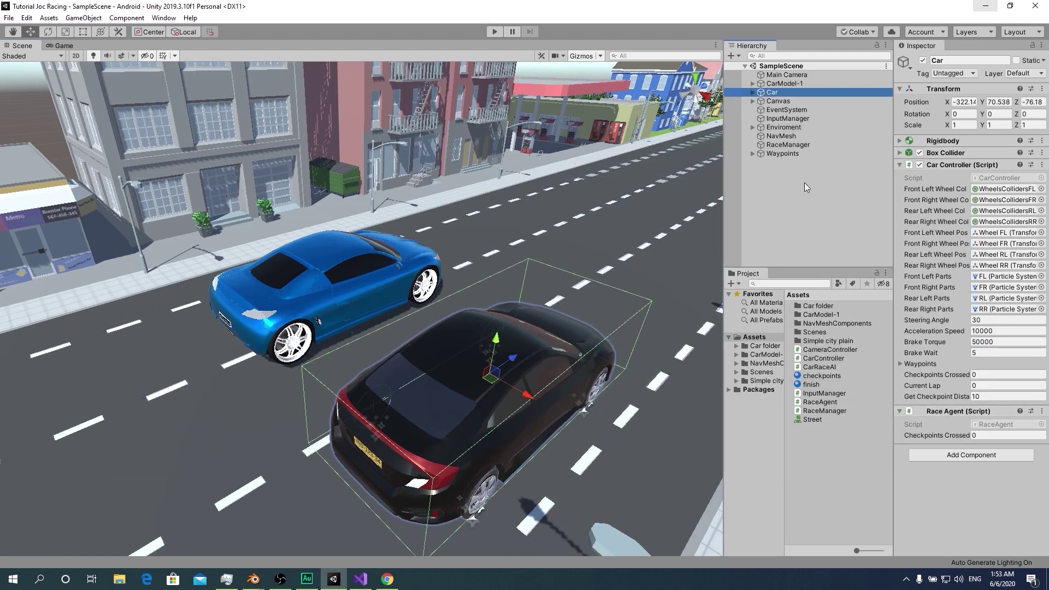
{"action": "left_click", "coordinate": [322, 285]}
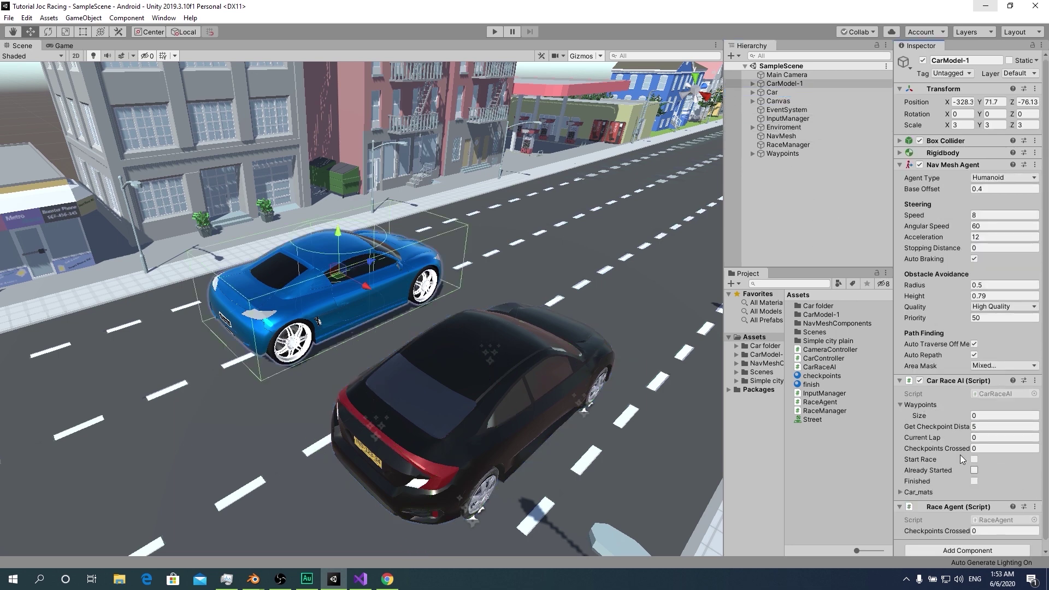
{"action": "double_click", "coordinate": [821, 314]}
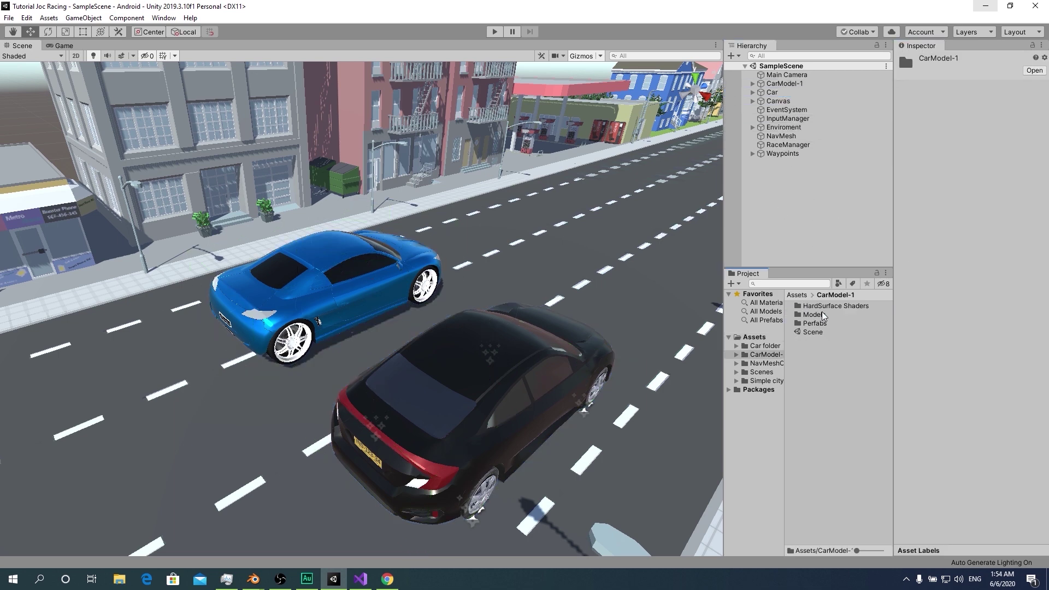
{"action": "double_click", "coordinate": [823, 317]}
{"action": "double_click", "coordinate": [824, 308]}
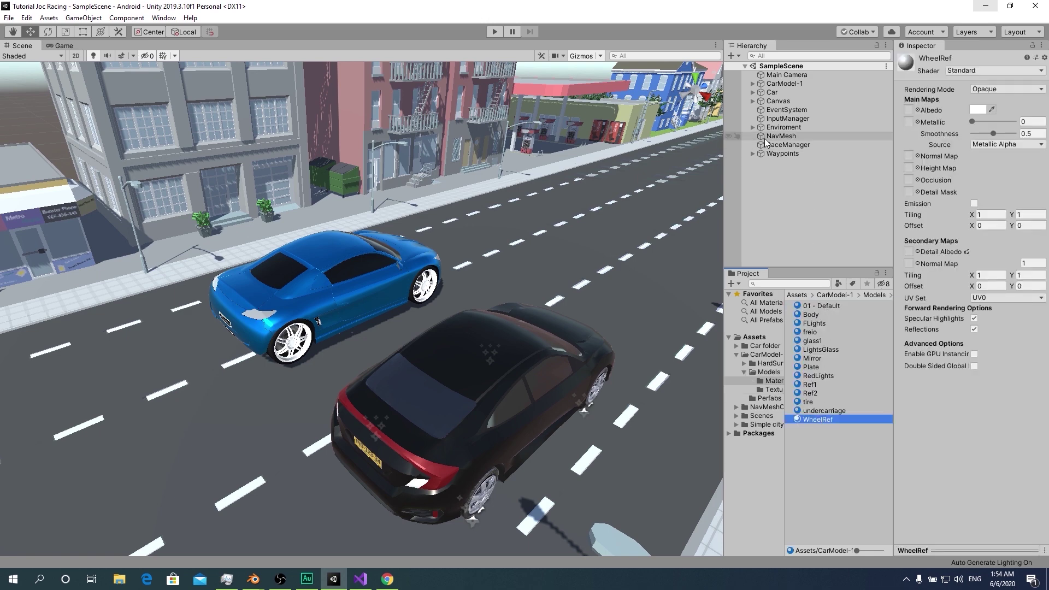
{"action": "left_click_drag", "start_coordinate": [818, 420], "coordinate": [922, 476]}
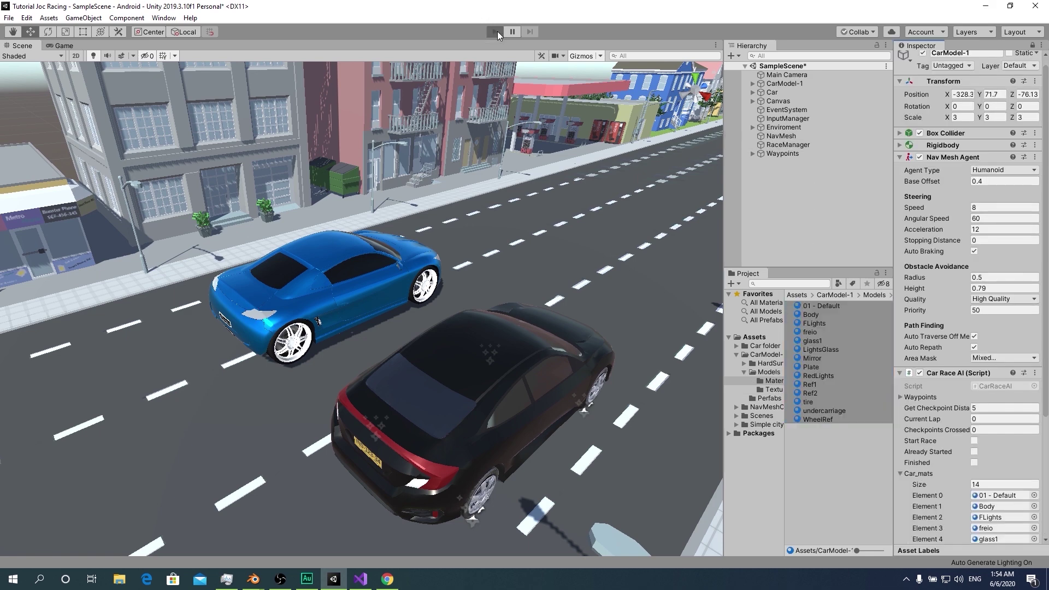
Play the race and set the material to fully opaque grey in Scene view
{"action": "left_click", "coordinate": [495, 31]}
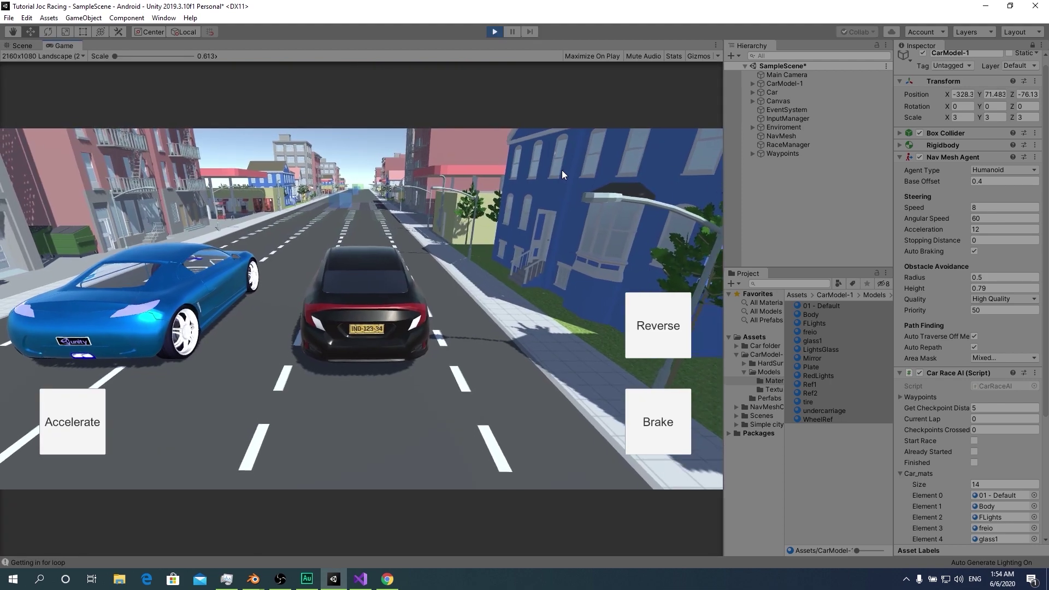
{"action": "left_click", "coordinate": [22, 45]}
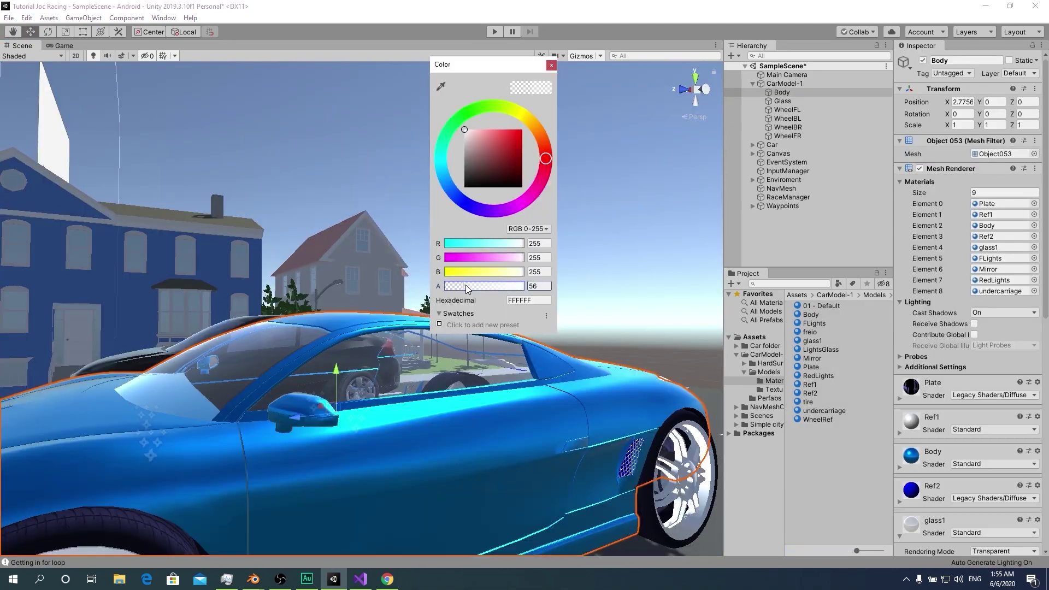
{"action": "left_click_drag", "start_coordinate": [461, 284], "coordinate": [578, 281]}
{"action": "left_click_drag", "start_coordinate": [487, 168], "coordinate": [463, 163]}
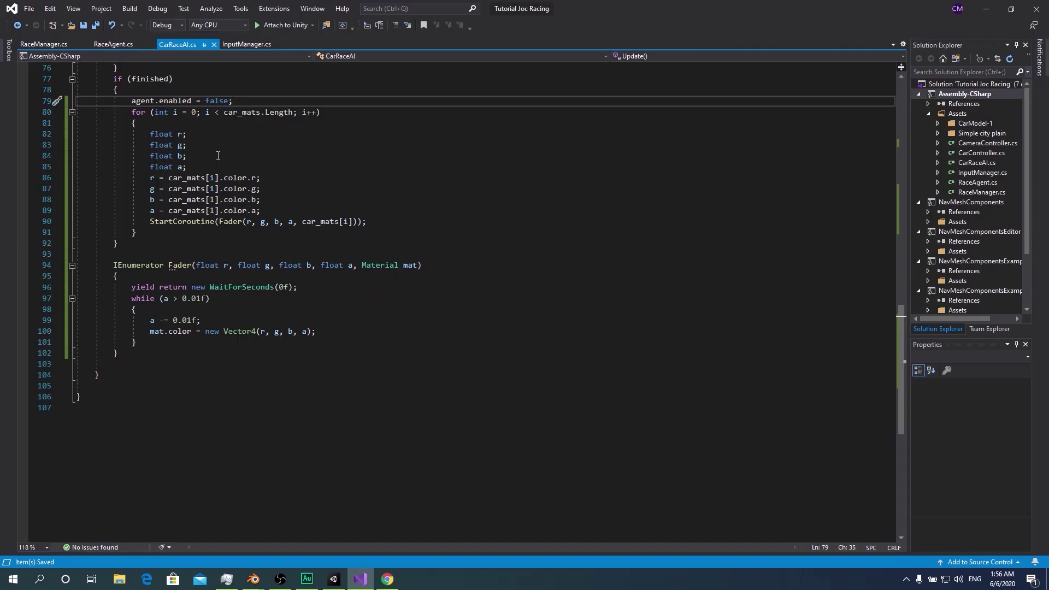
Above the loop, set float a = 1, clamp it with Mathf.Clamp01, and subtract 0.001f
{"action": "key", "text": "Return"}
{"action": "type", "text": "floa"}
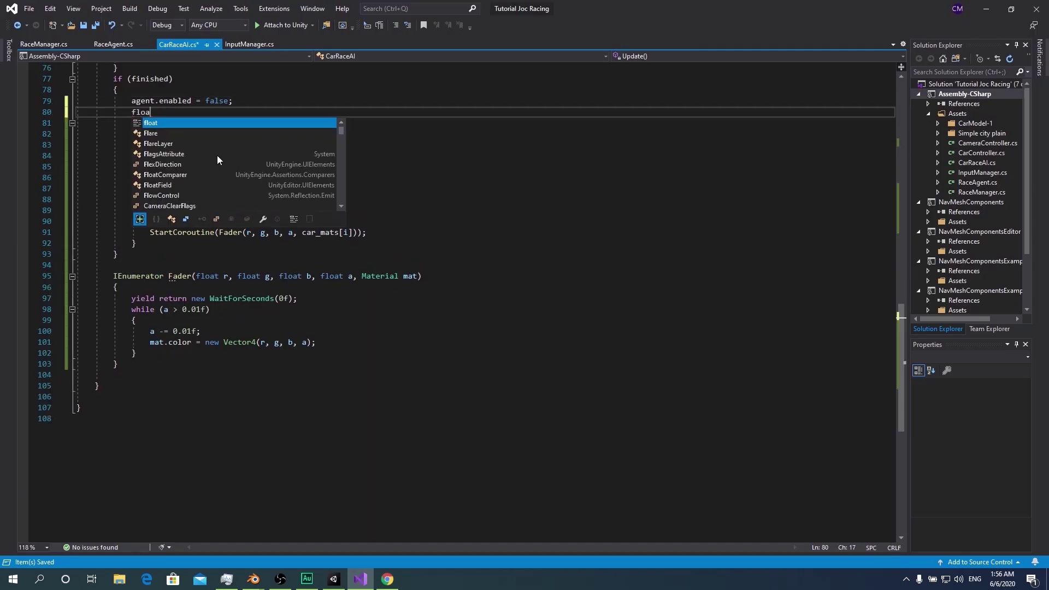
{"action": "type", "text": "t a = 1"}
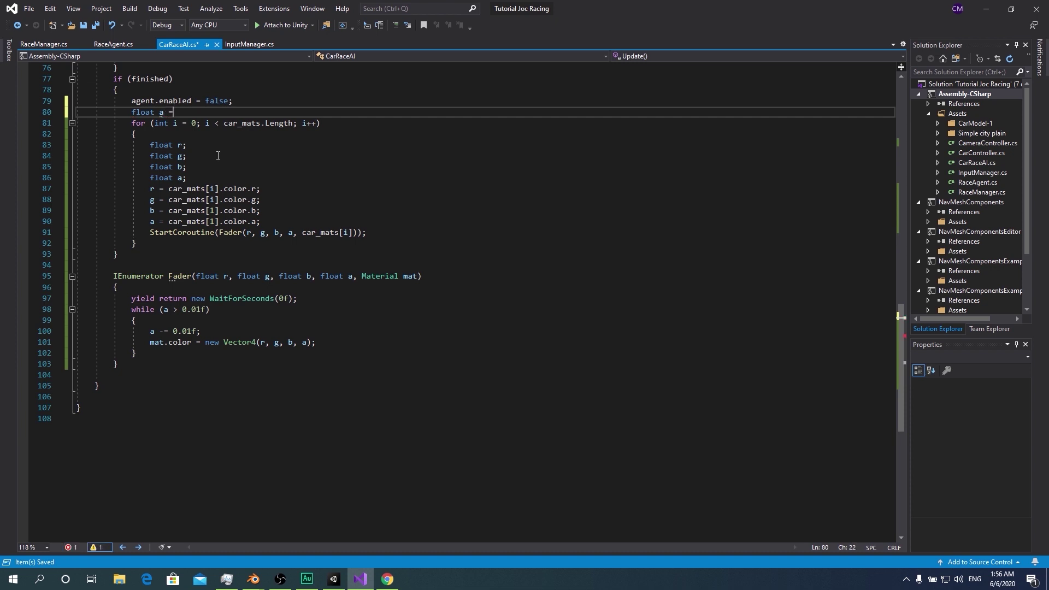
{"action": "type", "text": ";"}
{"action": "key", "text": "Return"}
{"action": "type", "text": "-= 0.0"}
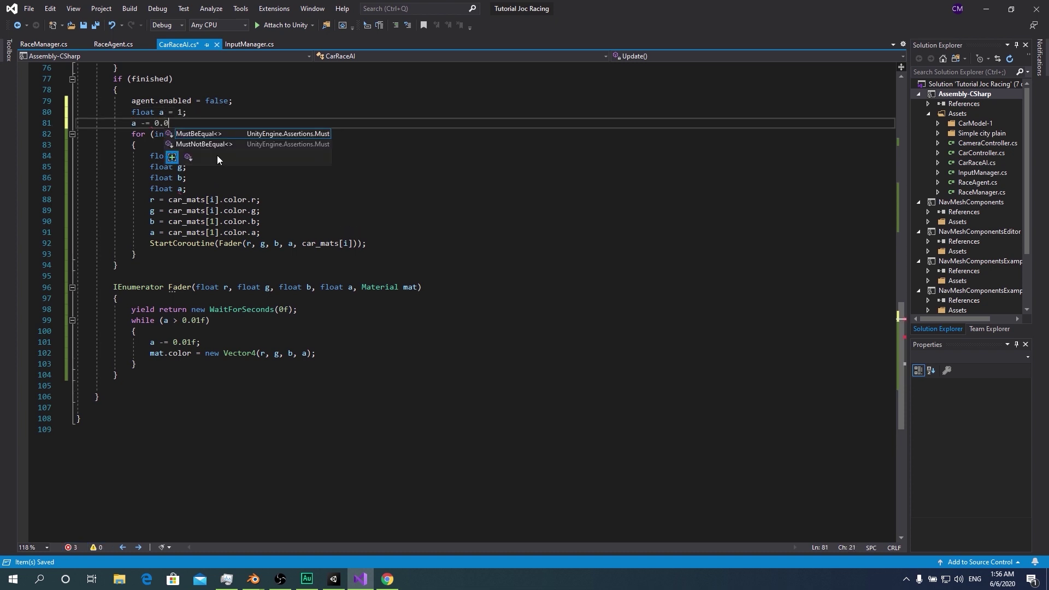
{"action": "type", "text": "1f;"}
{"action": "key", "text": "BackSpace"}
{"action": "key", "text": "BackSpace"}
{"action": "key", "text": "BackSpace"}
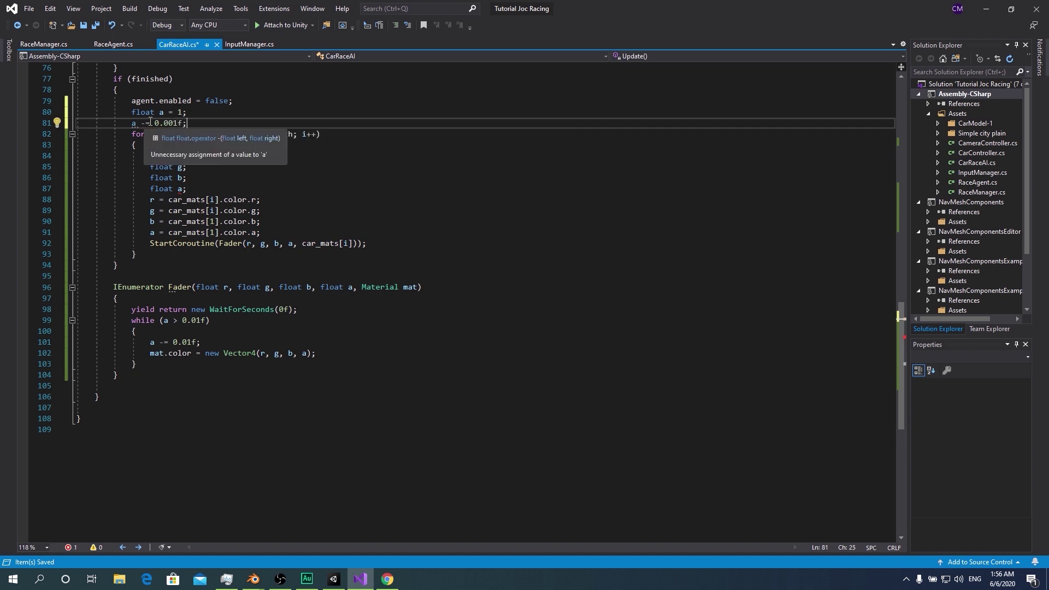
{"action": "type", "text": "f;"}
{"action": "key", "text": "ctrl+Return"}
{"action": "type", "text": "athf"}
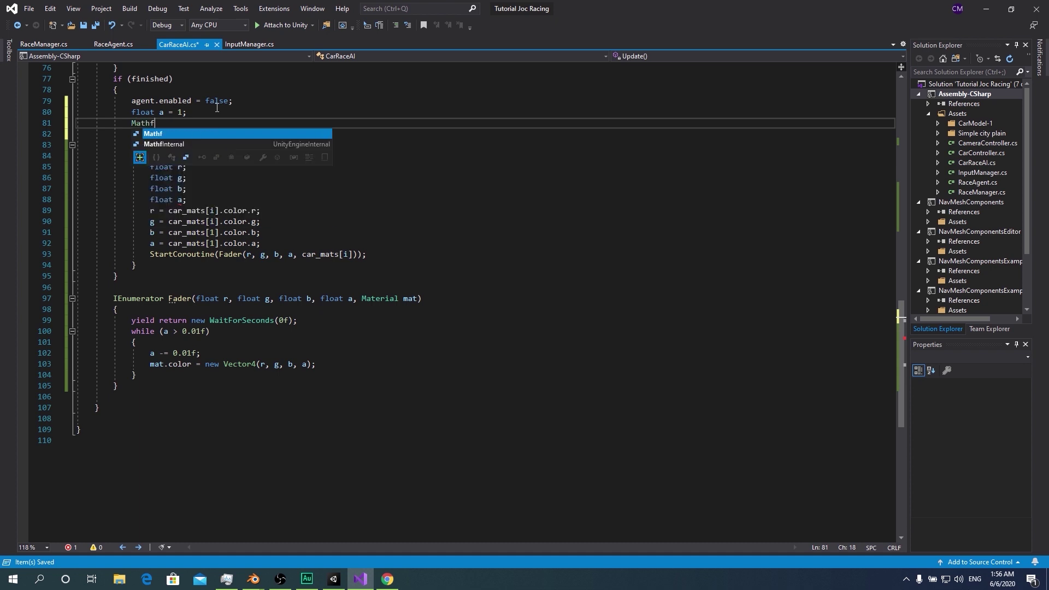
{"action": "type", "text": ".Clamp01("}
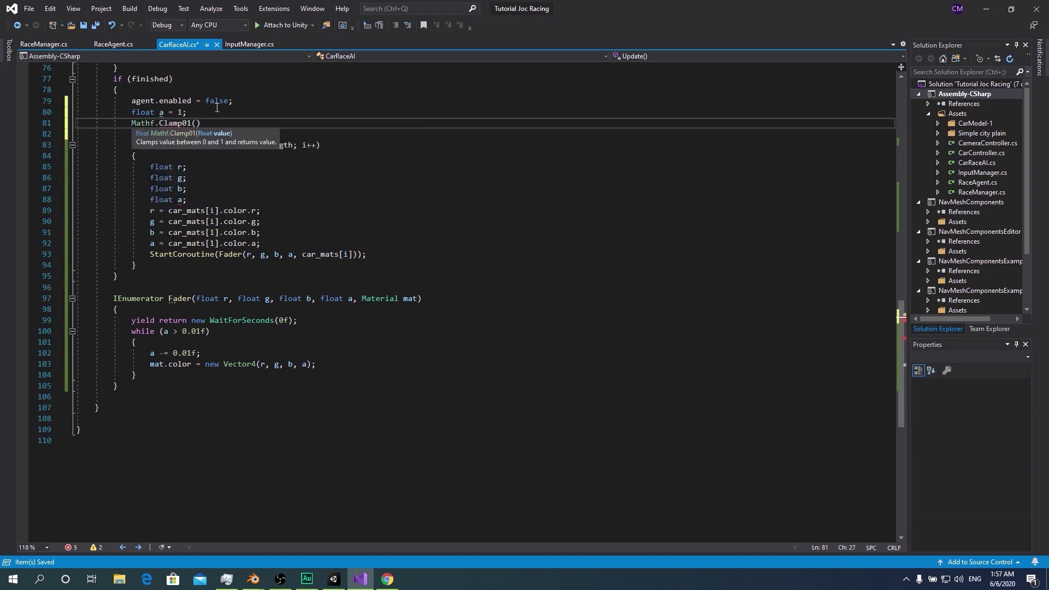
{"action": "type", "text": "a)"}
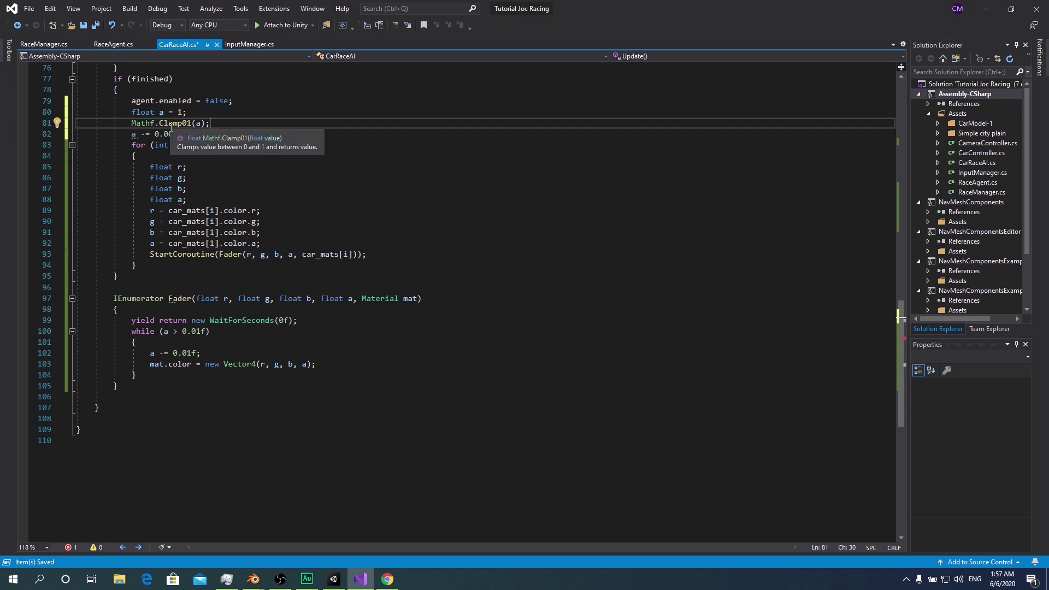
Delete the inner float a declaration and the car_mats[1].color.a assignment
{"action": "left_click_drag", "start_coordinate": [187, 199], "coordinate": [50, 208]}
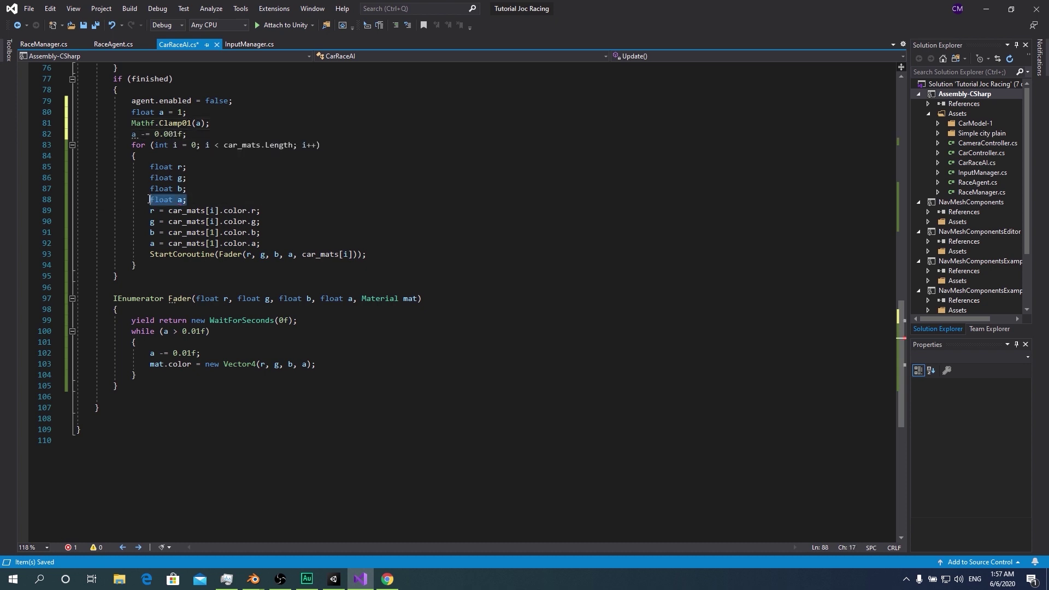
{"action": "key", "text": "Delete"}
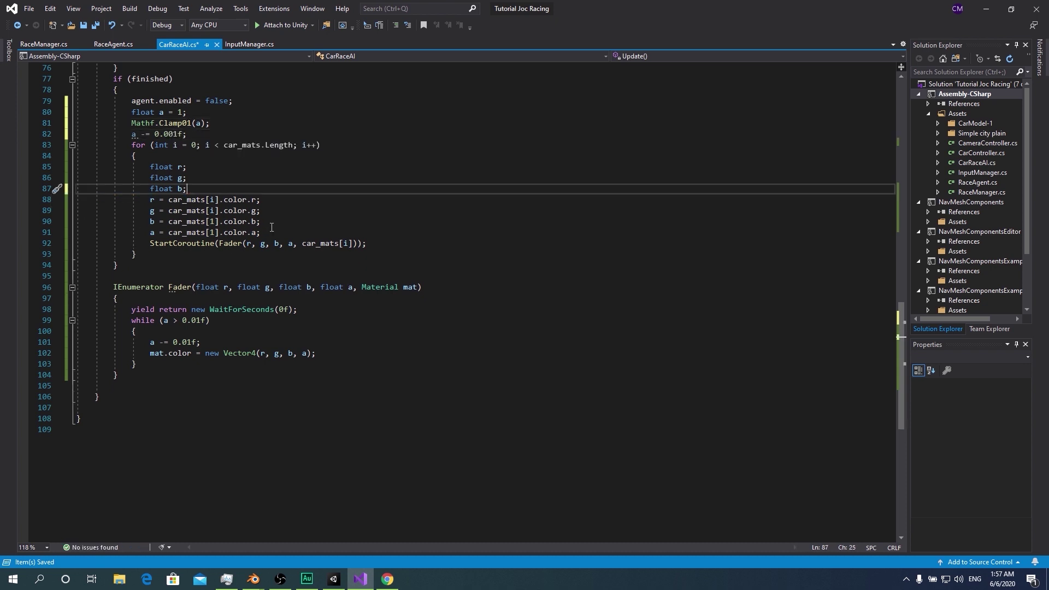
{"action": "key", "text": "Delete"}
{"action": "mouse_move", "coordinate": [261, 232]}
{"action": "left_mouse_down"}
{"action": "mouse_move", "coordinate": [261, 221]}
{"action": "mouse_move", "coordinate": [211, 221]}
{"action": "left_mouse_up"}
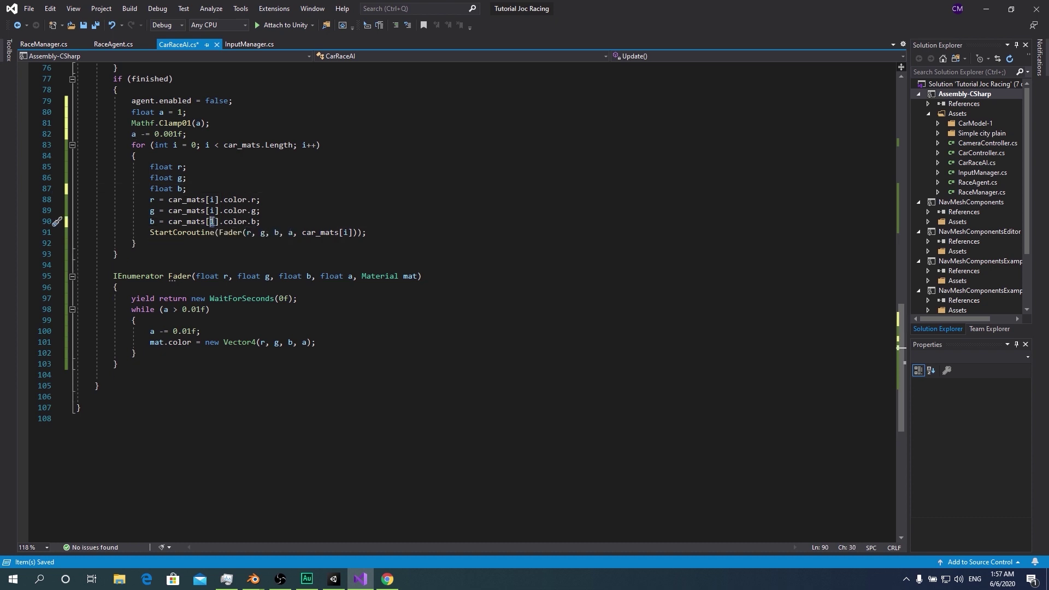
Change the blue-channel index to car_mats[i] and add '&& a > 0.01f' to the fade loop condition
{"action": "type", "text": "i"}
{"action": "left_click", "coordinate": [294, 144]}
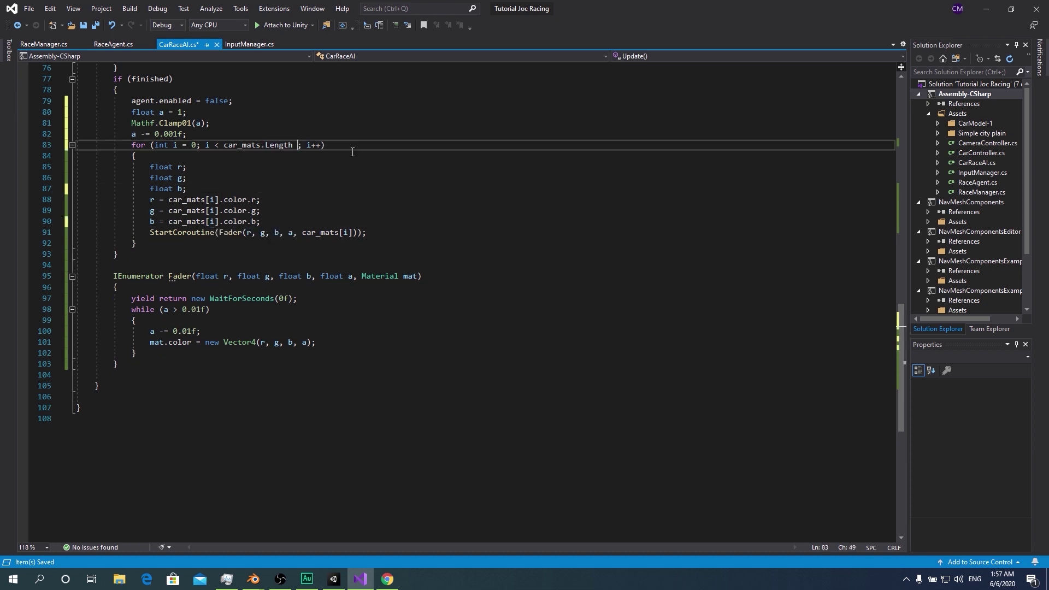
{"action": "type", "text": "&& "}
{"action": "type", "text": "a"}
{"action": "type", "text": " > 0."}
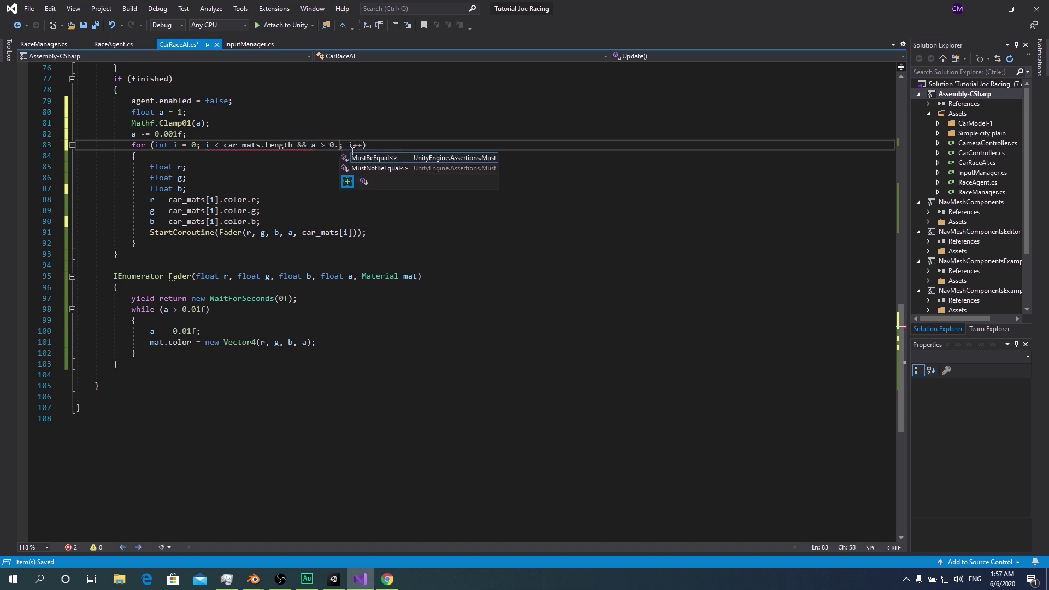
{"action": "type", "text": "01f"}
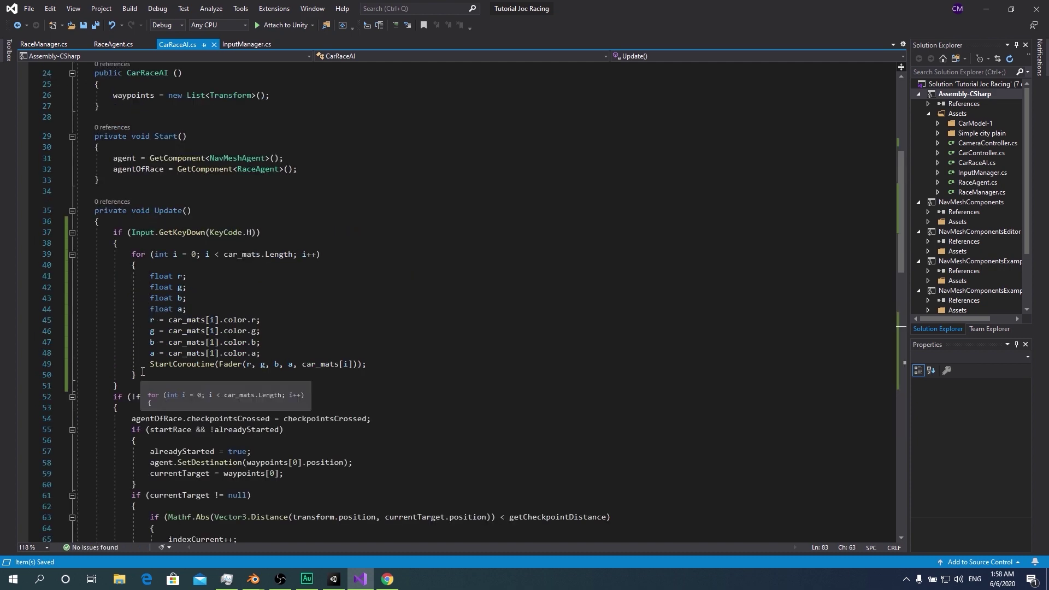
Replace the H-key block's for-loop with agent.enabled = false; and save CarRaceAI.cs
{"action": "left_click_drag", "start_coordinate": [138, 376], "coordinate": [131, 254]}
{"action": "type", "text": "ag"}
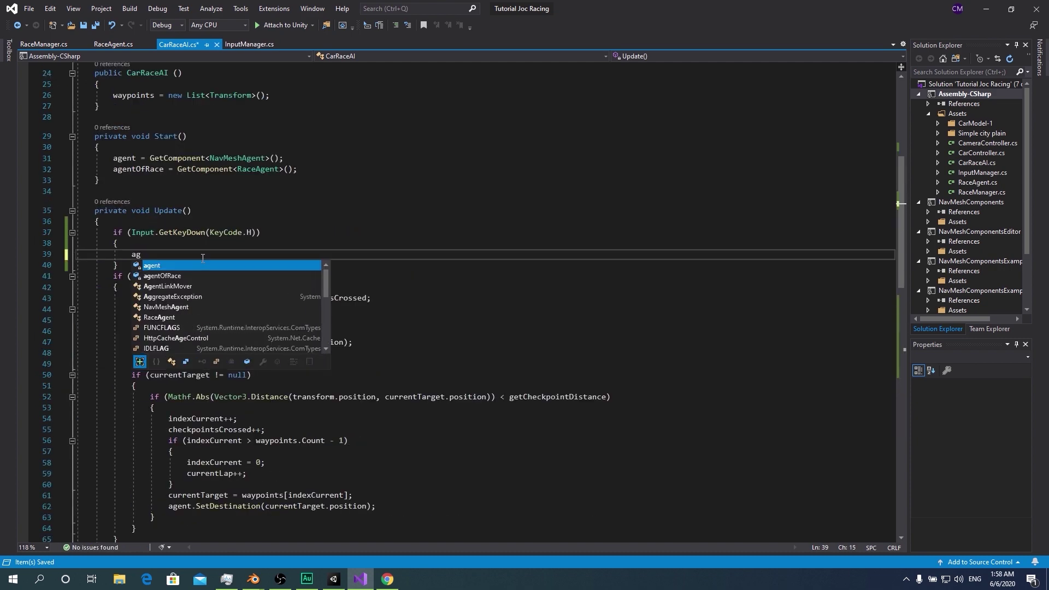
{"action": "key", "text": "Tab"}
{"action": "type", "text": "e"}
{"action": "key", "text": "Tab"}
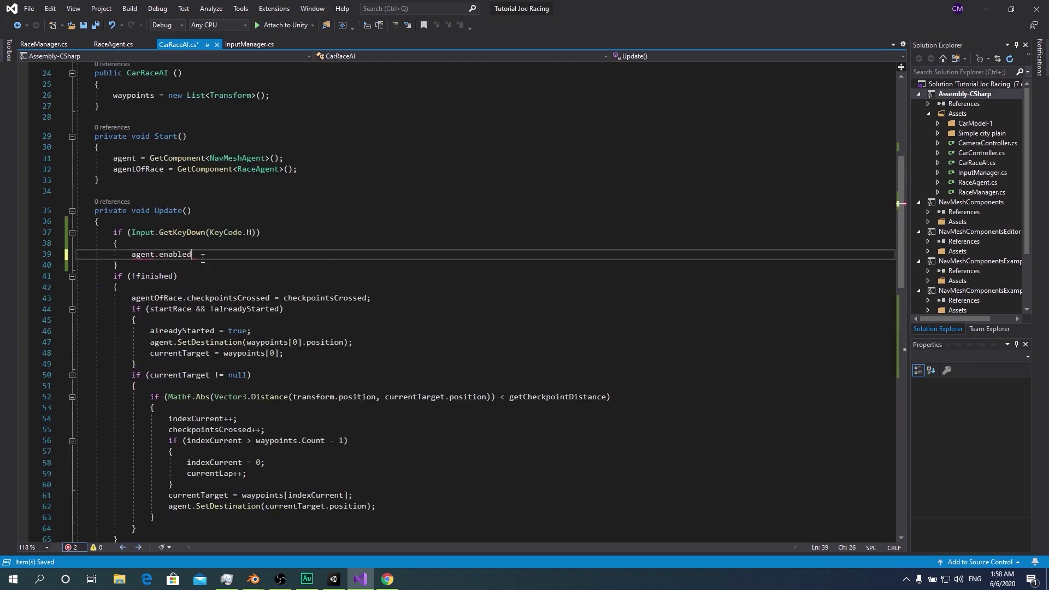
{"action": "type", "text": "alse;"}
{"action": "key", "text": "ctrl+s"}
{"action": "scroll", "coordinate": [203, 259], "scroll_direction": "down", "scroll_amount": 17}
Delete the Fader coroutine and replace its call with car_mats[i].color = new Vector4(r, g, b, a);, then save
{"action": "left_click_drag", "start_coordinate": [118, 244], "coordinate": [114, 157]}
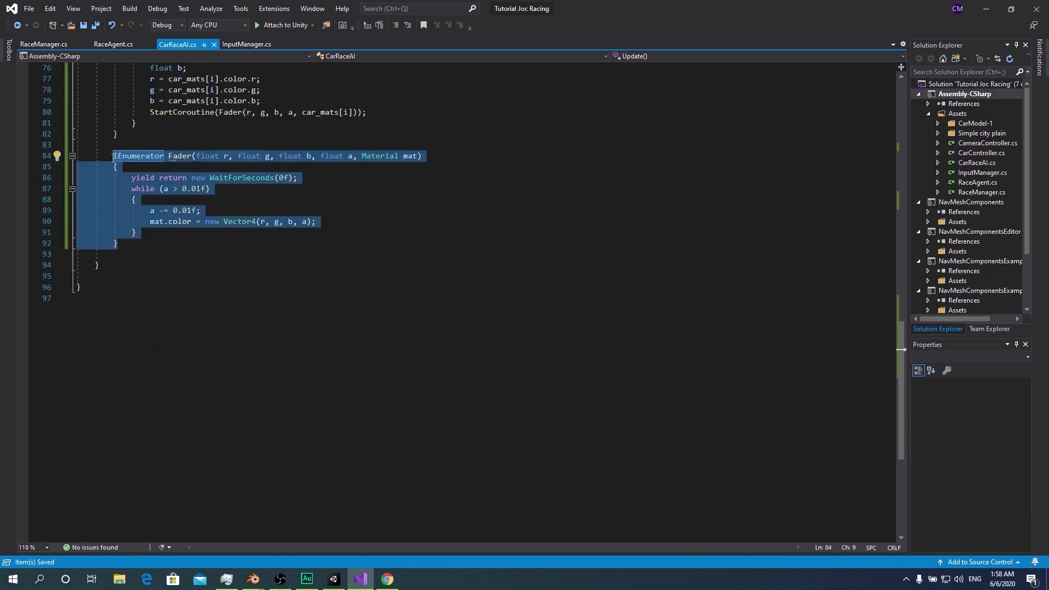
{"action": "key", "text": "Delete"}
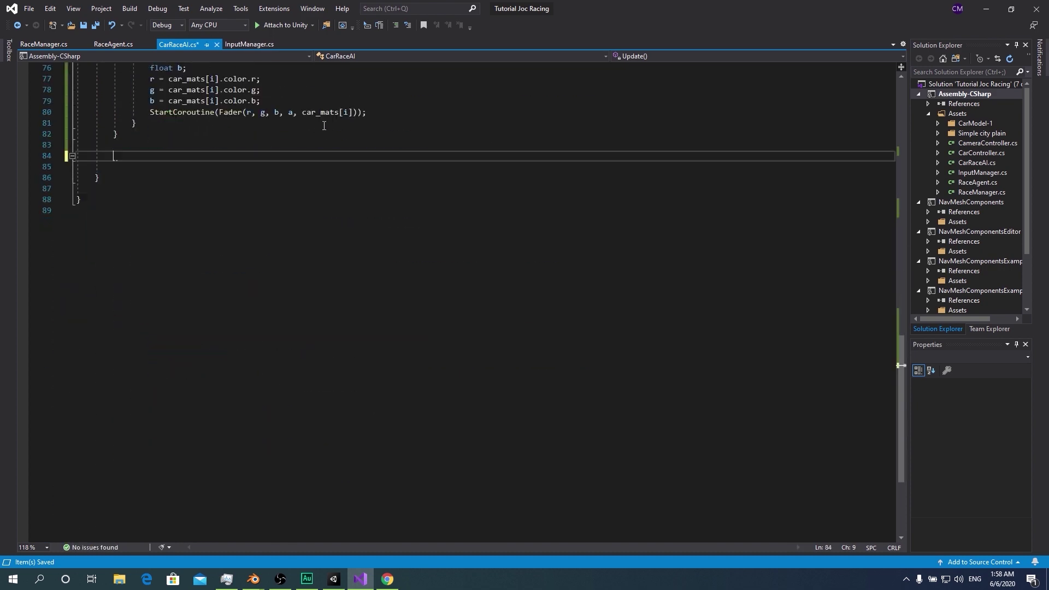
{"action": "left_click_drag", "start_coordinate": [366, 112], "coordinate": [150, 112]}
{"action": "scroll", "coordinate": [380, 103], "scroll_direction": "up", "scroll_amount": 4}
{"action": "type", "text": "car"}
{"action": "key", "text": "Tab"}
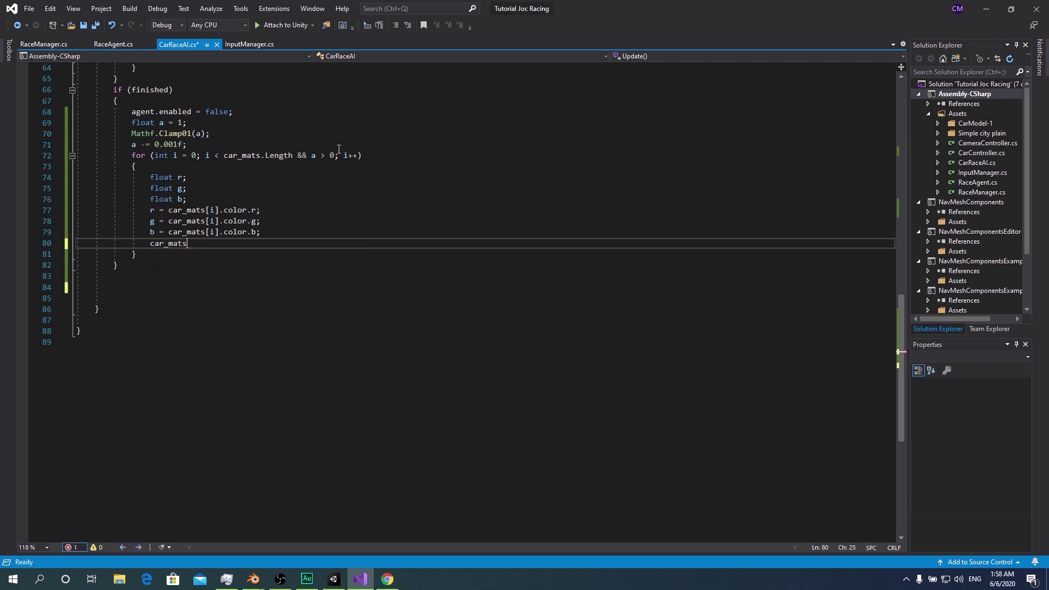
{"action": "type", "text": "[i].c"}
{"action": "type", "text": "o"}
{"action": "key", "text": "Tab"}
{"action": "type", "text": "w Vector4"}
{"action": "type", "text": "(r, g"}
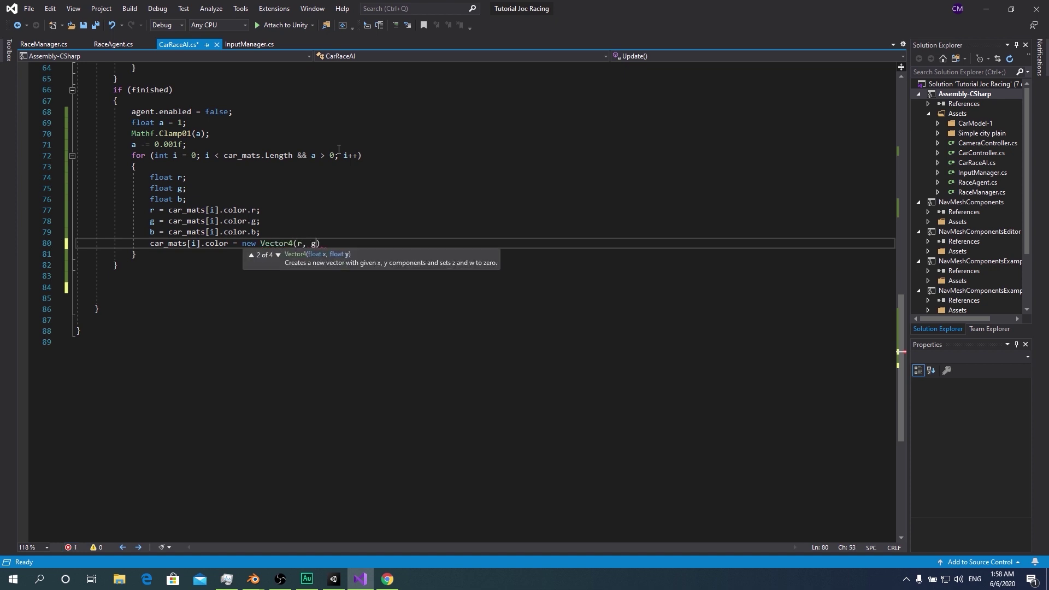
{"action": "type", "text": ", b, a);"}
{"action": "key", "text": "ctrl+s"}
Remove the stray character from the for-loop header on line 72
{"action": "scroll", "coordinate": [235, 372], "scroll_direction": "up", "scroll_amount": 4}
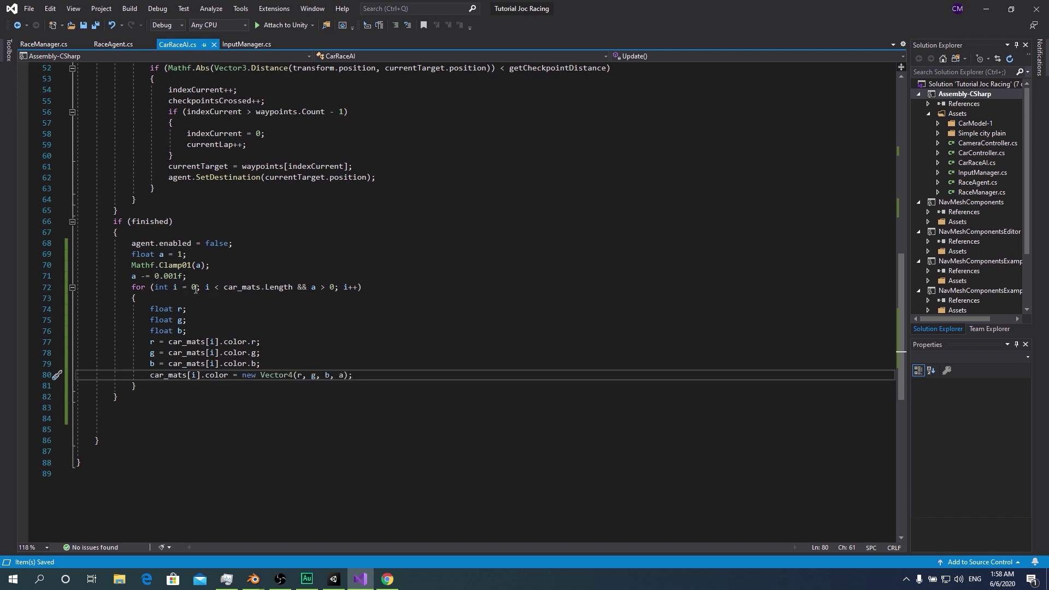
{"action": "left_click", "coordinate": [524, 289]}
{"action": "type", "text": "; i"}
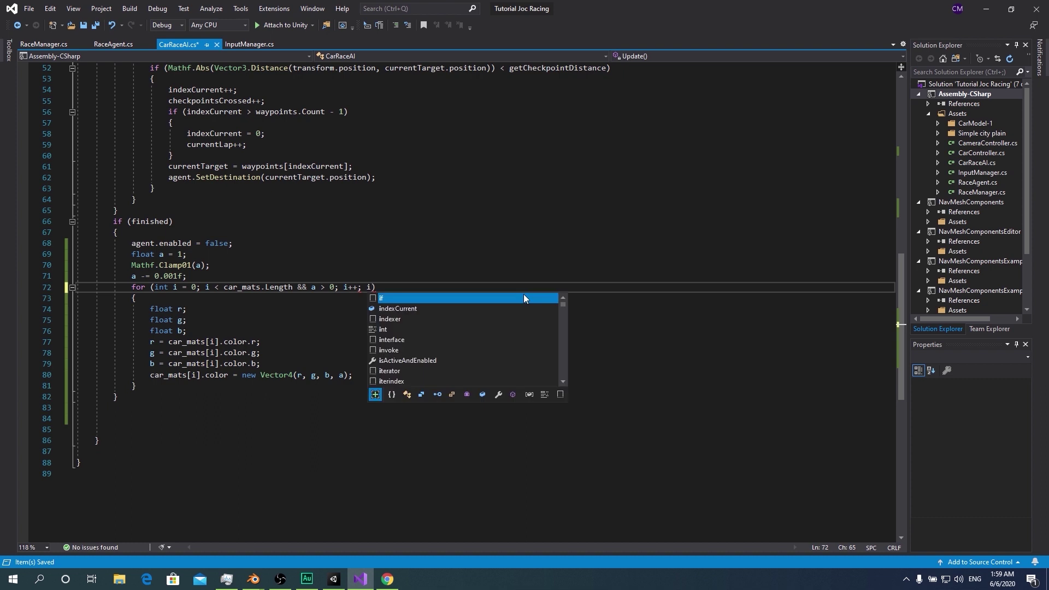
{"action": "key", "text": "BackSpace"}
{"action": "key", "text": "BackSpace"}
{"action": "key", "text": "BackSpace"}
Add if (i < car_mats.Length && a > 0) { i = 0; } after the color line and save
{"action": "left_click", "coordinate": [369, 375]}
{"action": "key", "text": "Return"}
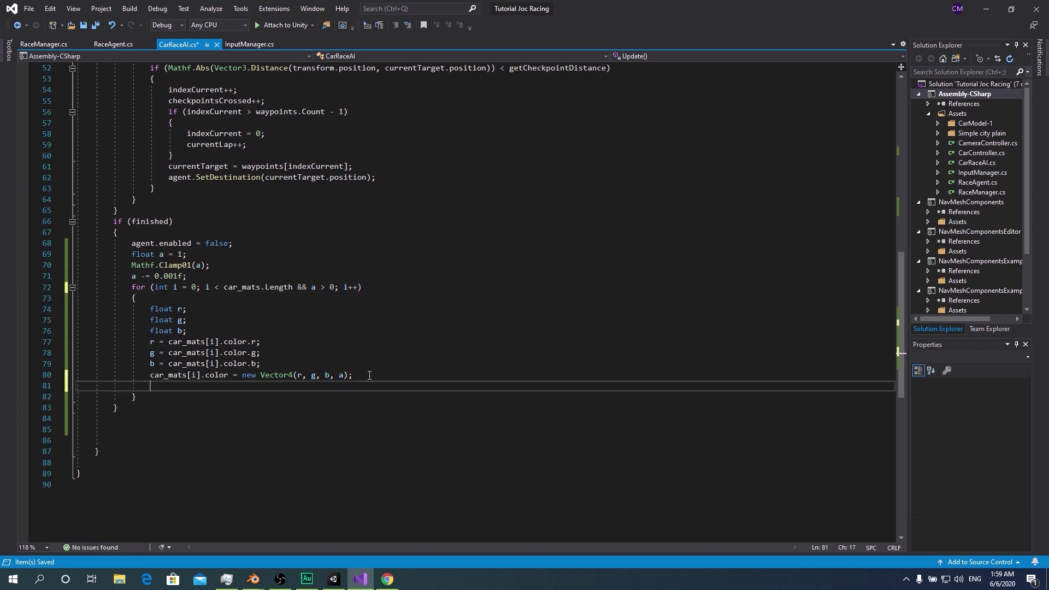
{"action": "type", "text": "if (i "}
{"action": "type", "text": "<"}
{"action": "type", "text": " car"}
{"action": "key", "text": "Tab"}
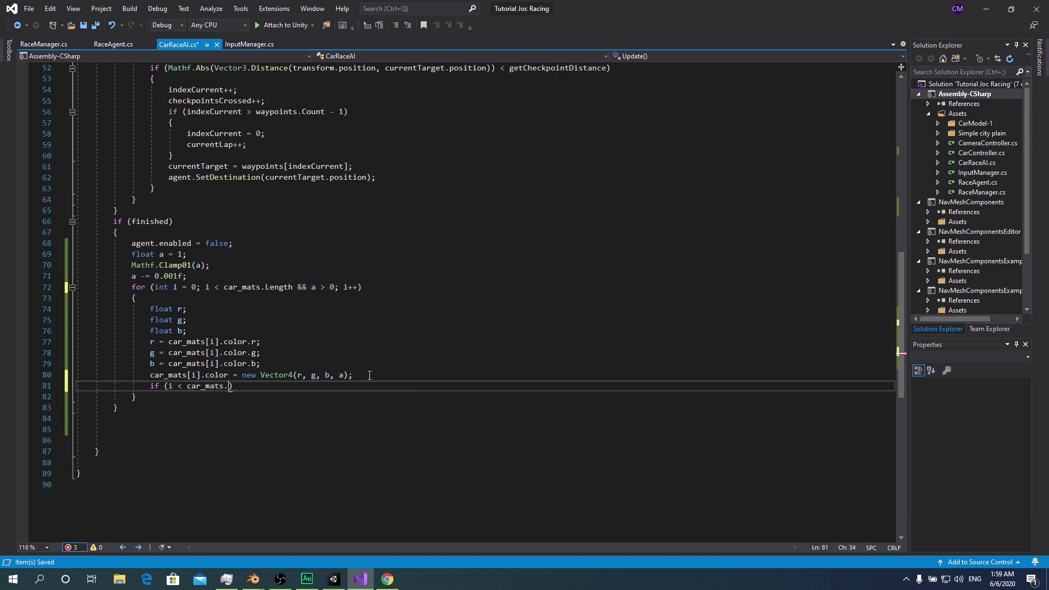
{"action": "type", "text": "Length)"}
{"action": "key", "text": "Return"}
{"action": "type", "text": "{"}
{"action": "key", "text": "Return"}
{"action": "type", "text": "i = 0;"}
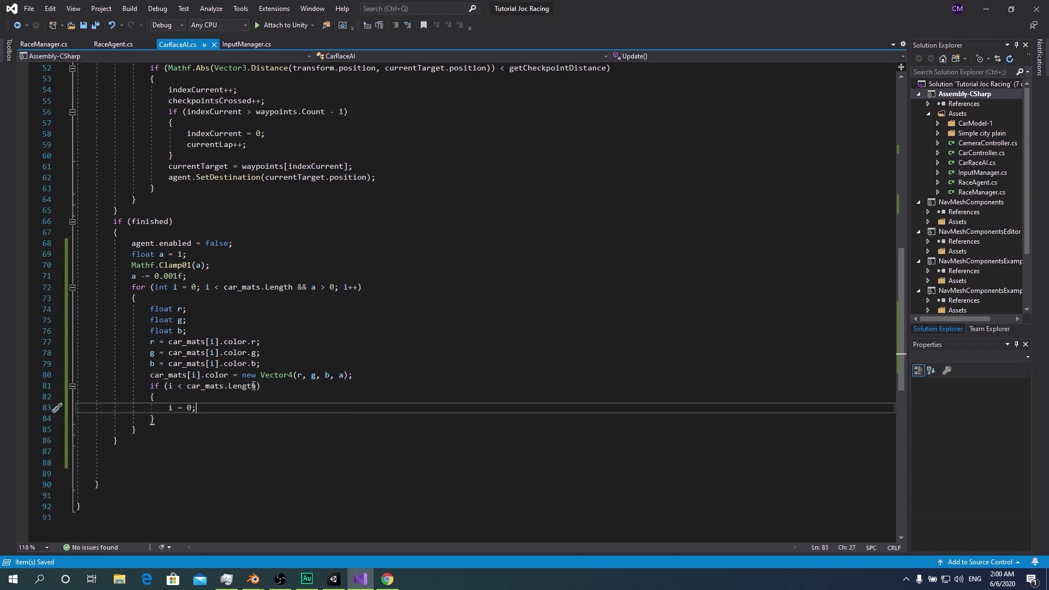
{"action": "left_click", "coordinate": [257, 385]}
{"action": "type", "text": "a"}
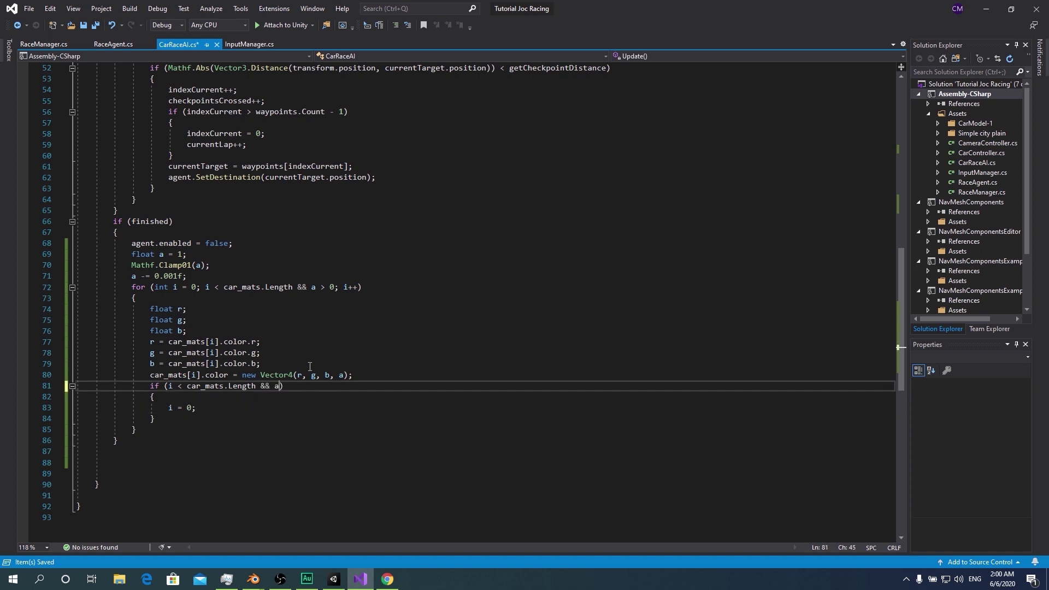
{"action": "type", "text": " > "}
{"action": "type", "text": "0"}
{"action": "key", "text": "Right"}
{"action": "key", "text": "ctrl+s"}
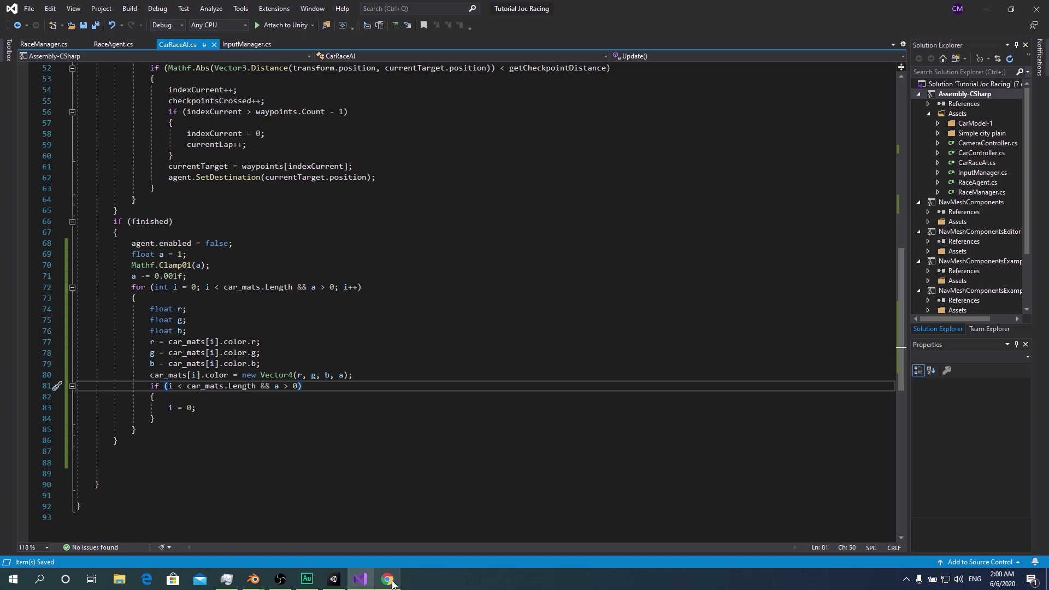
Switch to Unity and restart Play mode to test the fade loop
{"action": "left_click", "coordinate": [334, 579]}
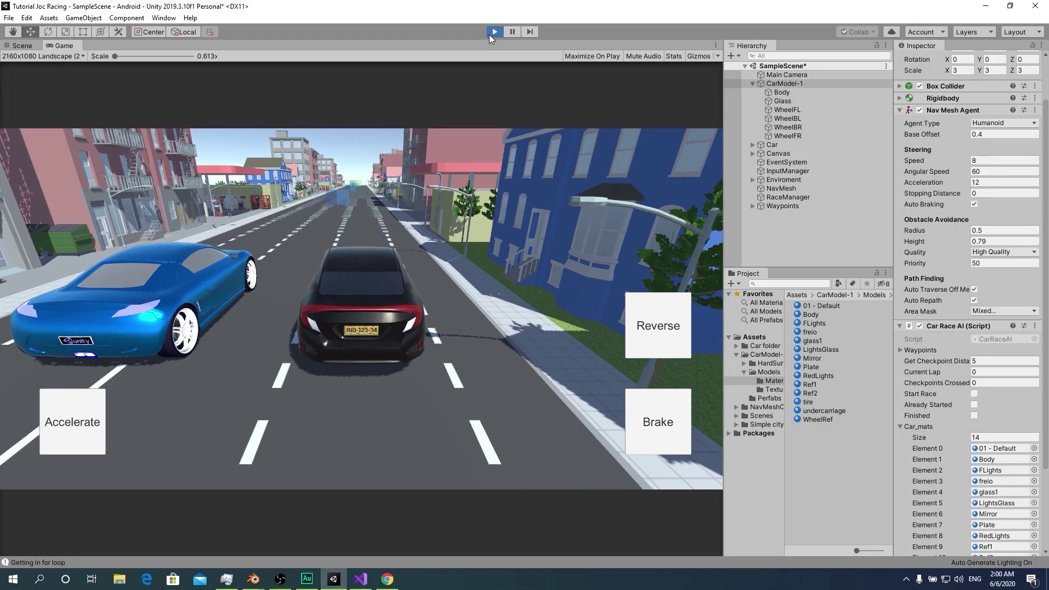
{"action": "key", "text": "ctrl+p"}
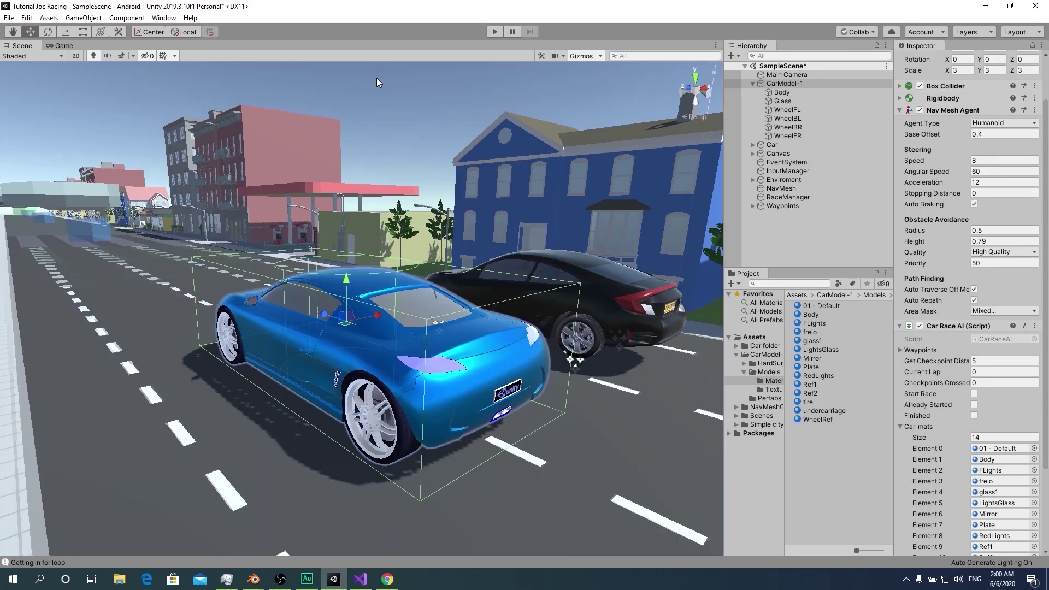
{"action": "key", "text": "ctrl+p"}
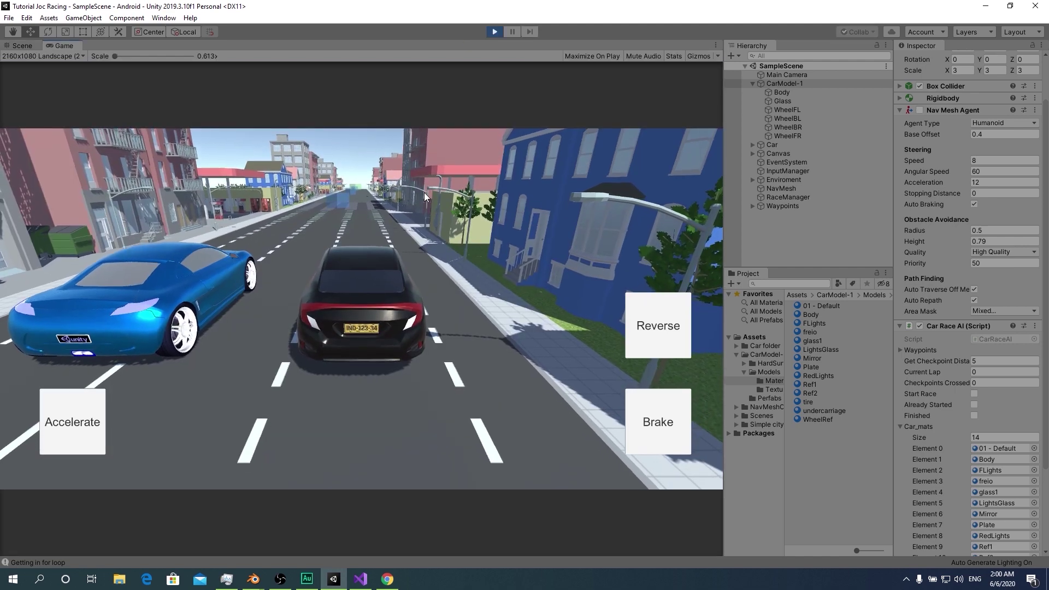
{"action": "scroll", "coordinate": [967, 328], "scroll_direction": "down", "scroll_amount": 5}
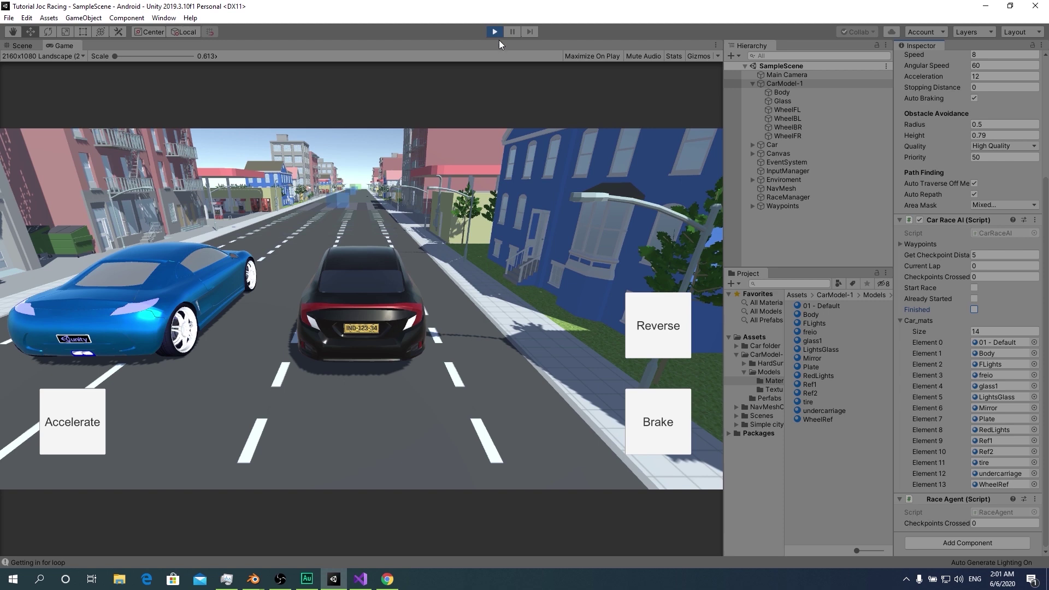
End the hung Unity Editor process in Task Manager and return to CarRaceAI.cs in Visual Studio
{"action": "left_click", "coordinate": [227, 579]}
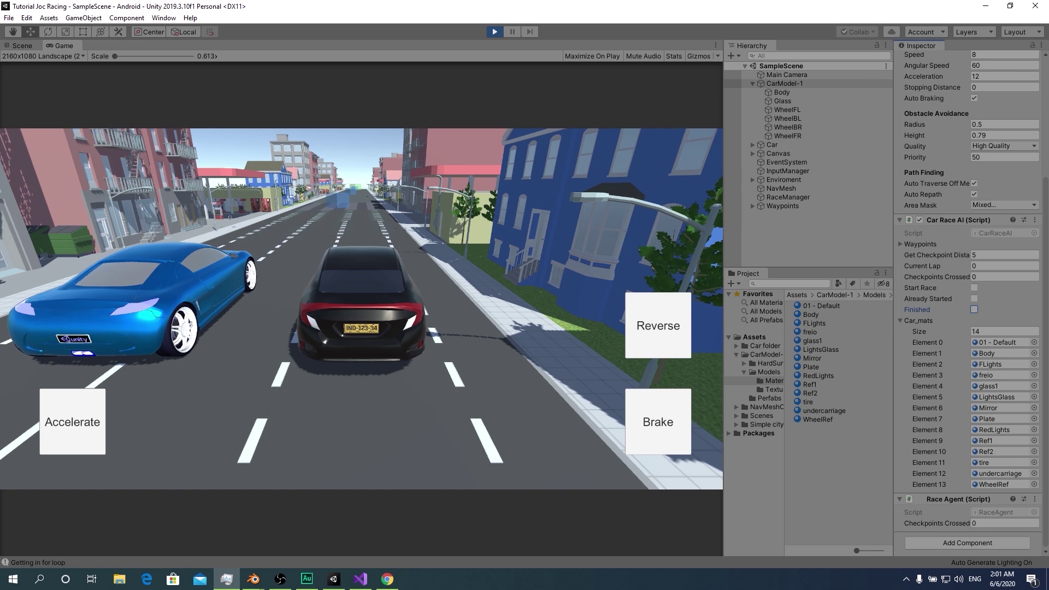
{"action": "left_click_drag", "start_coordinate": [819, 221], "coordinate": [418, 147]}
{"action": "left_click", "coordinate": [291, 178]}
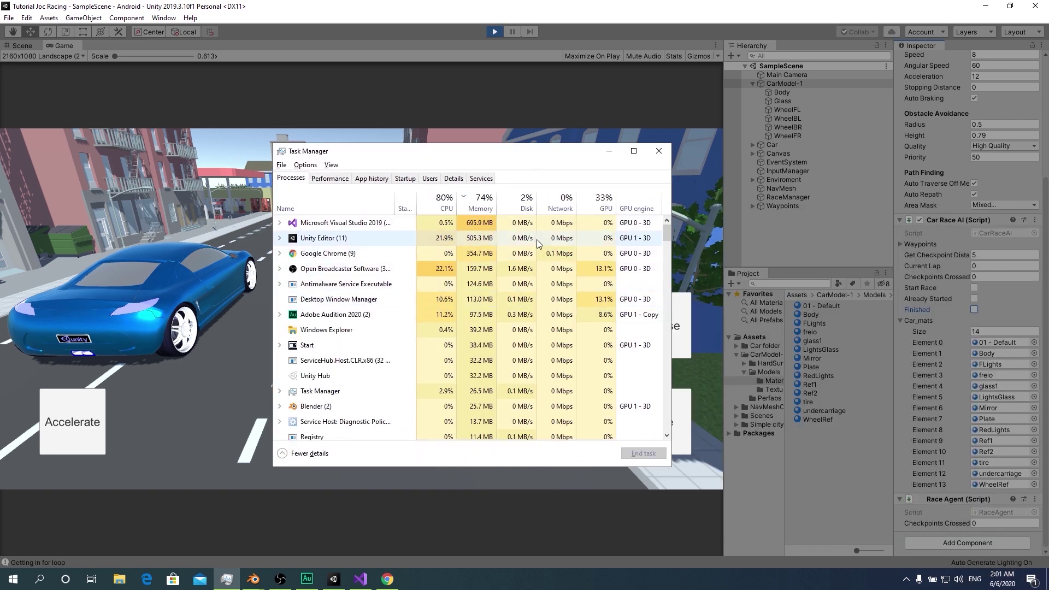
{"action": "left_click", "coordinate": [537, 240]}
{"action": "left_click", "coordinate": [643, 452]}
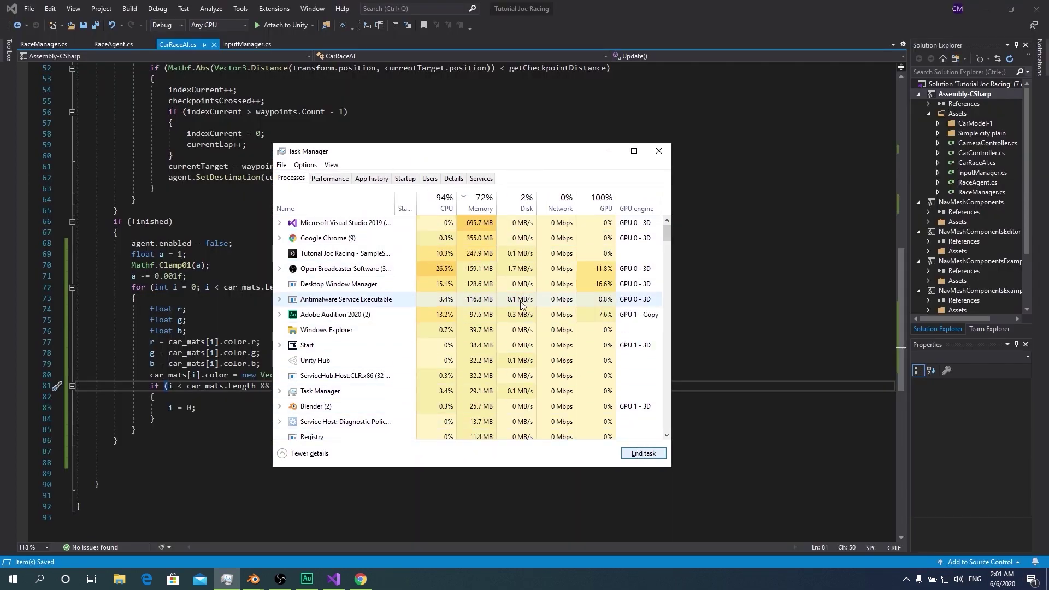
{"action": "left_click_drag", "start_coordinate": [483, 152], "coordinate": [558, 161]}
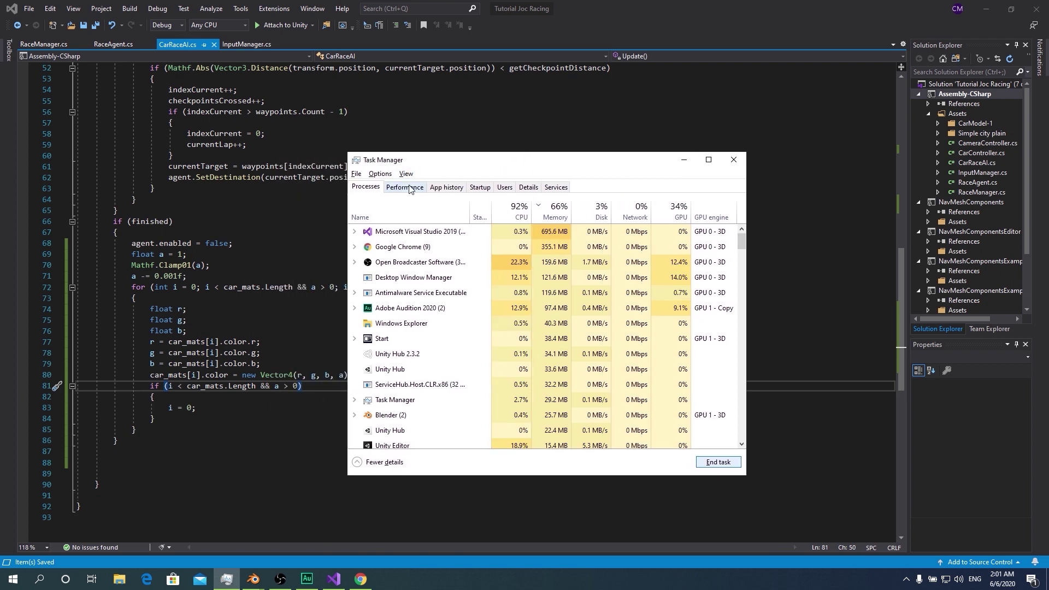
{"action": "left_click", "coordinate": [410, 189]}
{"action": "left_click", "coordinate": [168, 421]}
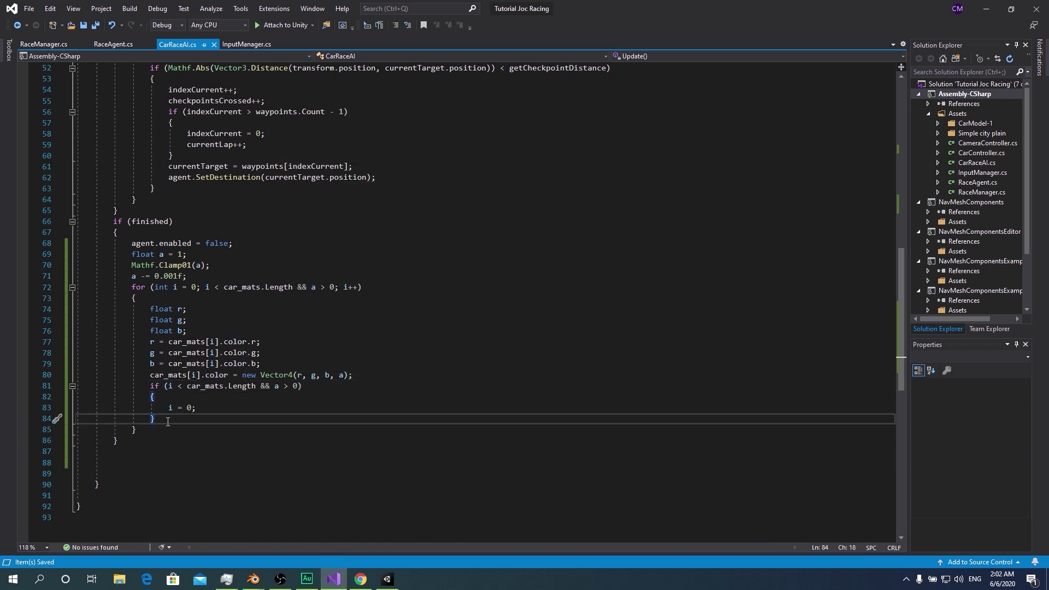
Comment out the alpha-fade loop lines 69–85 with // line by line
{"action": "left_click_drag", "start_coordinate": [168, 422], "coordinate": [175, 276]}
{"action": "left_click", "coordinate": [131, 254]}
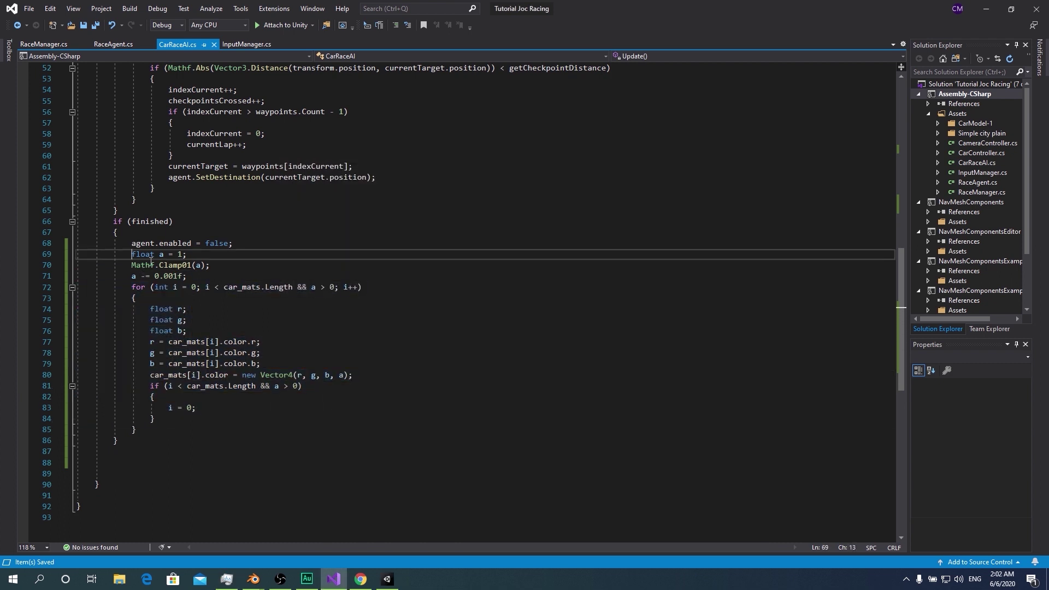
{"action": "left_click", "coordinate": [132, 313], "text": "shift"}
{"action": "key", "text": "ctrl+k"}
{"action": "key", "text": "ctrl+c"}
{"action": "type", "text": "//"}
{"action": "left_click", "coordinate": [131, 319]}
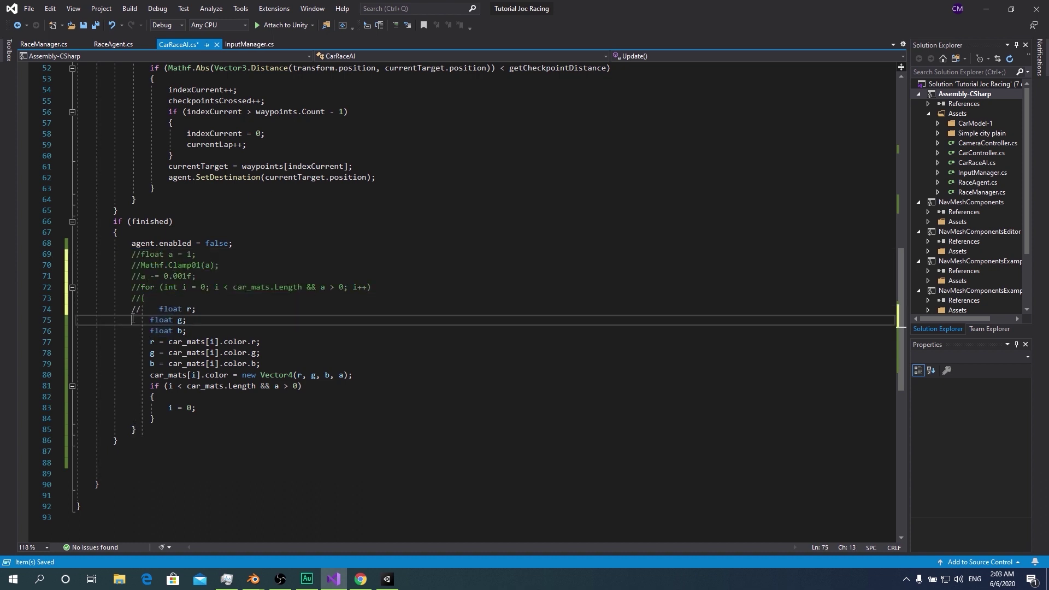
{"action": "type", "text": "//"}
{"action": "left_click", "coordinate": [132, 331]}
{"action": "type", "text": "//"}
{"action": "left_click", "coordinate": [131, 341]}
{"action": "type", "text": "//"}
{"action": "left_click", "coordinate": [131, 352]}
{"action": "type", "text": "//"}
{"action": "left_click", "coordinate": [131, 363]}
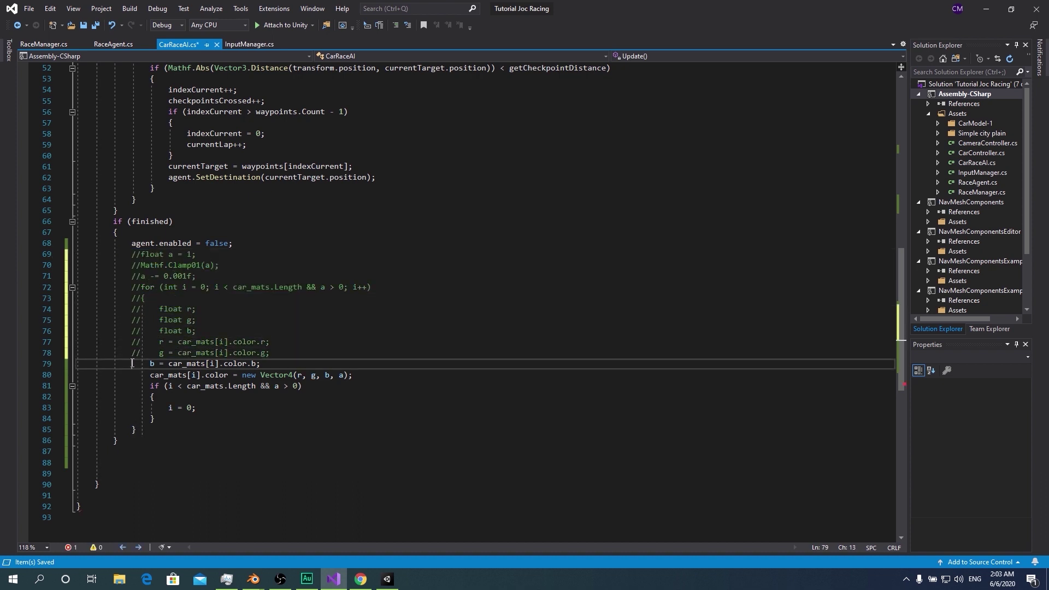
{"action": "type", "text": "//"}
{"action": "left_click", "coordinate": [131, 385]}
{"action": "type", "text": "//"}
{"action": "left_click", "coordinate": [132, 426]}
{"action": "type", "text": "//"}
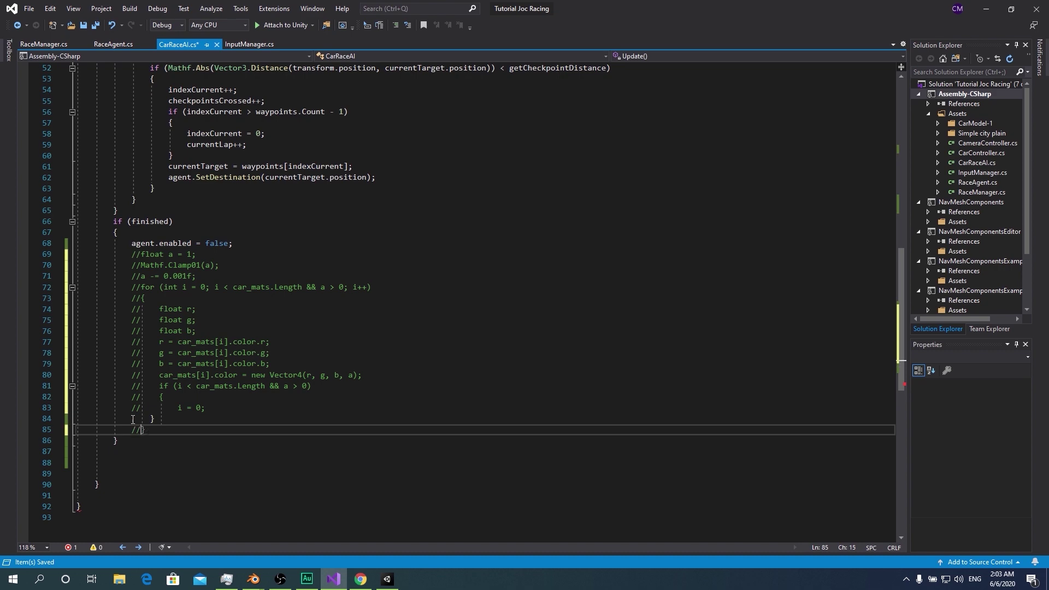
{"action": "left_click", "coordinate": [133, 419]}
{"action": "type", "text": "//"}
Comment out the Input.GetKeyDown(KeyCode.H) block on lines 37–40 in Update
{"action": "scroll", "coordinate": [143, 298], "scroll_direction": "up", "scroll_amount": 6}
{"action": "scroll", "coordinate": [142, 298], "scroll_direction": "up", "scroll_amount": 4}
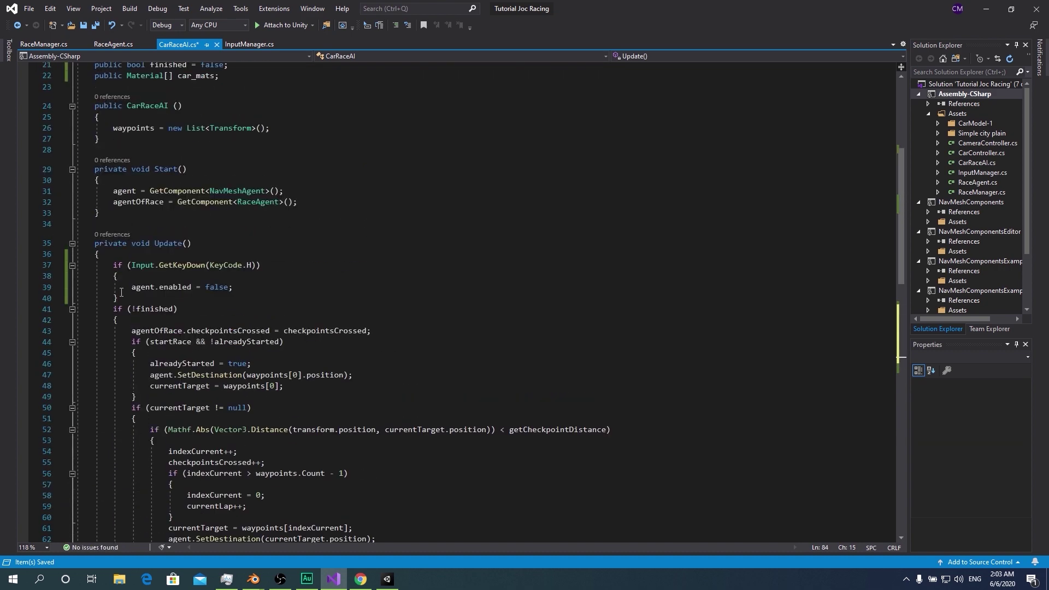
{"action": "left_click_drag", "start_coordinate": [113, 265], "coordinate": [118, 298]}
{"action": "key", "text": "ctrl+k"}
{"action": "key", "text": "ctrl+c"}
{"action": "scroll", "coordinate": [176, 278], "scroll_direction": "down", "scroll_amount": 5}
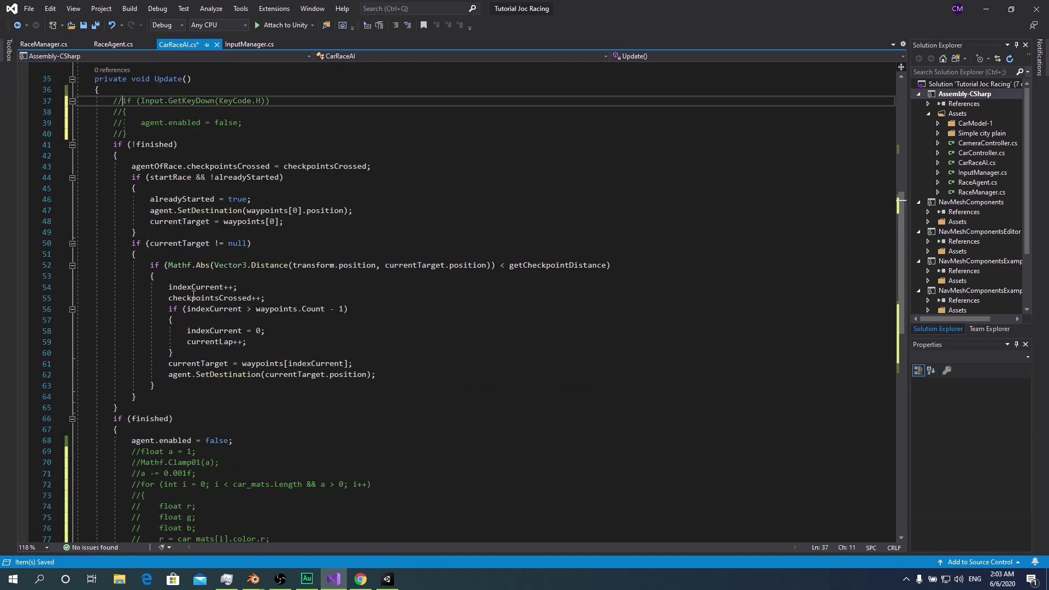
{"action": "scroll", "coordinate": [194, 295], "scroll_direction": "up", "scroll_amount": 6}
{"action": "scroll", "coordinate": [193, 295], "scroll_direction": "down", "scroll_amount": 7}
{"action": "scroll", "coordinate": [203, 335], "scroll_direction": "down", "scroll_amount": 6}
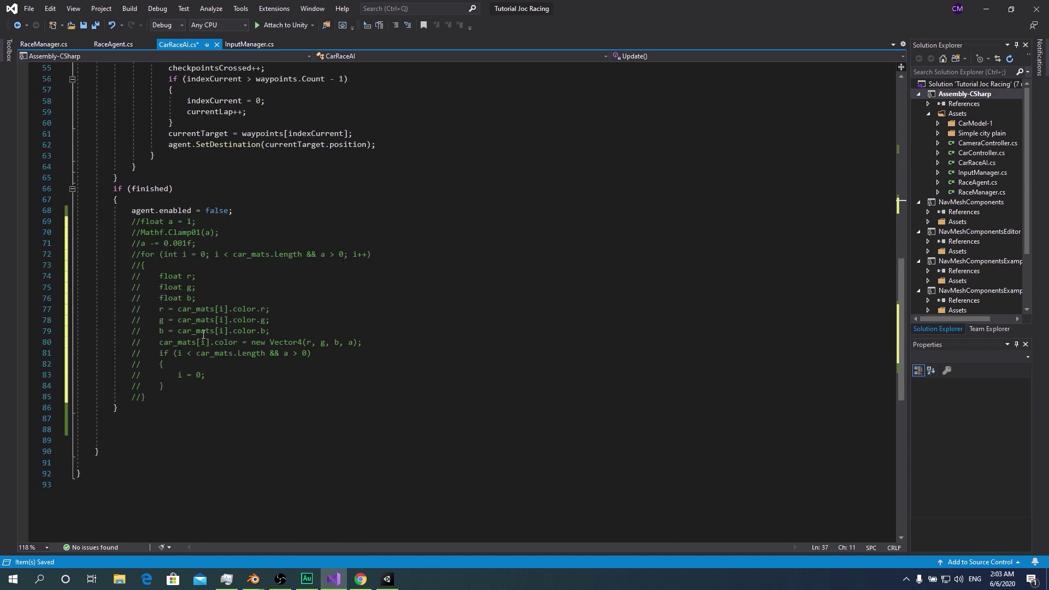
{"action": "left_click", "coordinate": [260, 211]}
Add this.gameObject.SetActive(false); after agent.enabled = false in the finished block and save
{"action": "key", "text": "Return"}
{"action": "type", "text": "th"}
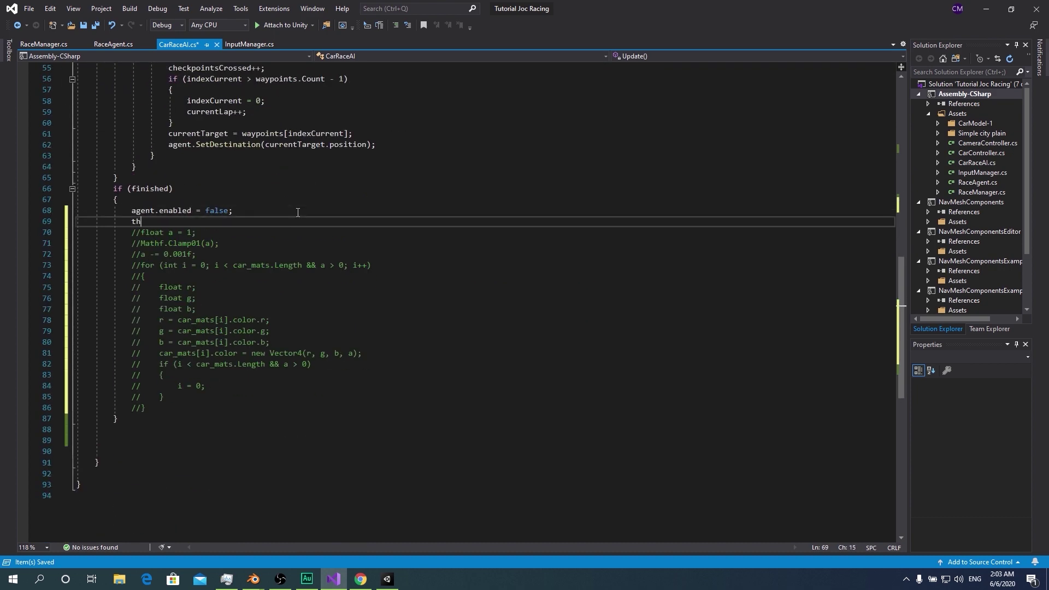
{"action": "type", "text": "is.ga"}
{"action": "type", "text": "meObject."}
{"action": "key", "text": "BackSpace"}
{"action": "key", "text": "BackSpace"}
{"action": "key", "text": "BackSpace"}
{"action": "type", "text": "D"}
{"action": "type", "text": "estroy(this."}
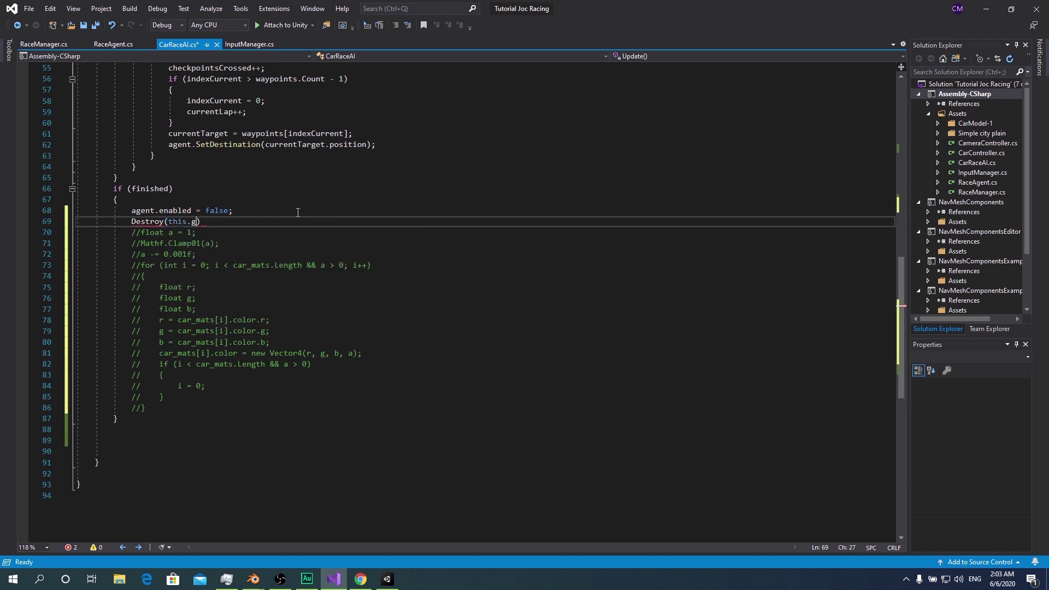
{"action": "type", "text": "g"}
{"action": "key", "text": "BackSpace"}
{"action": "key", "text": "BackSpace"}
{"action": "key", "text": "BackSpace"}
{"action": "key", "text": "BackSpace"}
{"action": "key", "text": "BackSpace"}
{"action": "key", "text": "BackSpace"}
{"action": "type", "text": "this."}
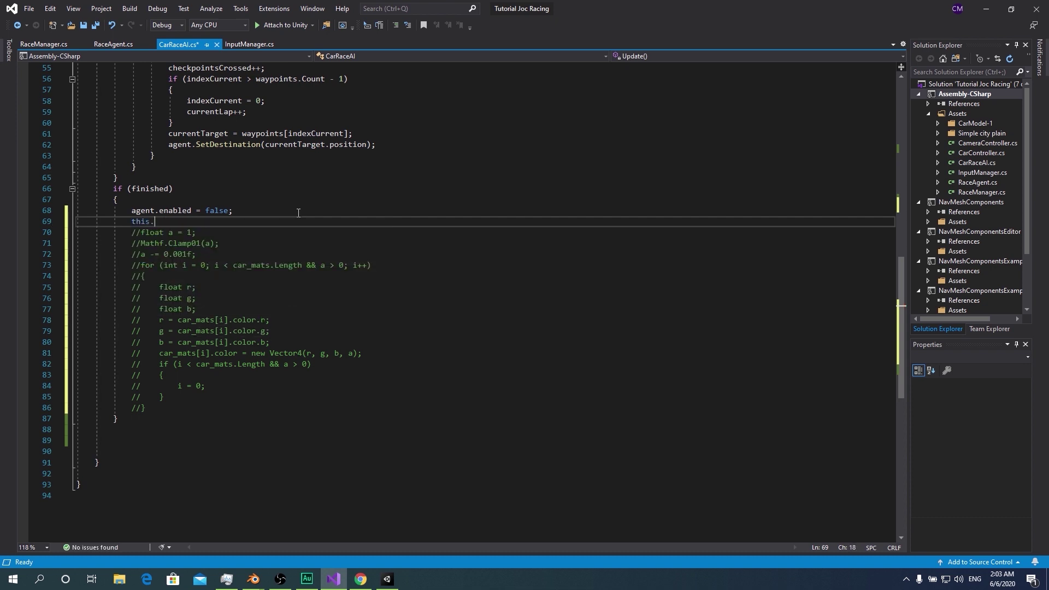
{"action": "type", "text": "g.SetA"}
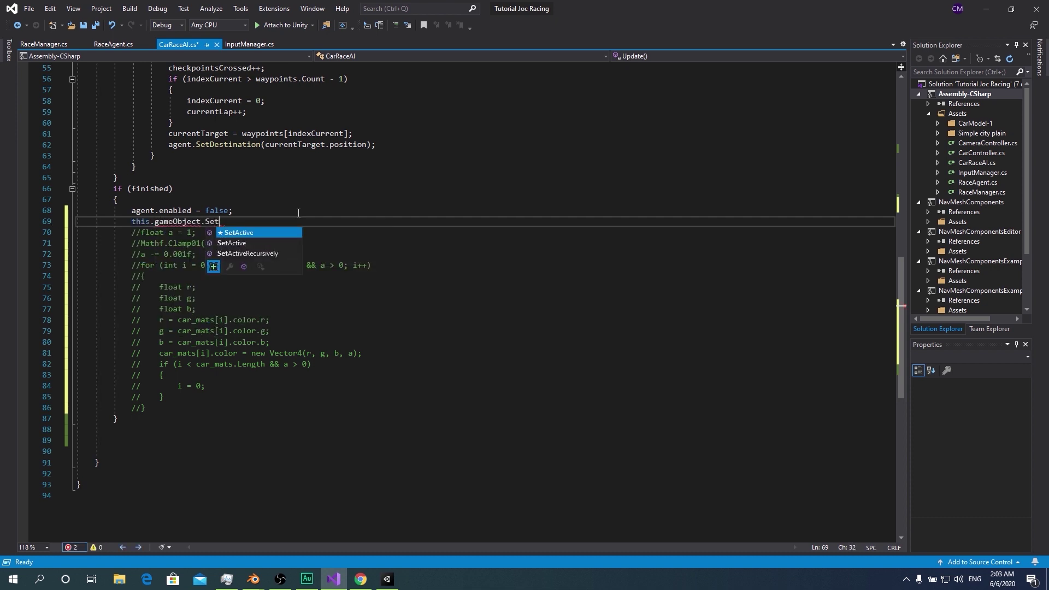
{"action": "type", "text": "(fa"}
{"action": "type", "text": "lse"}
{"action": "key", "text": "Right"}
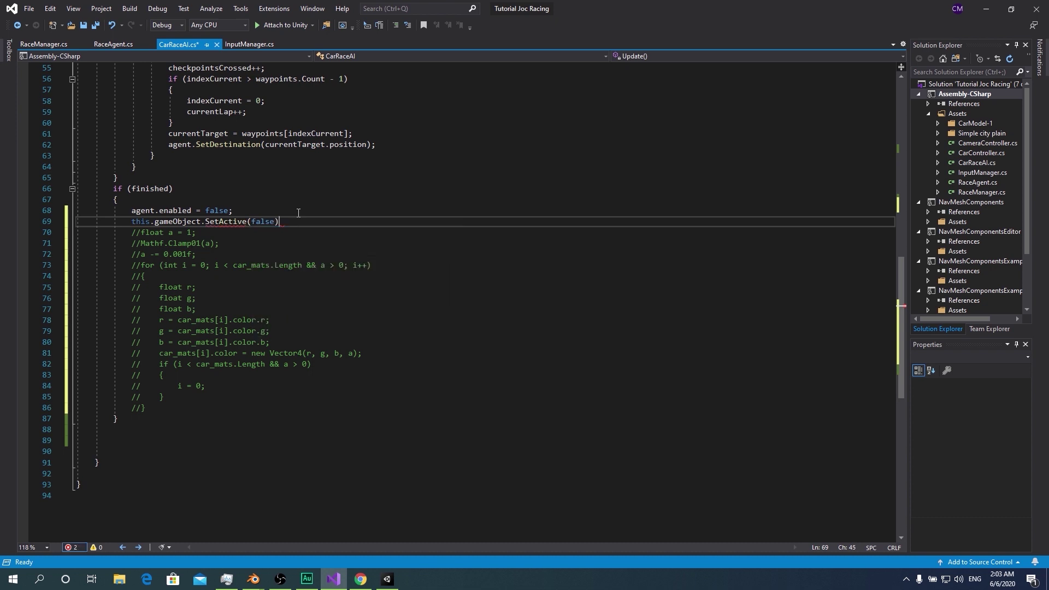
{"action": "type", "text": ";"}
{"action": "key", "text": "ctrl+s"}
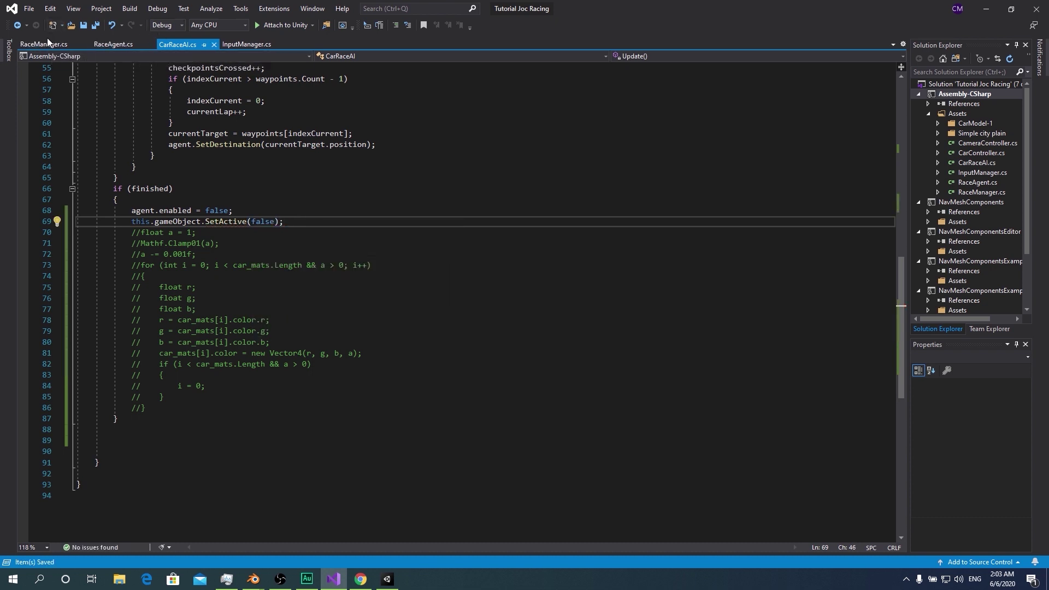
Open the RaceManager.cs tab, then return to Unity's Game view to drive the car to the finish
{"action": "left_click", "coordinate": [41, 45]}
{"action": "key", "text": "alt+Tab"}
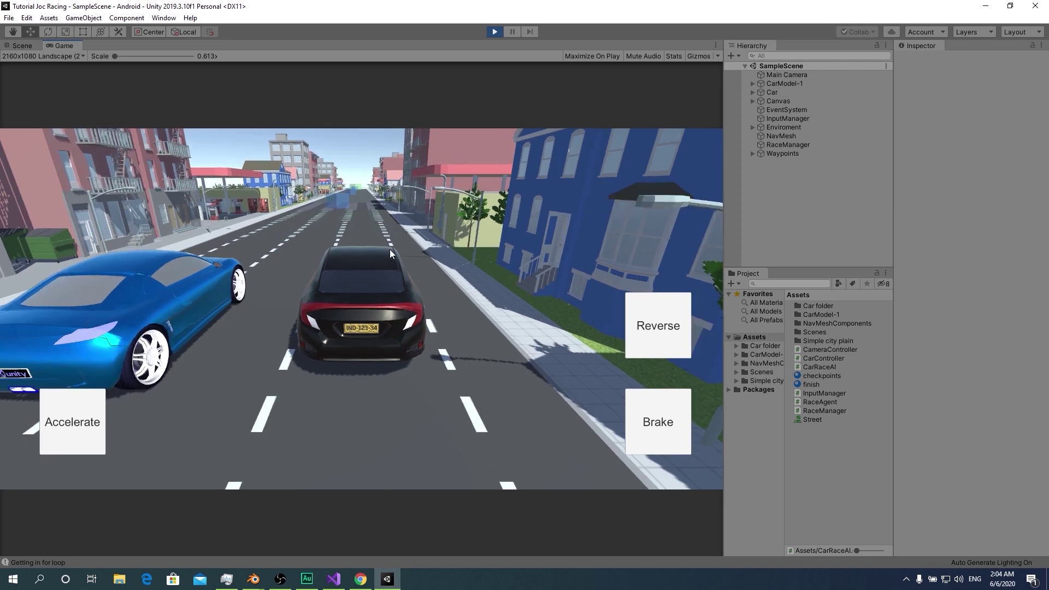
{"action": "left_click", "coordinate": [333, 579]}
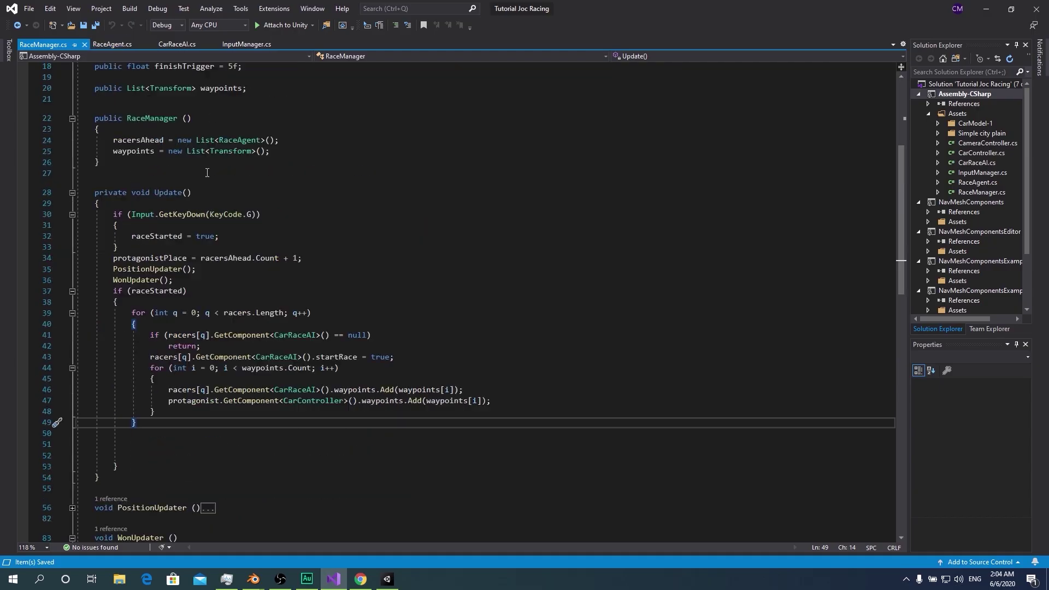
{"action": "key", "text": "alt+Tab"}
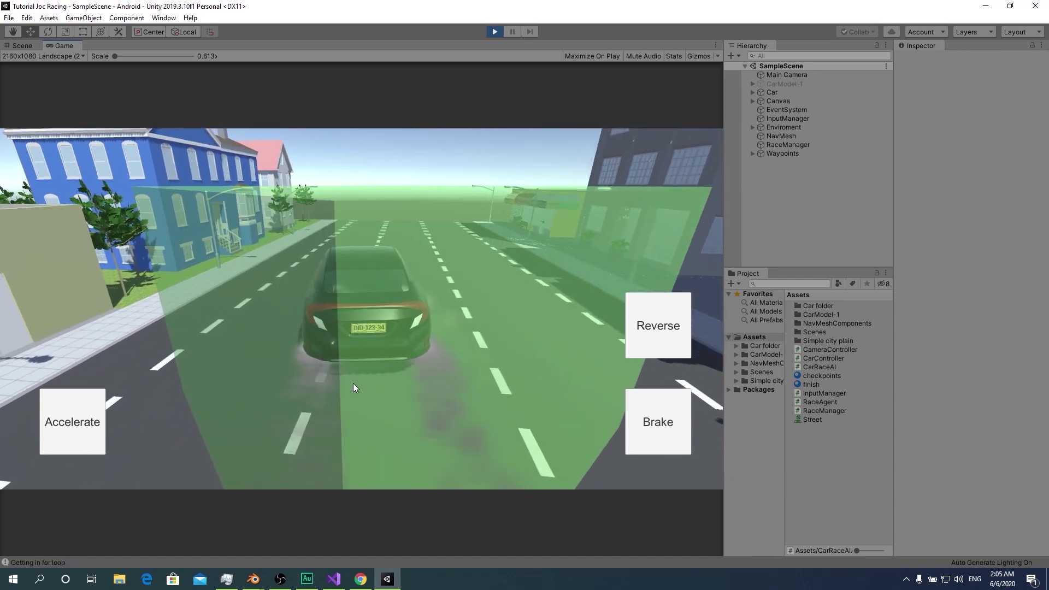
Check Race Ended and Race Won on RaceManager, then start adding !raceEnded to the line-94 win check
{"action": "left_click", "coordinate": [788, 144]}
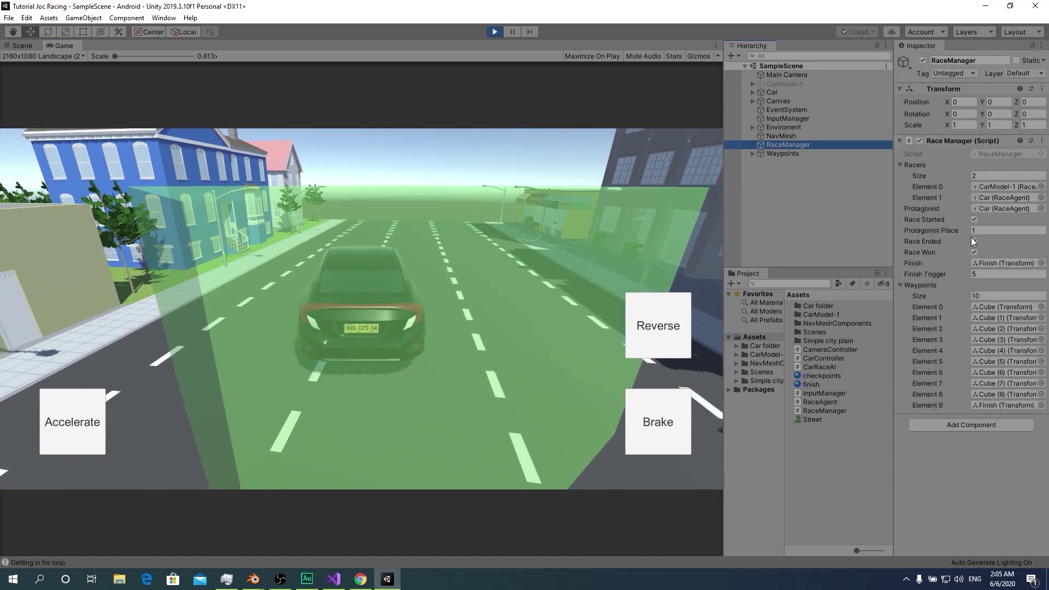
{"action": "left_click", "coordinate": [974, 252]}
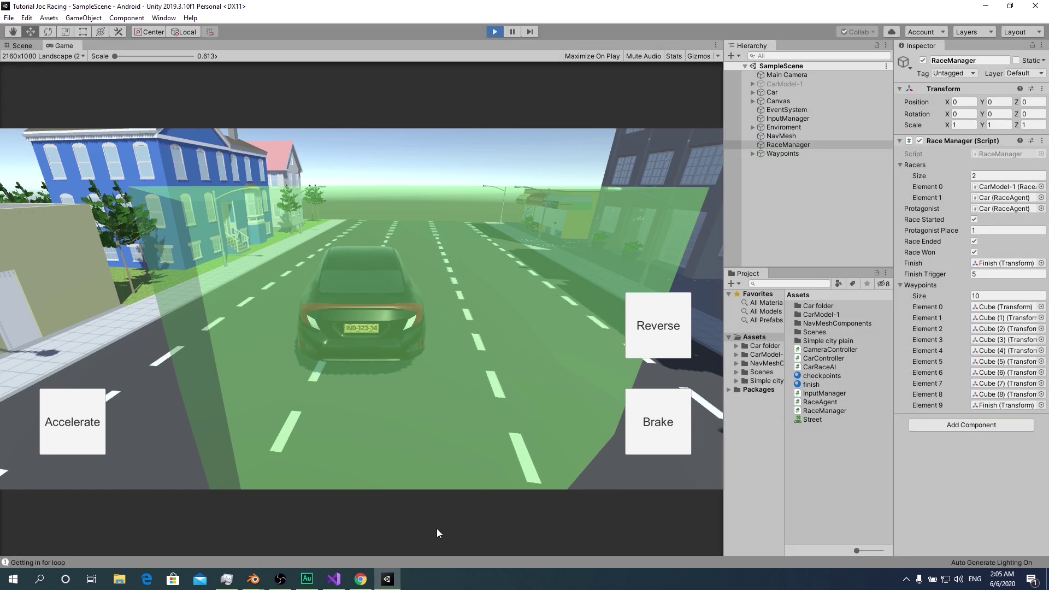
{"action": "left_click", "coordinate": [334, 579]}
{"action": "scroll", "coordinate": [380, 228], "scroll_direction": "down", "scroll_amount": 6}
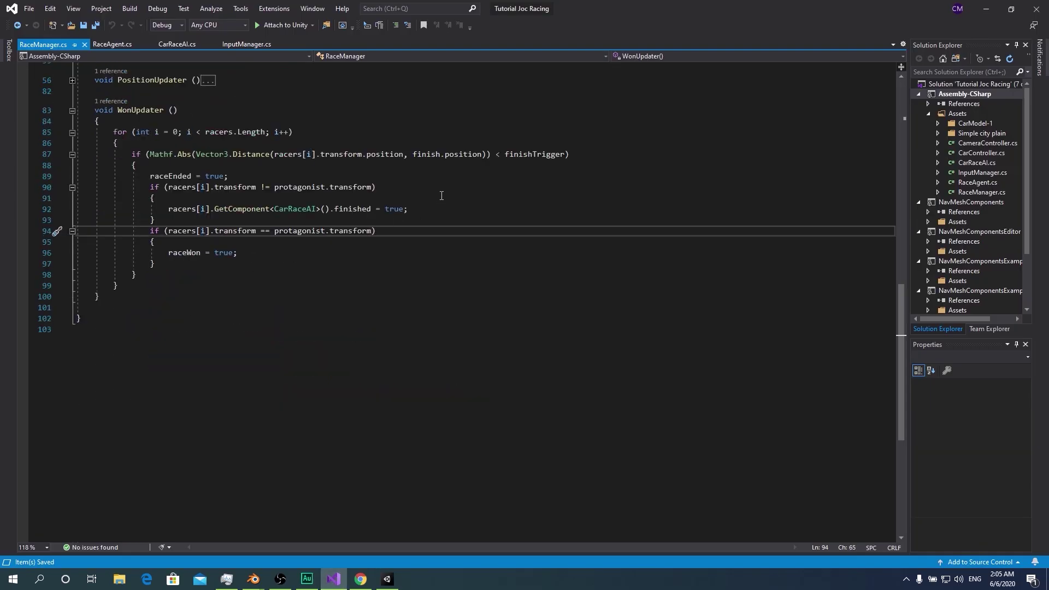
{"action": "type", "text": "!ra"}
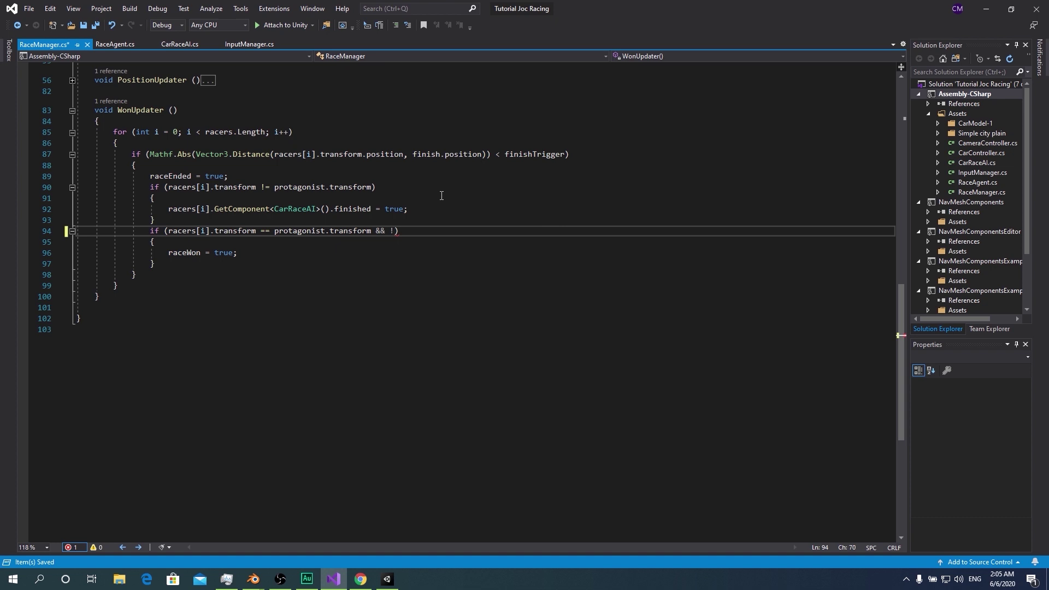
{"action": "type", "text": "ce"}
Complete && !raceEnded in the win check and move raceEnded = true below both ifs, saving RaceManager.cs
{"action": "key", "text": "Tab"}
{"action": "key", "text": "ctrl+s"}
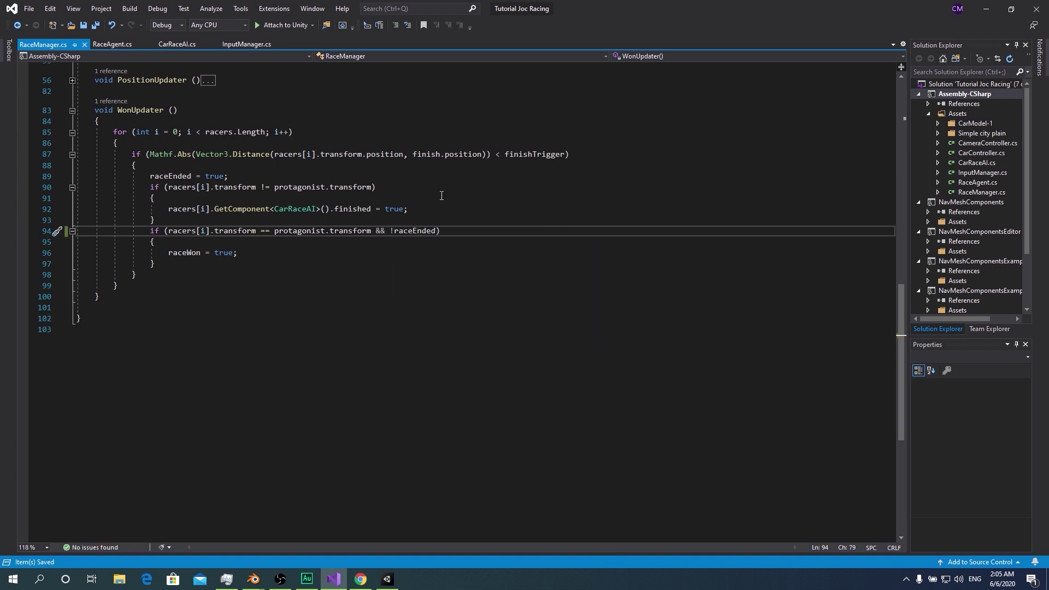
{"action": "left_click", "coordinate": [215, 176]}
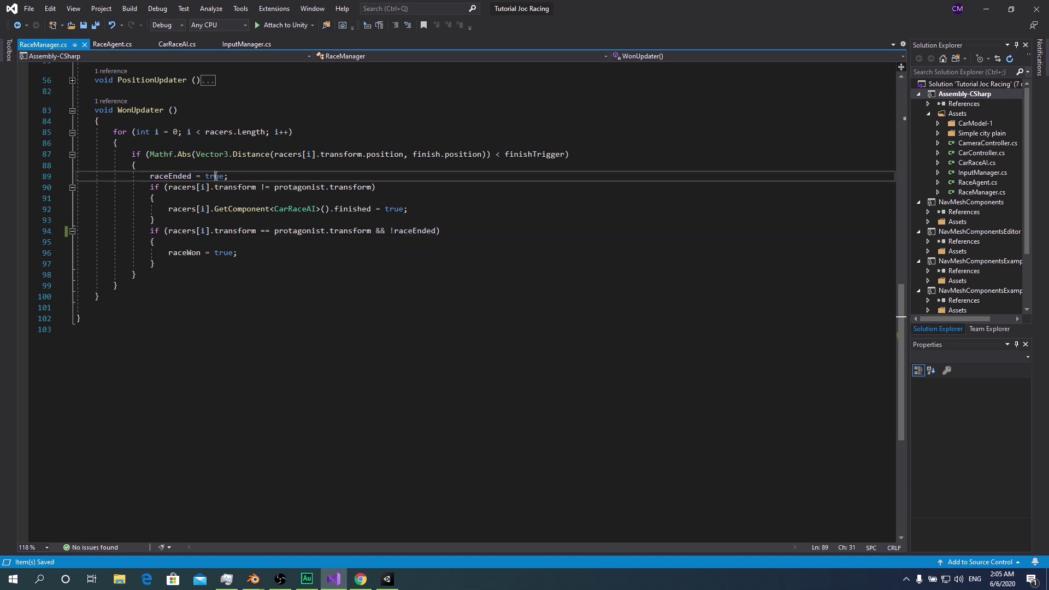
{"action": "key", "text": "alt+Down"}
{"action": "key", "text": "alt+Down"}
{"action": "key", "text": "alt+Down"}
{"action": "key", "text": "alt+Down"}
{"action": "key", "text": "alt+Down"}
{"action": "key", "text": "alt+Down"}
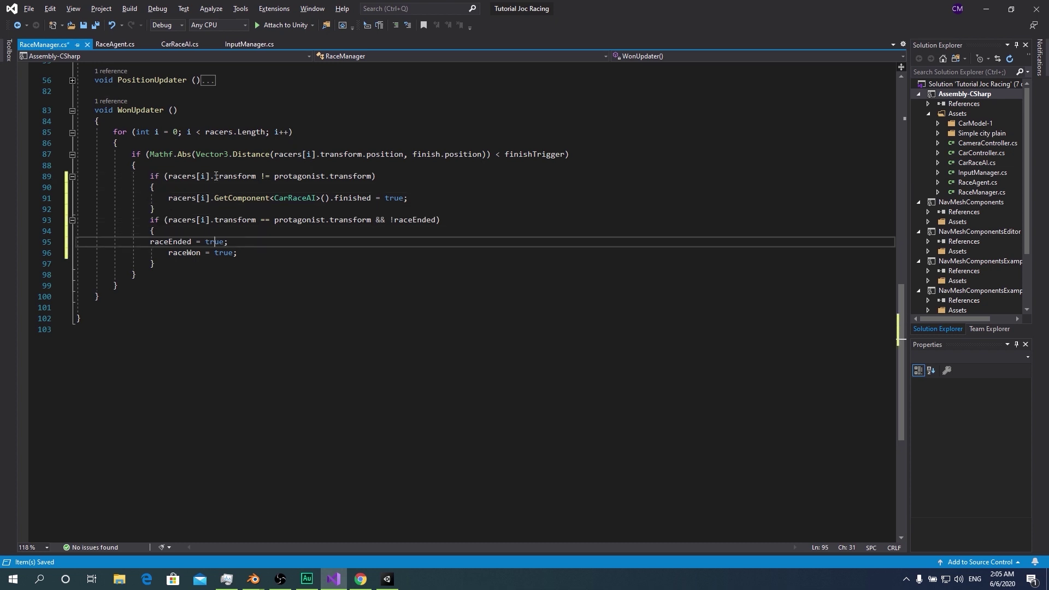
{"action": "key", "text": "alt+Down"}
{"action": "key", "text": "alt+Down"}
{"action": "key", "text": "ctrl+s"}
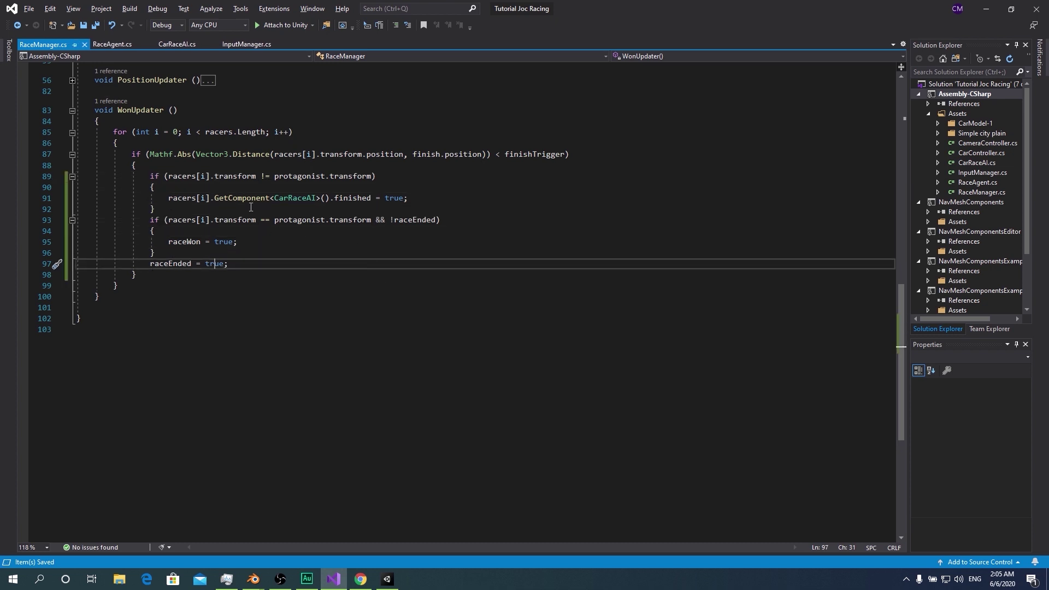
Check the raceEnded references, then replay the race in Unity to test the fix
{"action": "left_click", "coordinate": [396, 218]}
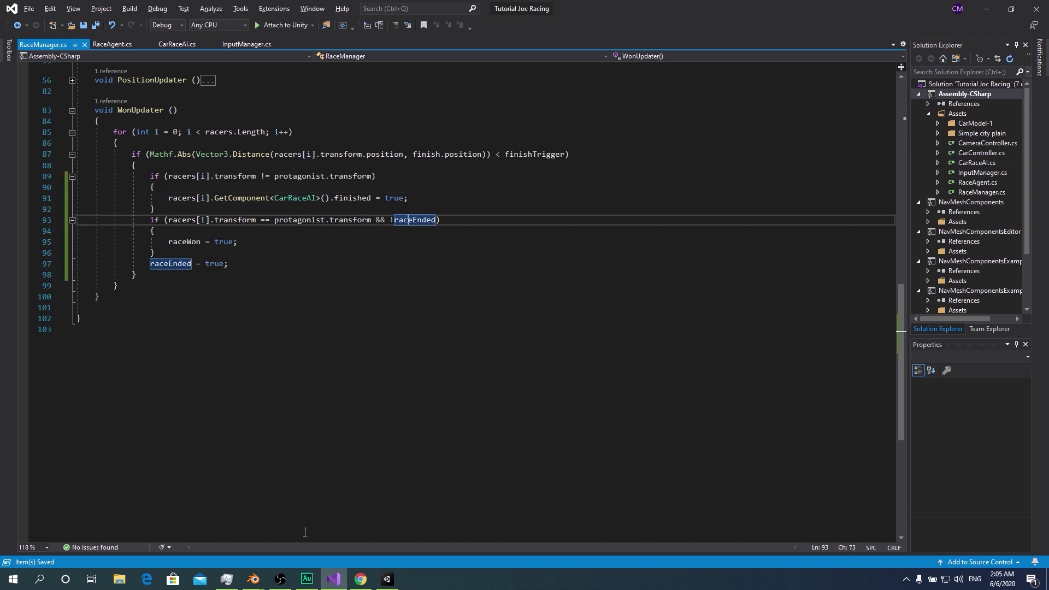
{"action": "left_click", "coordinate": [387, 579]}
{"action": "key", "text": "ctrl+p"}
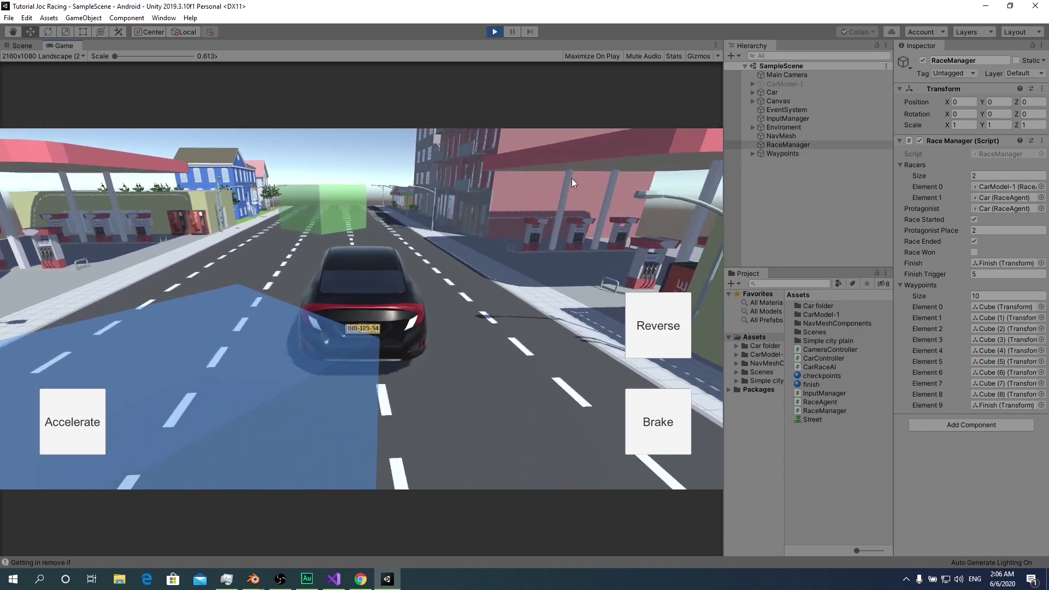
Stop play and add a UI canvas that scales with screen size at 2160×1080
{"action": "key", "text": "ctrl+p"}
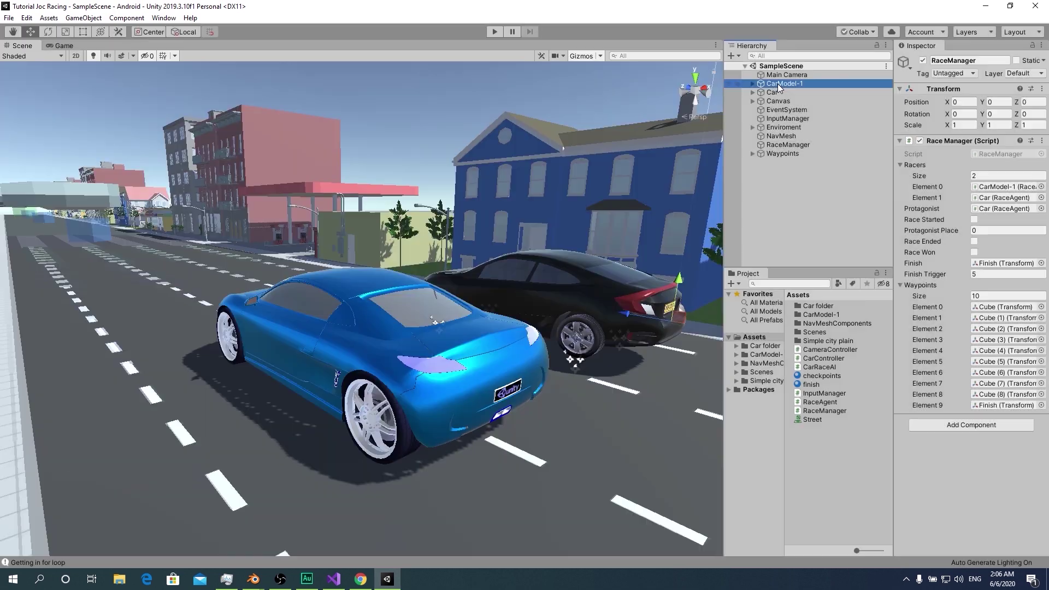
{"action": "left_click", "coordinate": [783, 84]}
{"action": "left_click", "coordinate": [731, 56]}
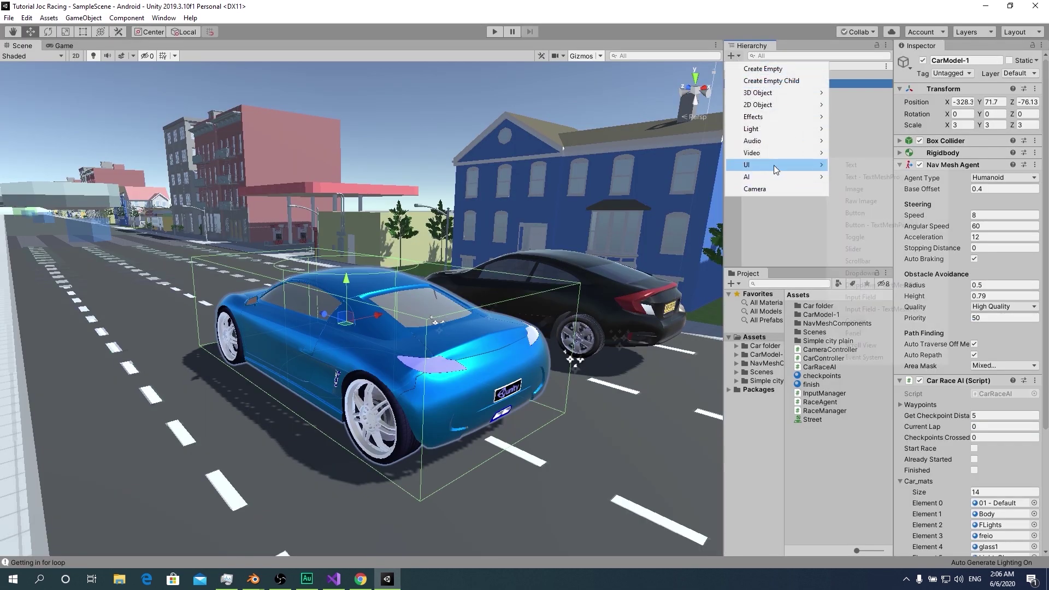
{"action": "mouse_move", "coordinate": [773, 164]}
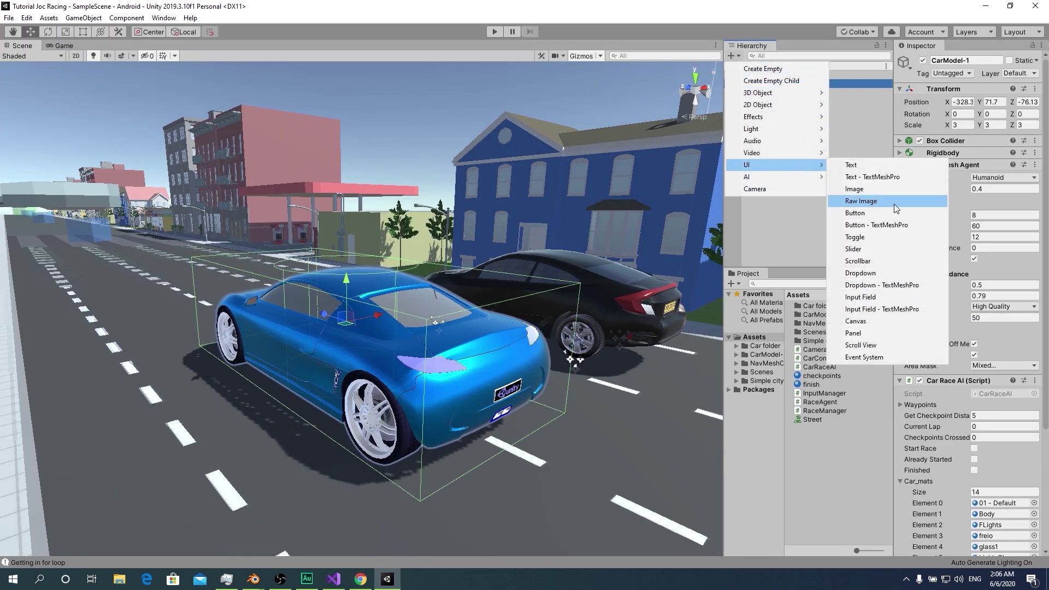
{"action": "left_click", "coordinate": [857, 322]}
{"action": "key", "text": "f"}
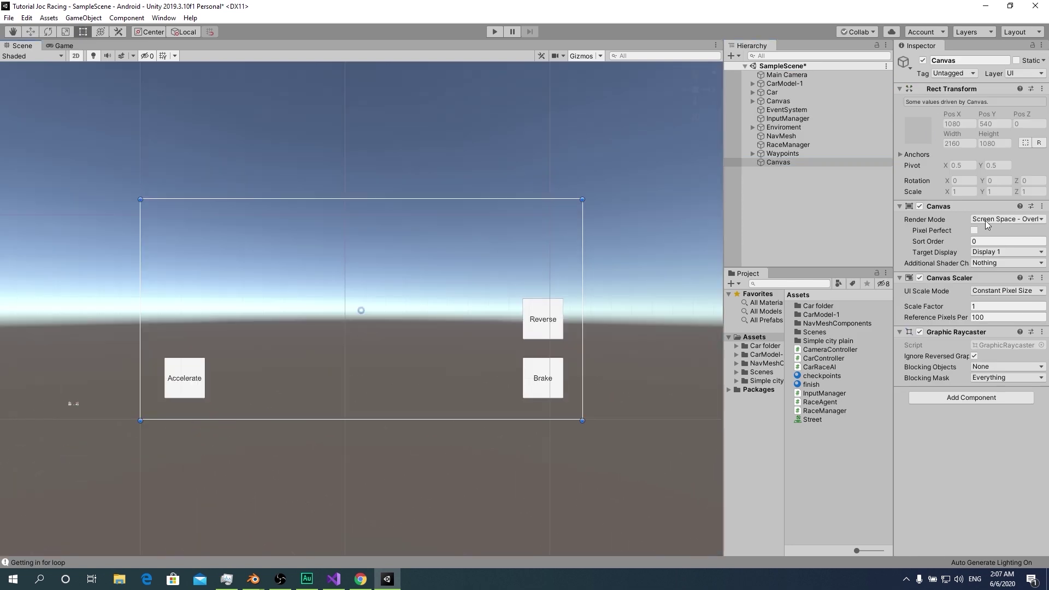
{"action": "left_click", "coordinate": [1006, 291]}
{"action": "left_click", "coordinate": [961, 310]}
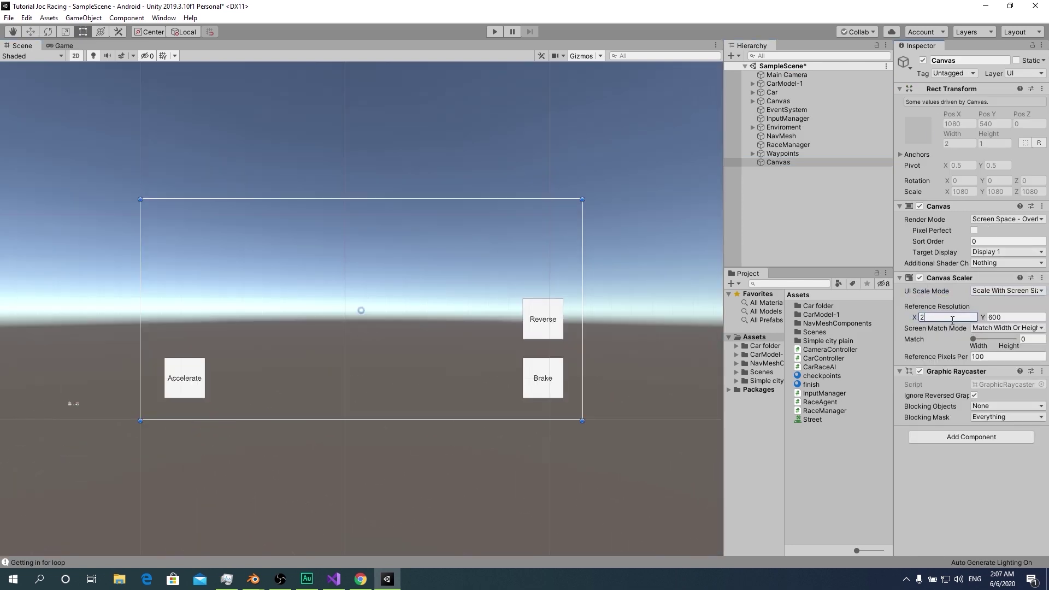
{"action": "type", "text": "2160"}
{"action": "key", "text": "Tab"}
{"action": "type", "text": "1080"}
Rename the new canvas to RaceUI and toggle its active state off and back on
{"action": "left_click", "coordinate": [768, 162]}
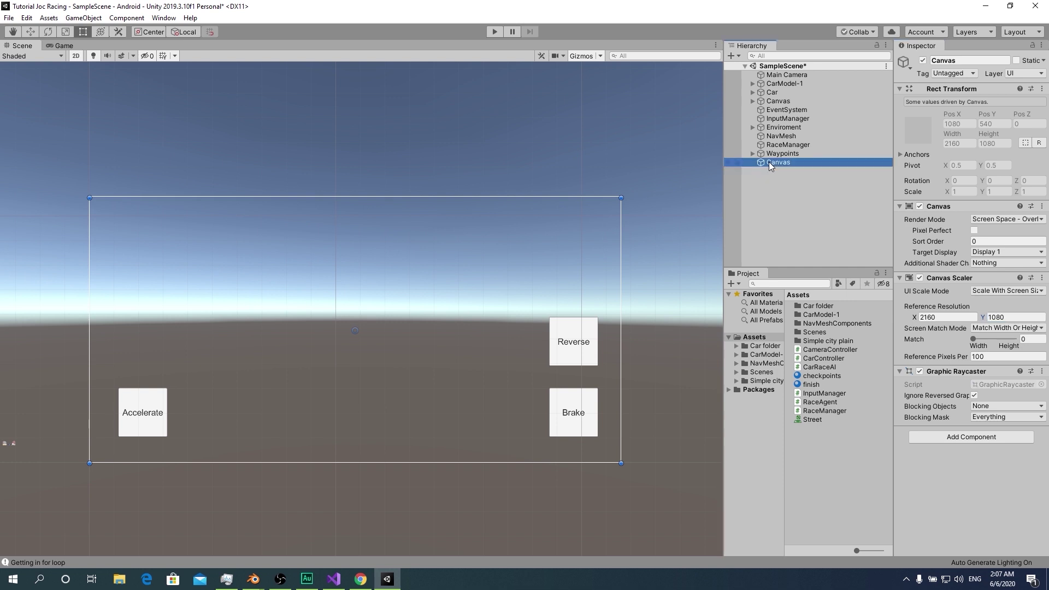
{"action": "left_click", "coordinate": [776, 162]}
{"action": "type", "text": "R"}
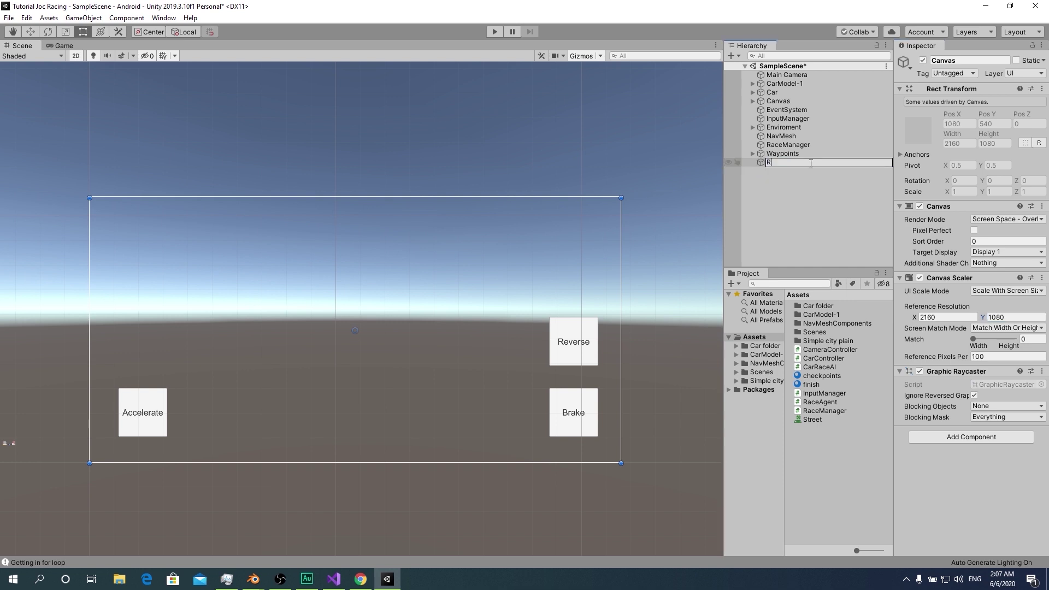
{"action": "type", "text": "aceUI"}
{"action": "key", "text": "Return"}
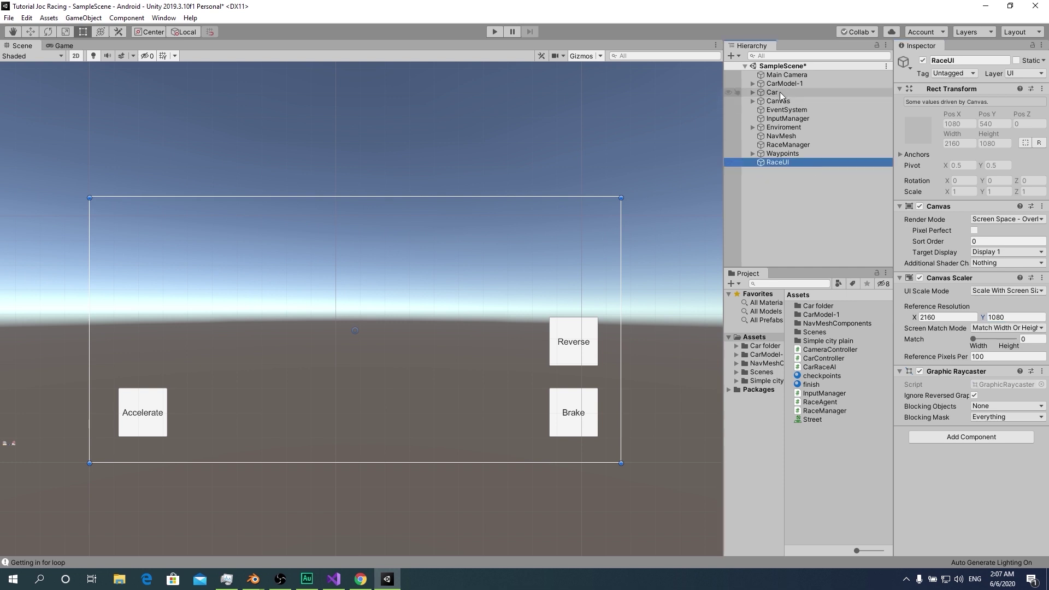
{"action": "left_click", "coordinate": [778, 101]}
{"action": "left_click", "coordinate": [781, 162]}
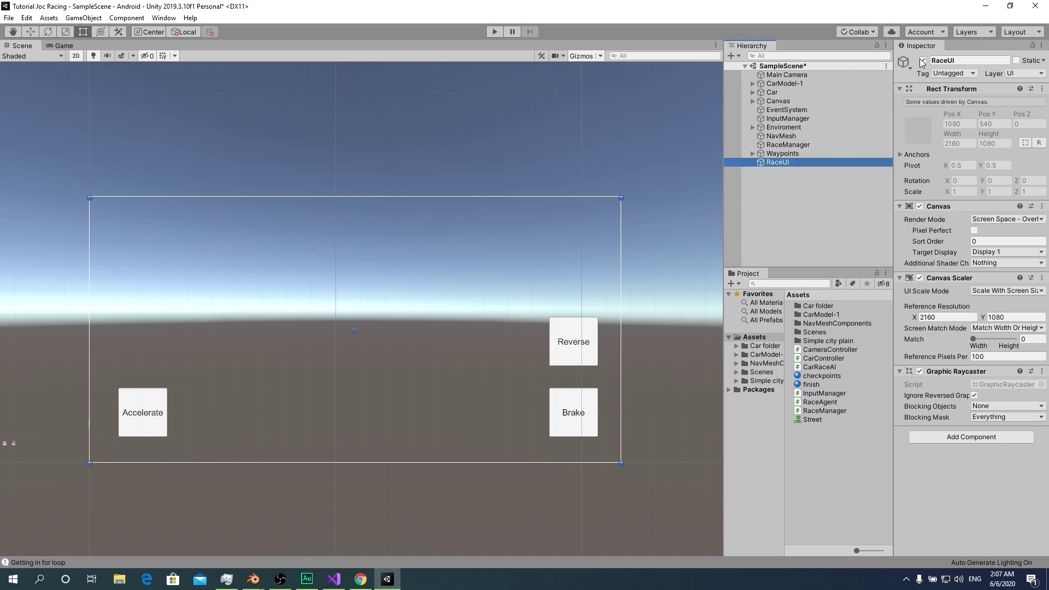
{"action": "left_click", "coordinate": [921, 60]}
{"action": "left_click", "coordinate": [923, 60]}
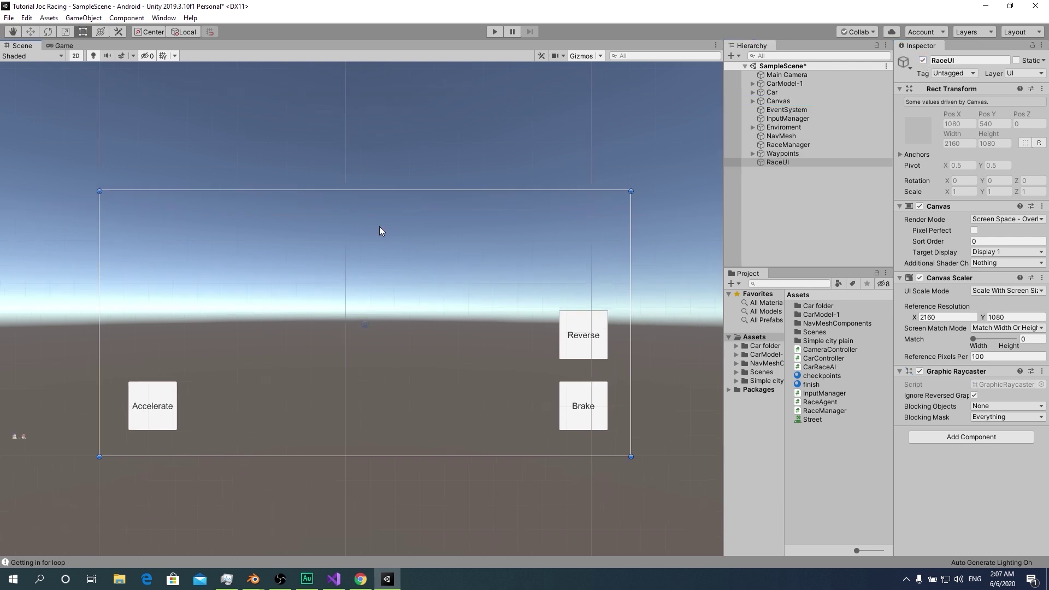
Add a centred Text element near the top of RaceUI reading '0/0'
{"action": "left_click", "coordinate": [731, 56]}
{"action": "mouse_move", "coordinate": [776, 164]}
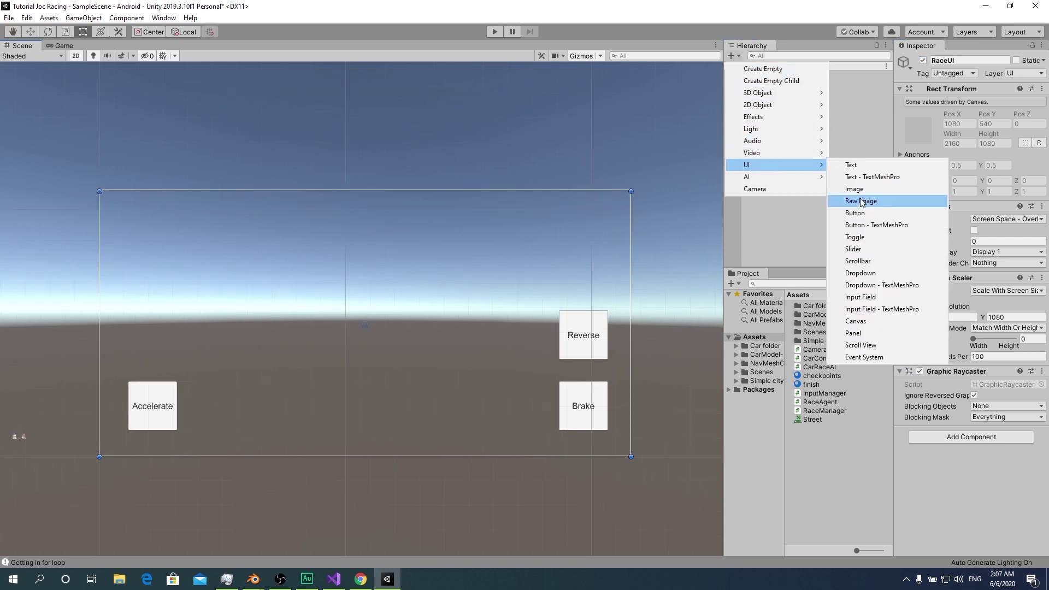
{"action": "left_click", "coordinate": [851, 165]}
{"action": "mouse_move", "coordinate": [568, 217]}
{"action": "left_mouse_down"}
{"action": "mouse_move", "coordinate": [428, 203]}
{"action": "mouse_move", "coordinate": [447, 209]}
{"action": "left_mouse_up"}
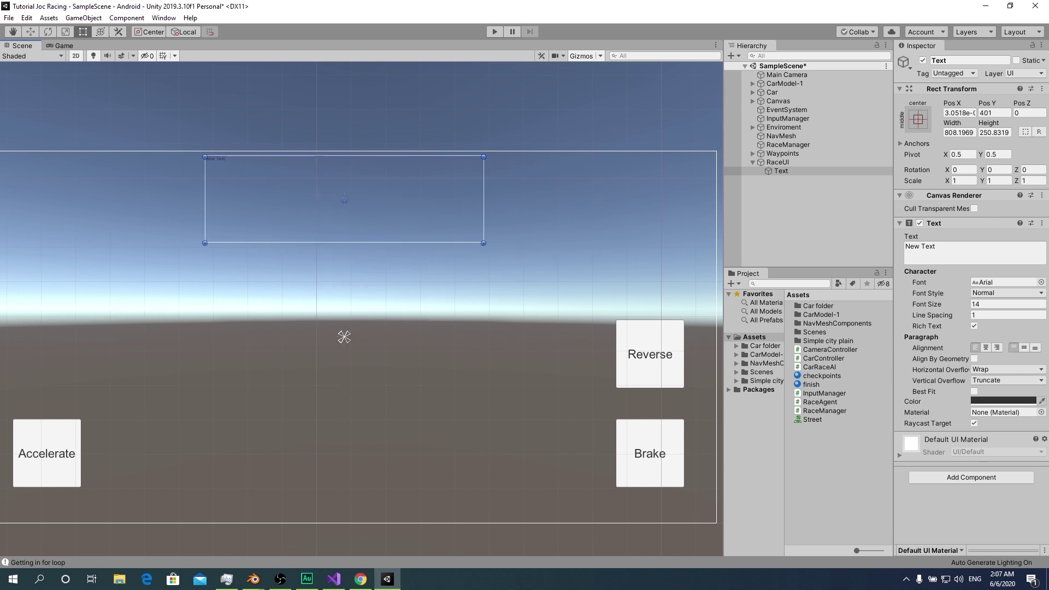
{"action": "left_click", "coordinate": [986, 347]}
{"action": "left_click", "coordinate": [1024, 347]}
{"action": "left_click", "coordinate": [962, 246]}
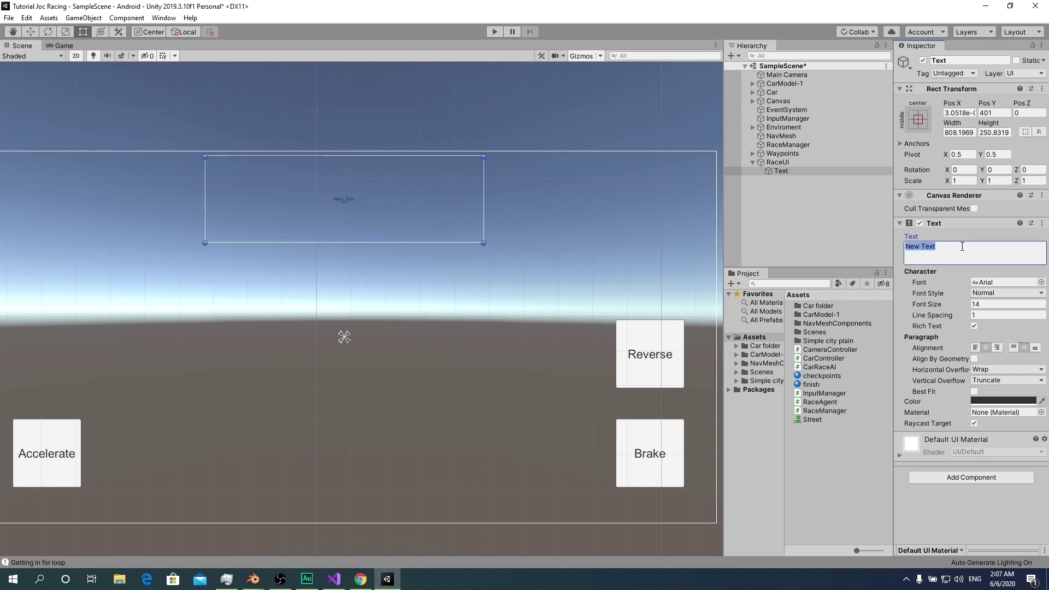
{"action": "type", "text": "0/0"}
Set the label's font size to 97 and its colour to white
{"action": "double_click", "coordinate": [1008, 303]}
{"action": "type", "text": "97"}
{"action": "left_click", "coordinate": [1003, 401]}
{"action": "left_click", "coordinate": [462, 138]}
{"action": "left_click", "coordinate": [1000, 286]}
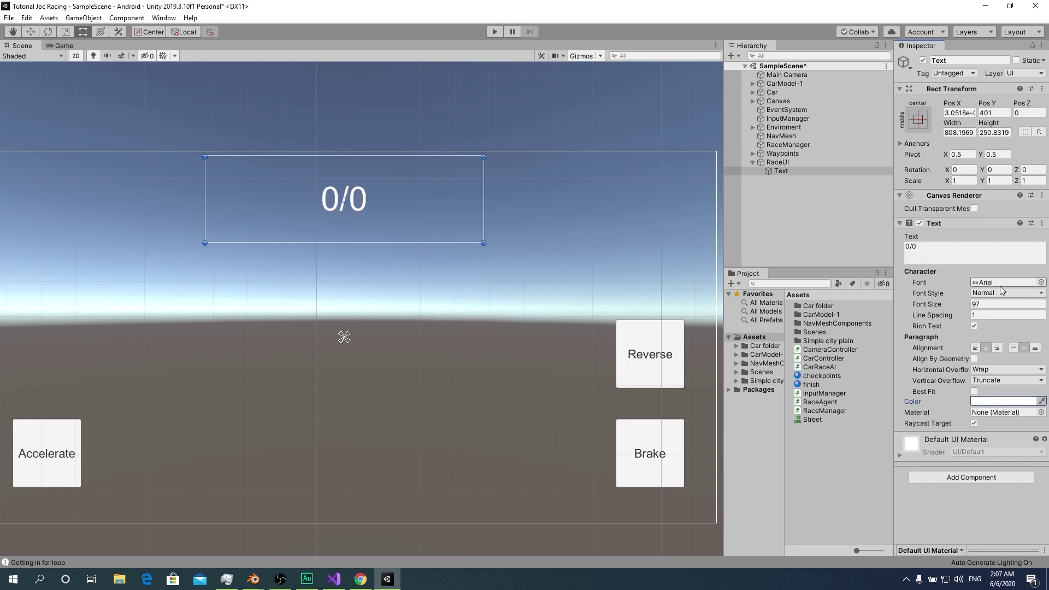
{"action": "left_click", "coordinate": [780, 145]}
Import UnityEngine.UI and declare public GameObject canvas and public Text txt fields
{"action": "key", "text": "alt+Tab"}
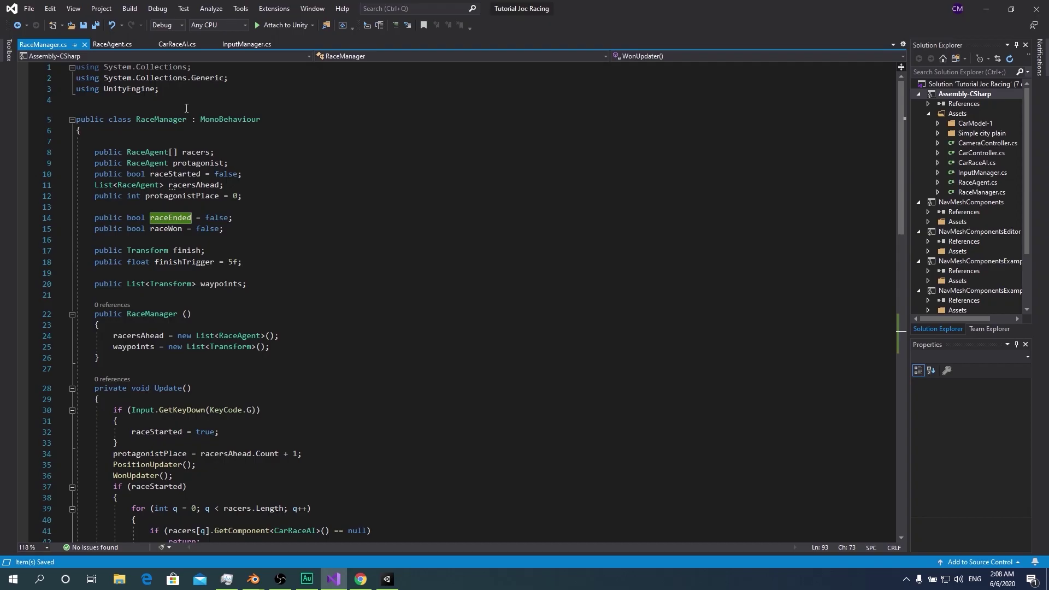
{"action": "key", "text": "Return"}
{"action": "type", "text": "using "}
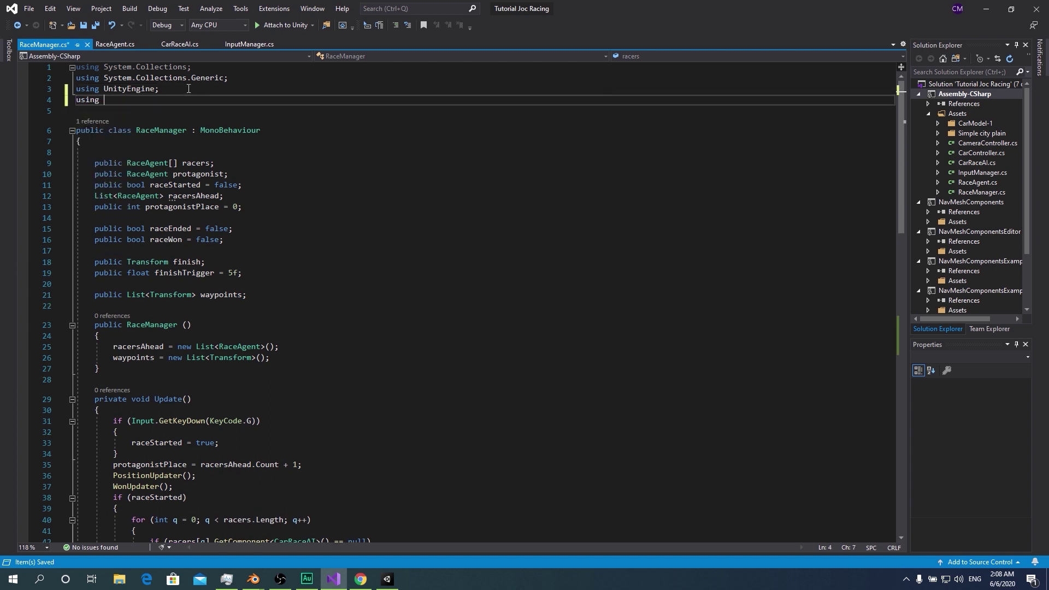
{"action": "type", "text": "UnityEngine.UI;"}
{"action": "scroll", "coordinate": [273, 236], "scroll_direction": "down", "scroll_amount": 1}
{"action": "left_click", "coordinate": [273, 261]}
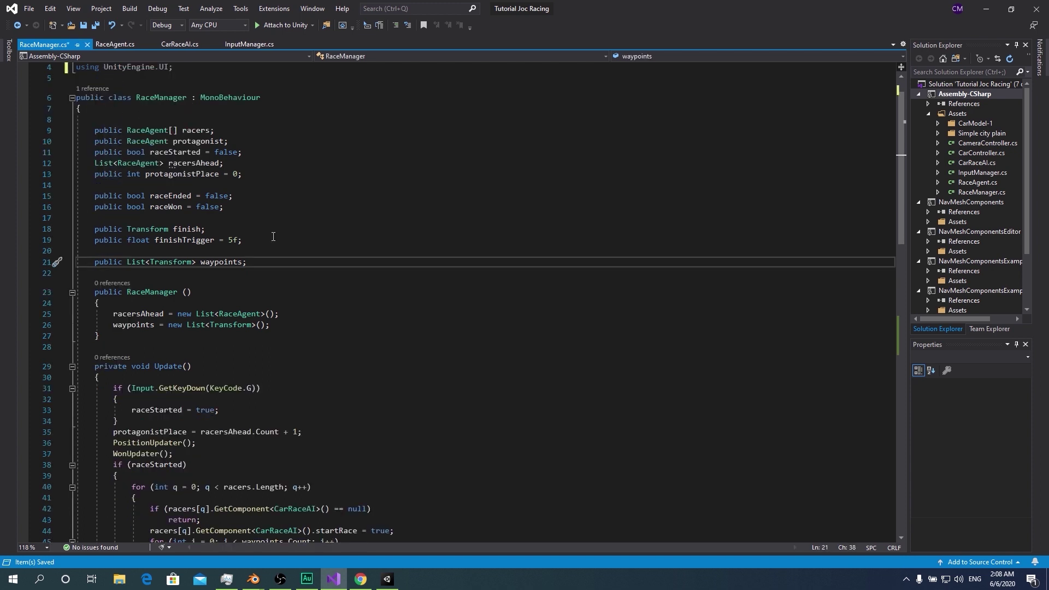
{"action": "key", "text": "Return"}
{"action": "type", "text": "public"}
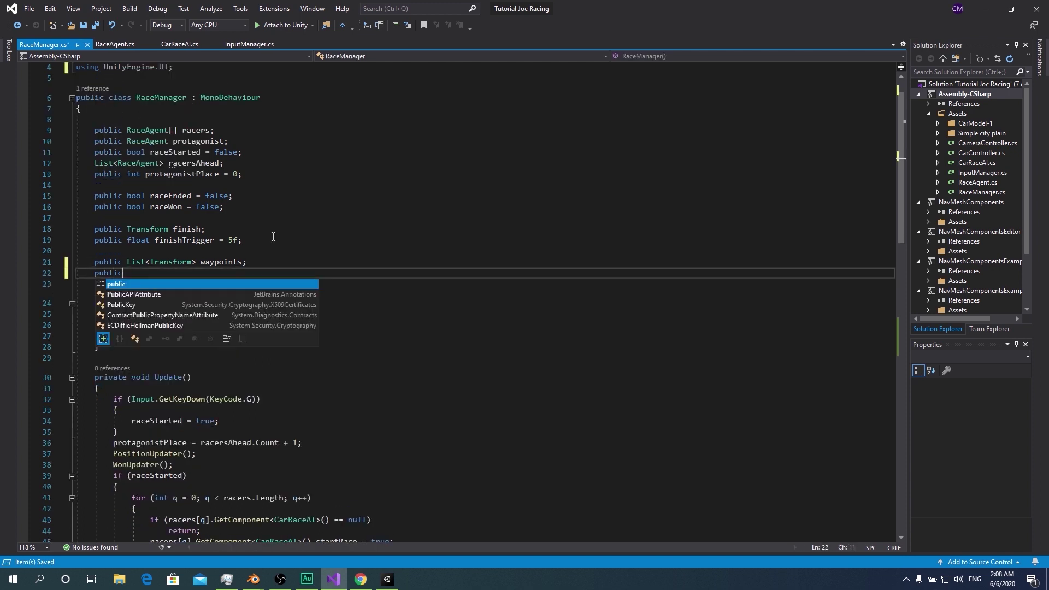
{"action": "type", "text": " GameObject canvas;"}
{"action": "key", "text": "Return"}
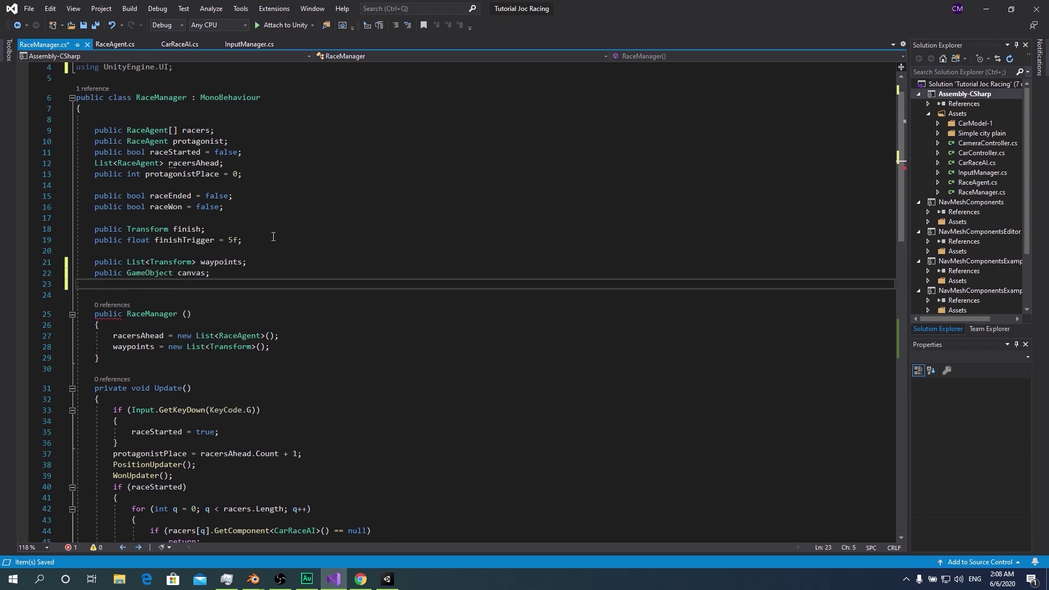
{"action": "type", "text": "public Te"}
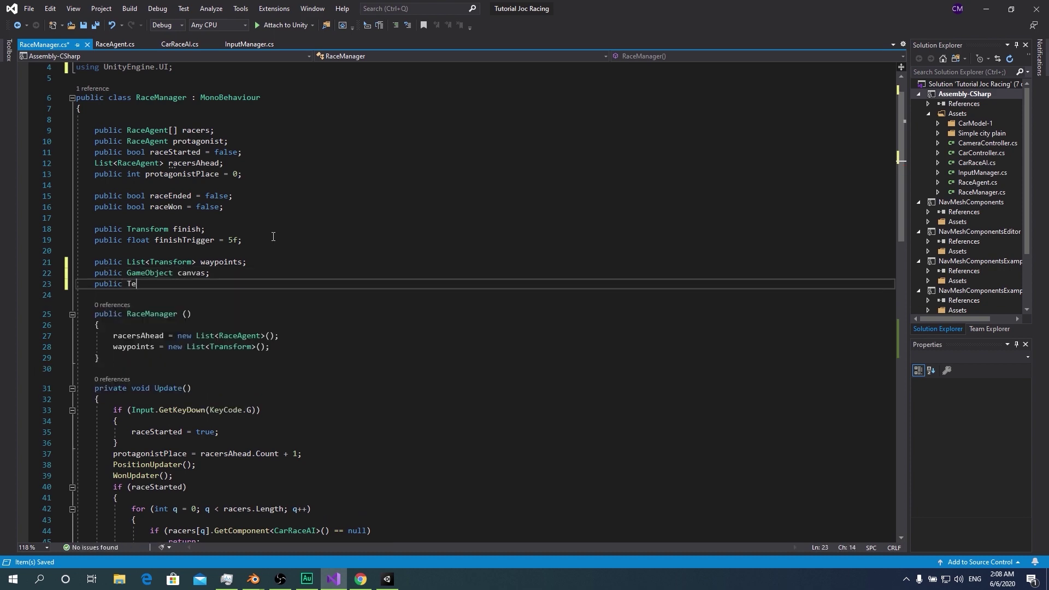
{"action": "type", "text": "xt txt;"}
Add a canvas activation line inside the raceStarted block
{"action": "scroll", "coordinate": [273, 236], "scroll_direction": "down", "scroll_amount": 6}
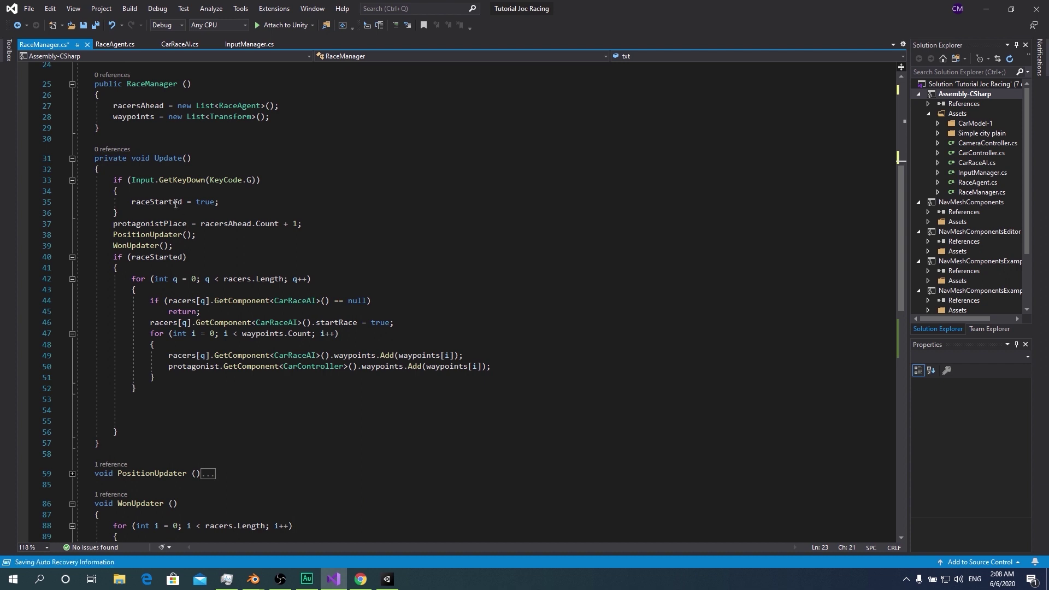
{"action": "scroll", "coordinate": [176, 204], "scroll_direction": "down", "scroll_amount": 1}
{"action": "left_click", "coordinate": [184, 234]}
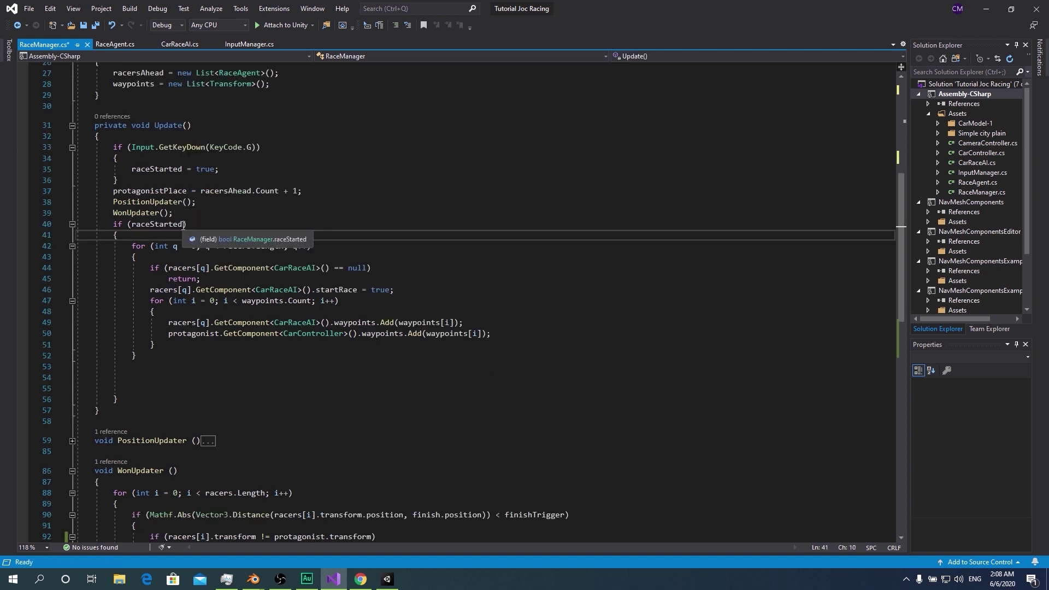
{"action": "key", "text": "Return"}
{"action": "type", "text": "canvas"}
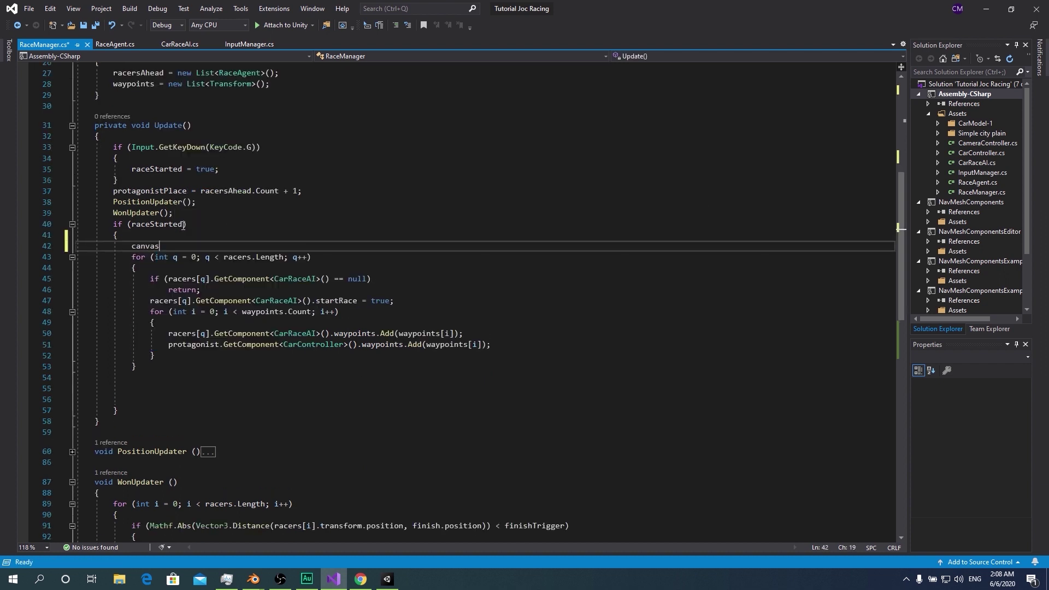
{"action": "type", "text": ".SetActive = "}
{"action": "type", "text": "true;"}
Wrap the canvas activation line in an if (!raceEnded) block
{"action": "key", "text": "ctrl+Return"}
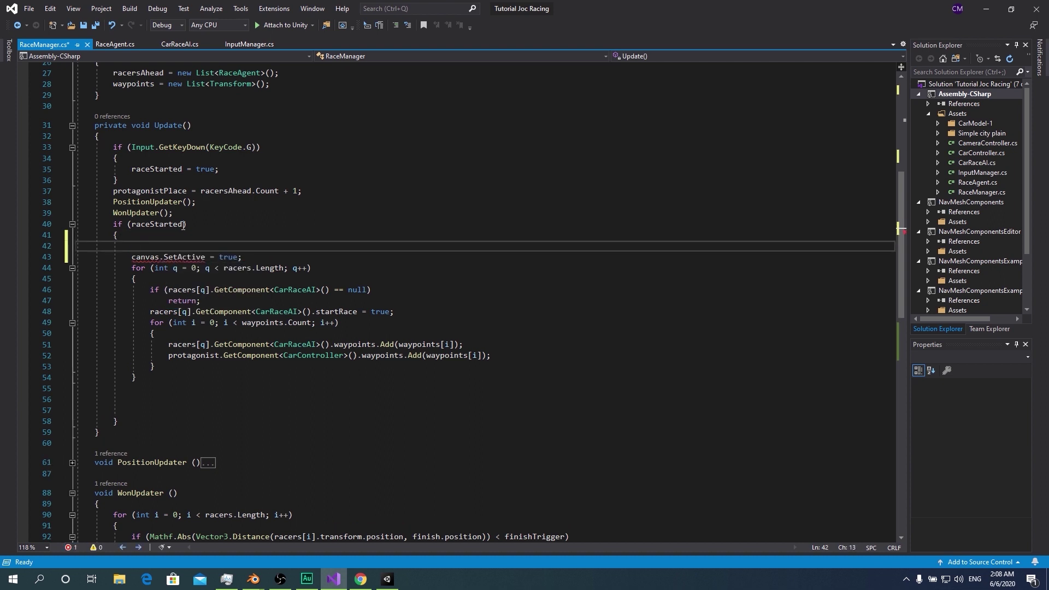
{"action": "type", "text": "if("}
{"action": "type", "text": "!ra"}
{"action": "key", "text": "Tab"}
{"action": "key", "text": "End"}
{"action": "key", "text": "Return"}
{"action": "type", "text": "{"}
{"action": "key", "text": "Return"}
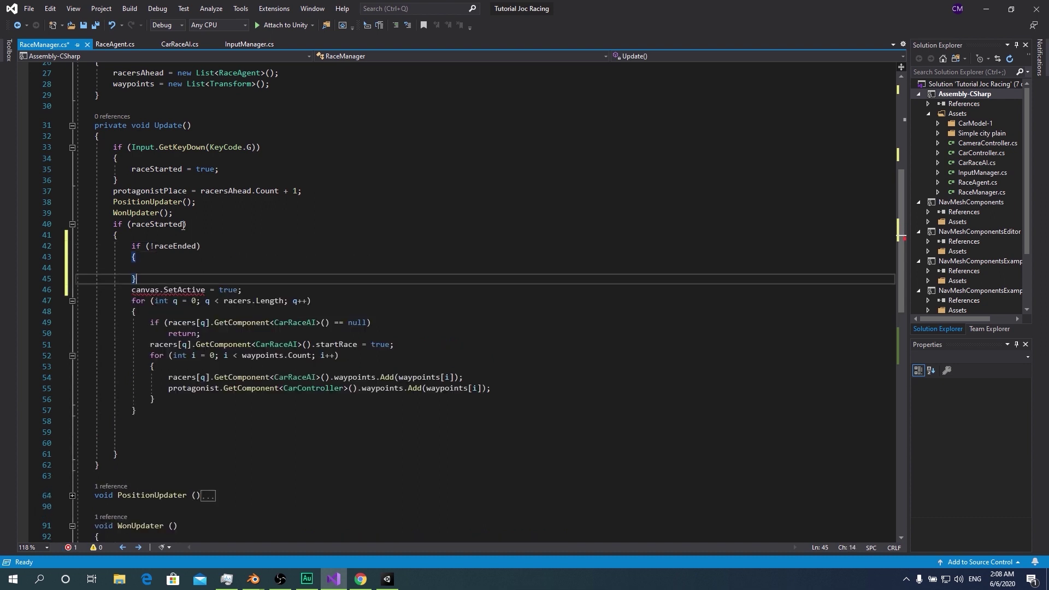
{"action": "key", "text": "Down"}
{"action": "key", "text": "Down"}
{"action": "key", "text": "alt+Up"}
{"action": "key", "text": "alt+Up"}
{"action": "key", "text": "Down"}
{"action": "key", "text": "Delete"}
{"action": "key", "text": "End"}
Add an else if (raceEnded && !raceWon) branch after the block
{"action": "type", "text": "else if ("}
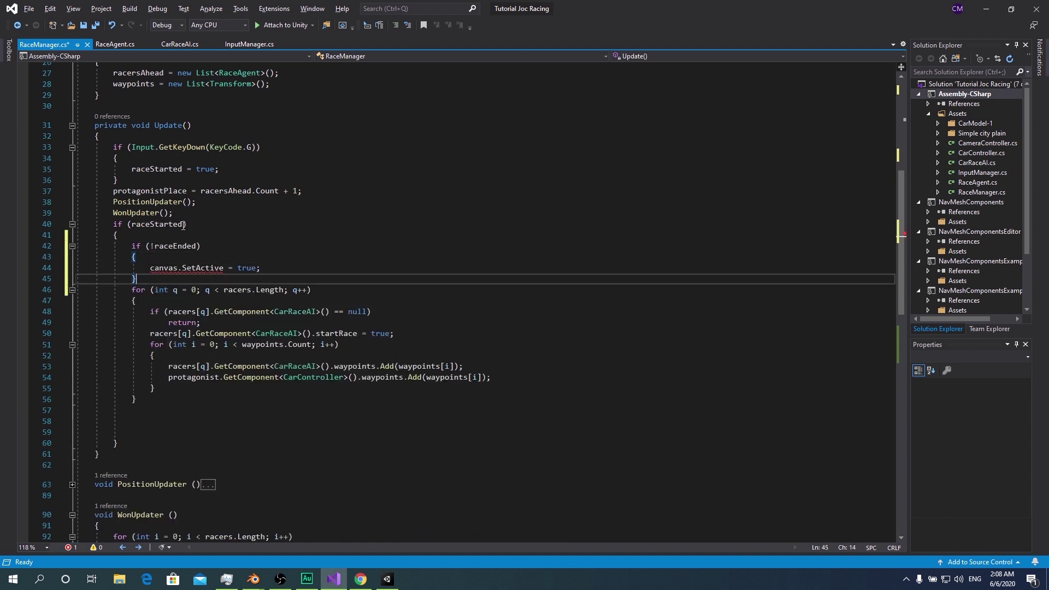
{"action": "type", "text": "r"}
{"action": "key", "text": "Tab"}
{"action": "key", "text": "End"}
{"action": "key", "text": "Return"}
{"action": "type", "text": "{"}
{"action": "key", "text": "Return"}
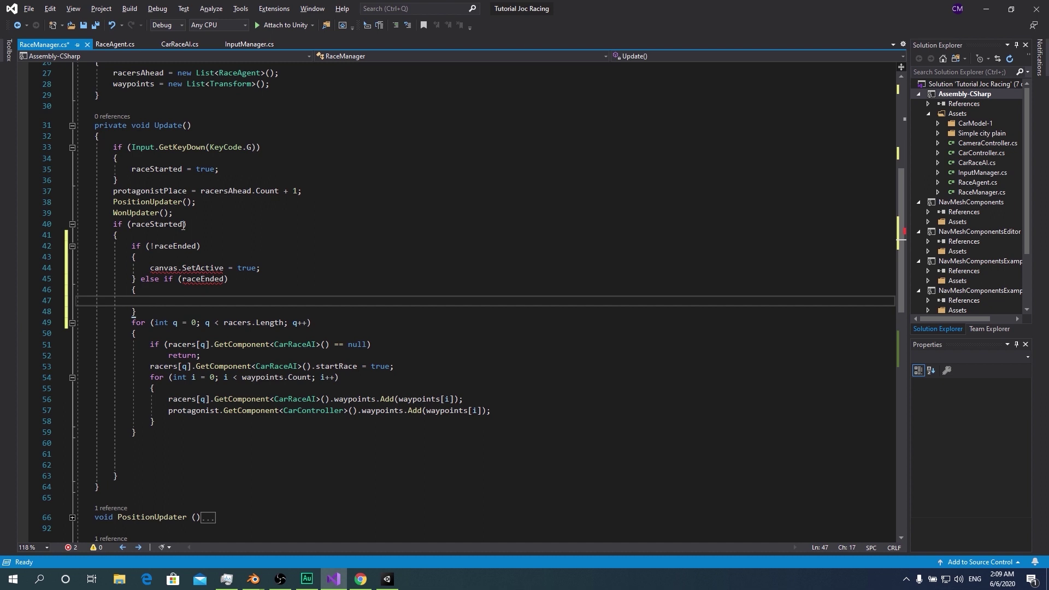
{"action": "key", "text": "Up"}
{"action": "key", "text": "Up"}
{"action": "key", "text": "End"}
{"action": "key", "text": "Left"}
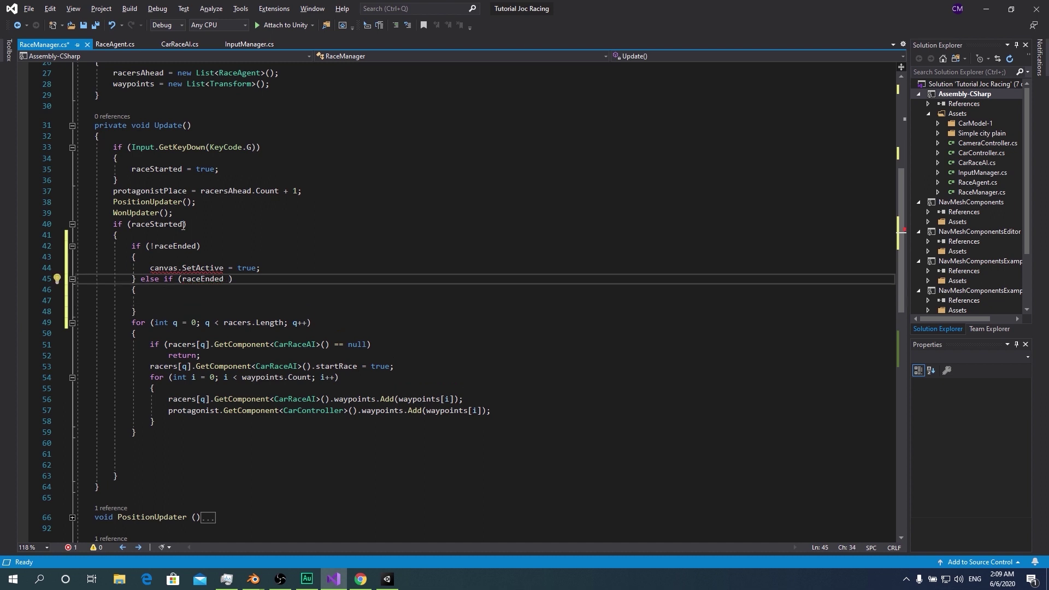
{"action": "type", "text": "&& !"}
{"action": "type", "text": "raceWon"}
{"action": "key", "text": "Down"}
{"action": "key", "text": "Down"}
Make the lost branch set txt.text to "You lost!"
{"action": "type", "text": "a"}
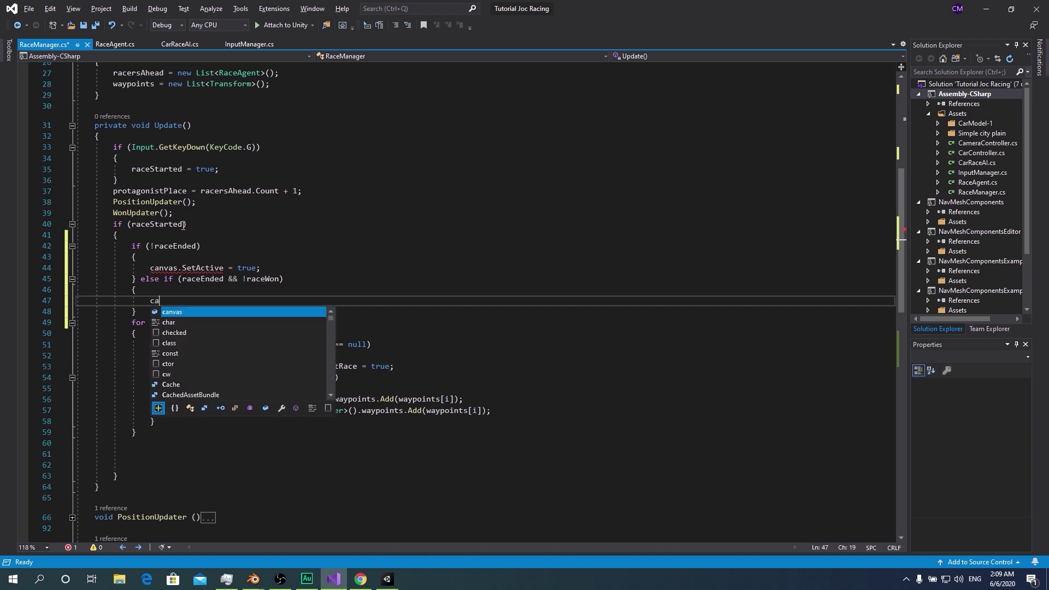
{"action": "type", "text": "nvas.SetActive(f"}
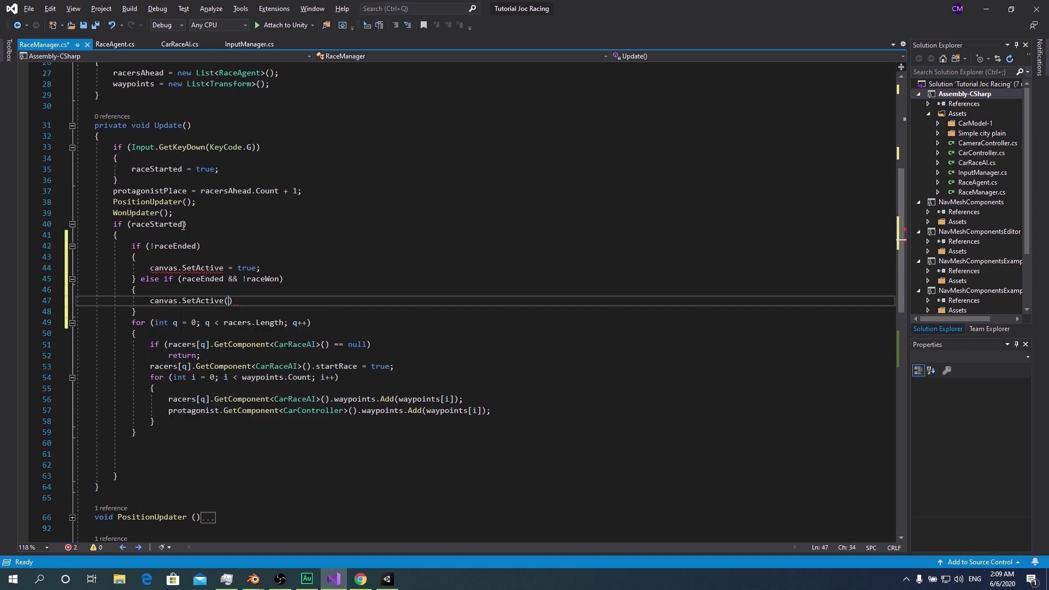
{"action": "type", "text": "alse"}
{"action": "type", "text": ");"}
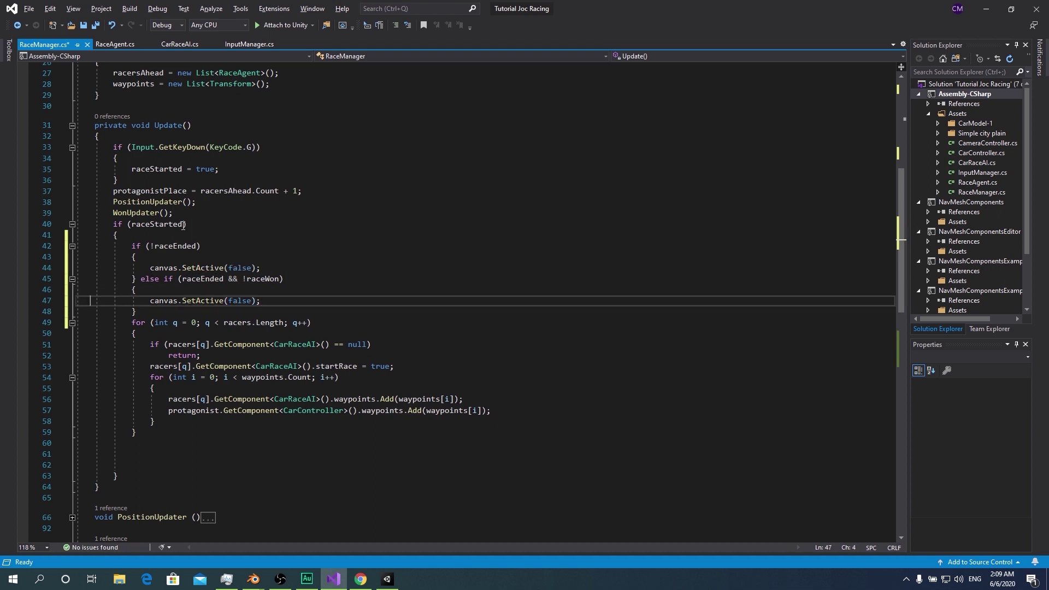
{"action": "key", "text": "Right"}
{"action": "key", "text": "Right"}
{"action": "key", "text": "Right"}
{"action": "key", "text": "Home"}
{"action": "key", "text": "Home"}
{"action": "key", "text": "shift+End"}
{"action": "type", "text": "c"}
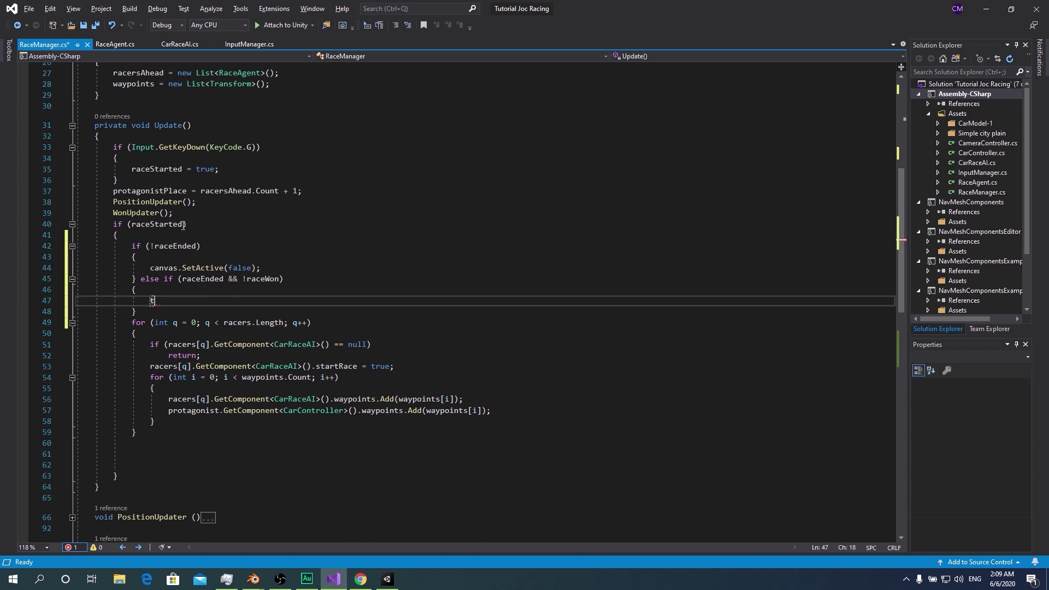
{"action": "type", "text": "xt.text = "}
{"action": "type", "text": "\"You"}
{"action": "type", "text": " lost!\";"}
Correct the first branch to canvas.SetActive(true) and review the conditions
{"action": "left_click", "coordinate": [200, 246]}
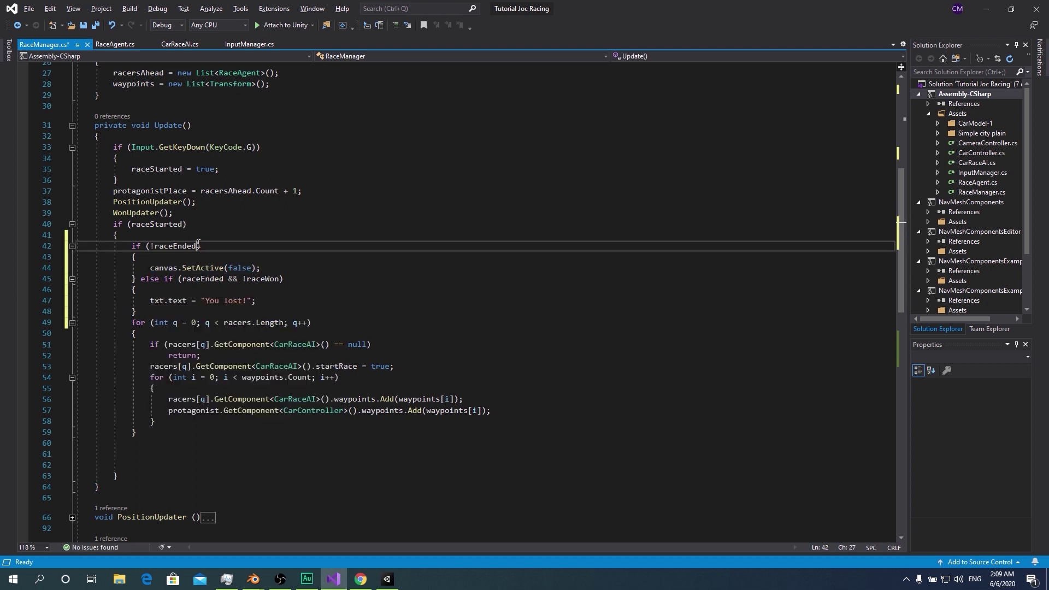
{"action": "type", "text": "&&"}
{"action": "key", "text": "BackSpace"}
{"action": "key", "text": "BackSpace"}
{"action": "key", "text": "BackSpace"}
{"action": "key", "text": "Down"}
{"action": "key", "text": "Down"}
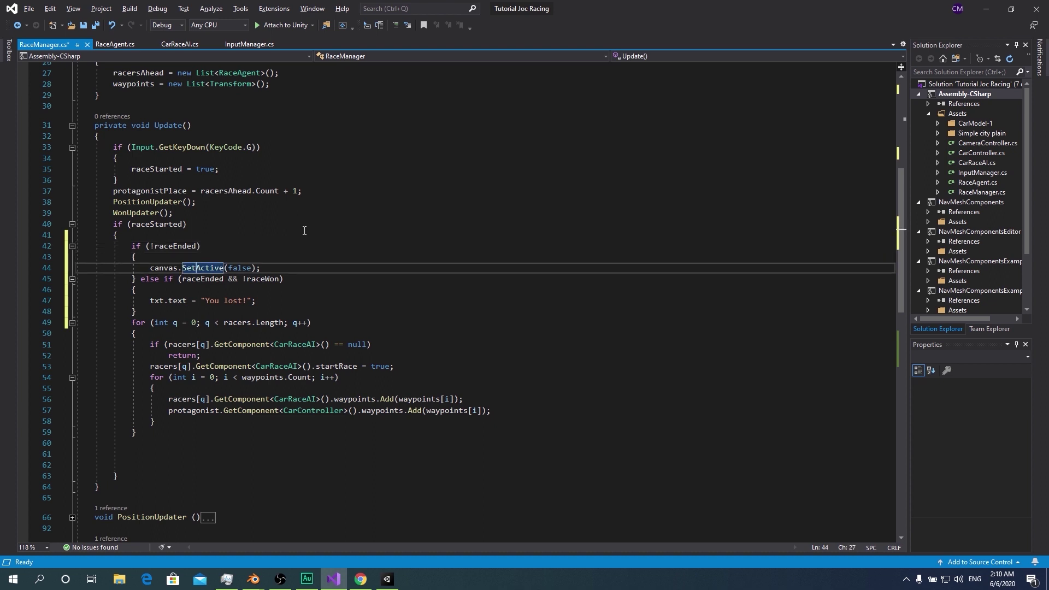
{"action": "double_click", "coordinate": [239, 268]}
{"action": "type", "text": "true"}
{"action": "key", "text": "Up"}
{"action": "key", "text": "Up"}
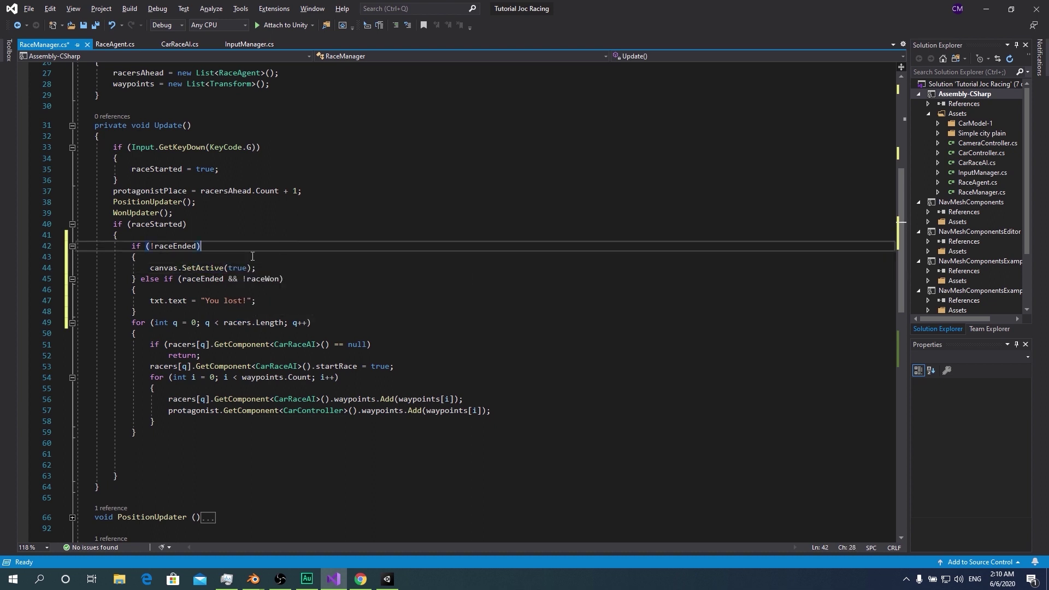
{"action": "left_click", "coordinate": [141, 224]}
{"action": "left_click", "coordinate": [175, 246]}
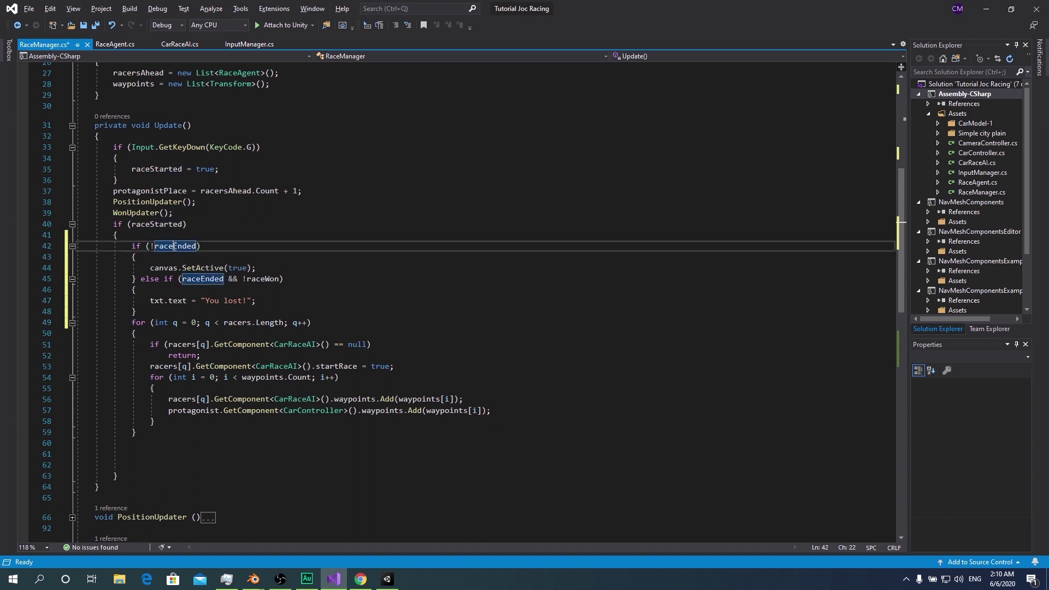
{"action": "left_click", "coordinate": [243, 268]}
{"action": "left_click", "coordinate": [217, 279]}
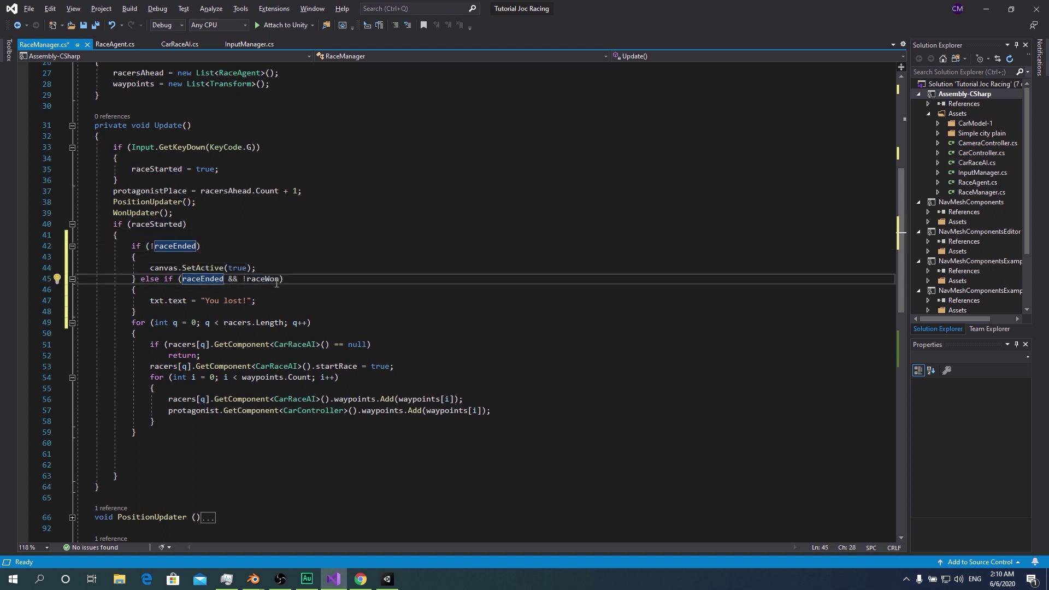
{"action": "left_click", "coordinate": [264, 301]}
{"action": "left_click", "coordinate": [143, 312]}
{"action": "type", "text": "e"}
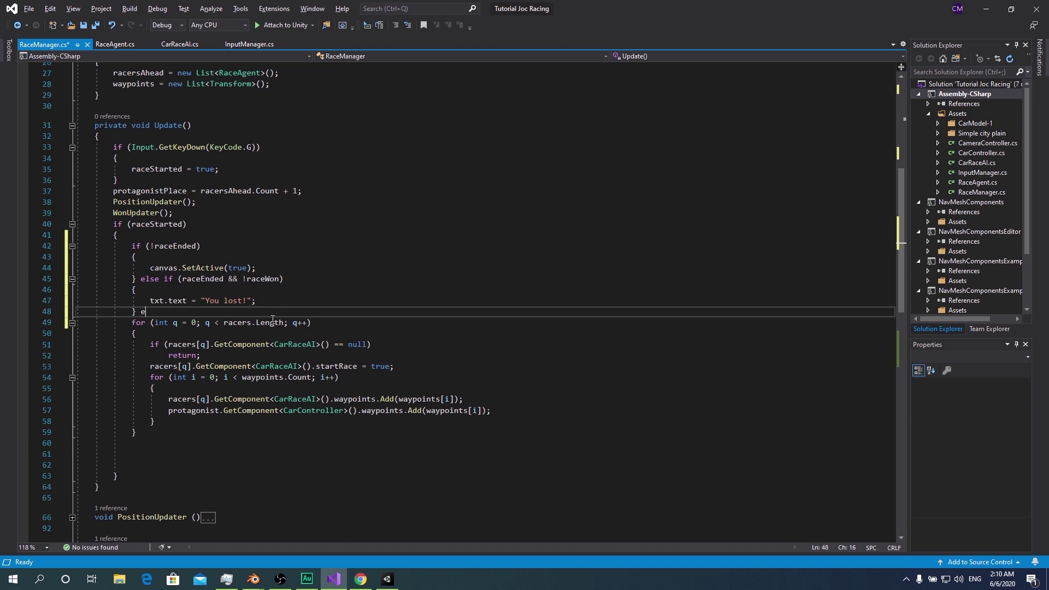
Add an else if (raceEnded && raceWon) branch setting txt.text to "You Won!"
{"action": "type", "text": "lse if (r"}
{"action": "type", "text": "aceEnded "}
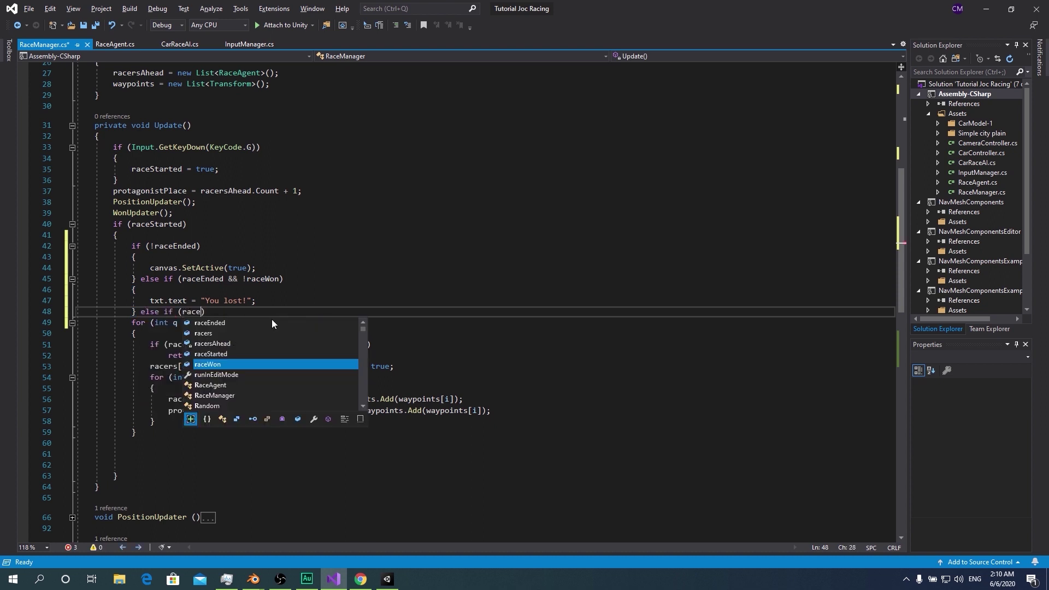
{"action": "type", "text": "&& "}
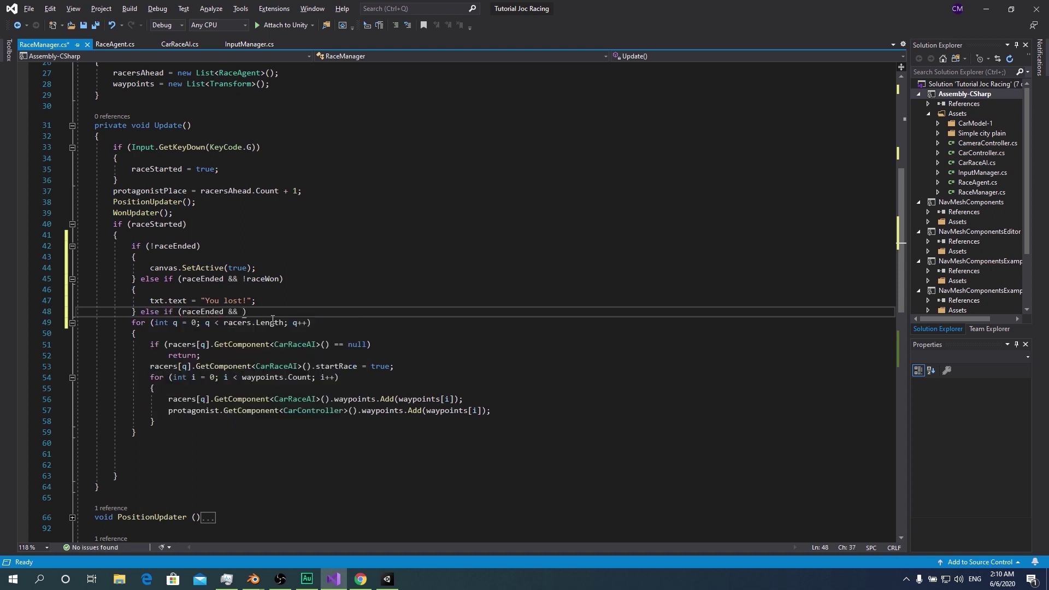
{"action": "type", "text": "raceWon"}
{"action": "key", "text": "End"}
{"action": "key", "text": "Return"}
{"action": "type", "text": "{"}
{"action": "key", "text": "Return"}
{"action": "type", "text": "t"}
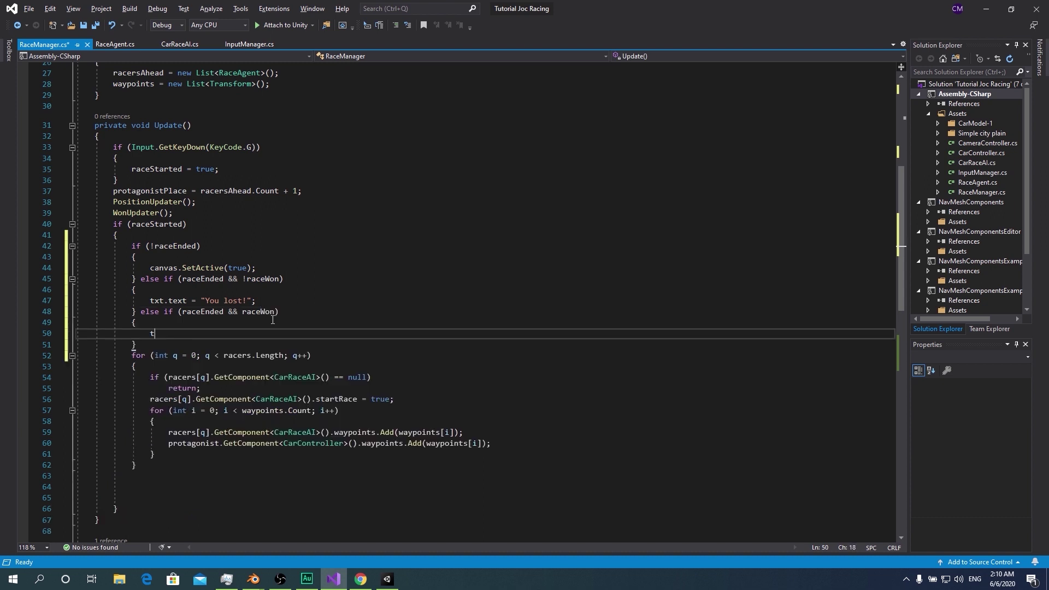
{"action": "type", "text": "xt.text = "}
{"action": "type", "text": "\"Y"}
{"action": "type", "text": "ou Won!\";"}
{"action": "scroll", "coordinate": [273, 319], "scroll_direction": "up", "scroll_amount": 9}
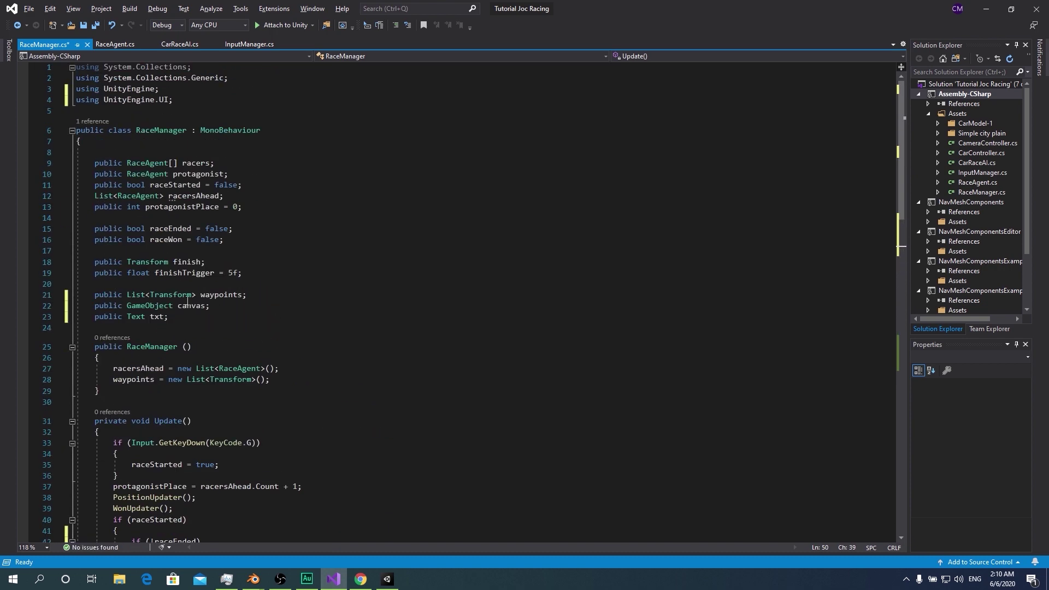
Declare a bool alreadyWon field below raceWon
{"action": "left_click", "coordinate": [239, 242]}
{"action": "key", "text": "Return"}
{"action": "type", "text": "bool"}
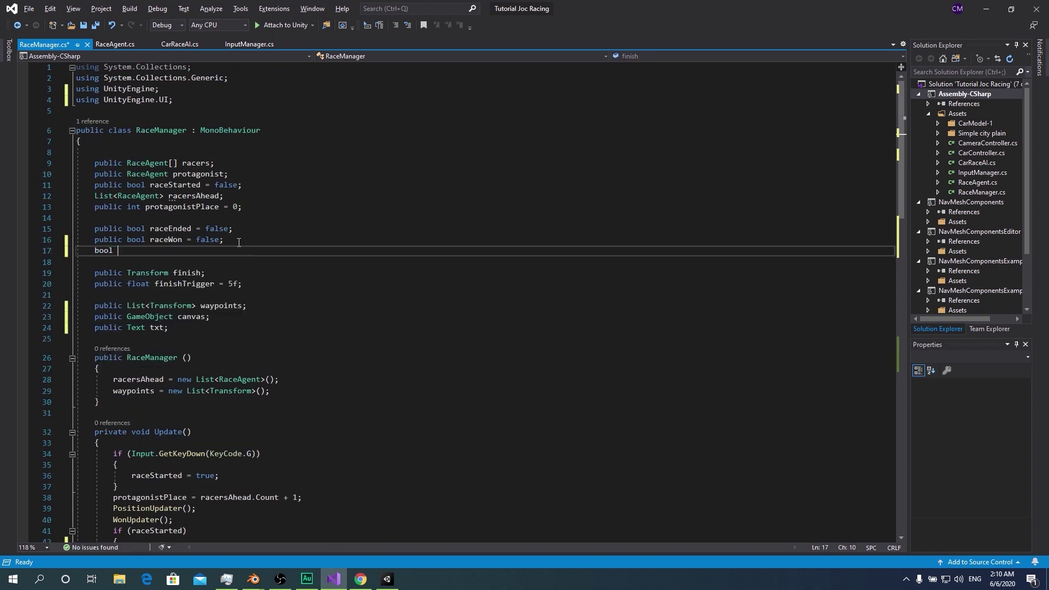
{"action": "type", "text": " alreadyWon"}
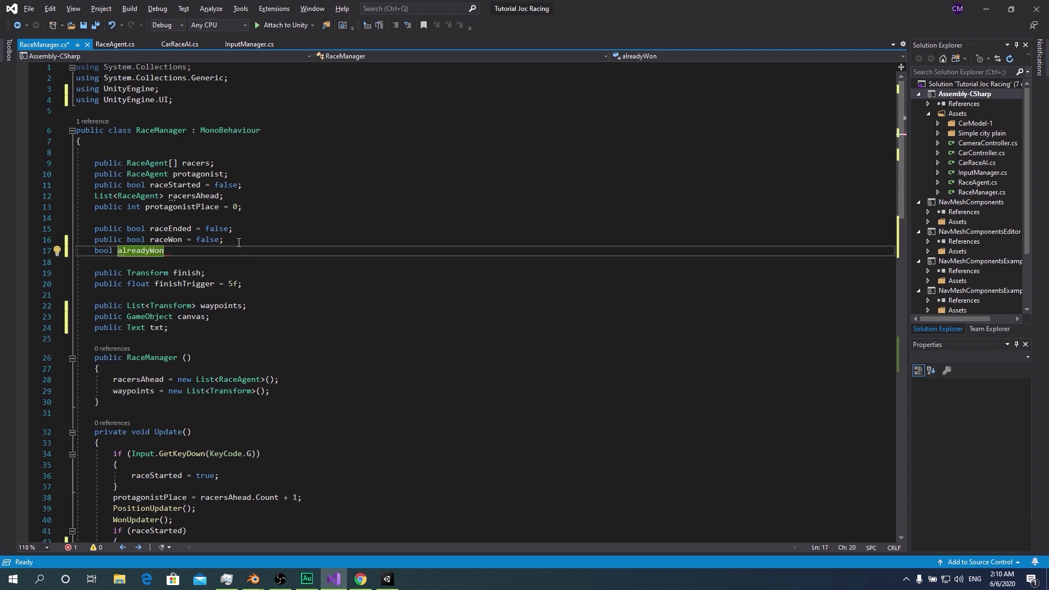
{"action": "type", "text": ";"}
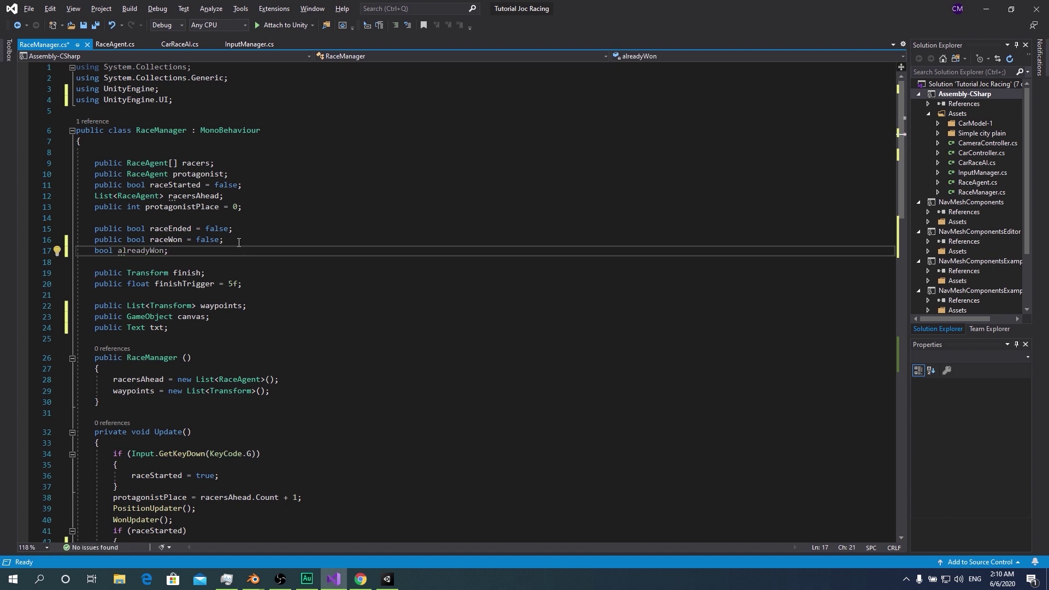
{"action": "key", "text": "BackSpace"}
{"action": "scroll", "coordinate": [239, 242], "scroll_direction": "down", "scroll_amount": 12}
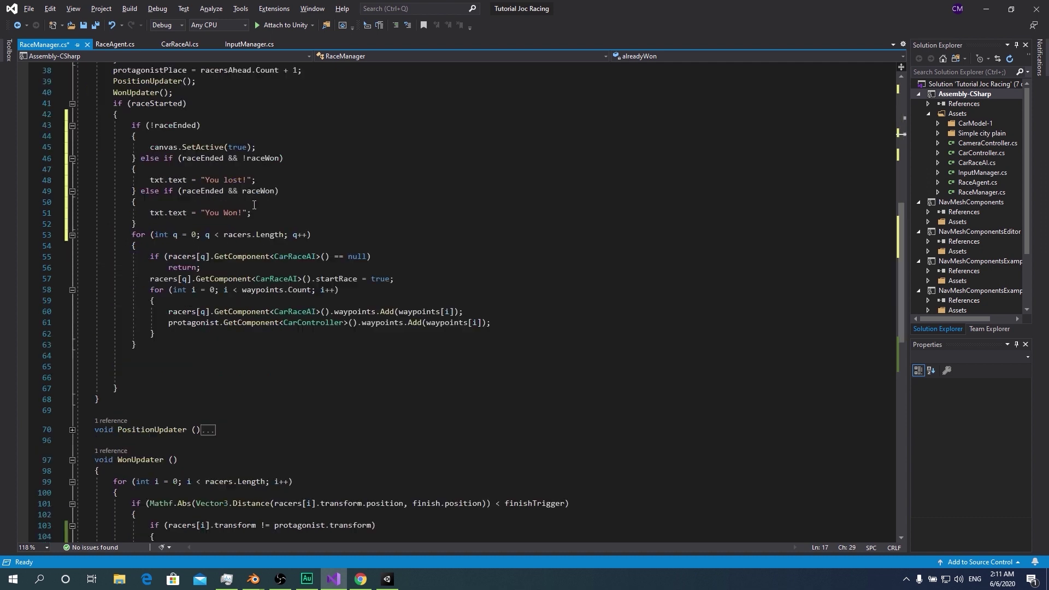
Add && !alreadyWon to the lost condition and set alreadyWon = true in that branch
{"action": "left_click", "coordinate": [279, 158]}
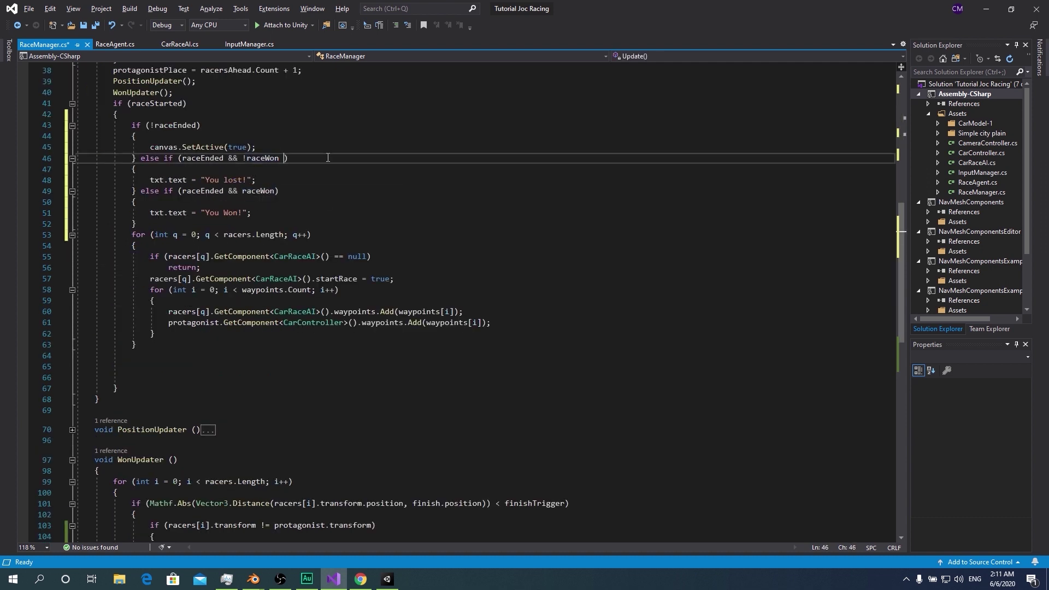
{"action": "type", "text": "&& !"}
{"action": "type", "text": "alreadyWon"}
{"action": "key", "text": "Down"}
{"action": "key", "text": "Return"}
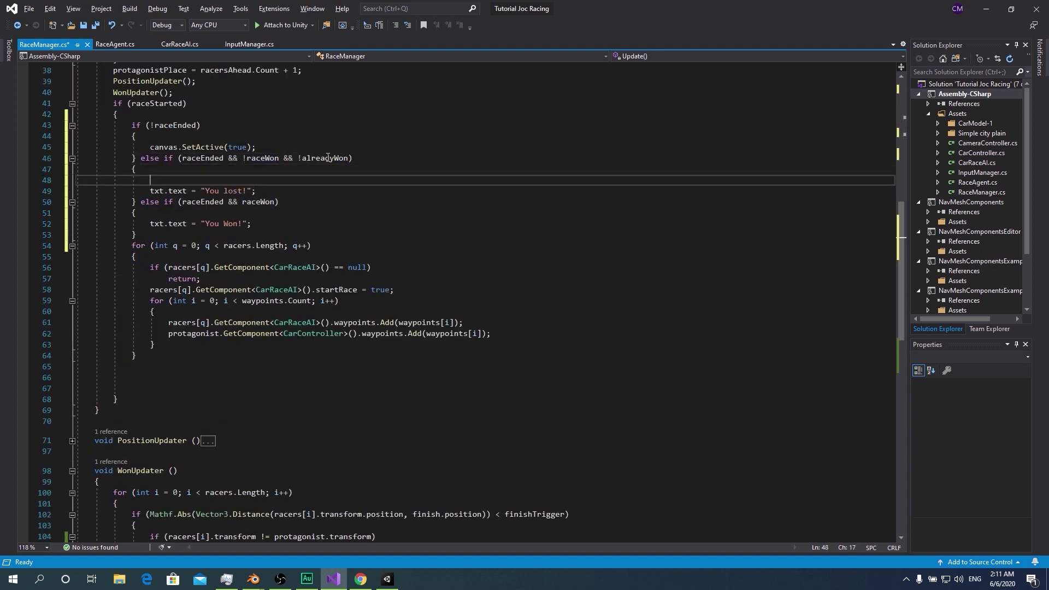
{"action": "type", "text": "alr"}
{"action": "key", "text": "Tab"}
{"action": "type", "text": "= true;"}
Set alreadyWon = true in the win branch, extend its condition with alreadyWon, and save
{"action": "left_click", "coordinate": [229, 212]}
{"action": "key", "text": "Return"}
{"action": "type", "text": "a"}
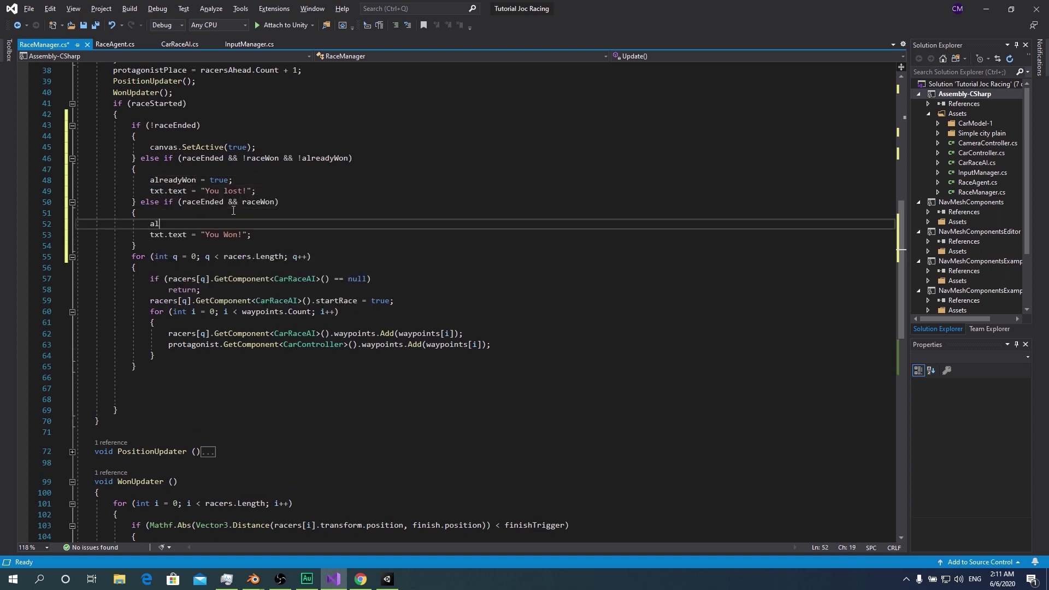
{"action": "key", "text": "Tab"}
{"action": "type", "text": "= true;"}
{"action": "left_click", "coordinate": [276, 202]}
{"action": "type", "text": "&&"}
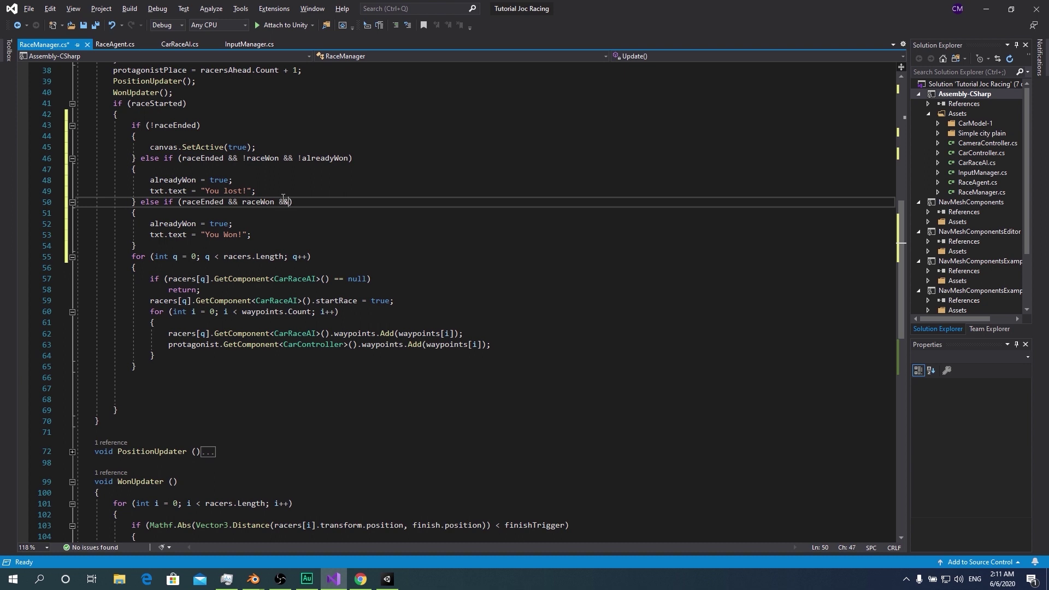
{"action": "type", "text": "alreadyWon"}
{"action": "key", "text": "ctrl+s"}
{"action": "scroll", "coordinate": [147, 262], "scroll_direction": "down", "scroll_amount": 12}
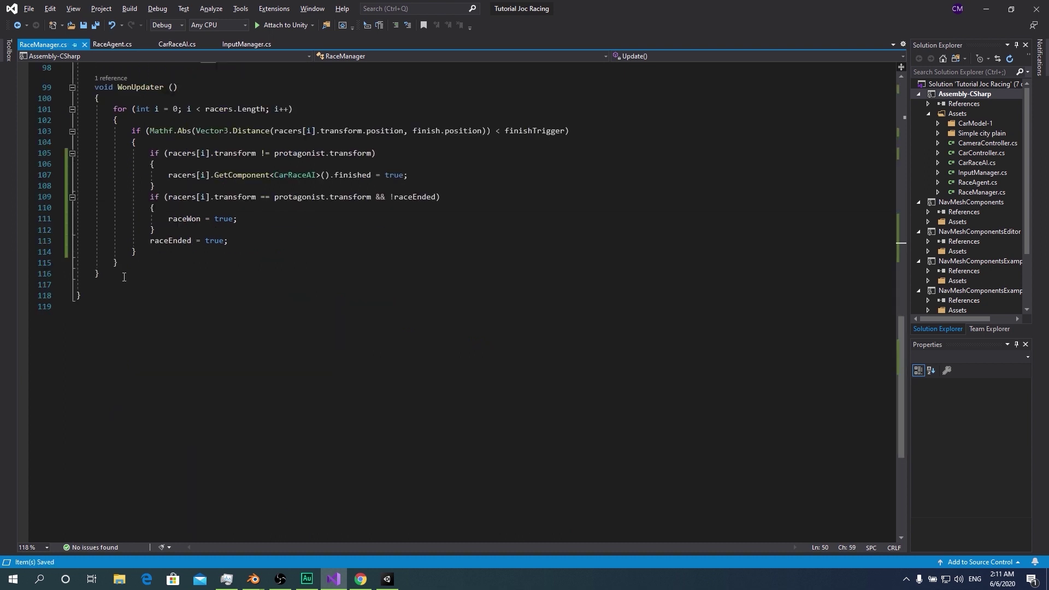
Declare an IEnumerator DisableDelay() method below WonUpdater and open its body
{"action": "left_click", "coordinate": [124, 277]}
{"action": "key", "text": "Return"}
{"action": "key", "text": "Return"}
{"action": "type", "text": "IEnumerator "}
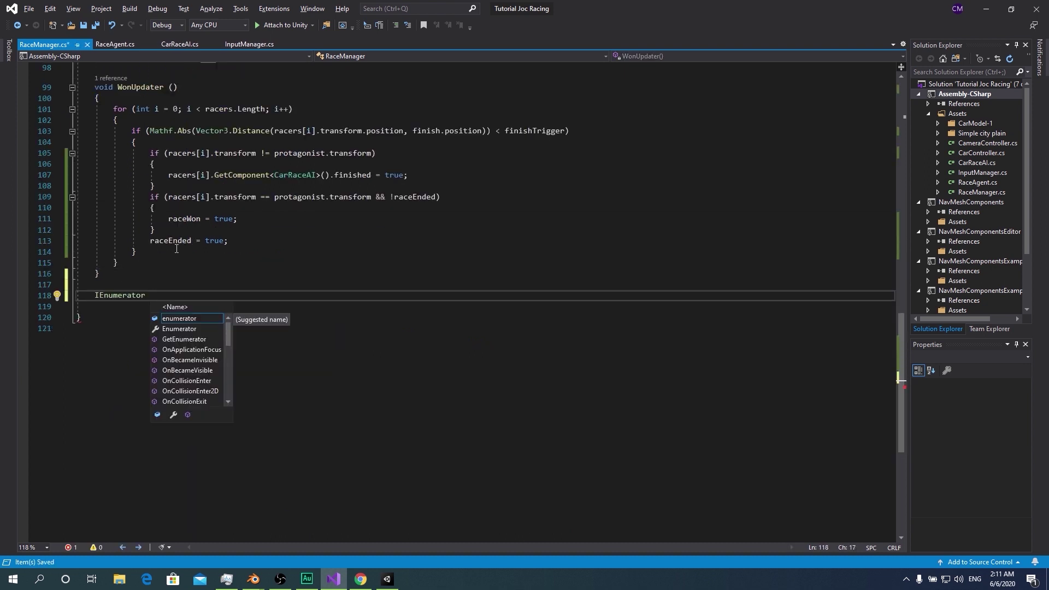
{"action": "type", "text": "DisableDelay ()"}
{"action": "key", "text": "Return"}
{"action": "type", "text": "{"}
{"action": "key", "text": "Return"}
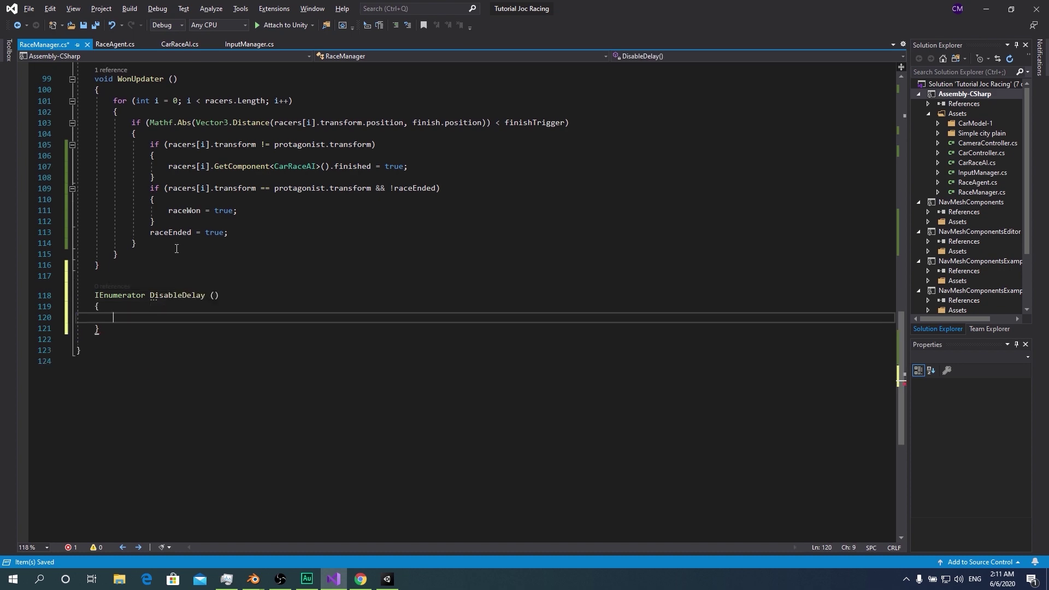
Add StartCoroutine(DisableDelay()); after the You lost! message
{"action": "scroll", "coordinate": [177, 248], "scroll_direction": "up", "scroll_amount": 20}
{"action": "scroll", "coordinate": [272, 182], "scroll_direction": "down", "scroll_amount": 1}
{"action": "left_click", "coordinate": [272, 182]}
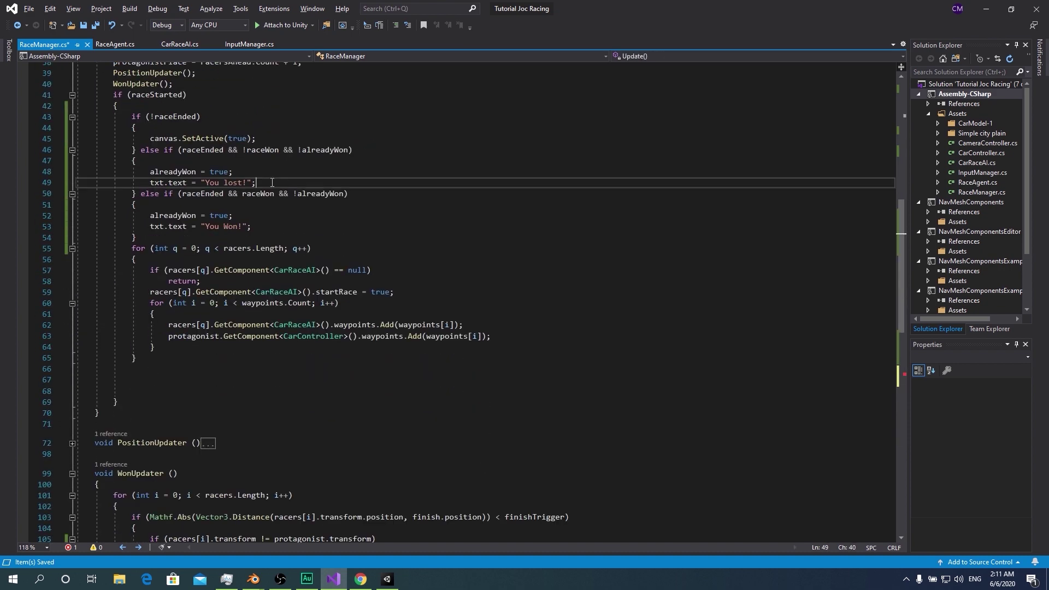
{"action": "key", "text": "Return"}
{"action": "type", "text": "StartCoroutine(Di"}
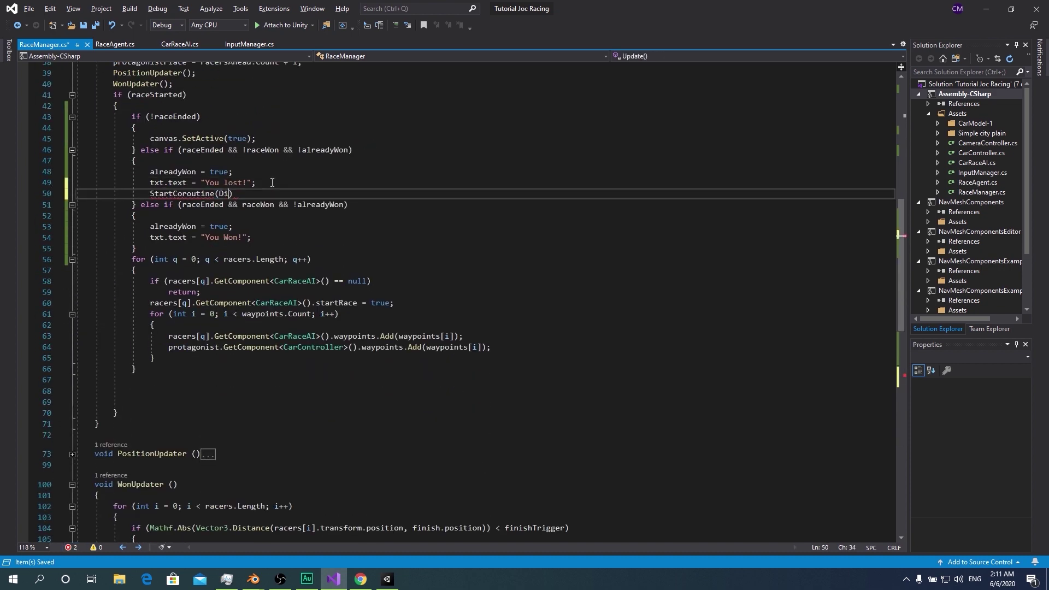
{"action": "type", "text": "sableDelay());"}
Fill DisableDelay with a 3-second WaitForSeconds, canvas.SetActive(false) and txt.text = "", then save
{"action": "key", "text": "ctrl+period"}
{"action": "key", "text": "Return"}
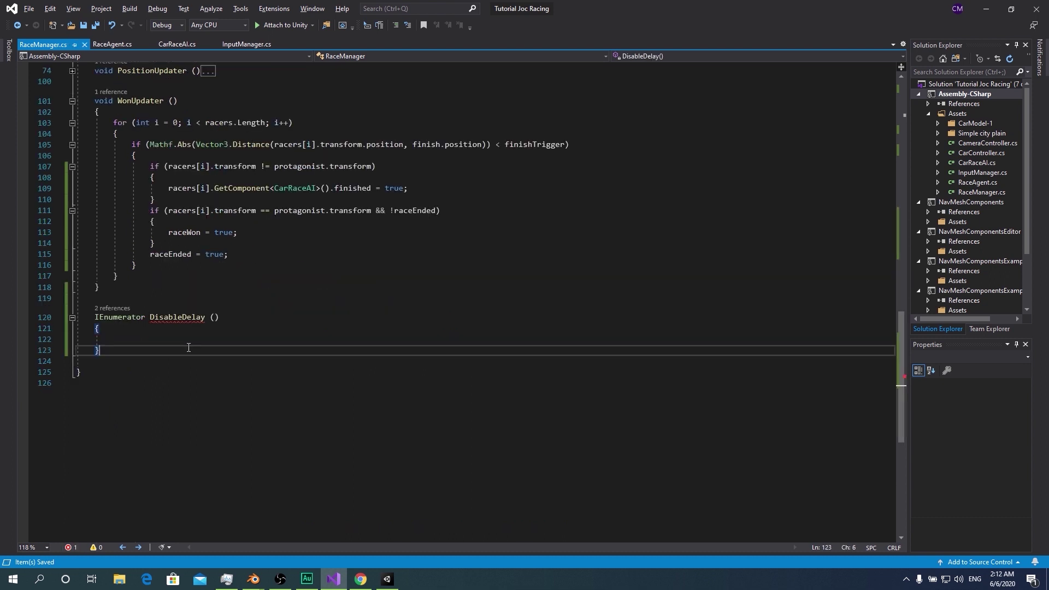
{"action": "key", "text": "ctrl+s"}
{"action": "type", "text": "yield re"}
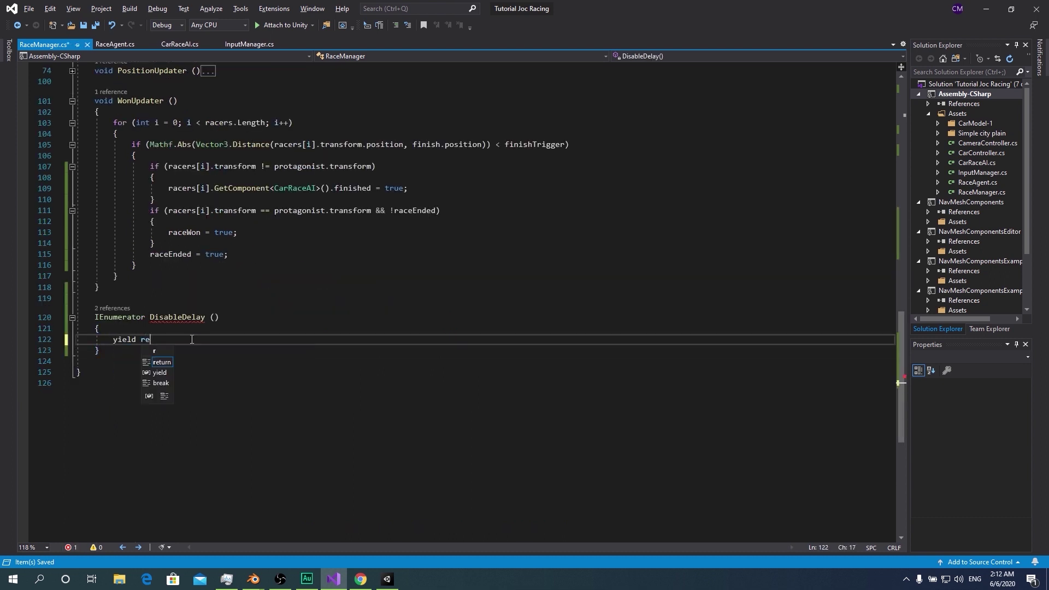
{"action": "type", "text": "turn new WaitForSeconds "}
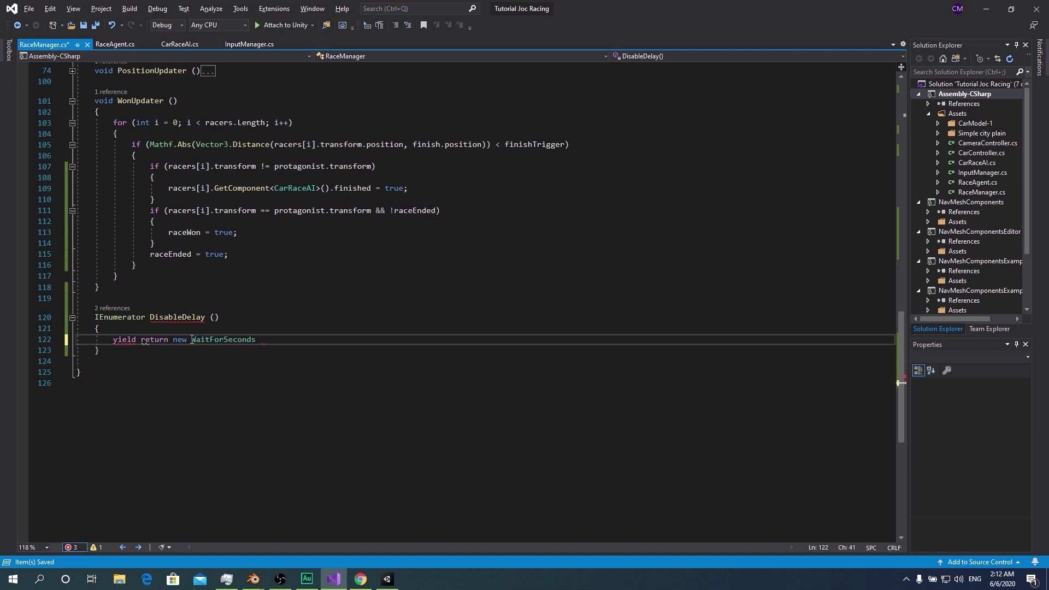
{"action": "type", "text": "(3);"}
{"action": "key", "text": "Return"}
{"action": "type", "text": "canvas"}
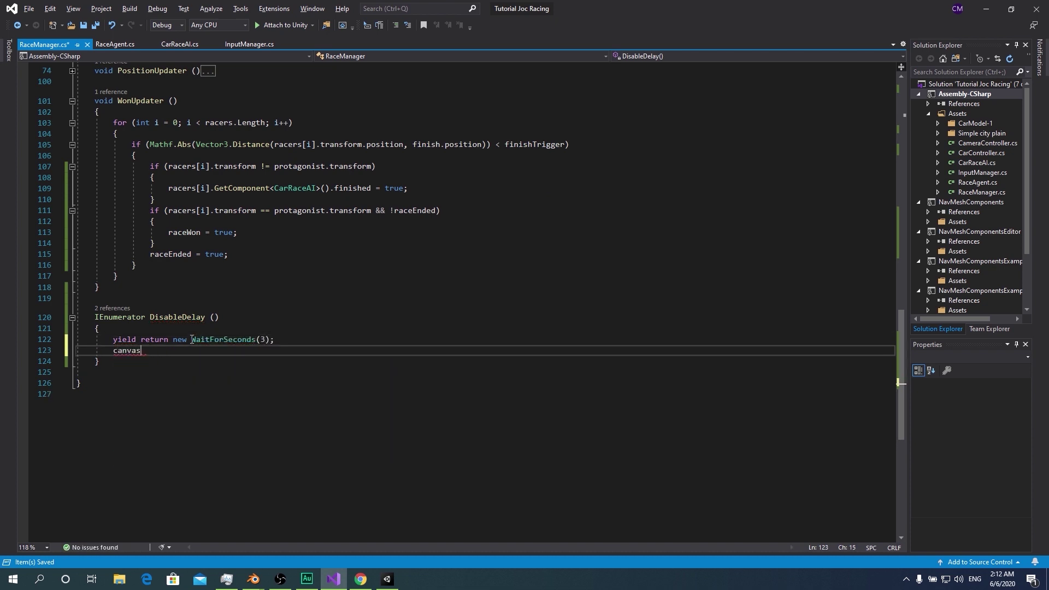
{"action": "type", "text": ".SetActive(f"}
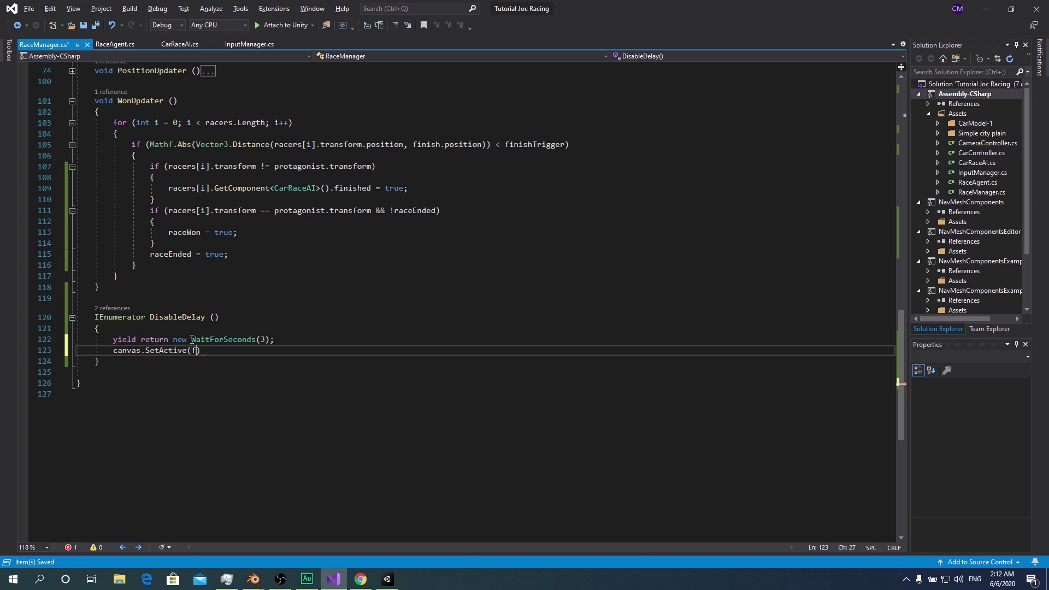
{"action": "type", "text": "alse);"}
{"action": "key", "text": "Return"}
{"action": "type", "text": "txt.t"}
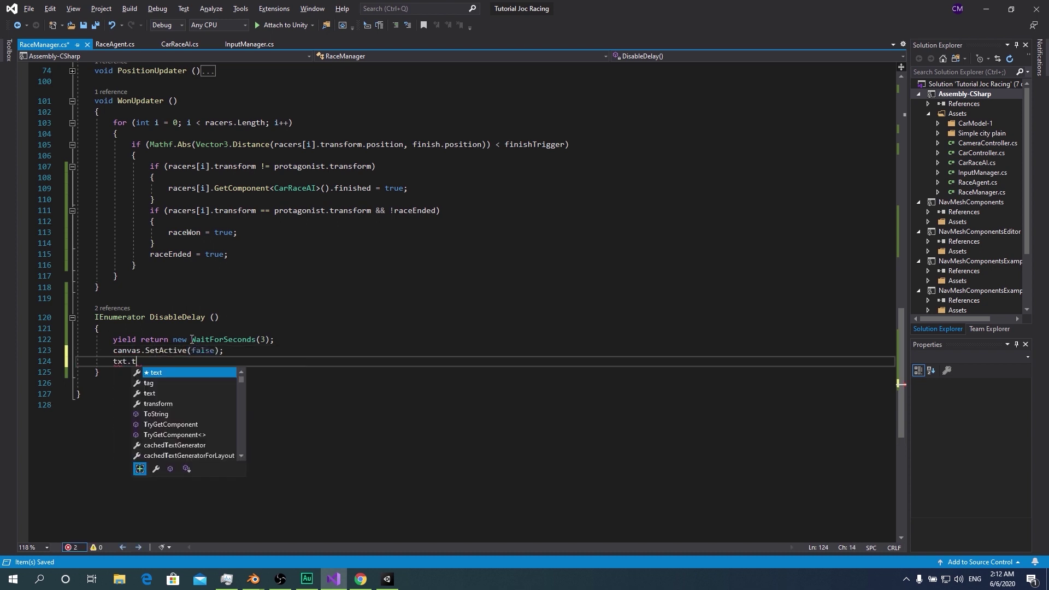
{"action": "key", "text": "Tab"}
{"action": "type", "text": "\"\";"}
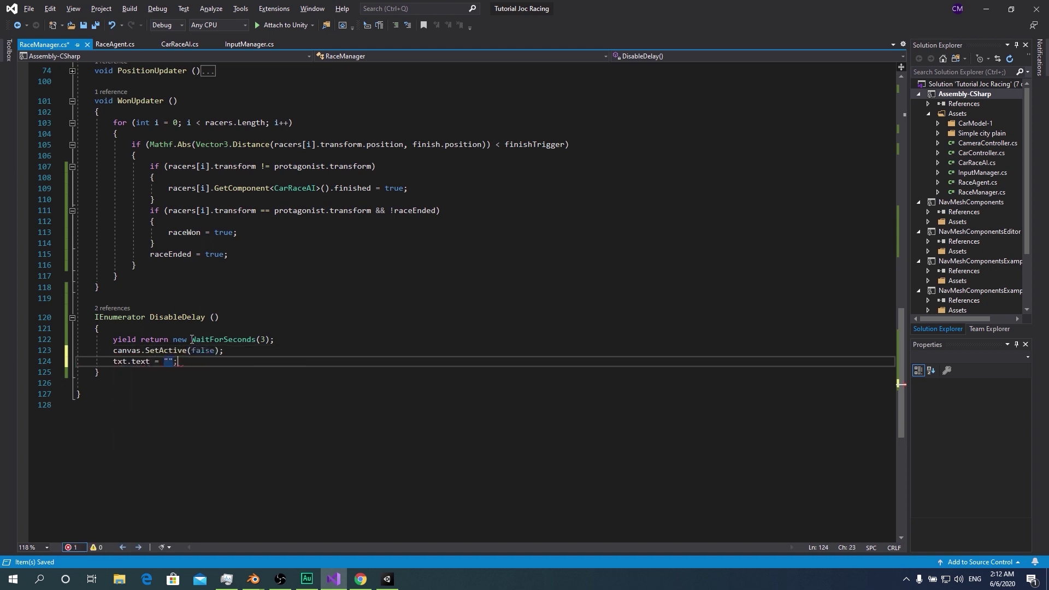
{"action": "key", "text": "ctrl+s"}
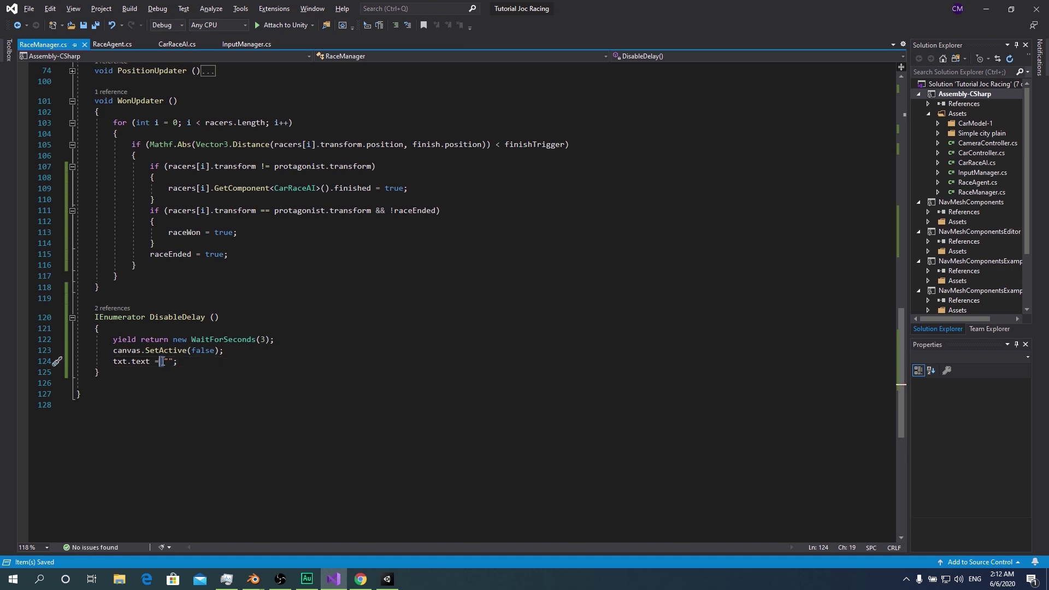
Check where canvas and raceEnded are referenced in the script
{"action": "left_click_drag", "start_coordinate": [163, 361], "coordinate": [91, 361]}
{"action": "left_click", "coordinate": [117, 350]}
{"action": "scroll", "coordinate": [158, 340], "scroll_direction": "up", "scroll_amount": 7}
{"action": "scroll", "coordinate": [157, 339], "scroll_direction": "up", "scroll_amount": 5}
{"action": "scroll", "coordinate": [158, 339], "scroll_direction": "up", "scroll_amount": 1}
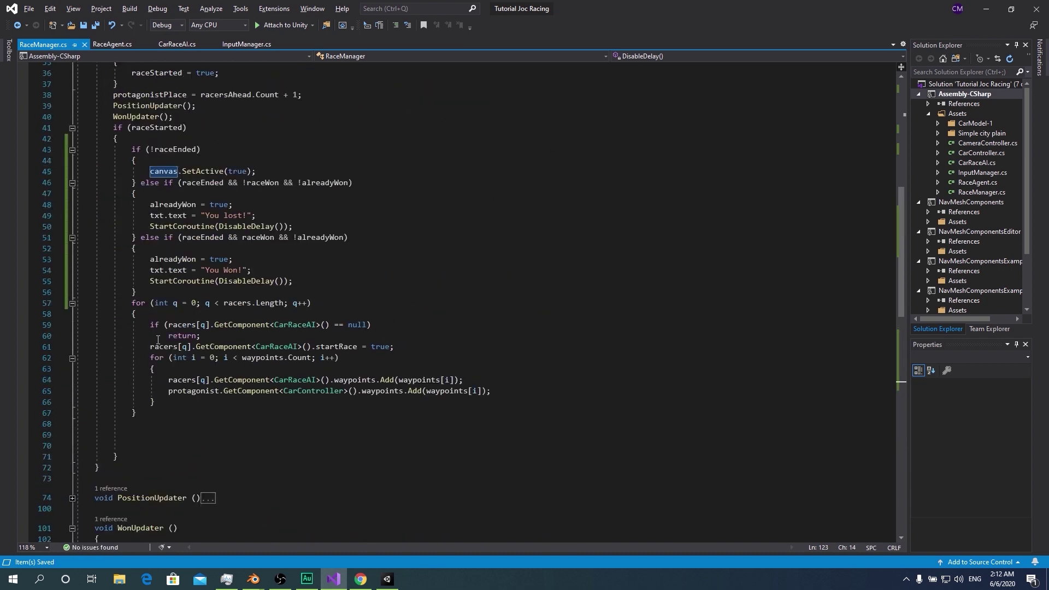
{"action": "scroll", "coordinate": [159, 348], "scroll_direction": "up", "scroll_amount": 3}
{"action": "left_click", "coordinate": [180, 245]}
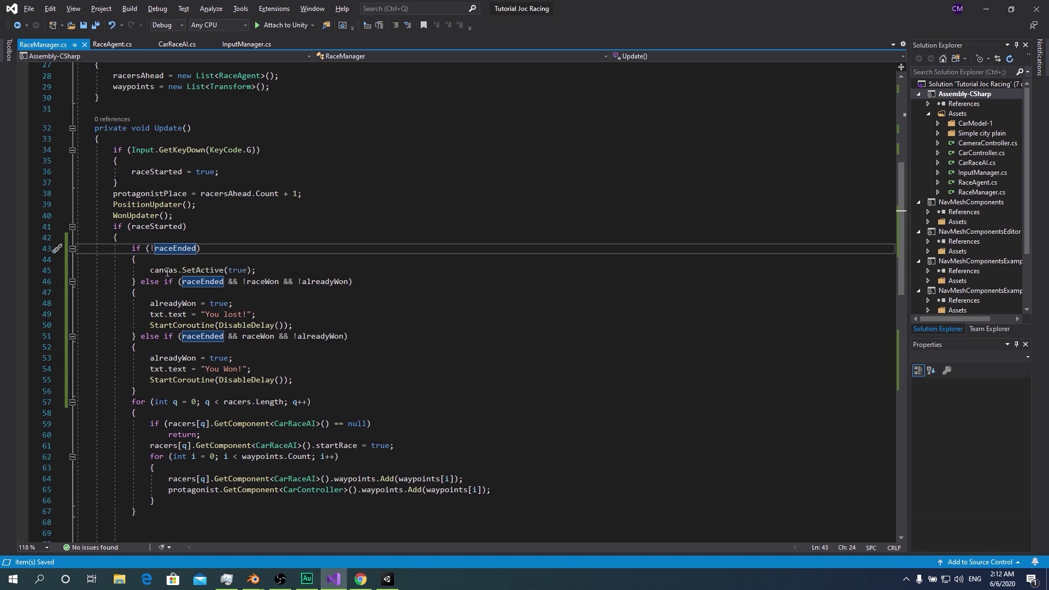
Insert blank lines in the win branch below the You Won! message
{"action": "left_click", "coordinate": [178, 390]}
{"action": "key", "text": "Return"}
{"action": "scroll", "coordinate": [177, 373], "scroll_direction": "down", "scroll_amount": 5}
{"action": "scroll", "coordinate": [177, 373], "scroll_direction": "down", "scroll_amount": 1}
{"action": "scroll", "coordinate": [127, 191], "scroll_direction": "up", "scroll_amount": 6}
{"action": "left_click_drag", "start_coordinate": [131, 248], "coordinate": [136, 390]}
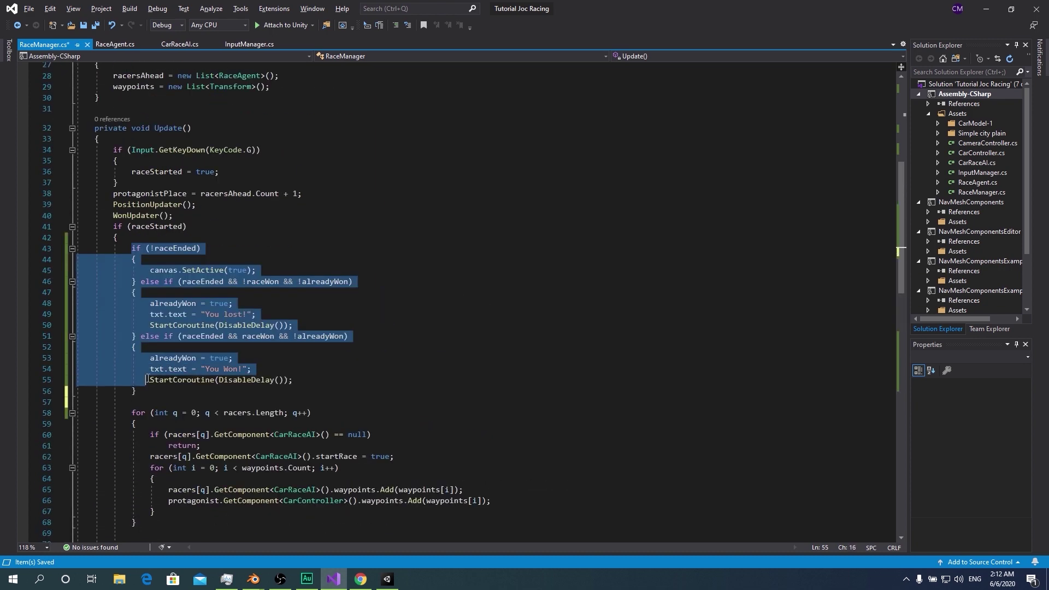
{"action": "left_click", "coordinate": [270, 367]}
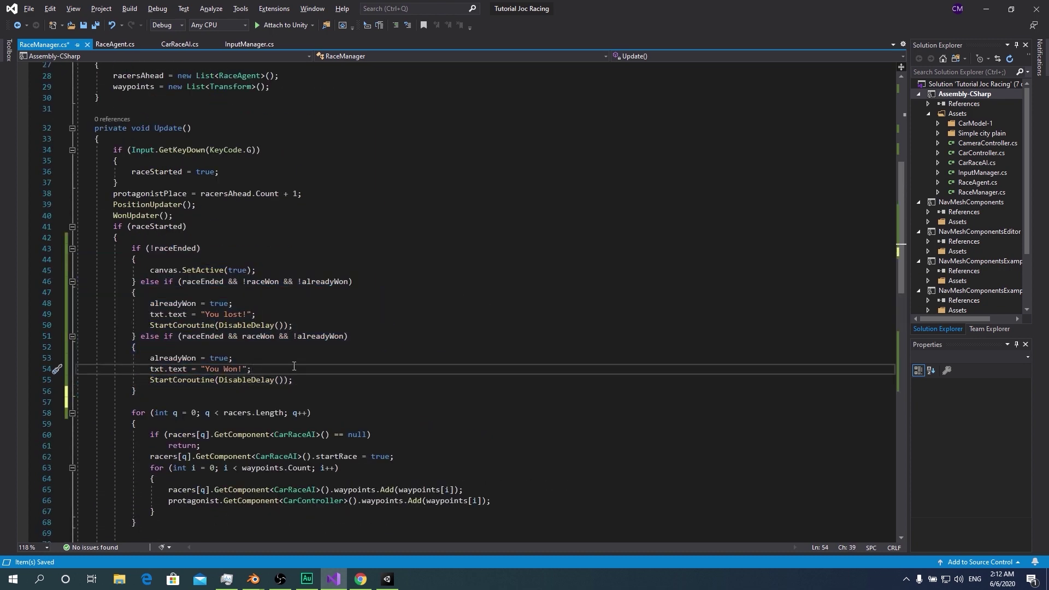
{"action": "key", "text": "Return"}
{"action": "key", "text": "Return"}
{"action": "key", "text": "Return"}
{"action": "key", "text": "Up"}
Declare a public int coinsIfWon field below the txt field
{"action": "scroll", "coordinate": [246, 327], "scroll_direction": "up", "scroll_amount": 7}
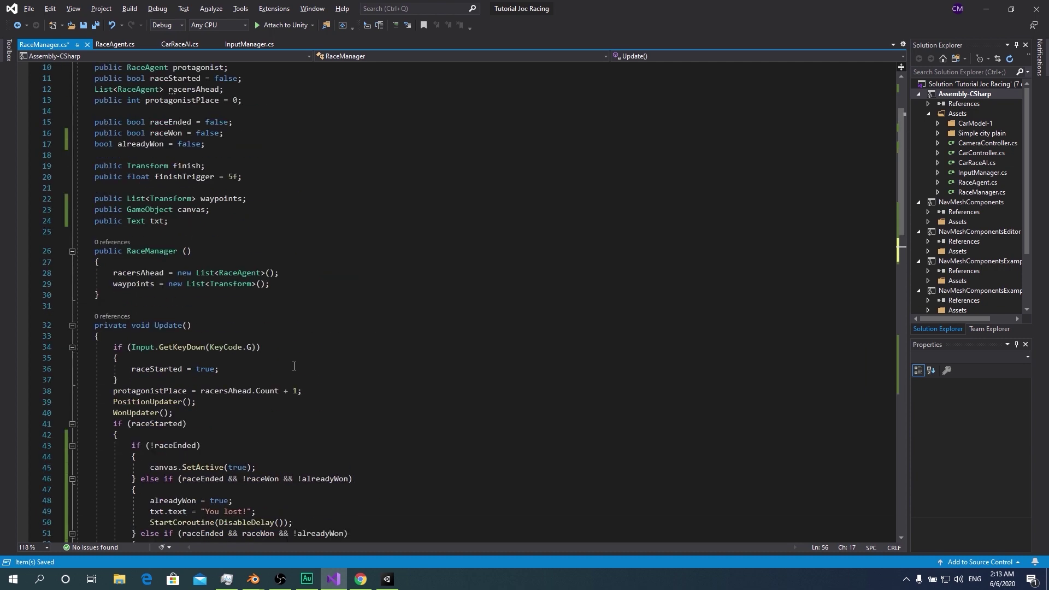
{"action": "left_click", "coordinate": [200, 285]}
{"action": "key", "text": "Return"}
{"action": "key", "text": "Return"}
{"action": "type", "text": "public"}
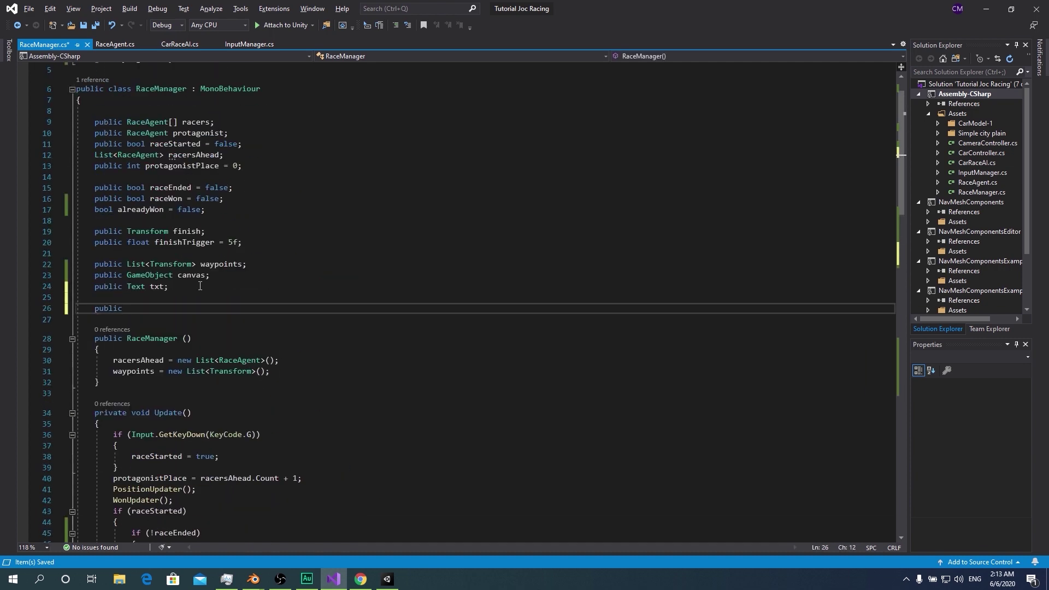
{"action": "type", "text": "int coins"}
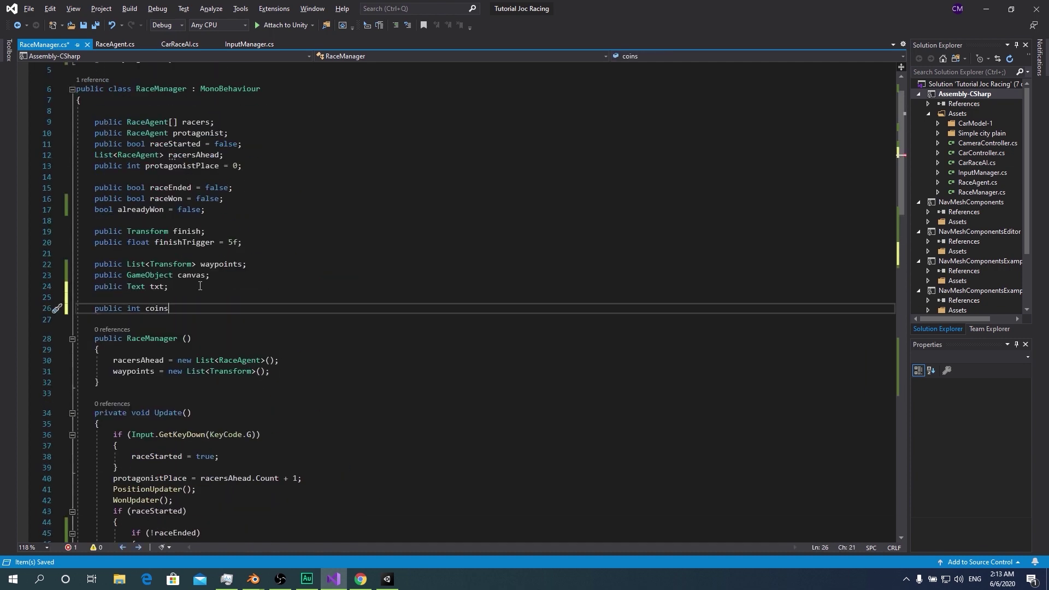
{"action": "type", "text": "I"}
{"action": "type", "text": " ;"}
In the win branch, begin an if condition using PlayerPrefs.HasKey("coins")
{"action": "scroll", "coordinate": [200, 286], "scroll_direction": "down", "scroll_amount": 9}
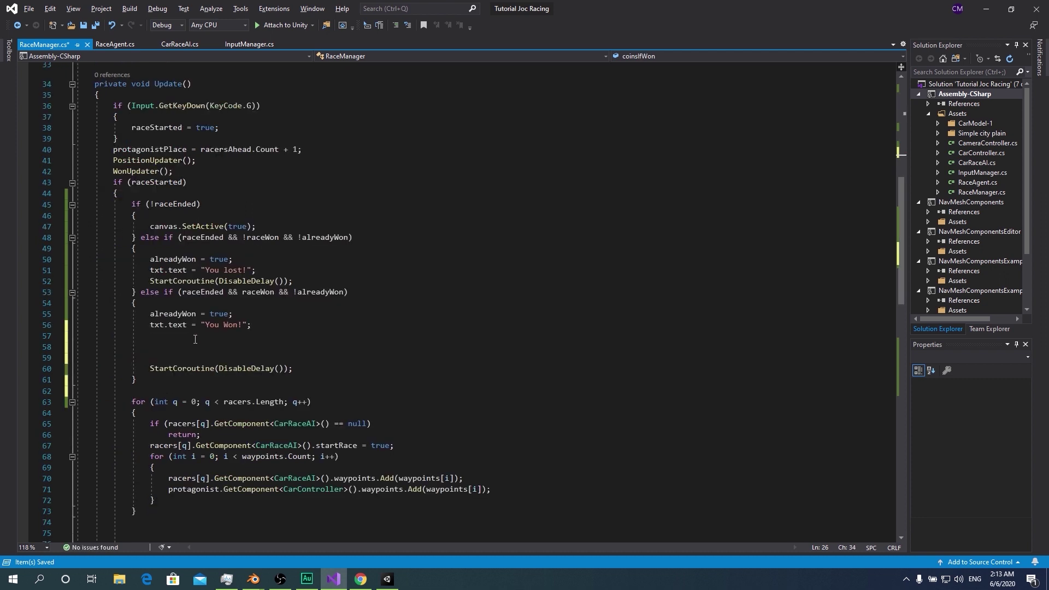
{"action": "left_click", "coordinate": [186, 338]}
{"action": "left_click", "coordinate": [192, 348]}
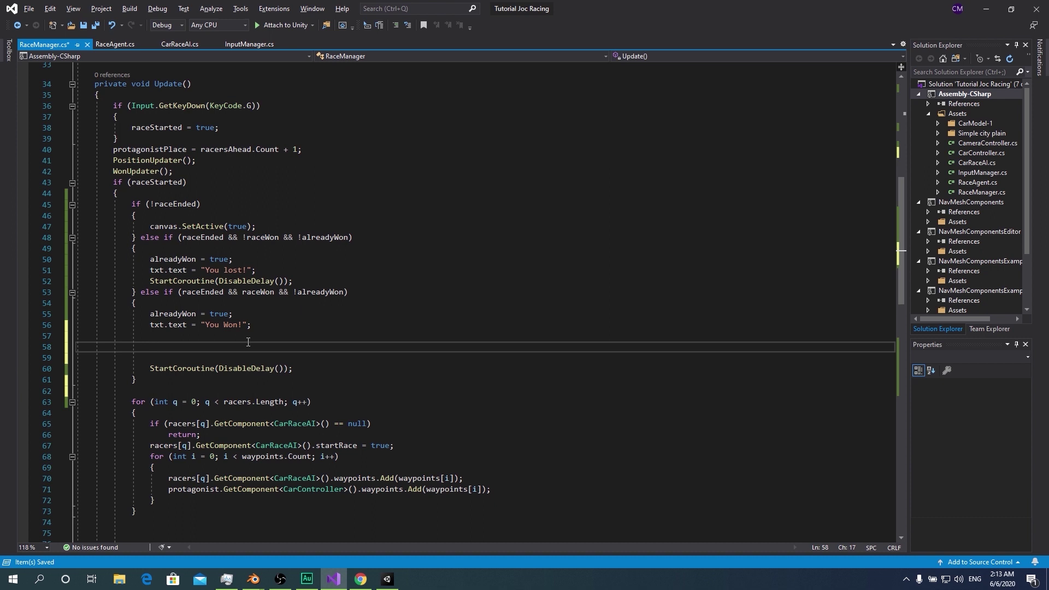
{"action": "type", "text": "PlayerPrefs.S"}
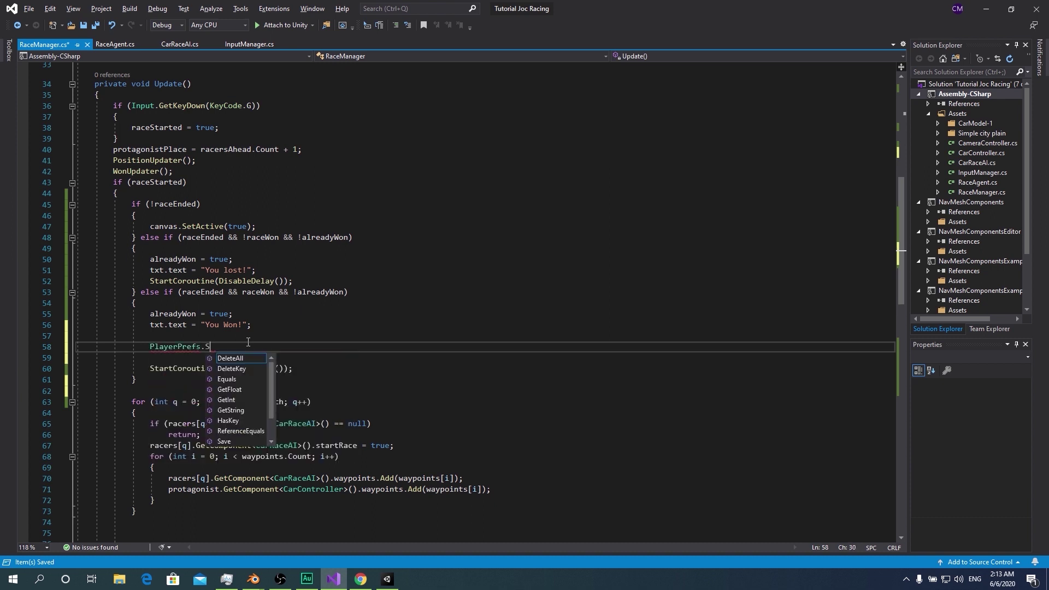
{"action": "type", "text": "etInt"}
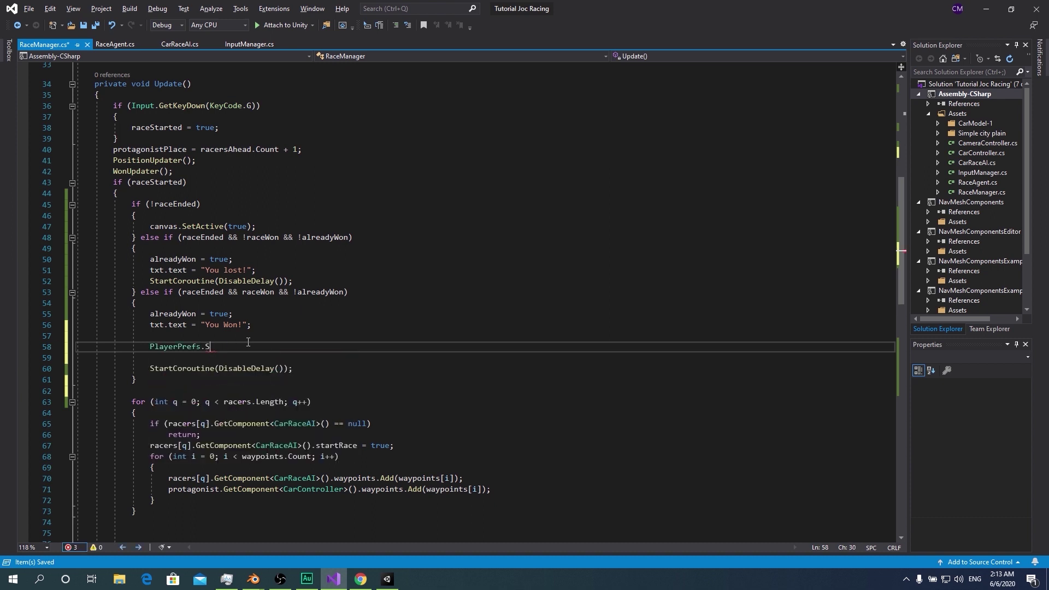
{"action": "key", "text": "BackSpace"}
{"action": "key", "text": "BackSpace"}
{"action": "key", "text": "BackSpace"}
{"action": "type", "text": "if (Pl"}
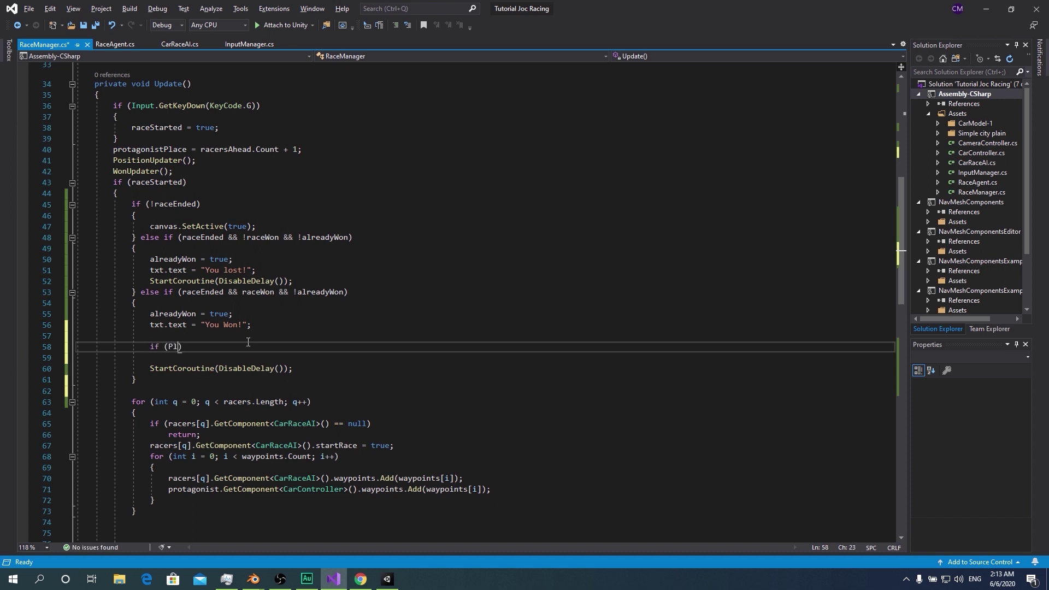
{"action": "type", "text": "ayerPrefs."}
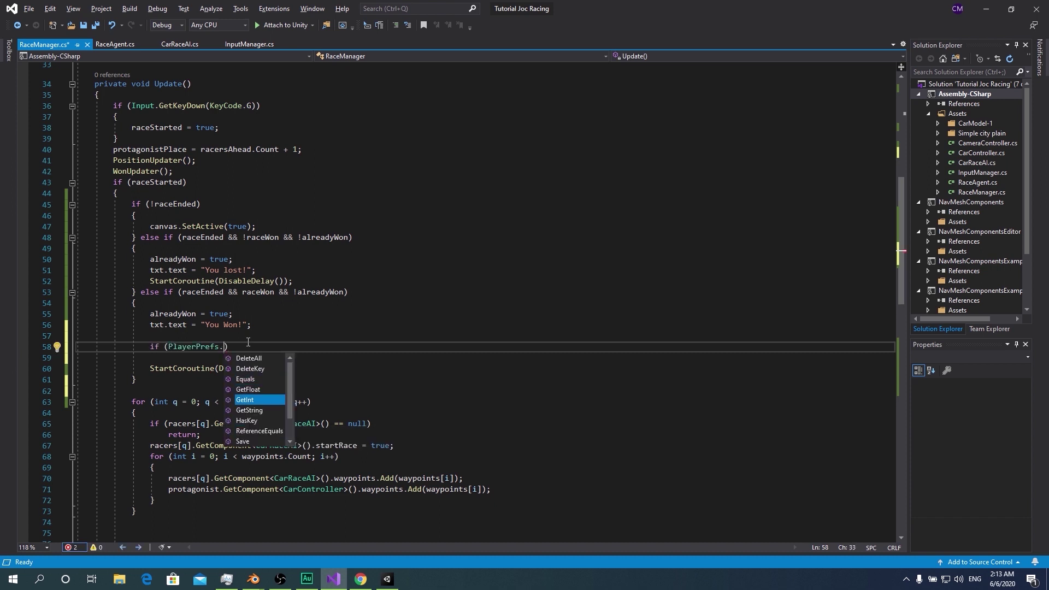
{"action": "key", "text": "Down"}
{"action": "key", "text": "Down"}
{"action": "type", "text": "(\""}
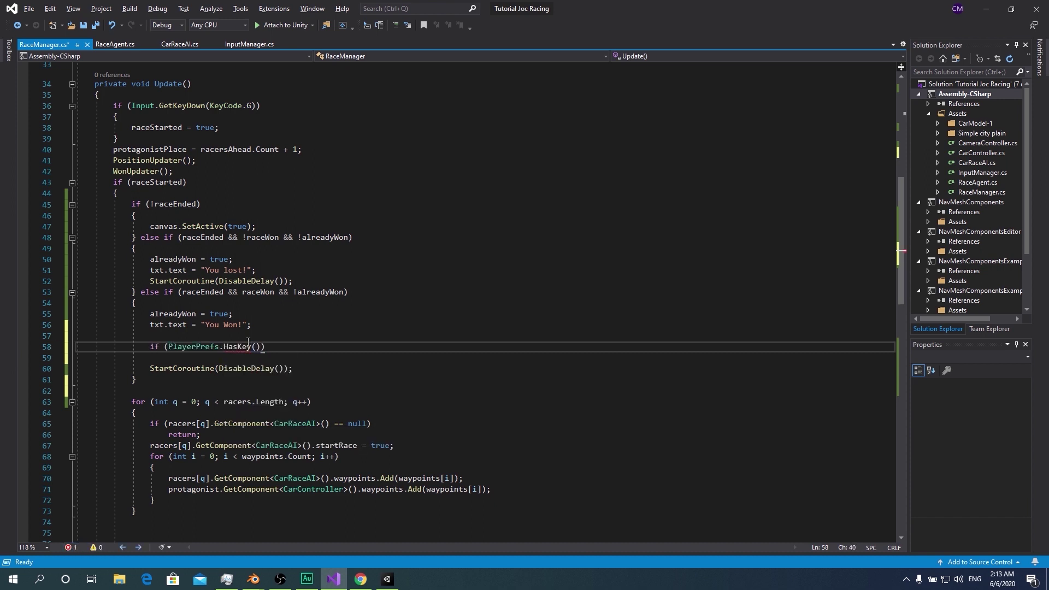
{"action": "type", "text": "coins"}
{"action": "key", "text": "End"}
Negate the HasKey check and start its block with a PlayerPrefs SetInt using coinsIfWon
{"action": "key", "text": "ctrl+Left"}
{"action": "key", "text": "ctrl+Left"}
{"action": "key", "text": "ctrl+Left"}
{"action": "type", "text": "!"}
{"action": "key", "text": "ctrl+Right"}
{"action": "key", "text": "ctrl+Right"}
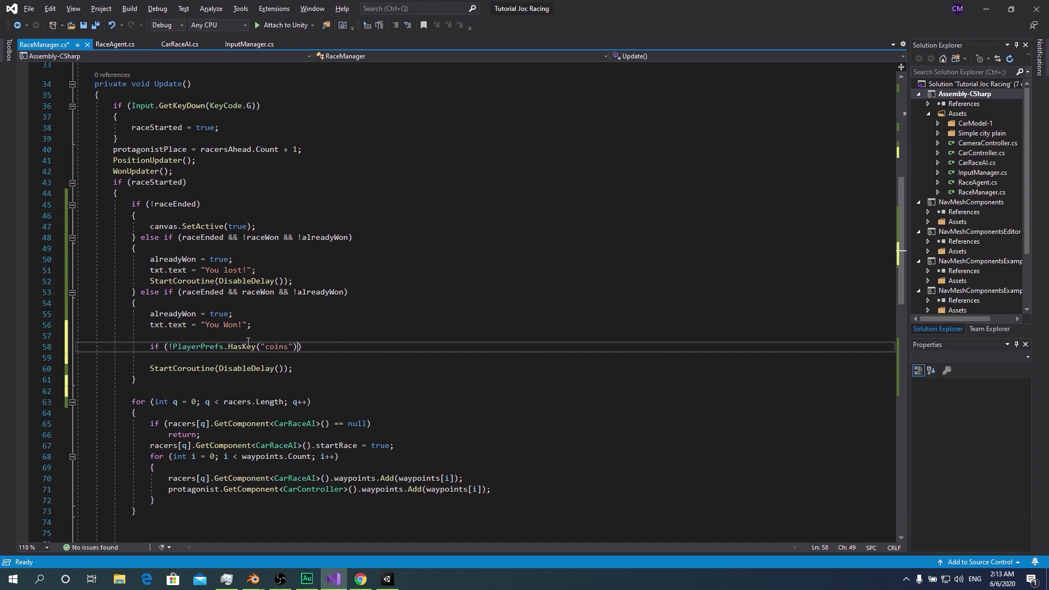
{"action": "key", "text": "Return"}
{"action": "type", "text": "{"}
{"action": "key", "text": "Return"}
Store coinsIfWon as "coins" on a first win, and add an else-if for an existing "coins" key
{"action": "type", "text": "PlayerPrefs.SetInt(\"coins\", coinsIfWon"}
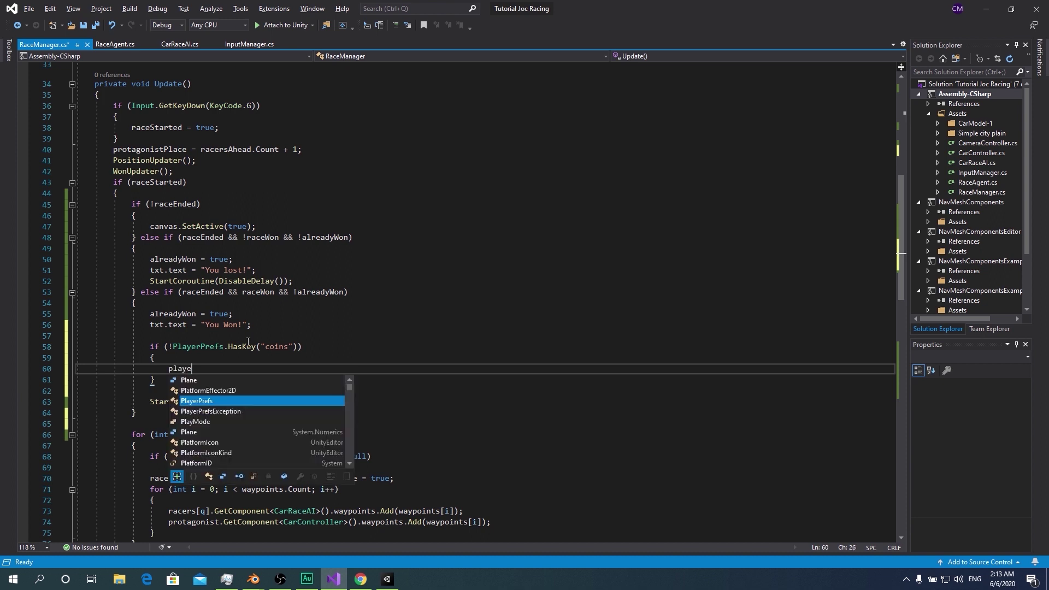
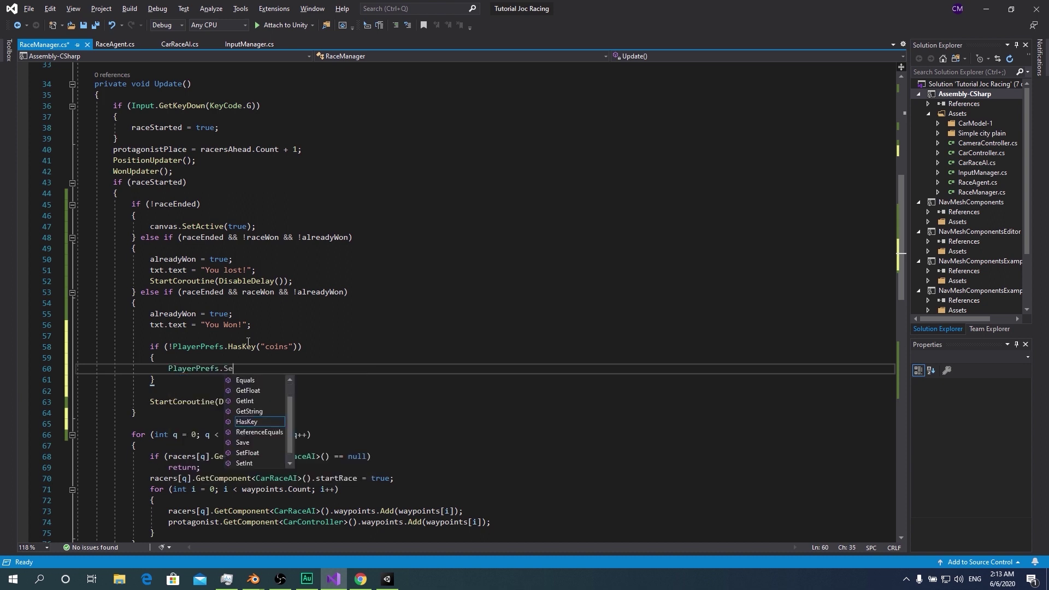
Negate the HasKey check and start its block with a PlayerPrefs SetInt using coinsIfWon
Store coinsIfWon as "coins" on a first win, and add an else-if for an existing "coins" key
{"action": "type", "text": "SetInt(\"Ccoins\""}
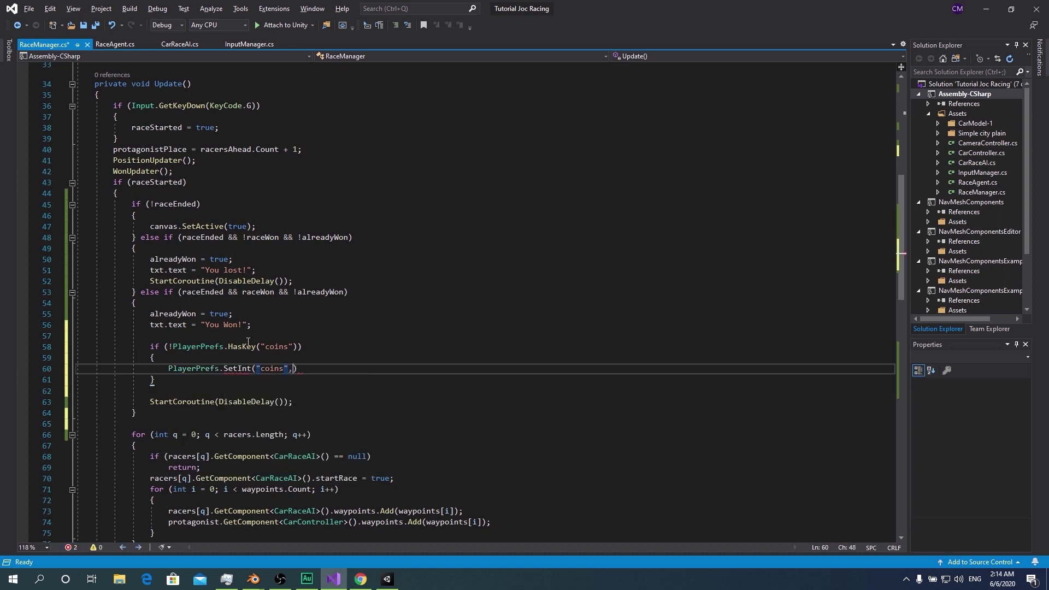
{"action": "type", "text": ", "}
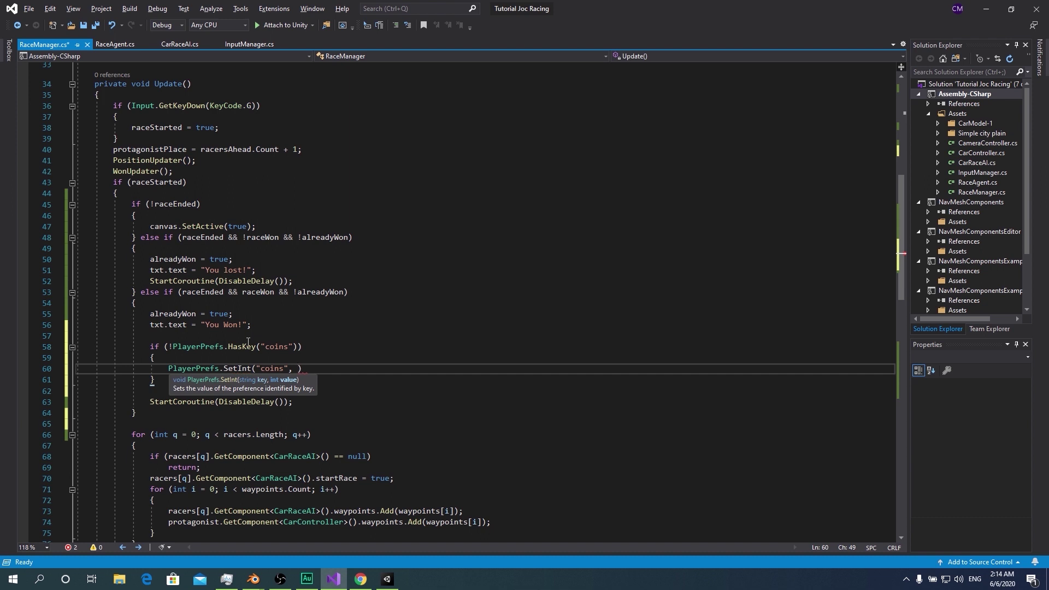
{"action": "type", "text": "coinsIfWon);"}
{"action": "key", "text": "Down"}
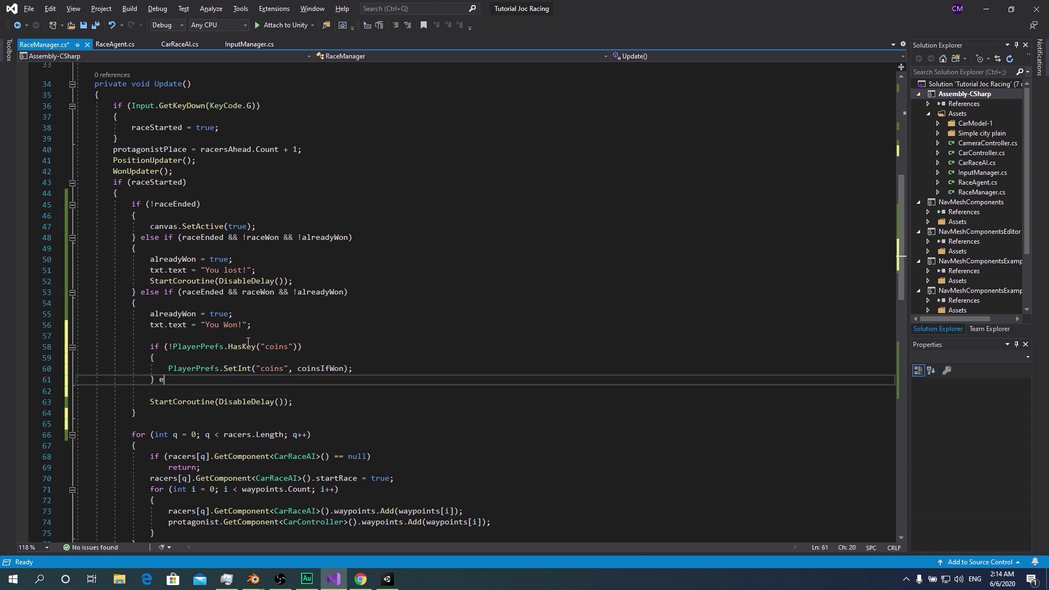
{"action": "type", "text": "lse if "}
{"action": "type", "text": "(PlayerPrefs."}
{"action": "type", "text": "HasKey(\"c"}
{"action": "type", "text": "oins\"))"}
{"action": "key", "text": "Return"}
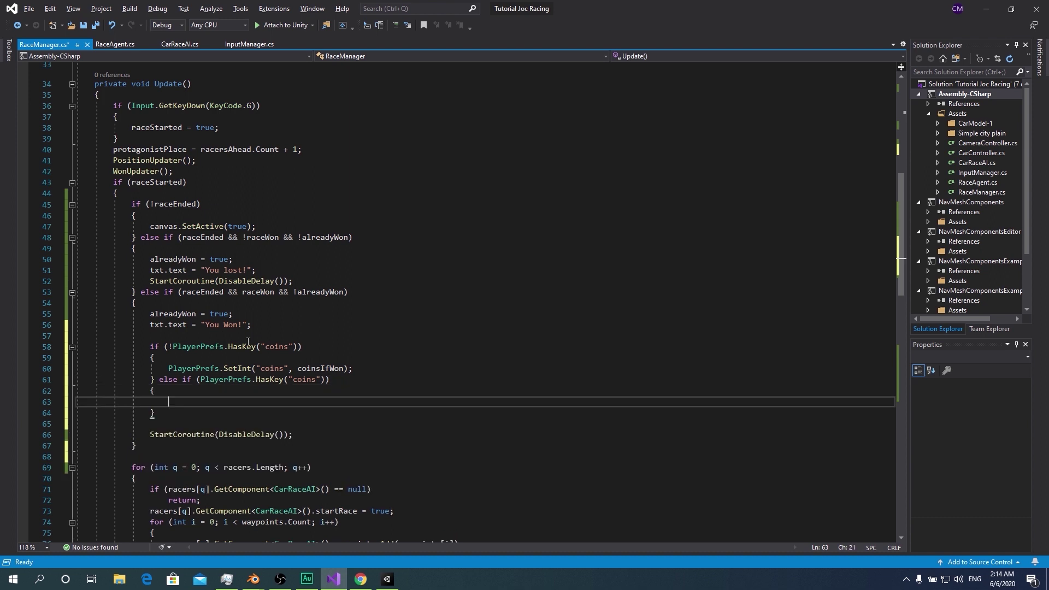
In the else-if, read the stored coins into tempc, add coinsIfWon, write it back, and save
{"action": "type", "text": "int tempc"}
{"action": "type", "text": ";"}
{"action": "key", "text": "Return"}
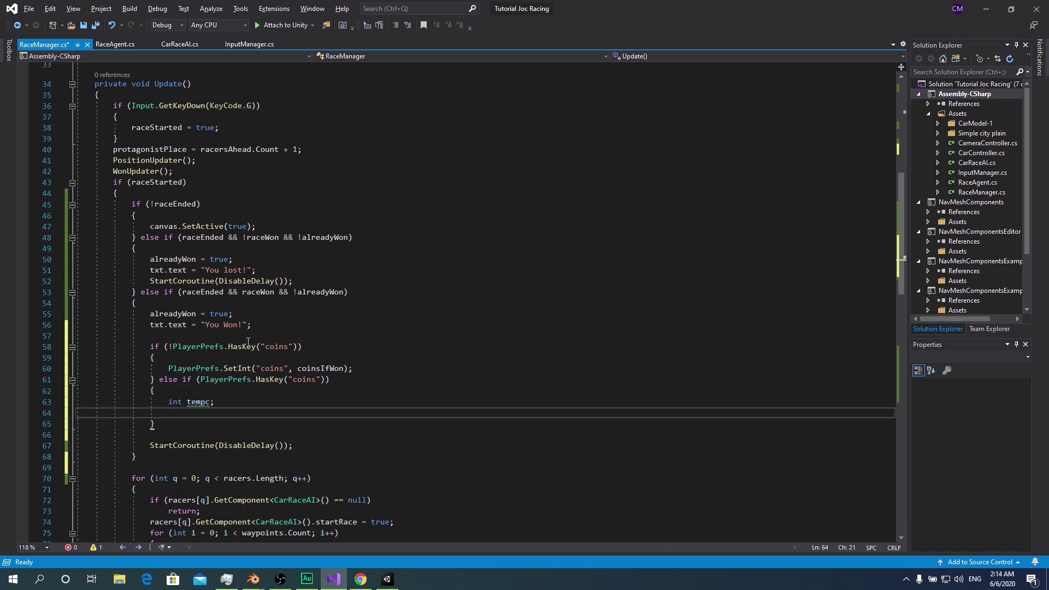
{"action": "type", "text": "tempc = P"}
{"action": "type", "text": "layerPrefs."}
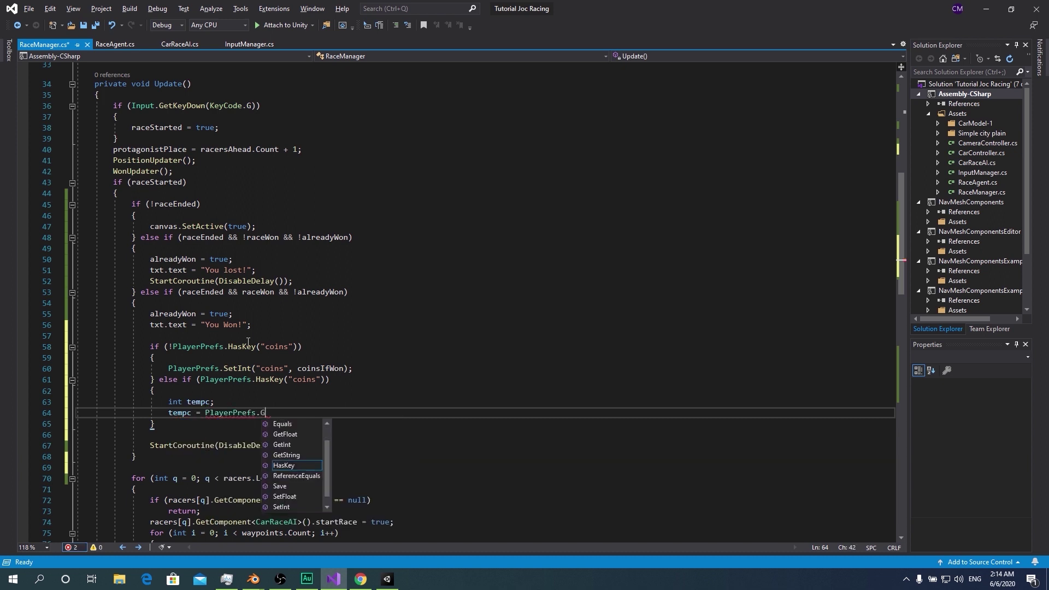
{"action": "type", "text": "GetInt(\"coins\");"}
{"action": "key", "text": "Return"}
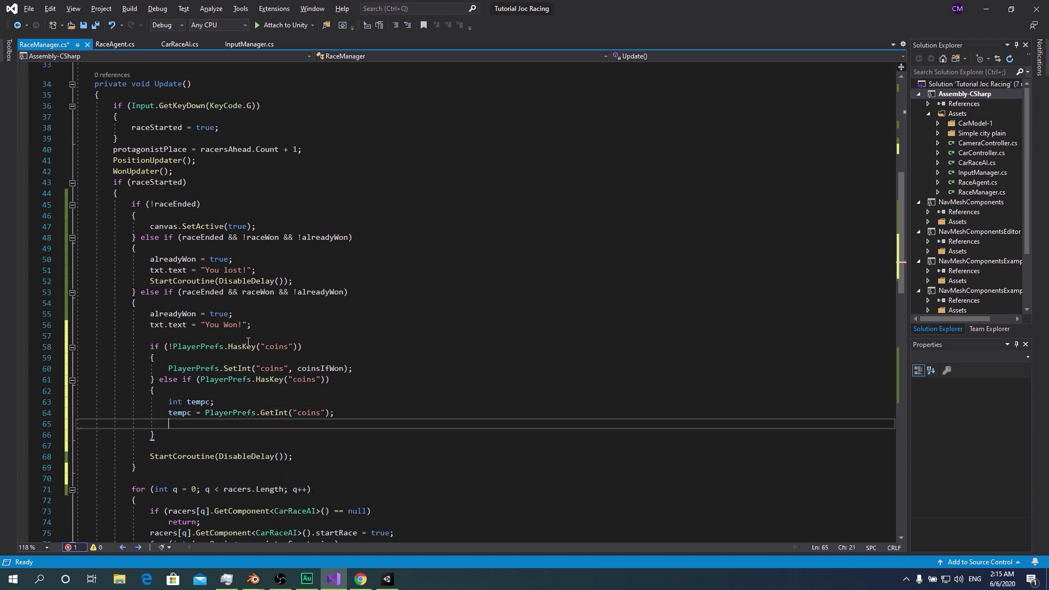
{"action": "type", "text": "tempc"}
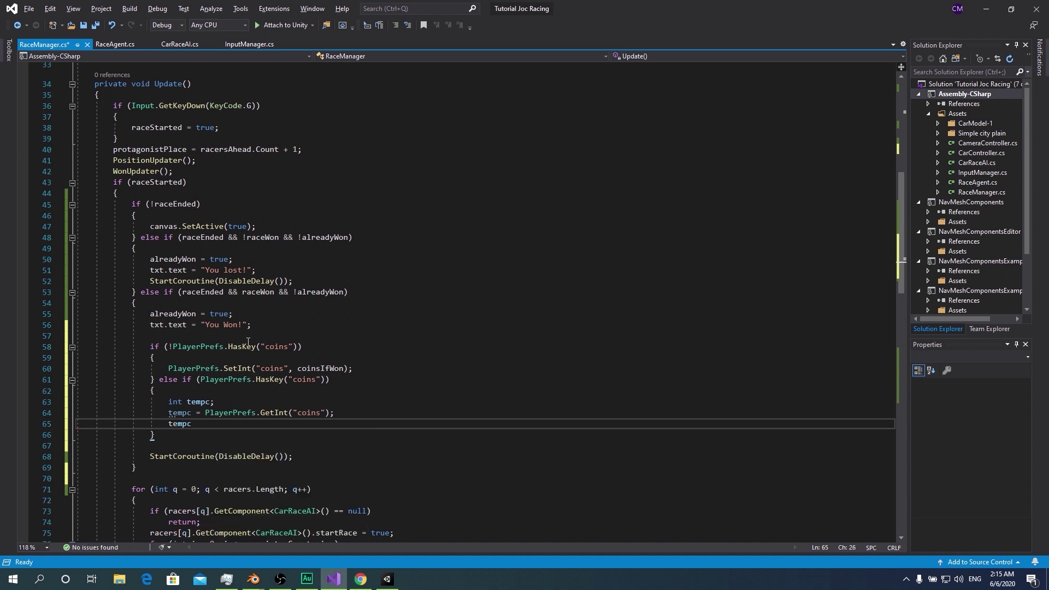
{"action": "type", "text": " += coinsIfWon"}
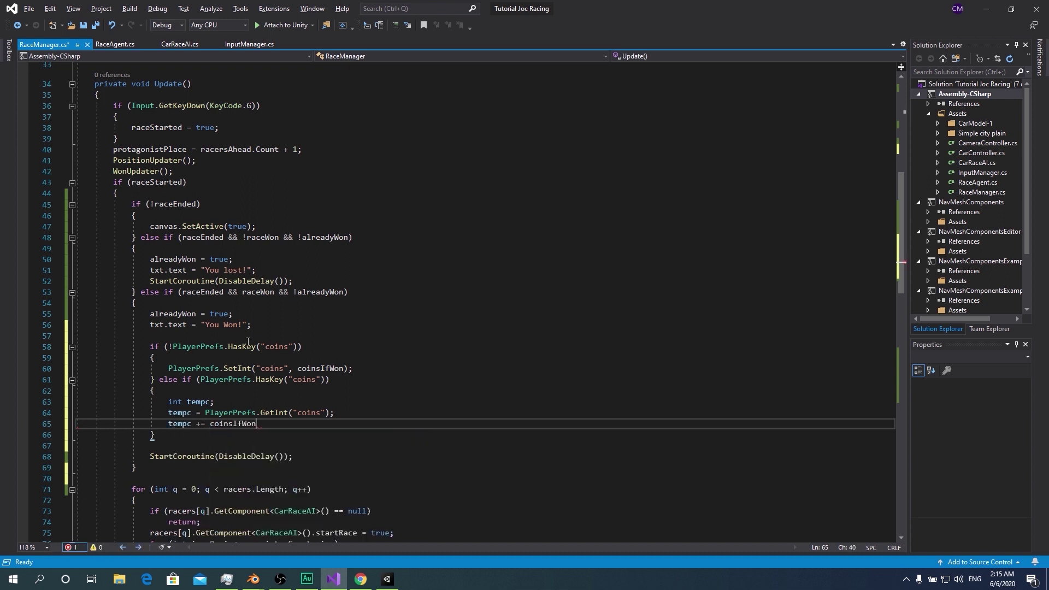
{"action": "type", "text": ";"}
{"action": "key", "text": "Return"}
{"action": "type", "text": "Player"}
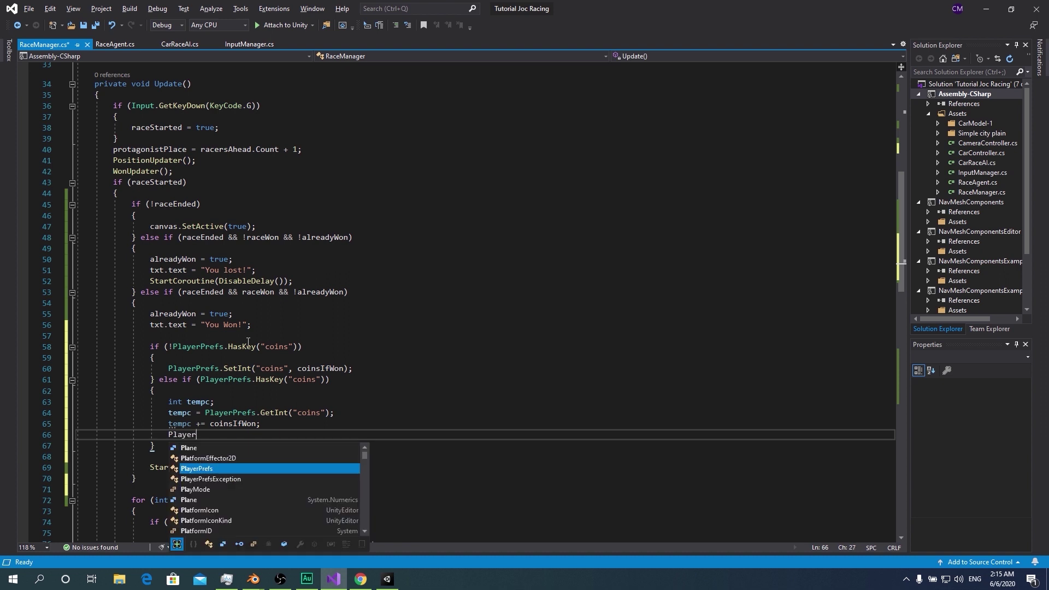
{"action": "type", "text": "Prefs.SetInt(\""}
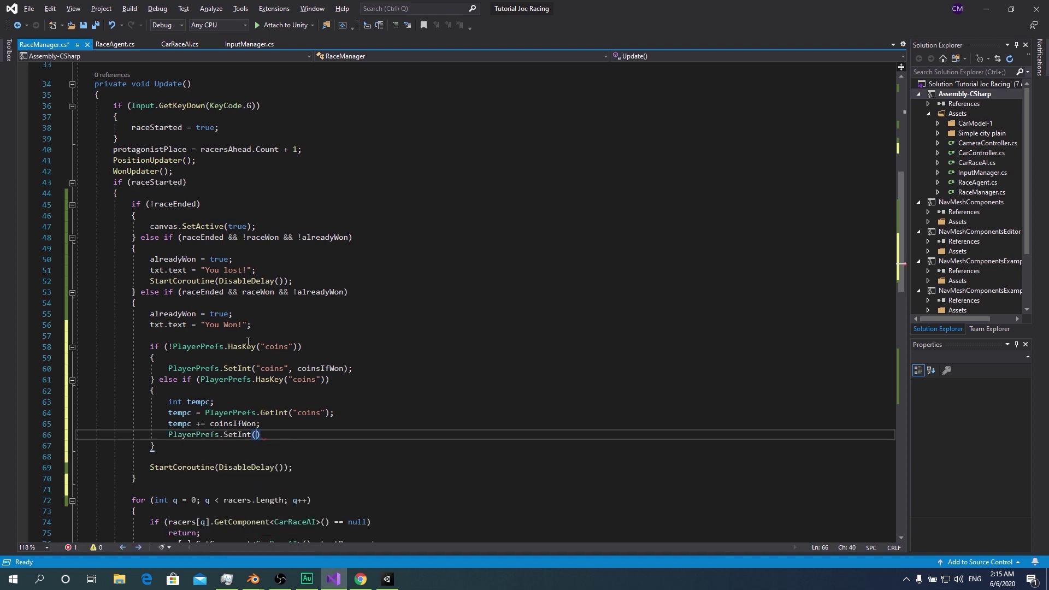
{"action": "type", "text": "coins\", "}
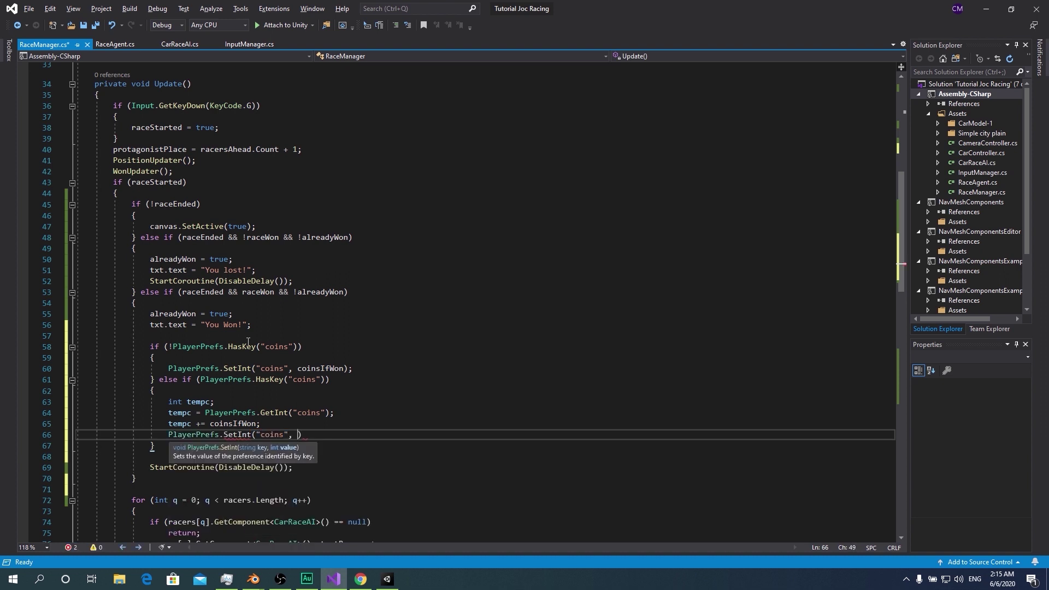
{"action": "type", "text": "tempc);"}
{"action": "key", "text": "ctrl+s"}
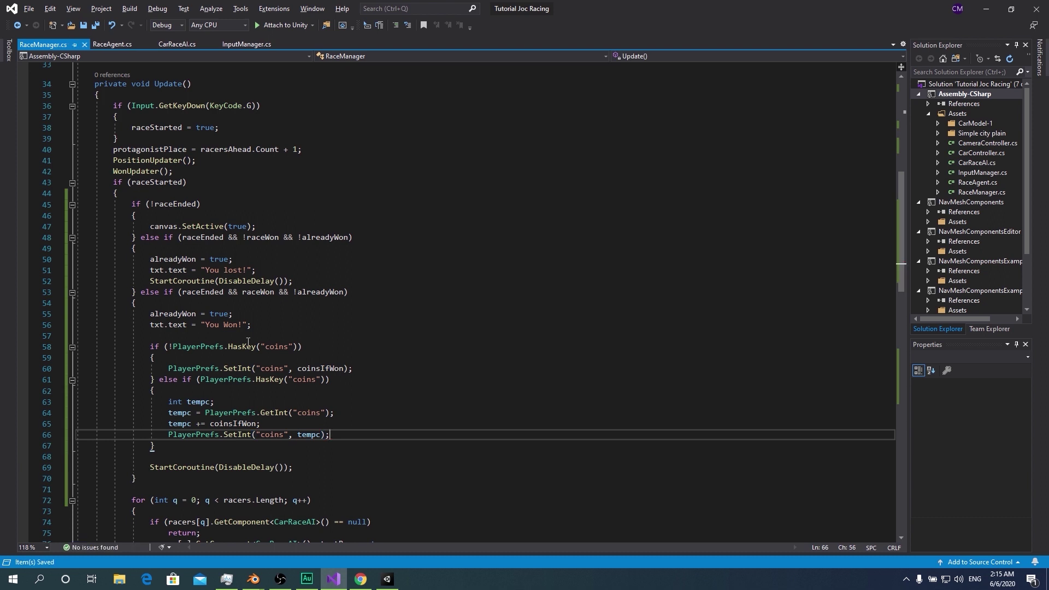
{"action": "left_click_drag", "start_coordinate": [160, 342], "coordinate": [338, 369]}
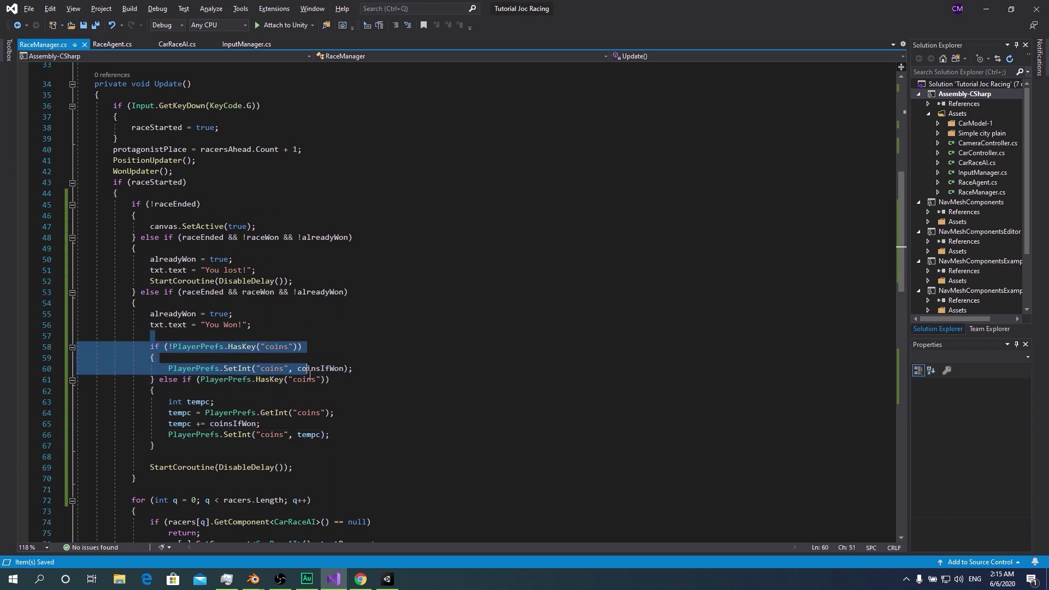
{"action": "left_click", "coordinate": [338, 368]}
{"action": "left_click", "coordinate": [152, 379]}
{"action": "left_click_drag", "start_coordinate": [151, 379], "coordinate": [321, 380]}
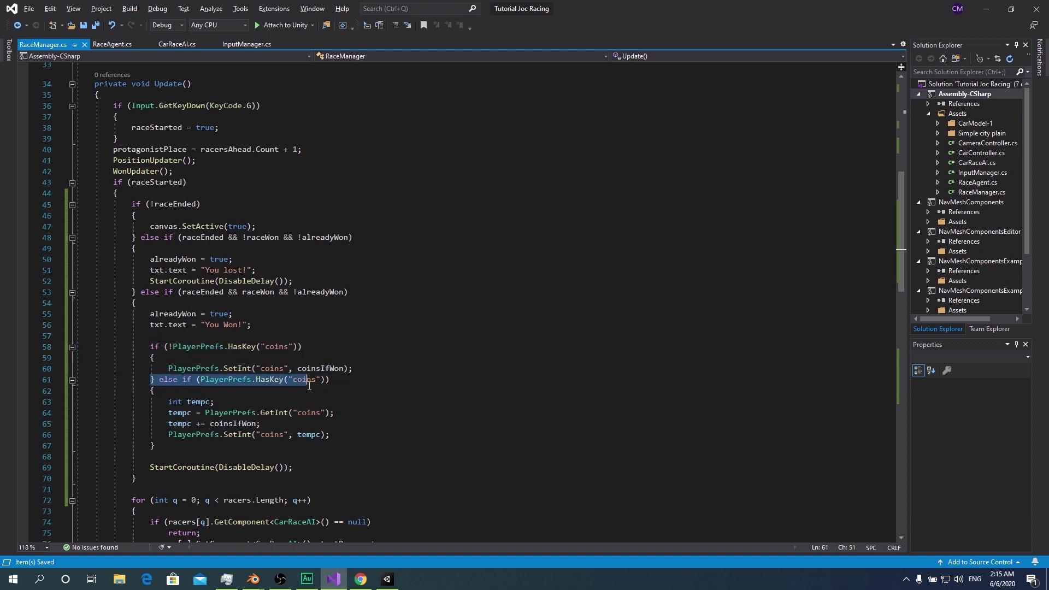
{"action": "left_click_drag", "start_coordinate": [165, 402], "coordinate": [289, 413]}
{"action": "left_click", "coordinate": [170, 413]}
{"action": "left_click", "coordinate": [166, 424]}
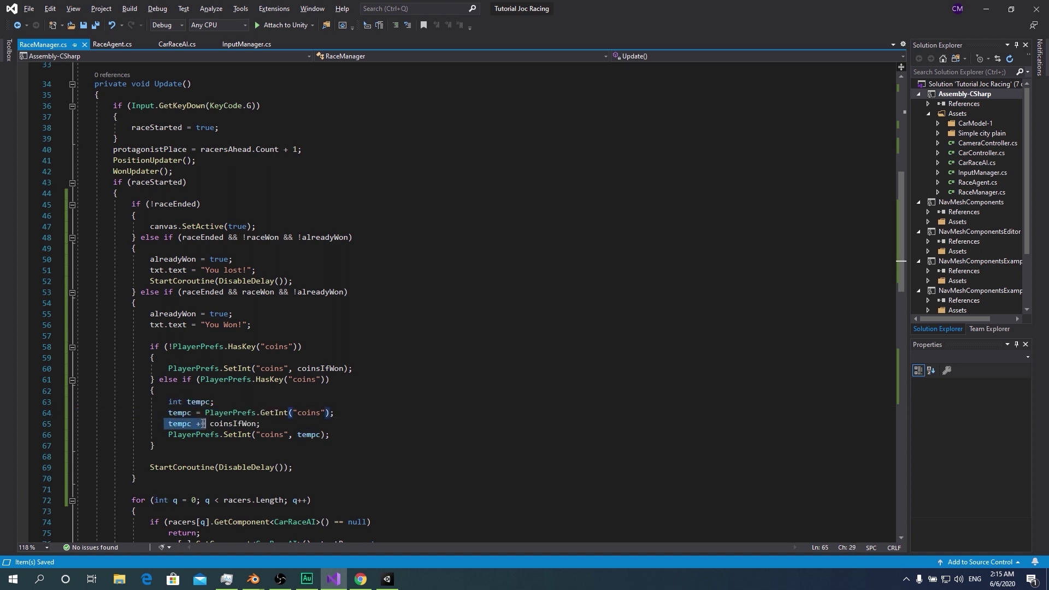
{"action": "left_click", "coordinate": [201, 424]}
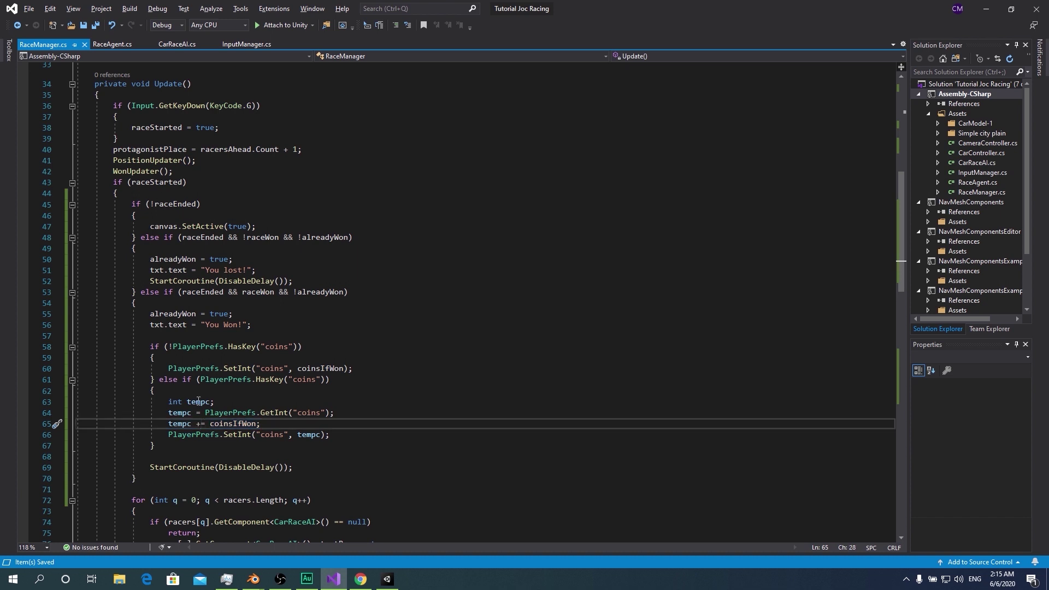
{"action": "left_click_drag", "start_coordinate": [287, 413], "coordinate": [286, 408]}
{"action": "left_click", "coordinate": [278, 335]}
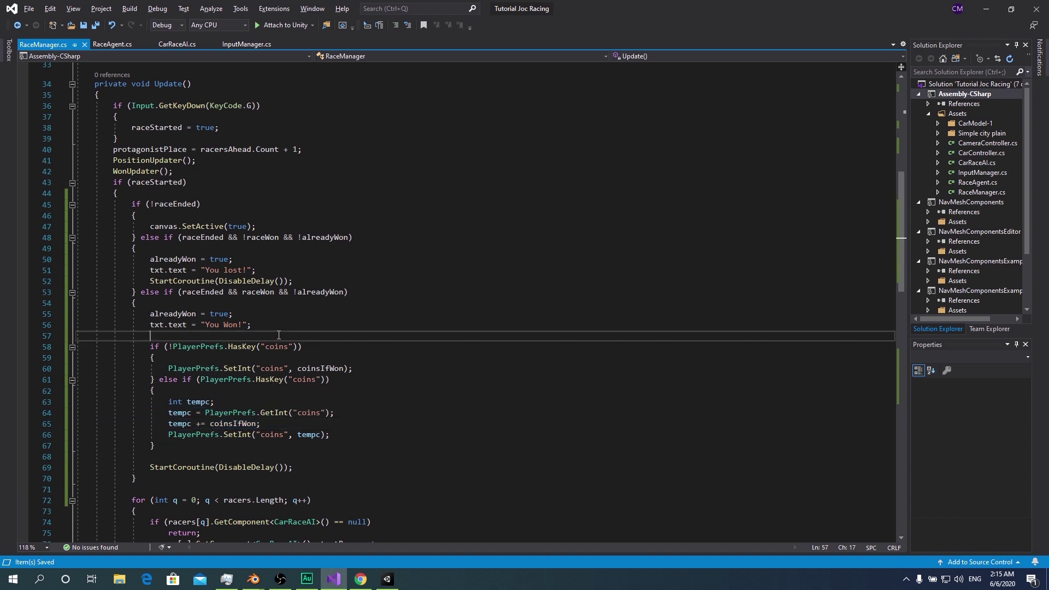
{"action": "scroll", "coordinate": [177, 171], "scroll_direction": "up", "scroll_amount": 1}
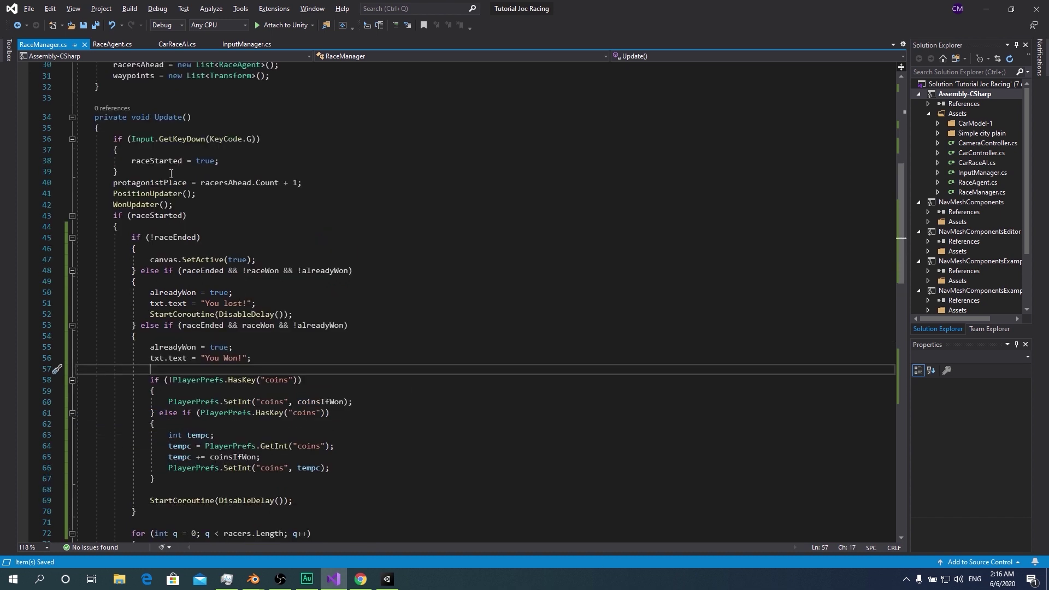
{"action": "left_click", "coordinate": [161, 128]}
Add Debug.Log(PlayerPrefs.GetInt("coins")); at the top of Update and save
{"action": "key", "text": "Return"}
{"action": "key", "text": "Return"}
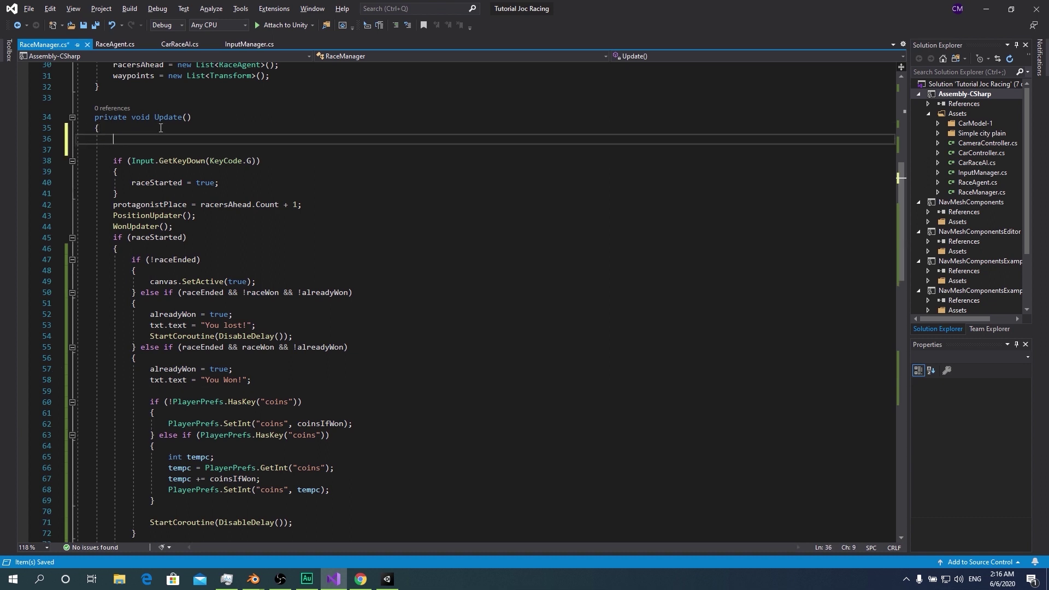
{"action": "key", "text": "Up"}
{"action": "type", "text": "Debug.Log("}
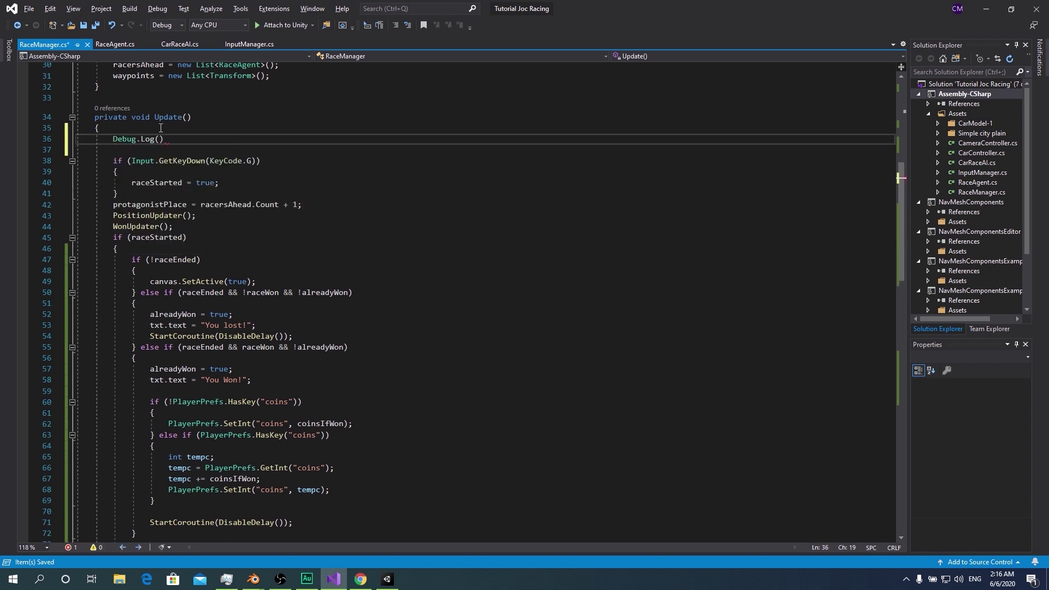
{"action": "type", "text": "PlayerPrefs"}
{"action": "type", "text": ".GetInt(\"coins\"));"}
{"action": "key", "text": "ctrl+s"}
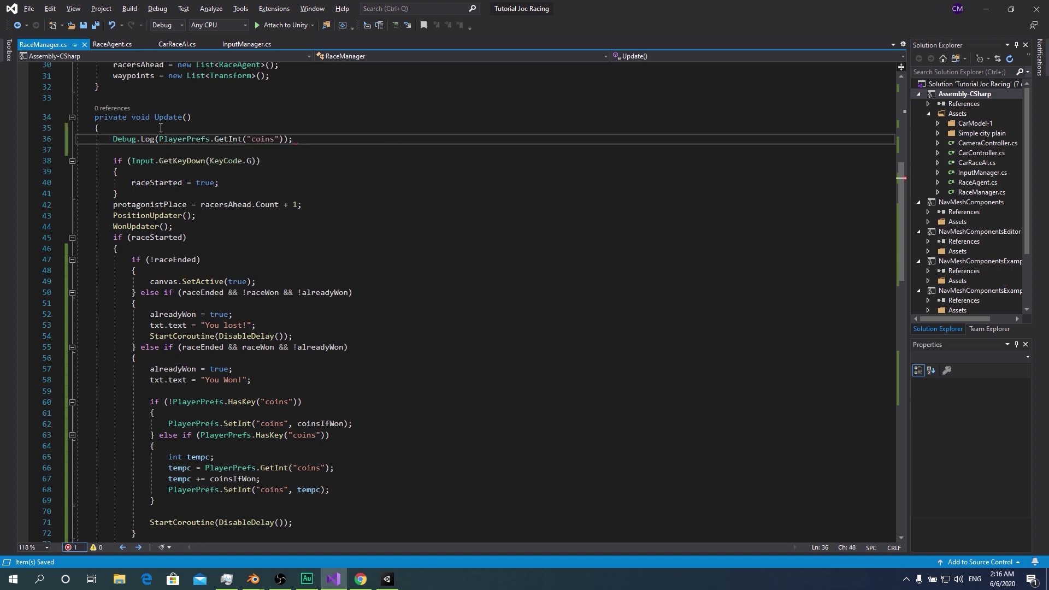
Inside if (raceStarted), set txt.text to protagonistPlace.ToString() + "/" + racers.Length
{"action": "scroll", "coordinate": [239, 160], "scroll_direction": "down", "scroll_amount": 15}
{"action": "left_click", "coordinate": [198, 192]}
{"action": "scroll", "coordinate": [198, 208], "scroll_direction": "up", "scroll_amount": 7}
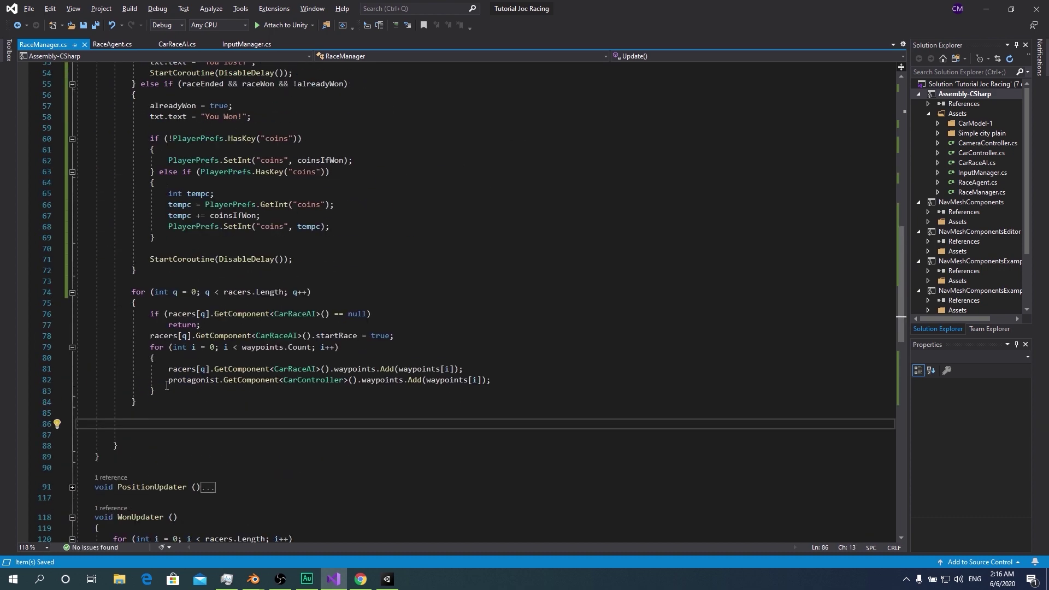
{"action": "scroll", "coordinate": [198, 219], "scroll_direction": "up", "scroll_amount": 8}
{"action": "scroll", "coordinate": [199, 228], "scroll_direction": "up", "scroll_amount": 3}
{"action": "scroll", "coordinate": [277, 293], "scroll_direction": "down", "scroll_amount": 1}
{"action": "left_click", "coordinate": [135, 346]}
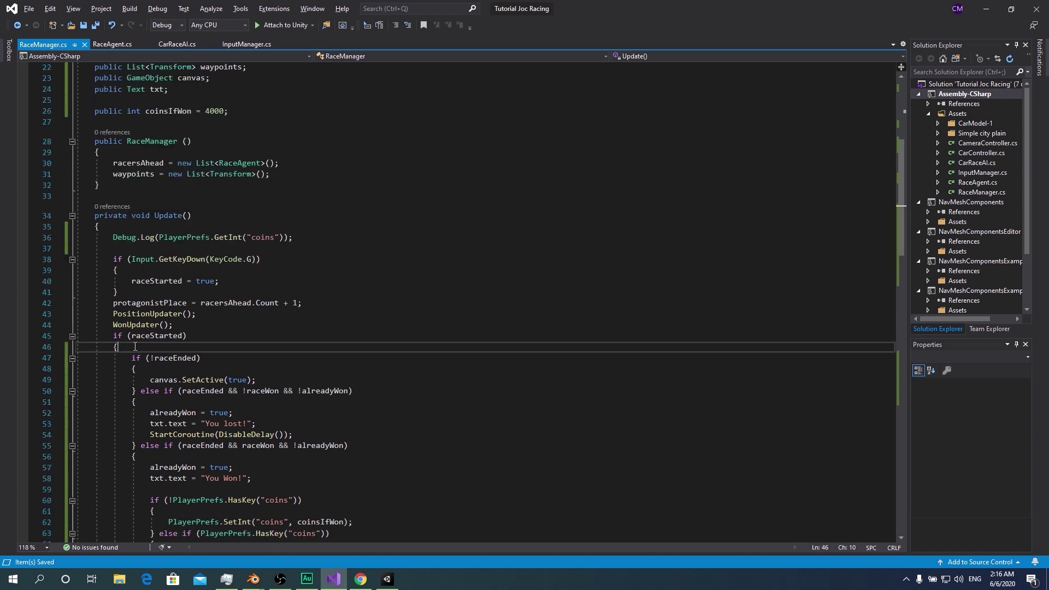
{"action": "key", "text": "Return"}
{"action": "scroll", "coordinate": [236, 263], "scroll_direction": "down", "scroll_amount": 1}
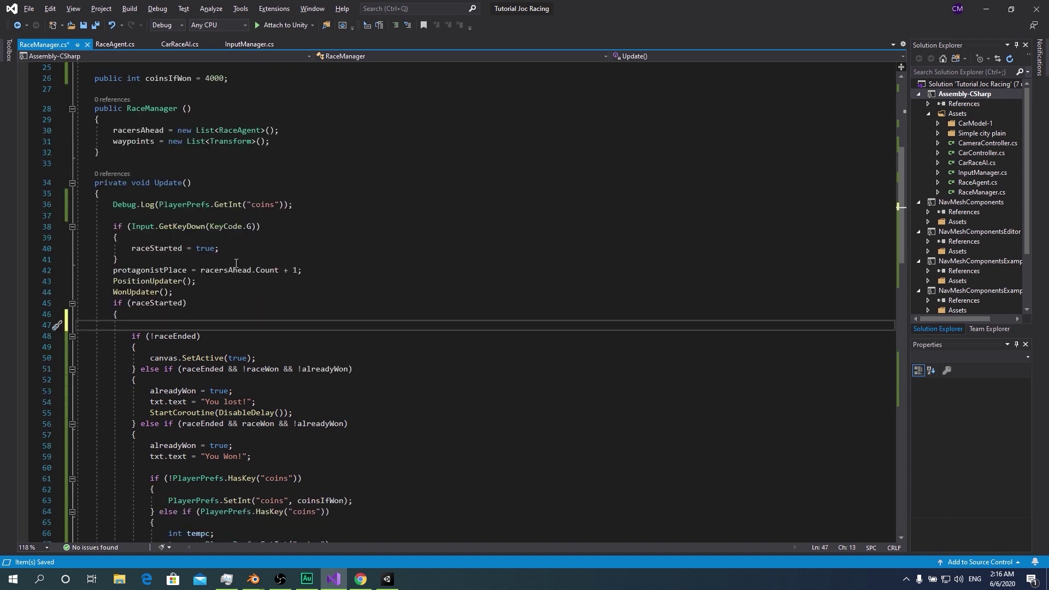
{"action": "type", "text": "txt."}
{"action": "type", "text": "text = "}
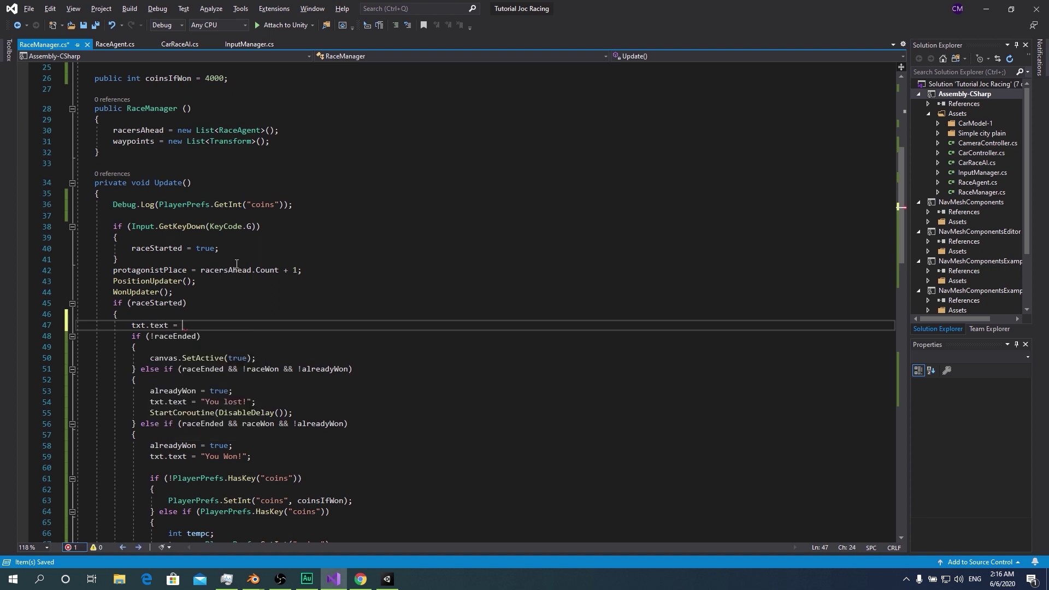
{"action": "type", "text": "protagonistPlace.ToString()"}
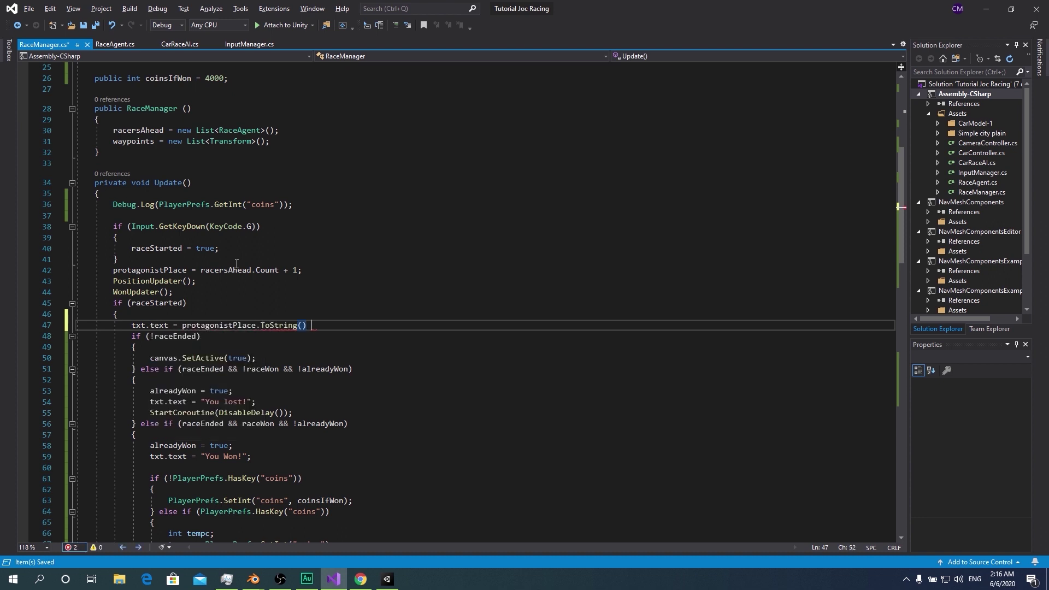
{"action": "type", "text": " + \"/\" +"}
{"action": "scroll", "coordinate": [149, 123], "scroll_direction": "up", "scroll_amount": 2}
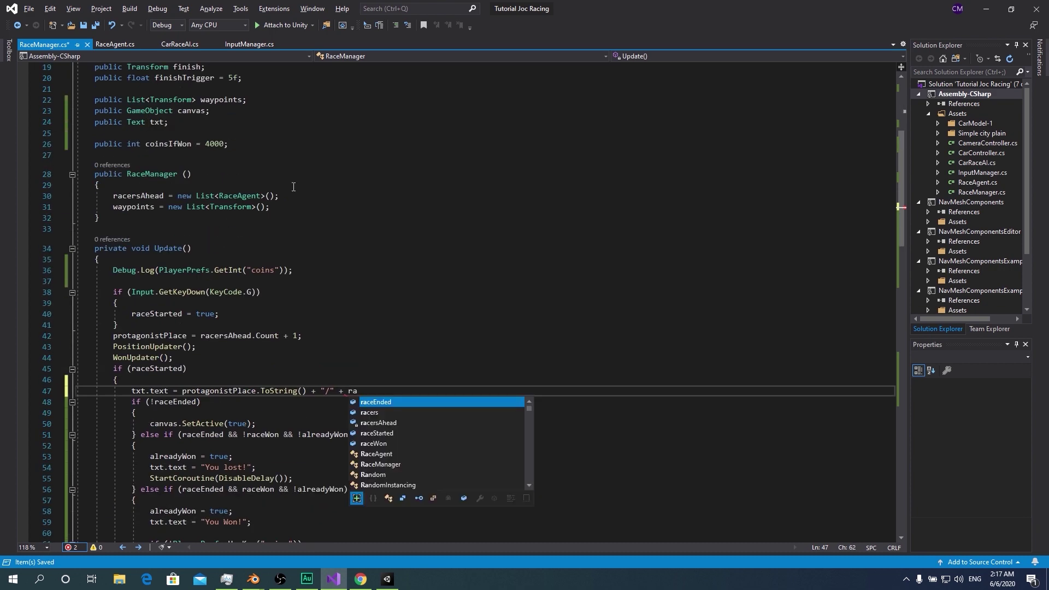
{"action": "type", "text": "racers.Length;"}
{"action": "scroll", "coordinate": [255, 278], "scroll_direction": "up", "scroll_amount": 6}
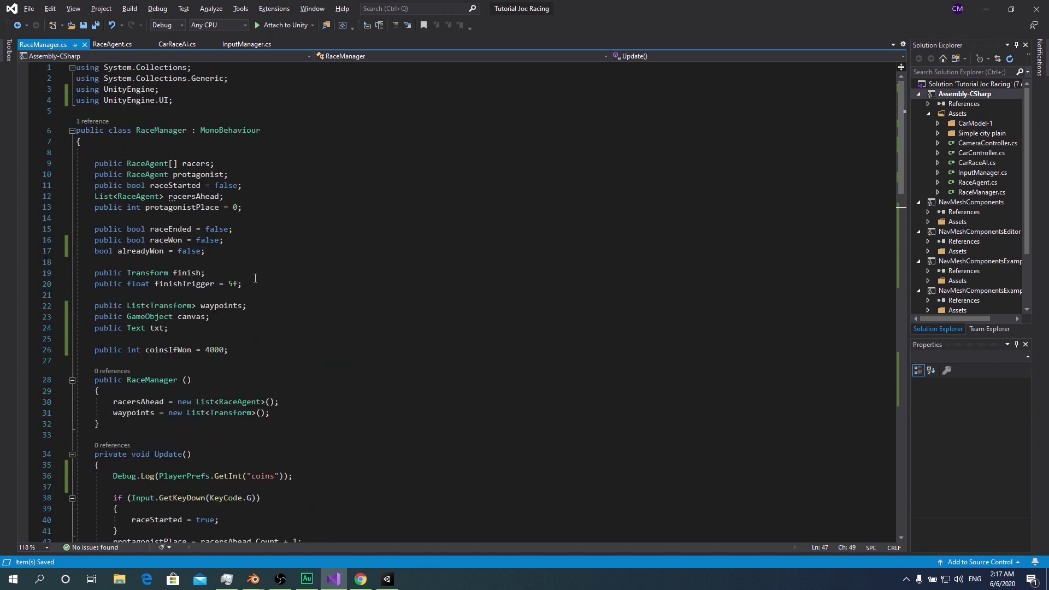
Declare a racersWon counter field after protagonistPlace
{"action": "left_click", "coordinate": [252, 218]}
{"action": "key", "text": "Return"}
{"action": "key", "text": "Return"}
{"action": "key", "text": "Up"}
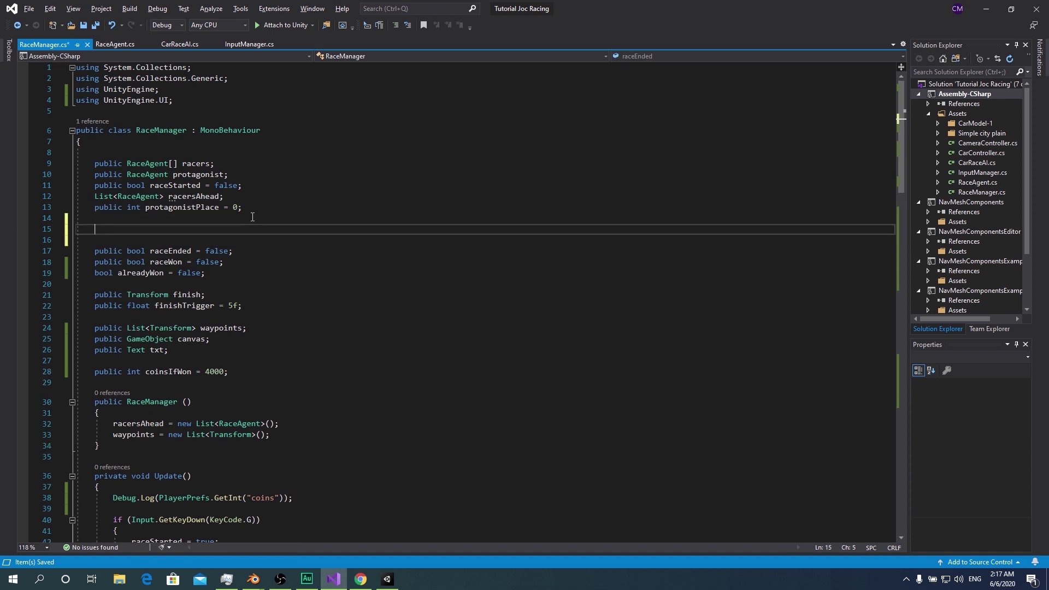
{"action": "type", "text": "int race"}
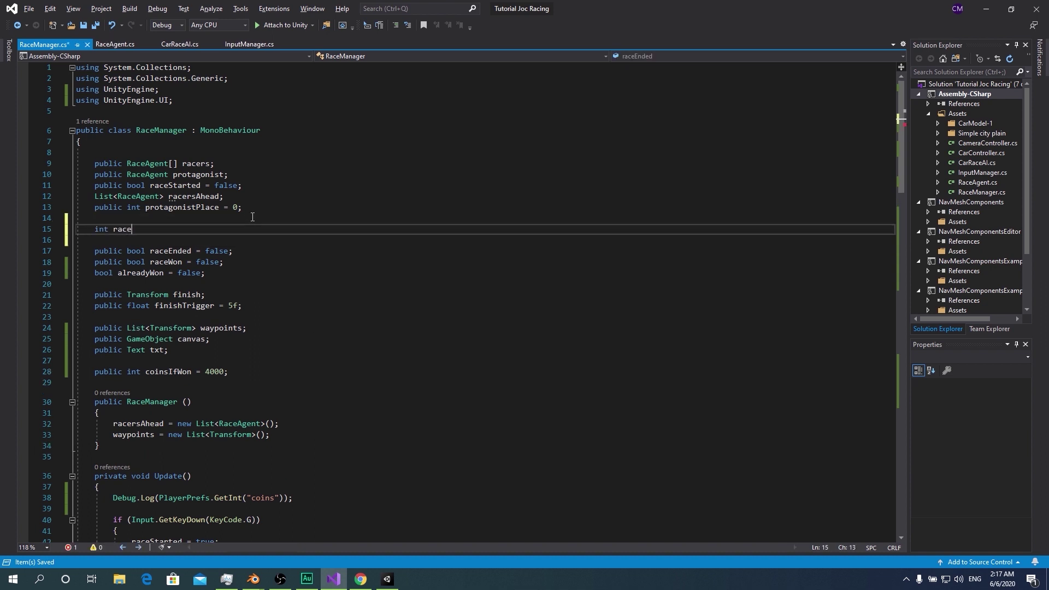
{"action": "type", "text": "rsWon;"}
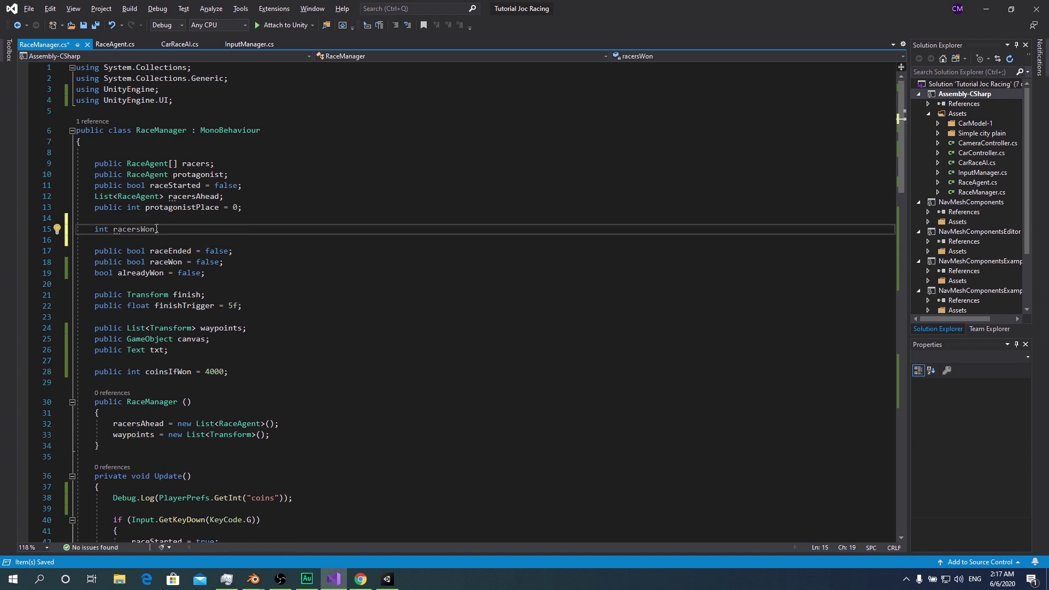
{"action": "scroll", "coordinate": [238, 237], "scroll_direction": "down", "scroll_amount": 12}
{"action": "scroll", "coordinate": [239, 236], "scroll_direction": "down", "scroll_amount": 13}
{"action": "scroll", "coordinate": [238, 237], "scroll_direction": "down", "scroll_amount": 6}
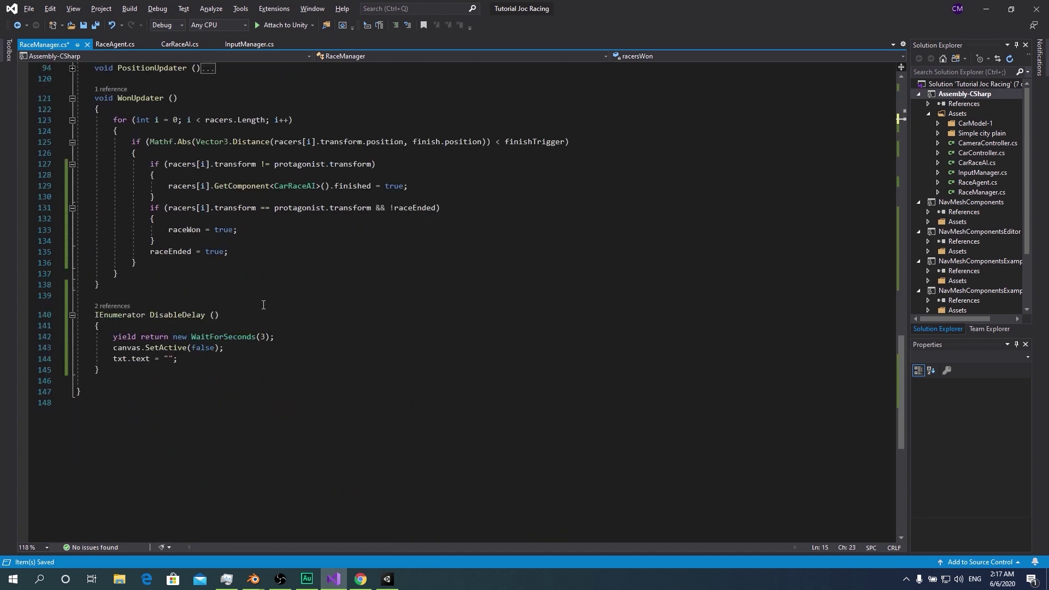
{"action": "scroll", "coordinate": [238, 301], "scroll_direction": "up", "scroll_amount": 2}
{"action": "scroll", "coordinate": [237, 367], "scroll_direction": "up", "scroll_amount": 4}
{"action": "scroll", "coordinate": [237, 367], "scroll_direction": "down", "scroll_amount": 4}
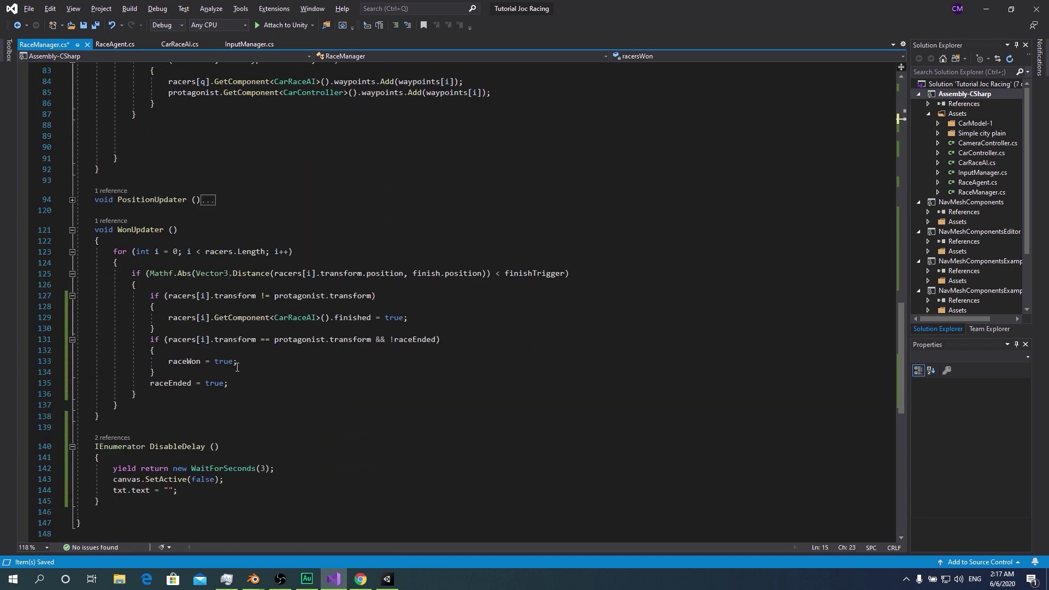
Increment racersWon below finished = true in the opponent-finished block
{"action": "left_click", "coordinate": [231, 244]}
{"action": "left_click", "coordinate": [431, 252]}
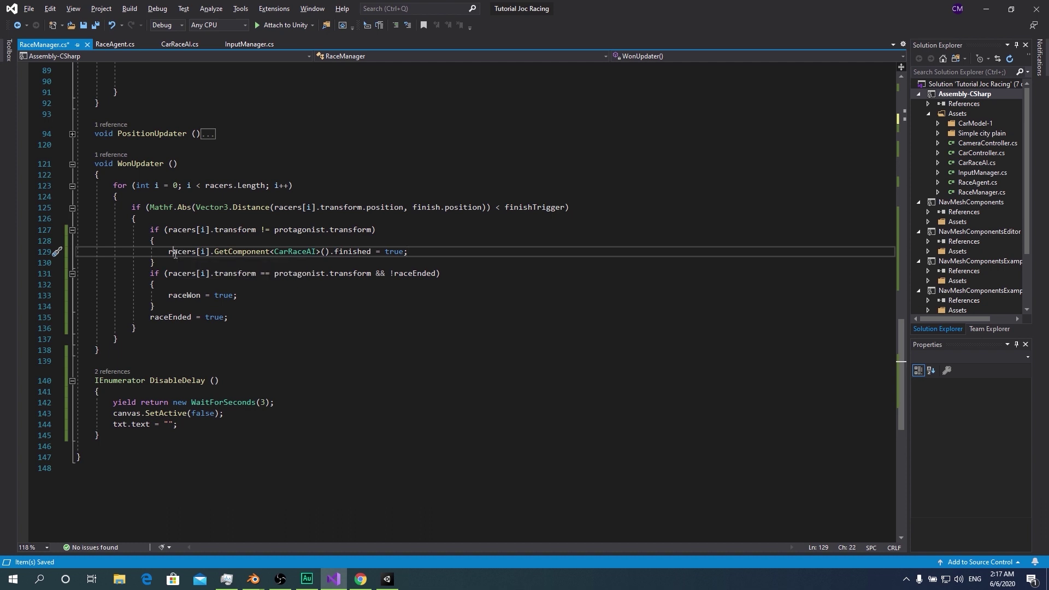
{"action": "key", "text": "Return"}
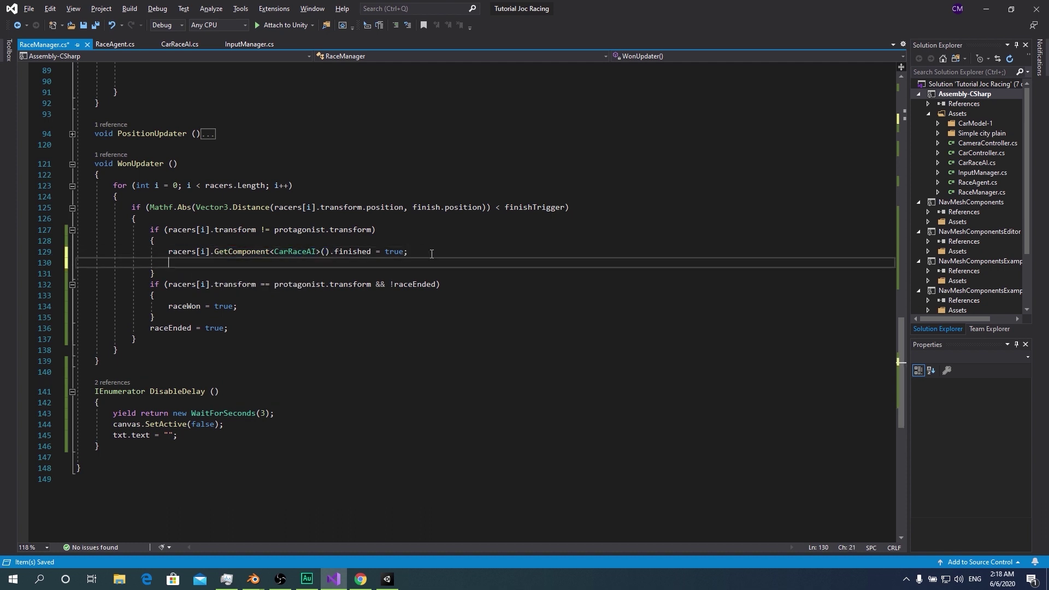
{"action": "type", "text": "racersWon"}
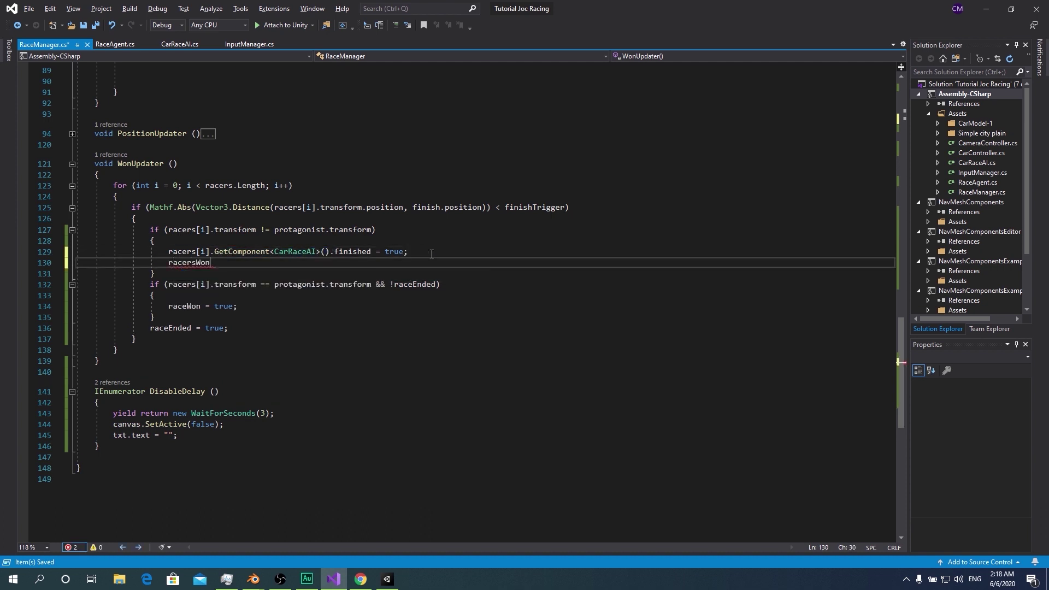
{"action": "type", "text": "++;"}
{"action": "scroll", "coordinate": [383, 260], "scroll_direction": "up", "scroll_amount": 10}
{"action": "scroll", "coordinate": [350, 264], "scroll_direction": "up", "scroll_amount": 4}
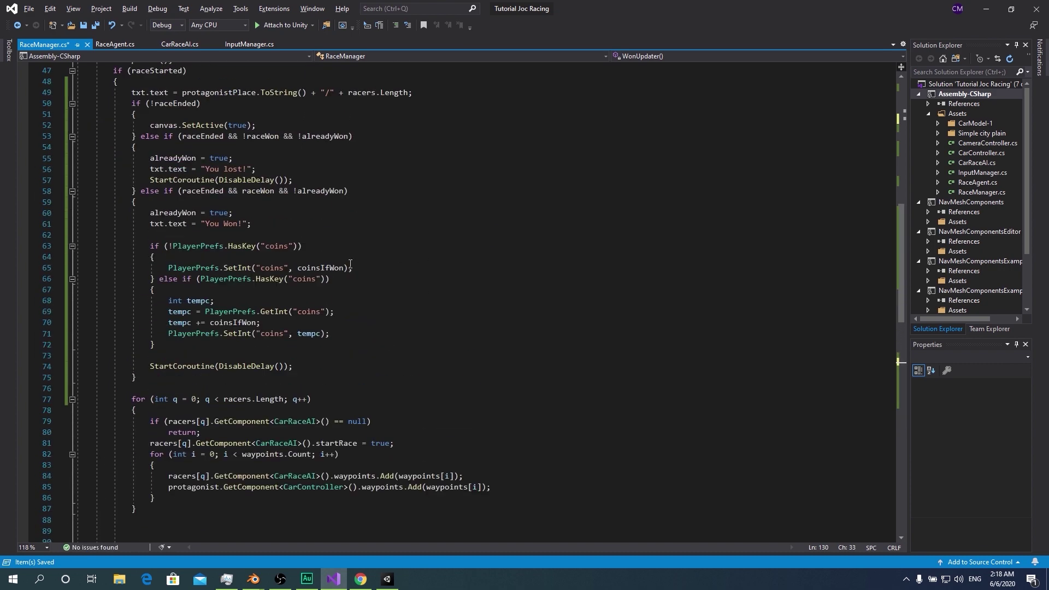
{"action": "scroll", "coordinate": [350, 264], "scroll_direction": "down", "scroll_amount": 11}
{"action": "scroll", "coordinate": [350, 264], "scroll_direction": "down", "scroll_amount": 4}
{"action": "scroll", "coordinate": [273, 251], "scroll_direction": "up", "scroll_amount": 8}
{"action": "scroll", "coordinate": [202, 243], "scroll_direction": "up", "scroll_amount": 20}
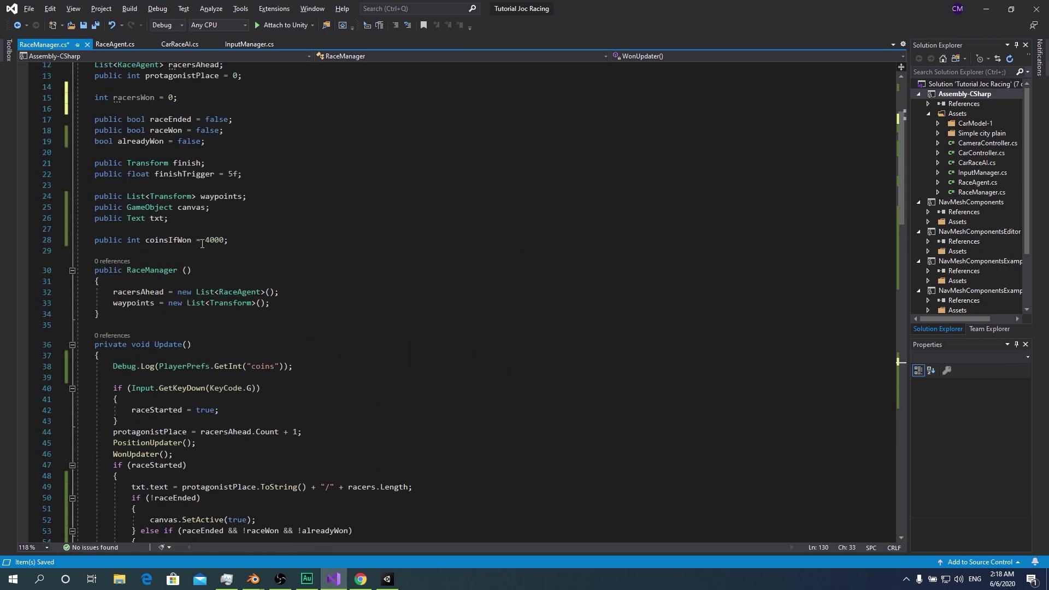
{"action": "scroll", "coordinate": [201, 243], "scroll_direction": "up", "scroll_amount": 1}
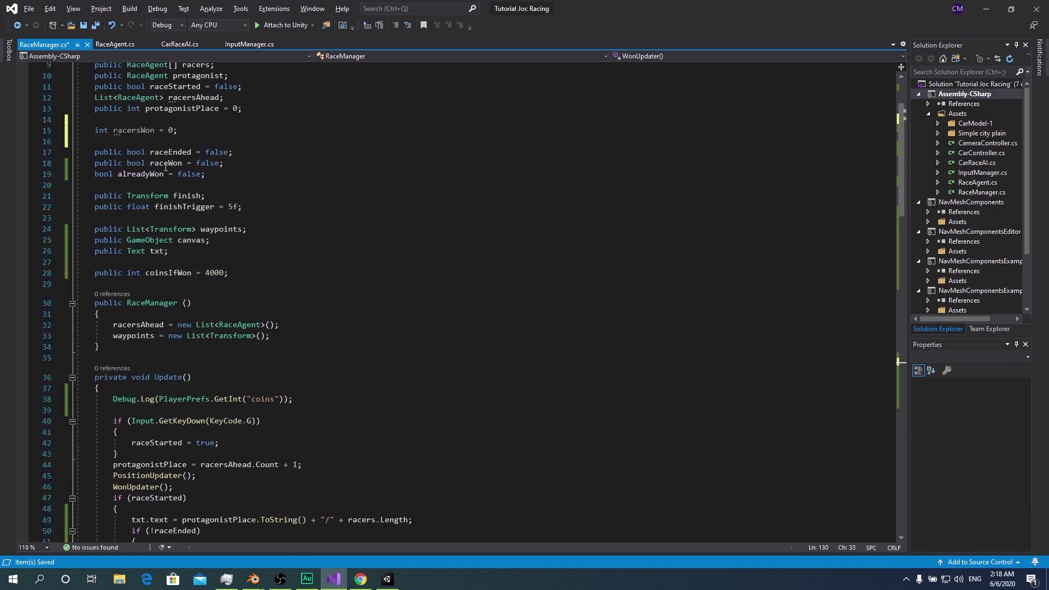
Add racersWon to protagonistPlace in the race text line and save the script
{"action": "left_click", "coordinate": [241, 108]}
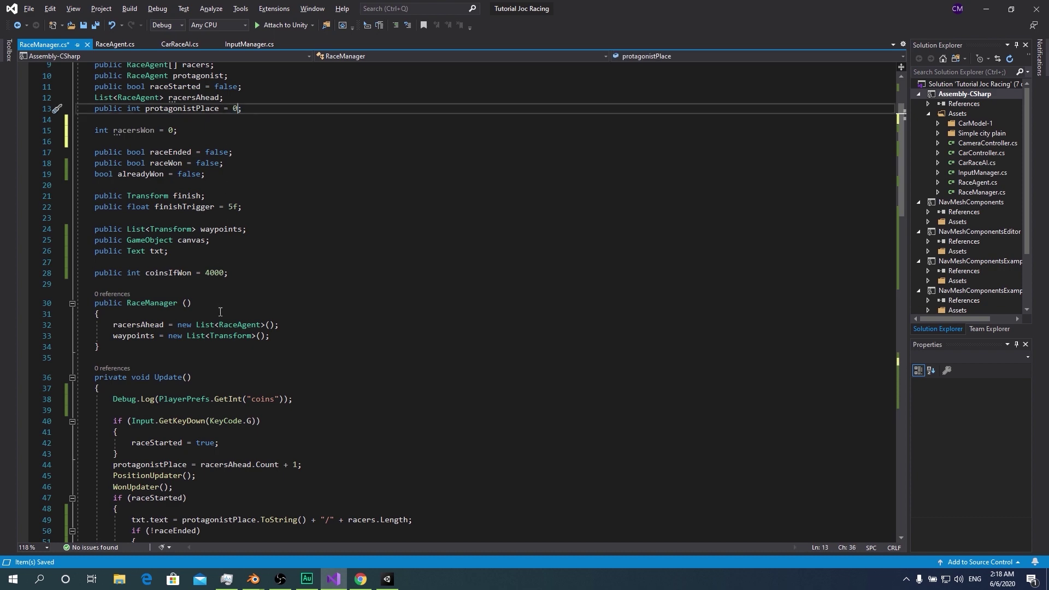
{"action": "scroll", "coordinate": [220, 311], "scroll_direction": "down", "scroll_amount": 9}
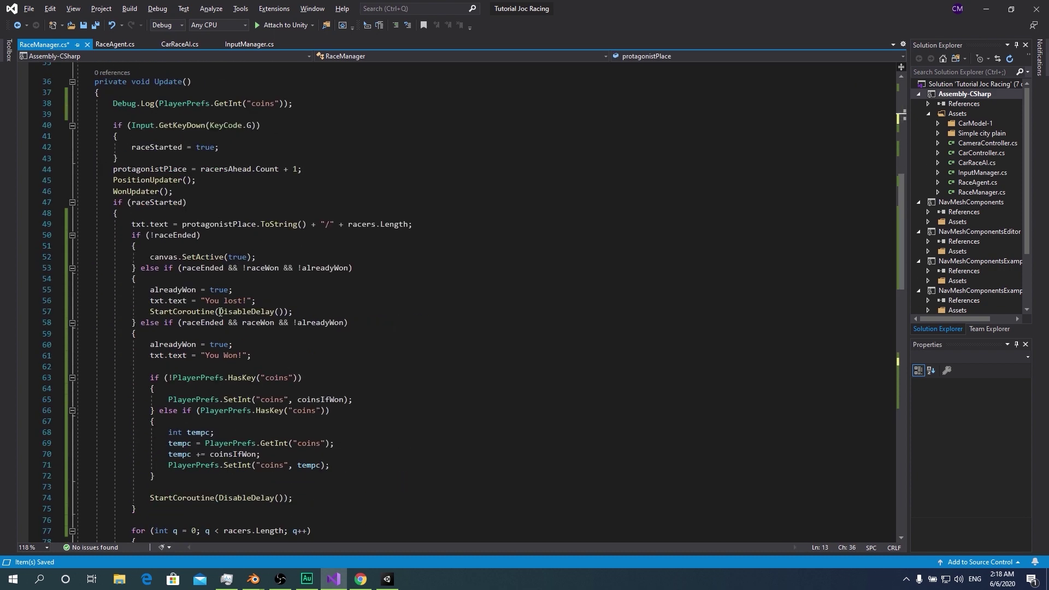
{"action": "left_click", "coordinate": [303, 224]}
{"action": "key", "text": "ctrl+Left"}
{"action": "key", "text": "ctrl+Left"}
{"action": "key", "text": "ctrl+Left"}
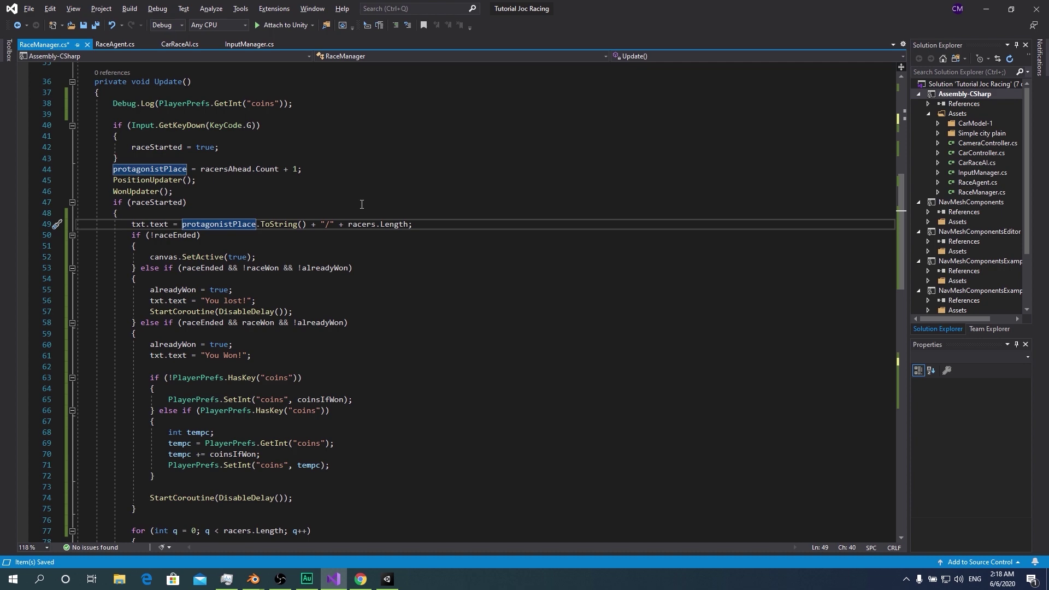
{"action": "type", "text": "+"}
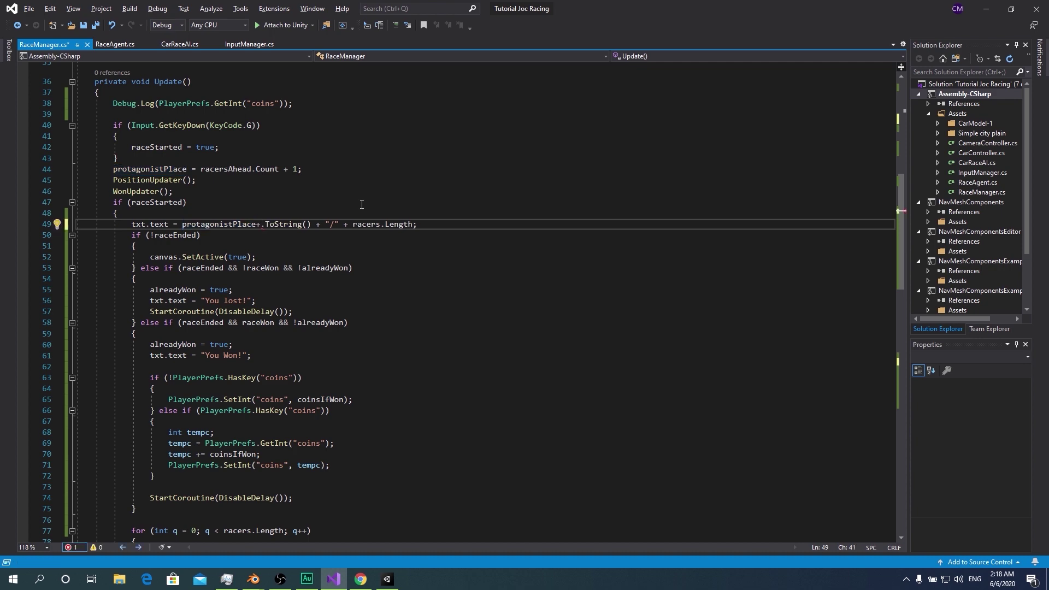
{"action": "scroll", "coordinate": [361, 205], "scroll_direction": "up", "scroll_amount": 5}
{"action": "scroll", "coordinate": [361, 204], "scroll_direction": "up", "scroll_amount": 3}
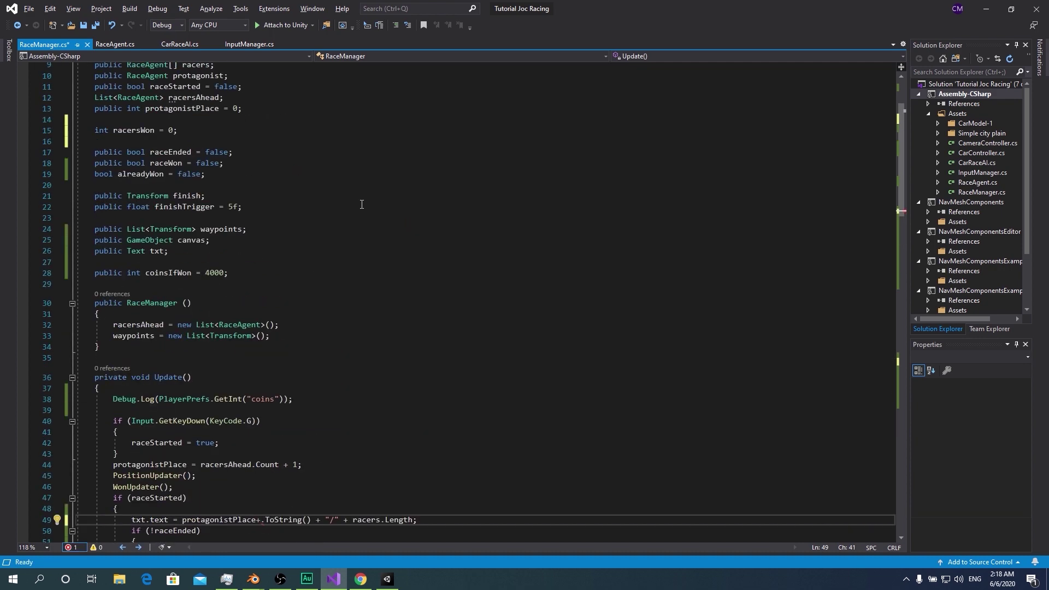
{"action": "type", "text": "racersWon"}
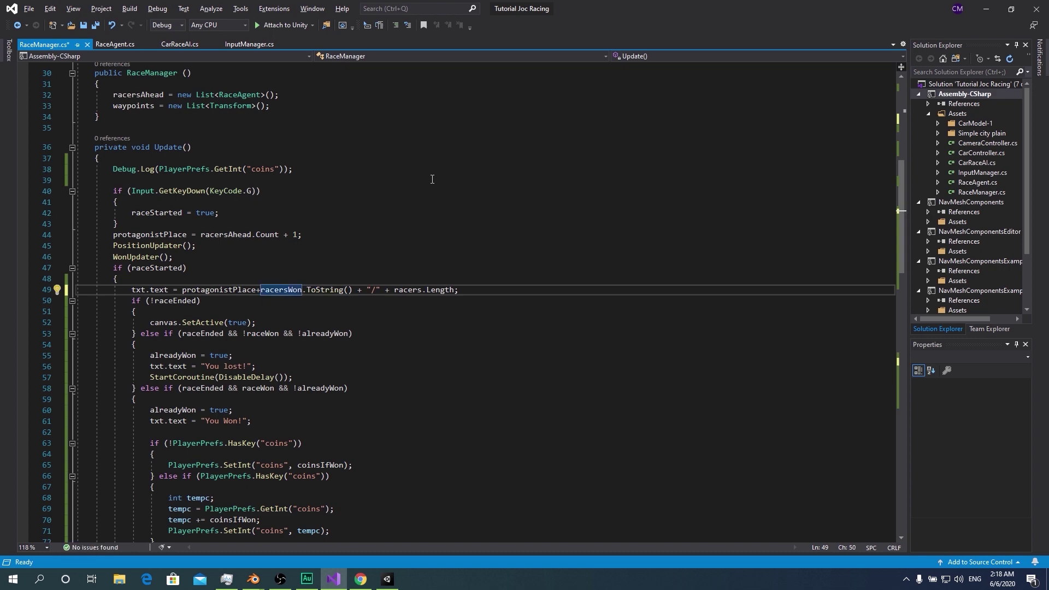
{"action": "key", "text": "ctrl+s"}
{"action": "key", "text": "Down"}
{"action": "left_click", "coordinate": [387, 579]}
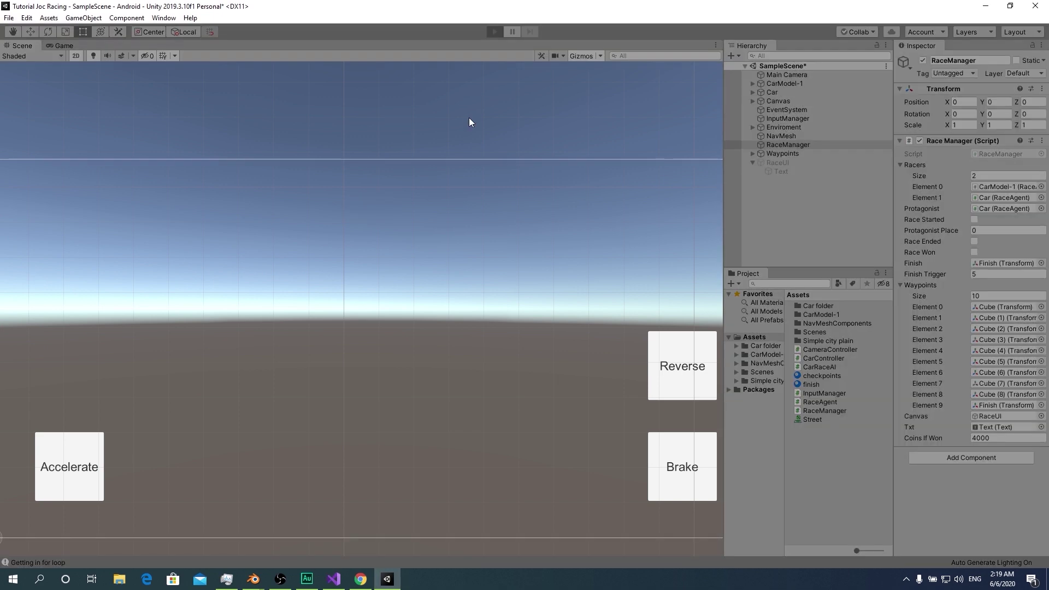
Playtest the race in Play mode
{"action": "key", "text": "ctrl+p"}
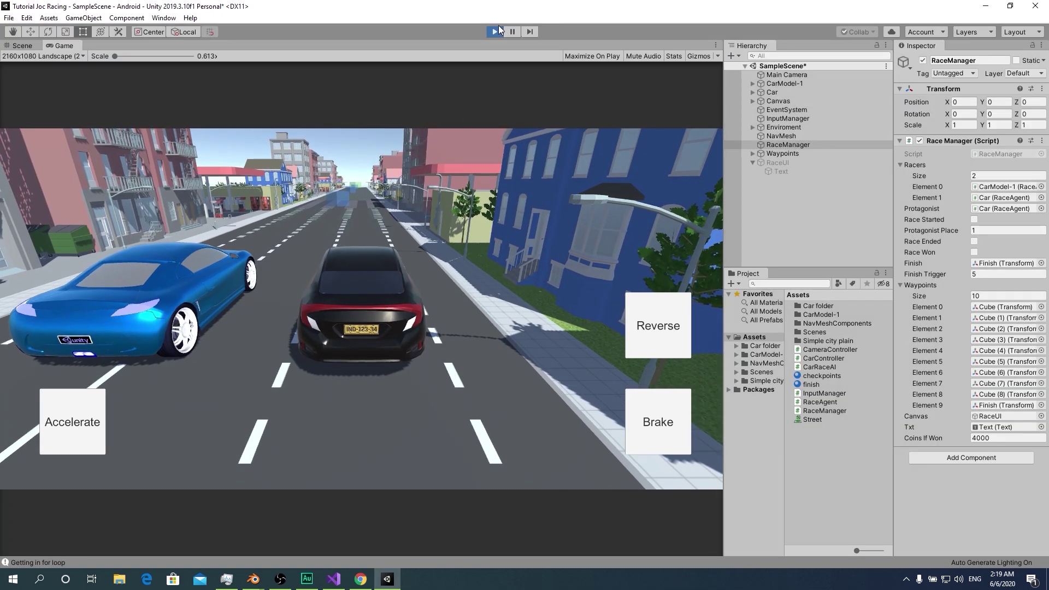
{"action": "left_click", "coordinate": [498, 32]}
{"action": "left_click", "coordinate": [495, 32]}
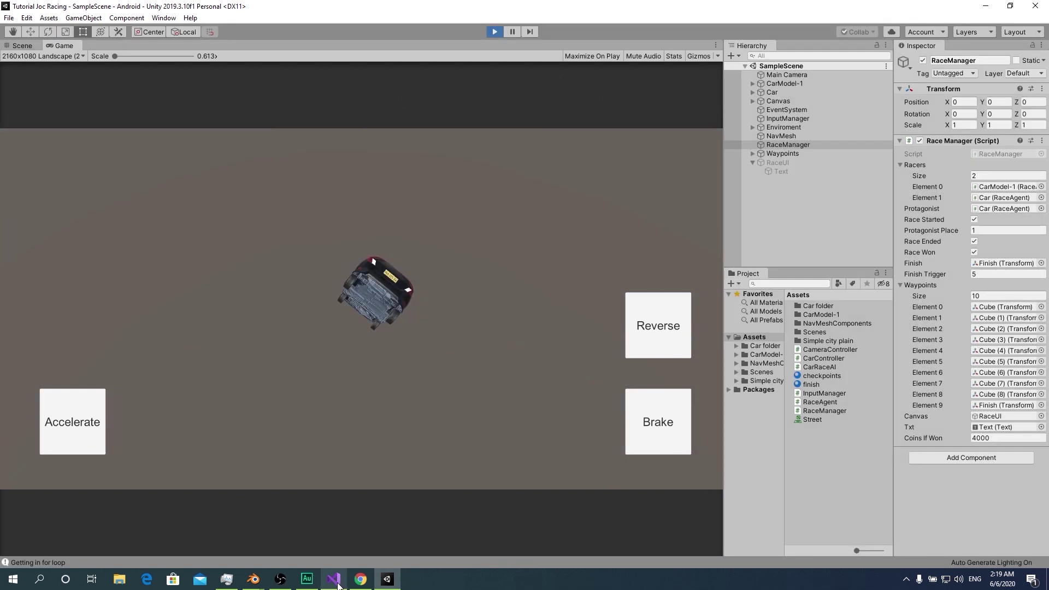
Comment out the coins Debug.Log line, save, and run another test race
{"action": "left_click", "coordinate": [333, 579]}
{"action": "scroll", "coordinate": [310, 416], "scroll_direction": "down", "scroll_amount": 8}
{"action": "scroll", "coordinate": [309, 416], "scroll_direction": "down", "scroll_amount": 8}
{"action": "scroll", "coordinate": [310, 416], "scroll_direction": "up", "scroll_amount": 14}
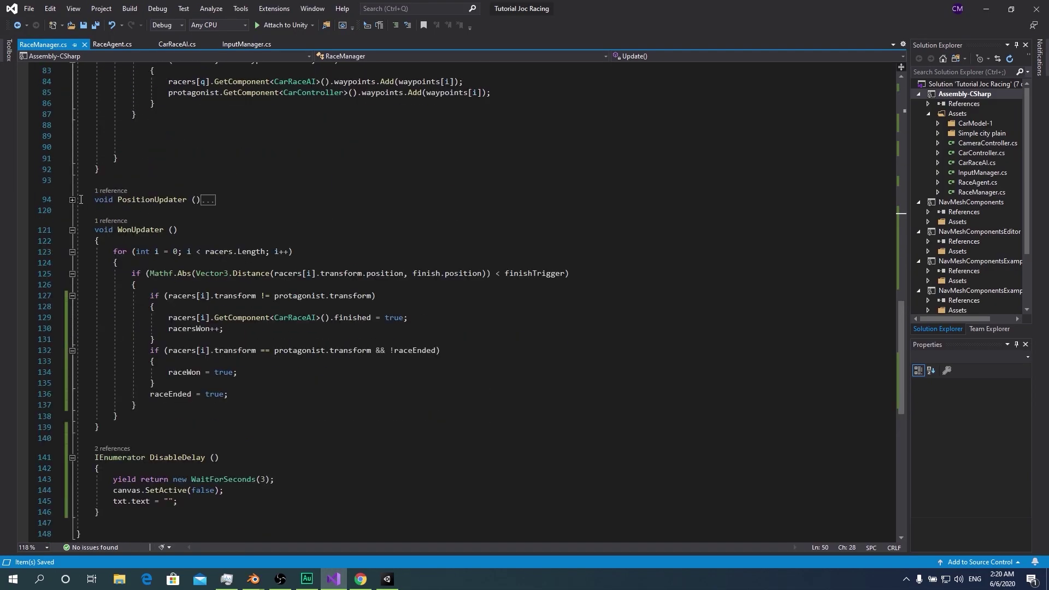
{"action": "left_click", "coordinate": [152, 363]}
{"action": "type", "text": "//"}
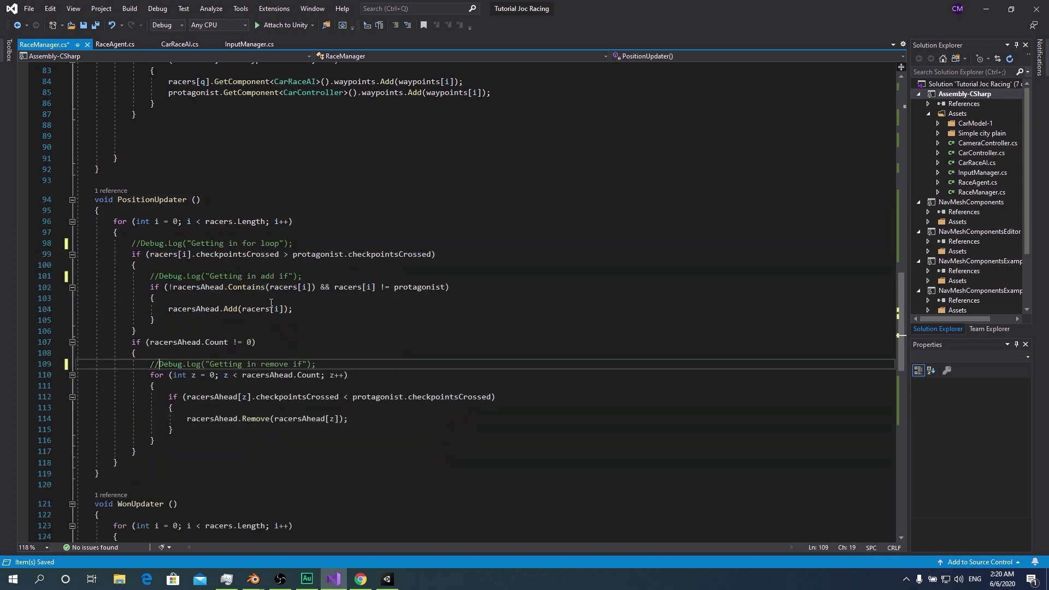
{"action": "key", "text": "ctrl+s"}
{"action": "left_click", "coordinate": [388, 579]}
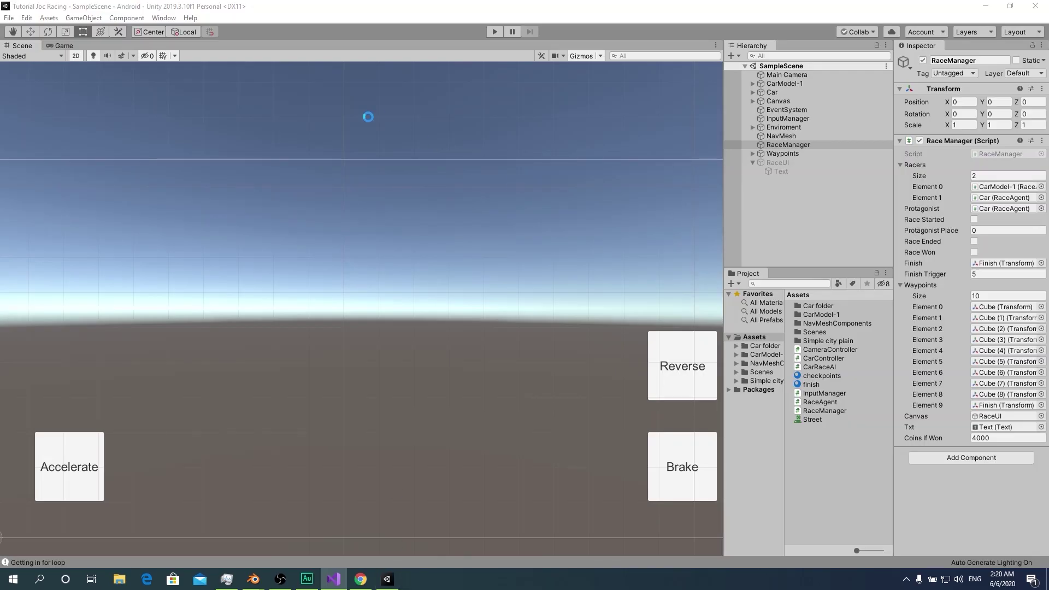
{"action": "left_click", "coordinate": [495, 32]}
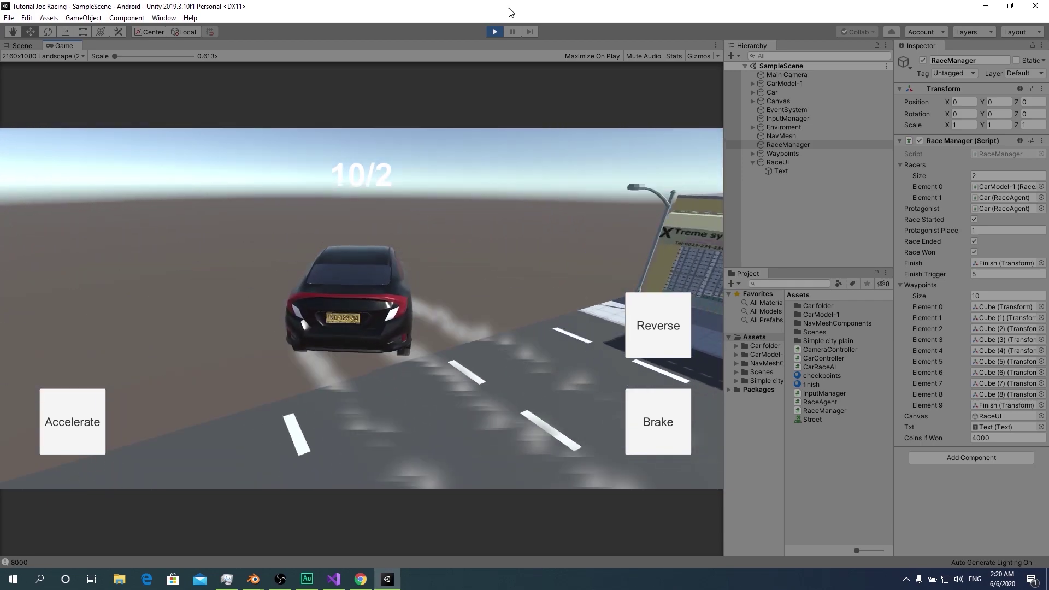
{"action": "left_click", "coordinate": [495, 31]}
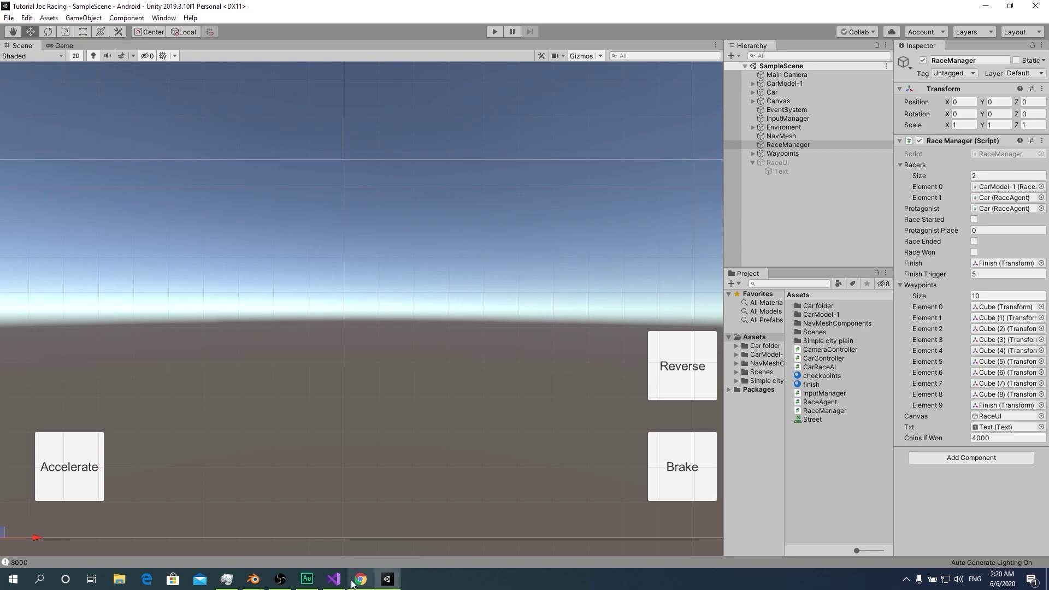
Wrap protagonistPlace+racersWon in parentheses on line 49 so it adds numerically
{"action": "left_click", "coordinate": [333, 579]}
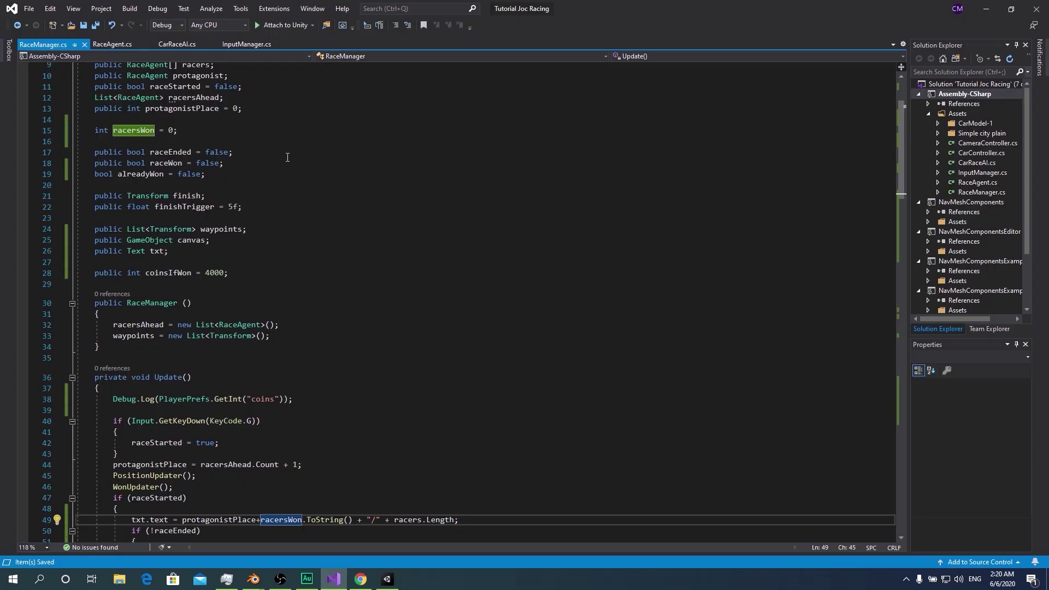
{"action": "left_click", "coordinate": [169, 130]}
{"action": "left_click", "coordinate": [304, 519]}
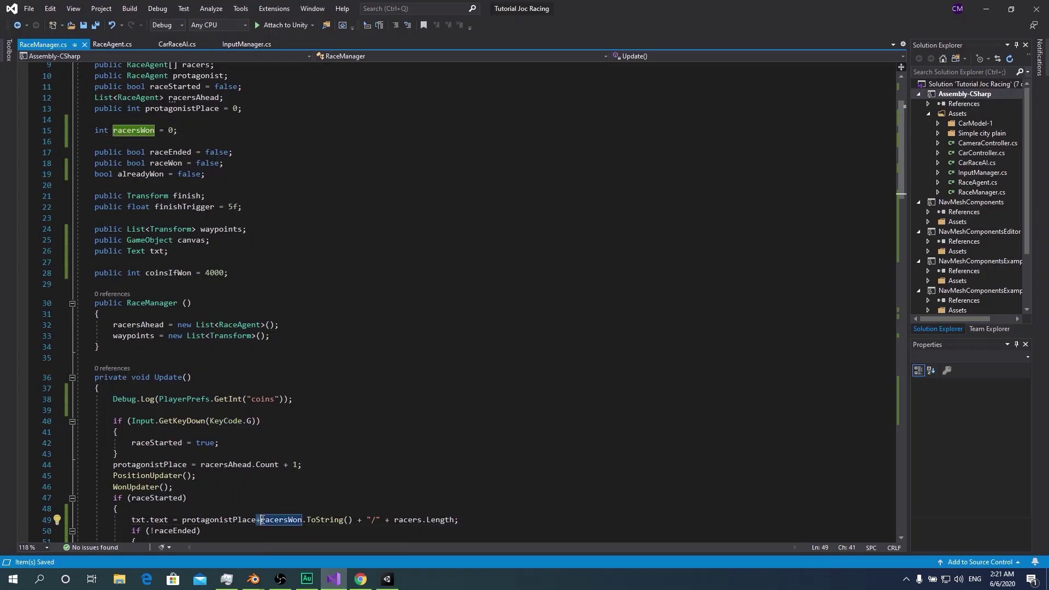
{"action": "type", "text": ")"}
{"action": "key", "text": "ctrl+Left"}
{"action": "key", "text": "ctrl+Left"}
{"action": "key", "text": "ctrl+Left"}
{"action": "type", "text": "("}
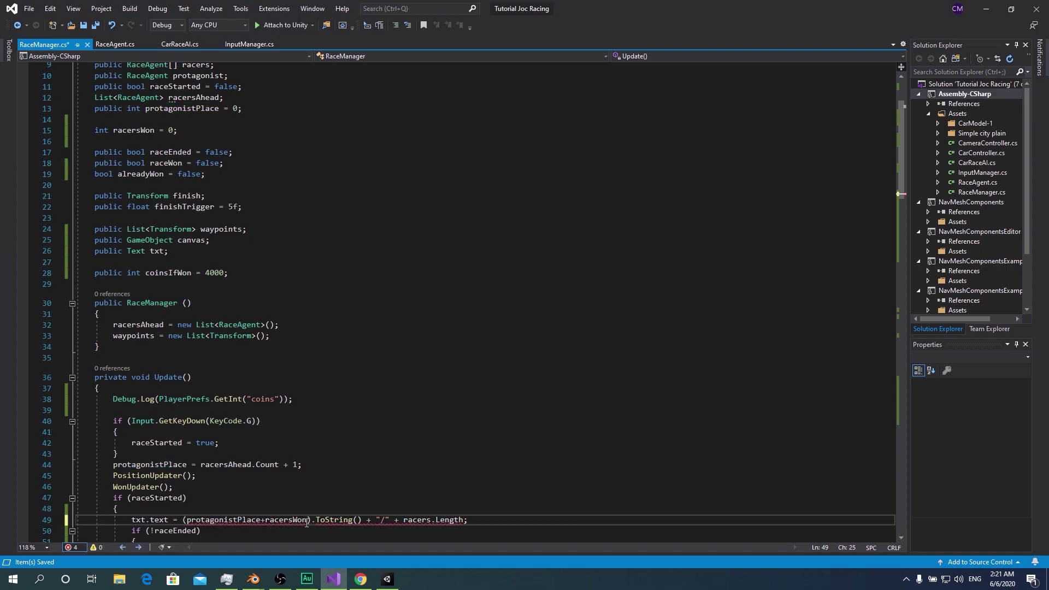
{"action": "left_click", "coordinate": [387, 579]}
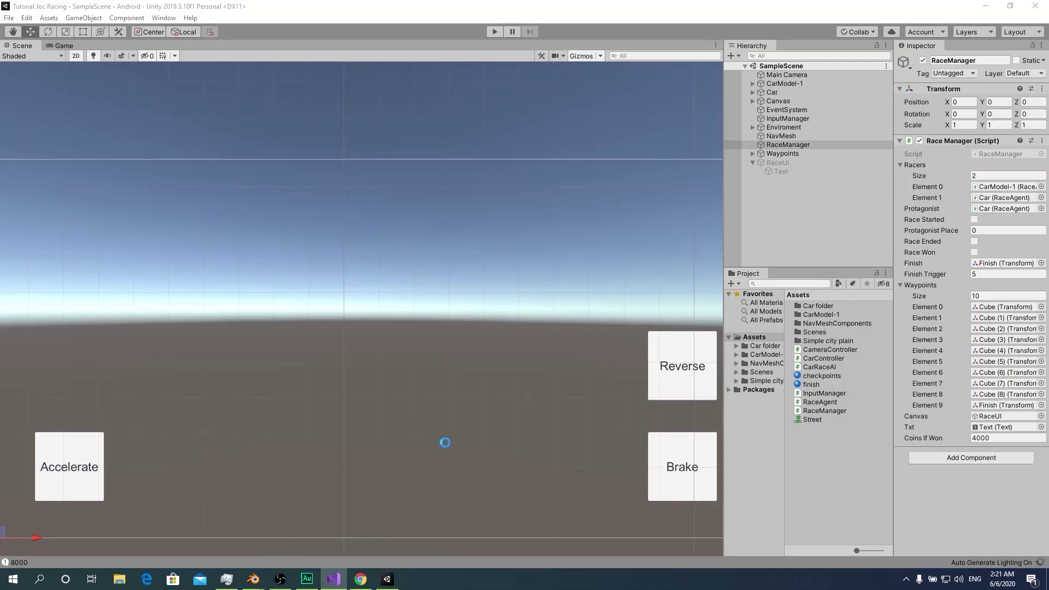
Run a test race, confirm the place label reads 1/2, then go back to RaceManager.cs
{"action": "left_click", "coordinate": [494, 32]}
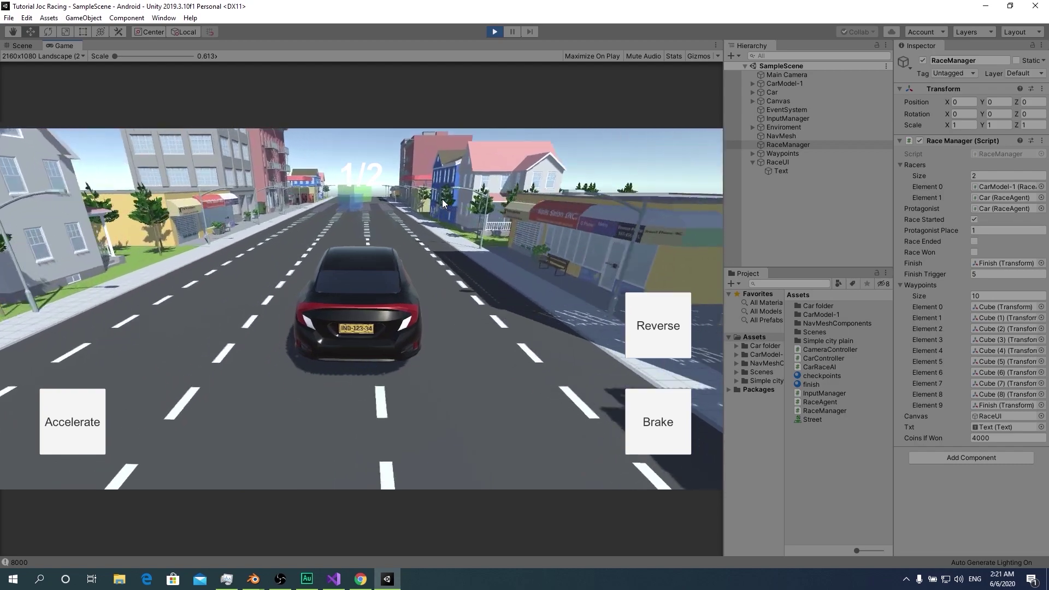
{"action": "left_click", "coordinate": [494, 32]}
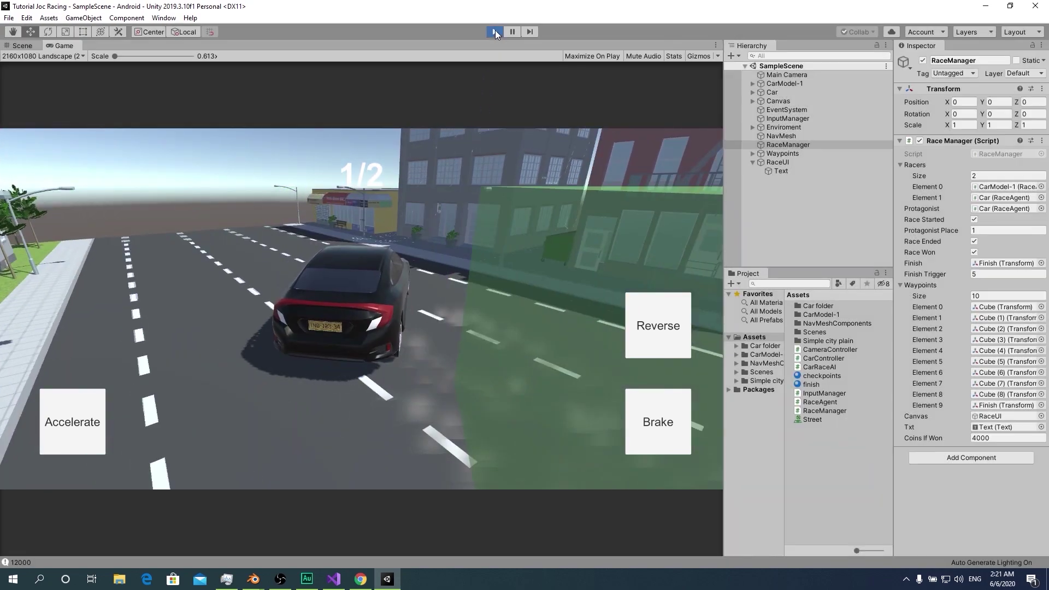
{"action": "left_click", "coordinate": [333, 579]}
{"action": "scroll", "coordinate": [379, 372], "scroll_direction": "down", "scroll_amount": 8}
Cut the txt.text position line and place it inside an if (!raceEnded) block
{"action": "scroll", "coordinate": [248, 338], "scroll_direction": "up", "scroll_amount": 1}
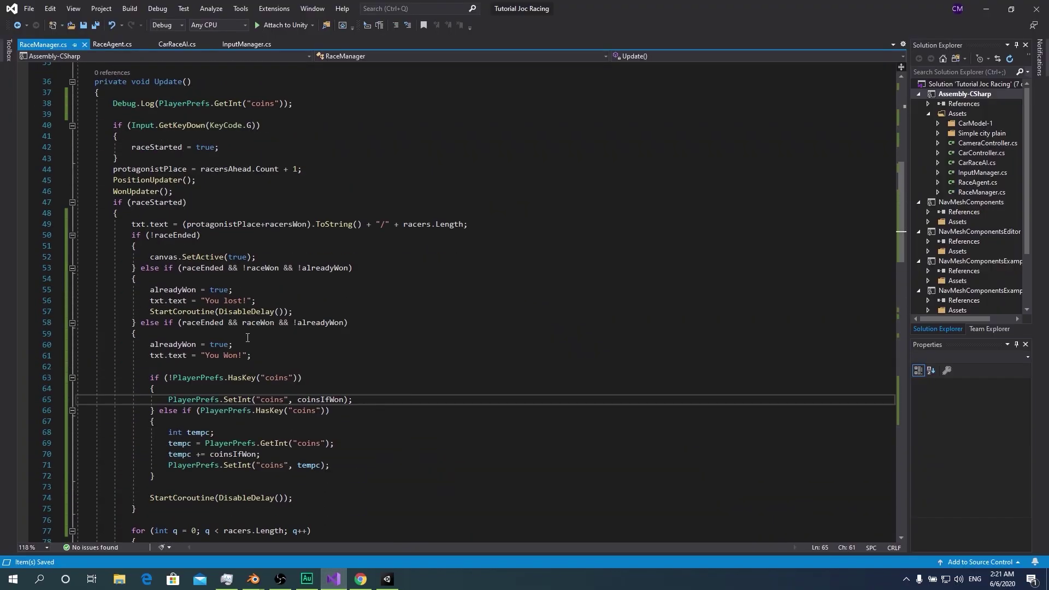
{"action": "scroll", "coordinate": [198, 173], "scroll_direction": "down", "scroll_amount": 3}
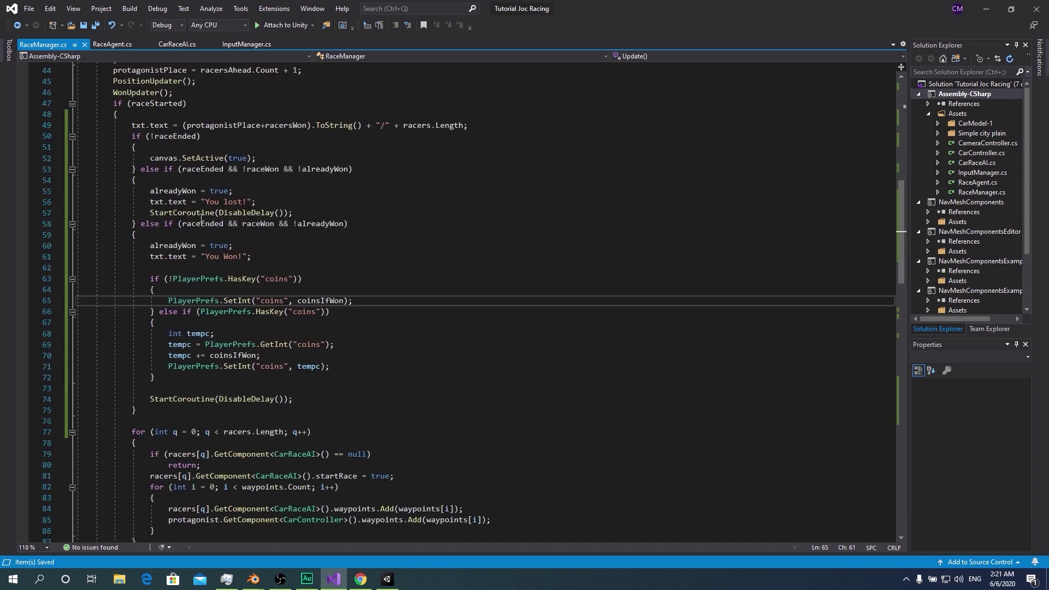
{"action": "scroll", "coordinate": [186, 219], "scroll_direction": "up", "scroll_amount": 2}
{"action": "scroll", "coordinate": [175, 262], "scroll_direction": "up", "scroll_amount": 7}
{"action": "scroll", "coordinate": [173, 279], "scroll_direction": "down", "scroll_amount": 7}
{"action": "scroll", "coordinate": [172, 279], "scroll_direction": "down", "scroll_amount": 7}
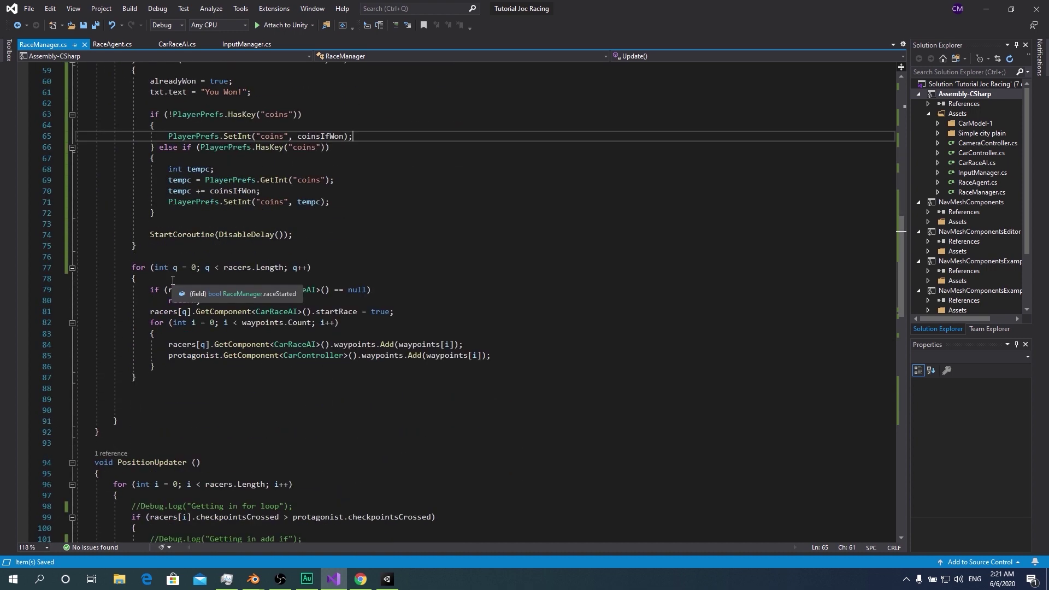
{"action": "scroll", "coordinate": [266, 212], "scroll_direction": "up", "scroll_amount": 9}
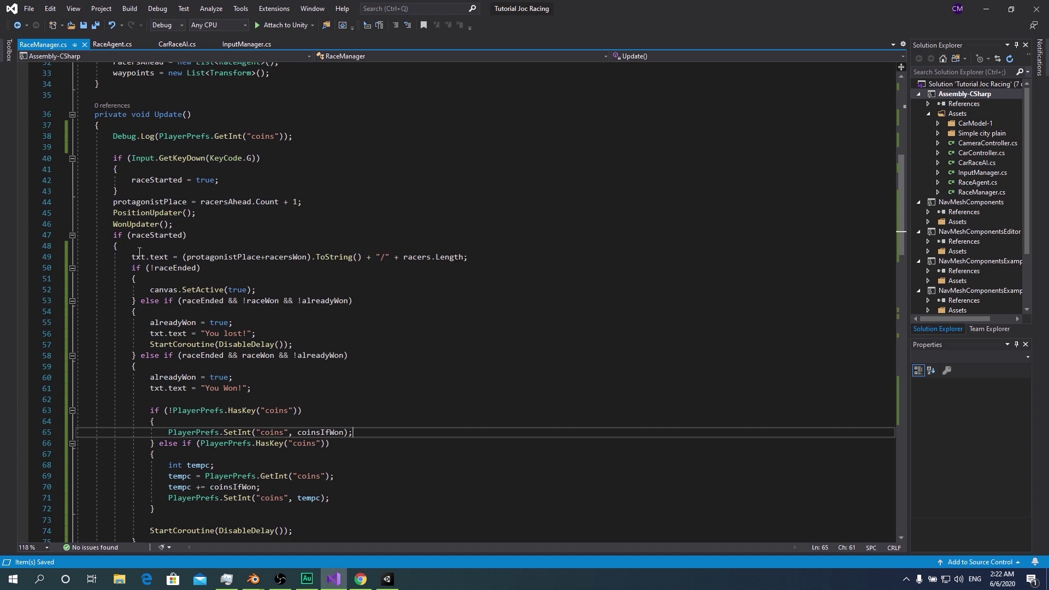
{"action": "left_click_drag", "start_coordinate": [131, 257], "coordinate": [506, 253]}
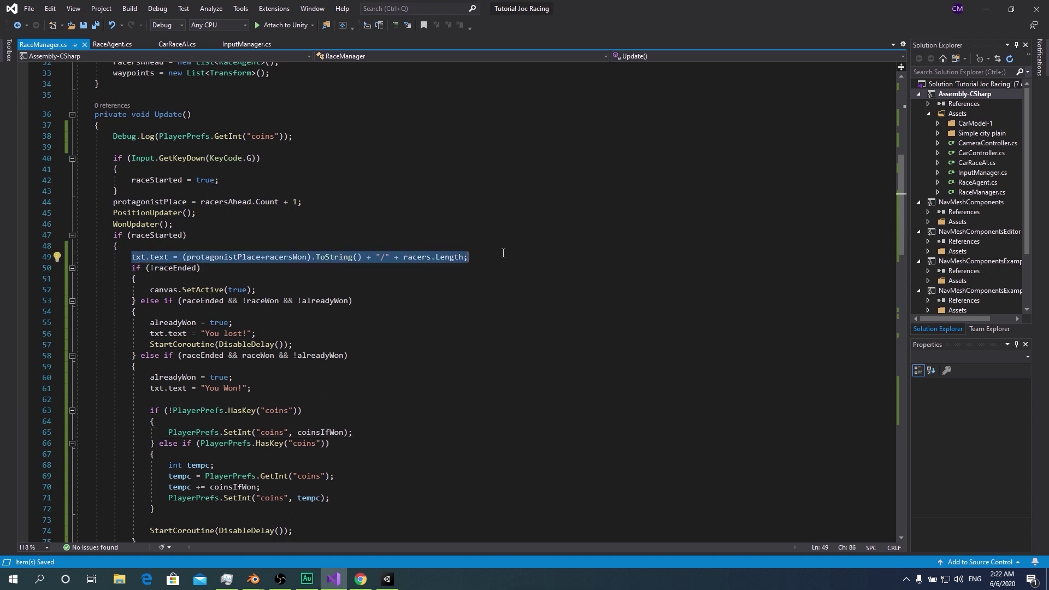
{"action": "key", "text": "ctrl+x"}
{"action": "type", "text": "if ("}
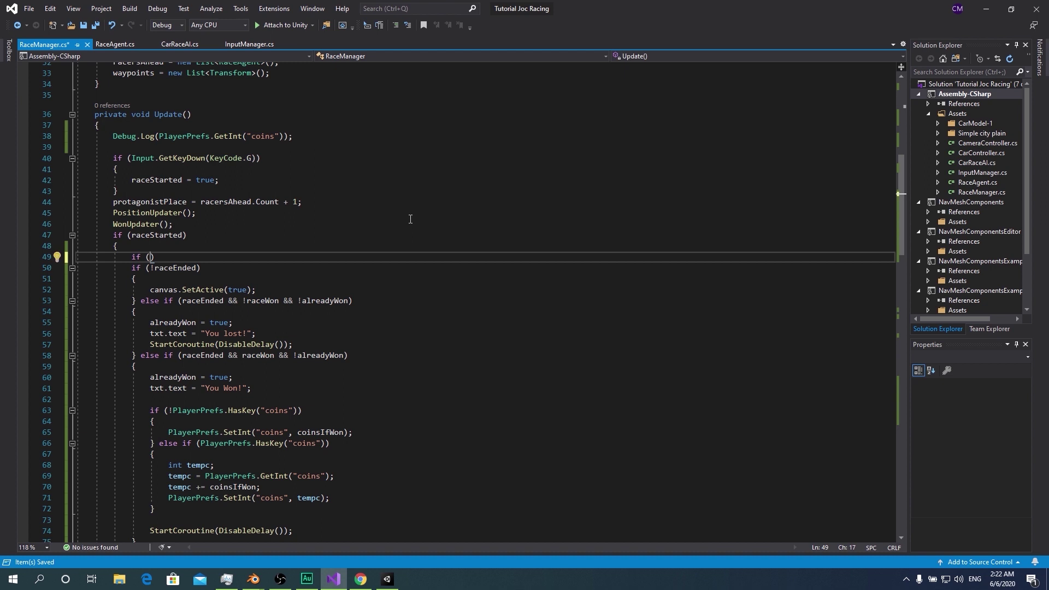
{"action": "type", "text": "!al"}
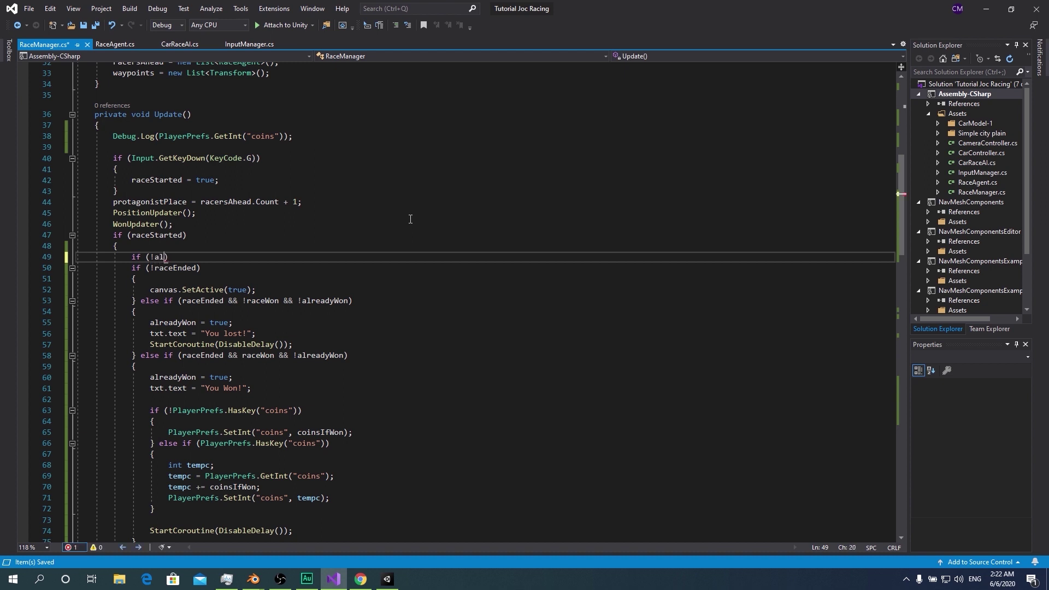
{"action": "key", "text": "BackSpace"}
{"action": "key", "text": "BackSpace"}
{"action": "key", "text": "Escape"}
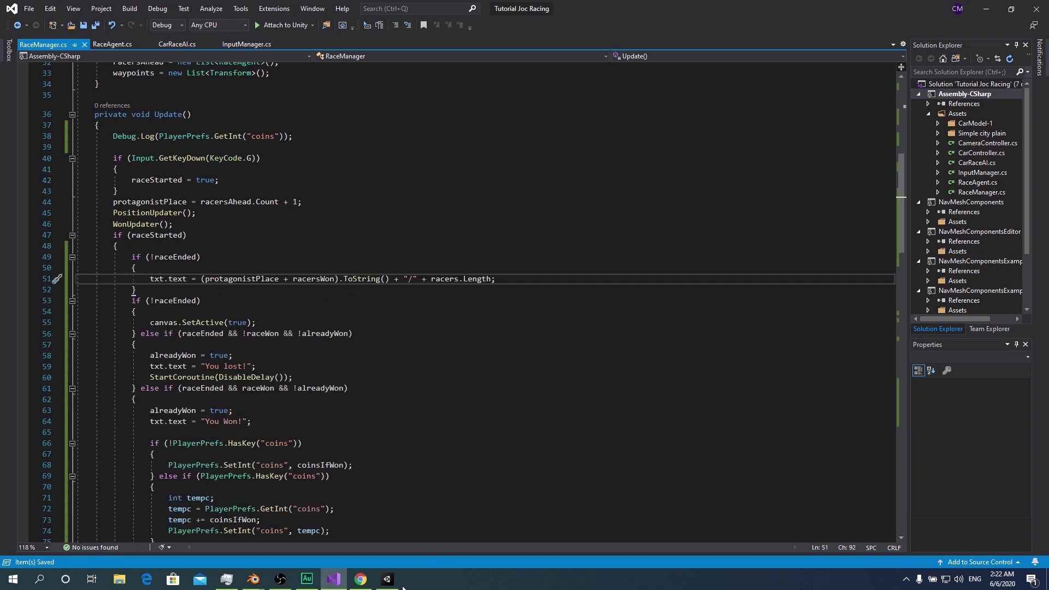
{"action": "left_click", "coordinate": [388, 581]}
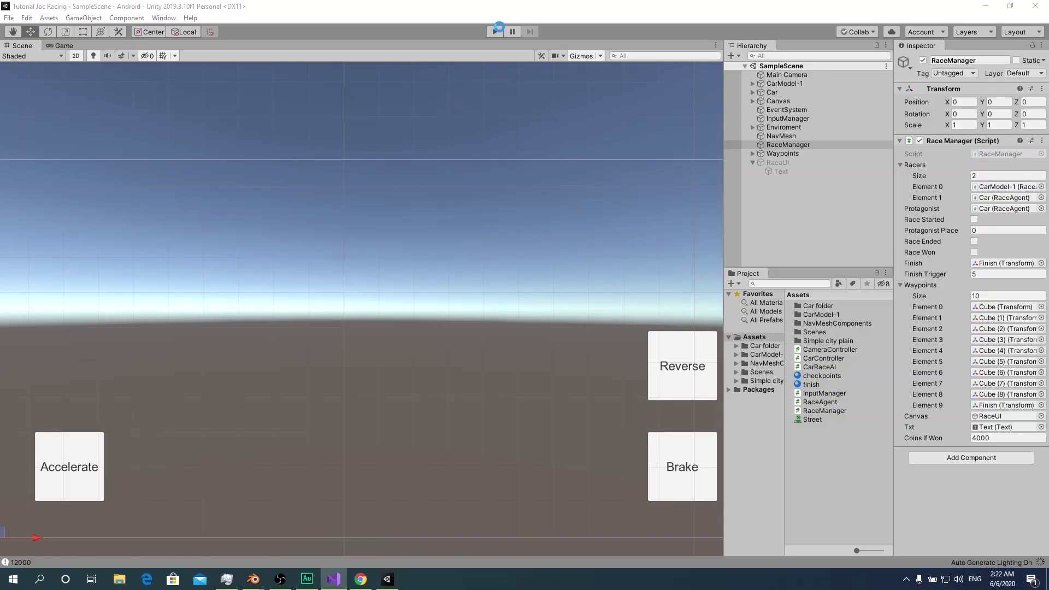
Drive a test race to a first-place finish, then return to Visual Studio
{"action": "left_click", "coordinate": [495, 32]}
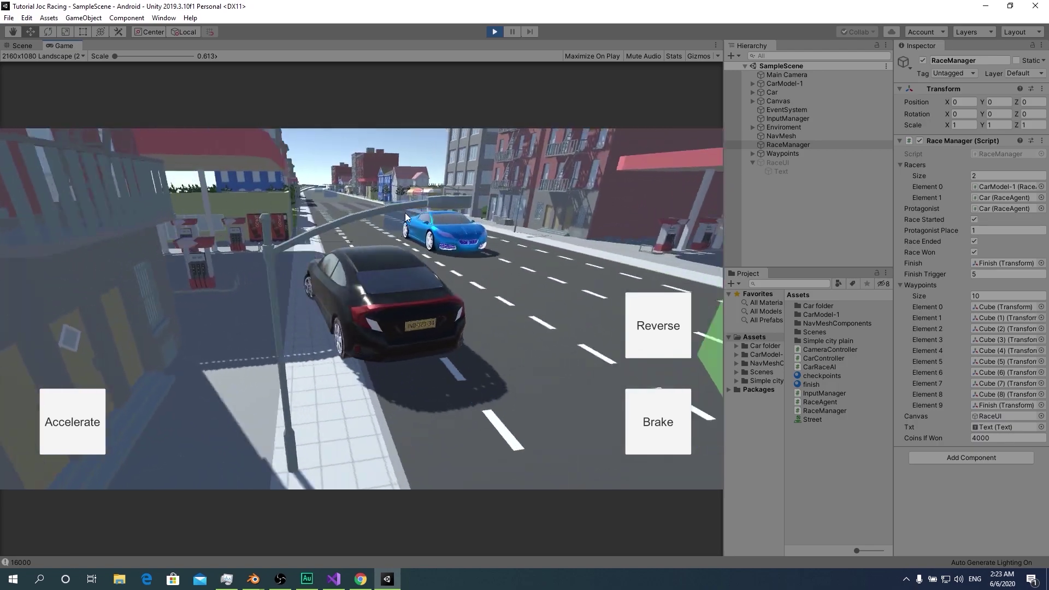
{"action": "left_click", "coordinate": [333, 579]}
Review CarRaceAI.cs and the protagonist CarController waypoints reference on line 88
{"action": "left_click", "coordinate": [177, 44]}
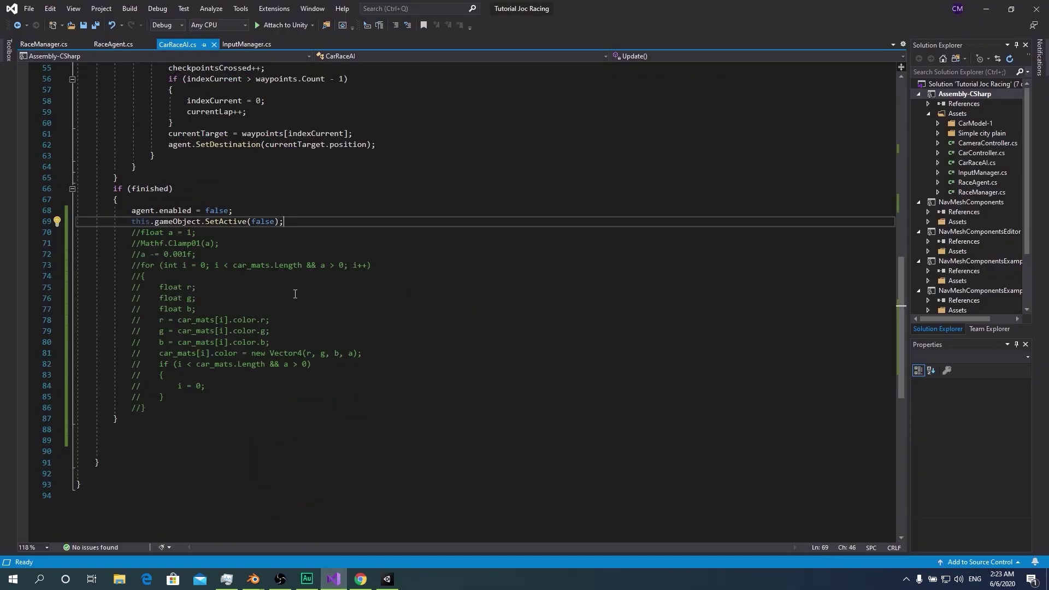
{"action": "scroll", "coordinate": [226, 231], "scroll_direction": "up", "scroll_amount": 10}
{"action": "scroll", "coordinate": [226, 231], "scroll_direction": "down", "scroll_amount": 5}
{"action": "left_click_drag", "start_coordinate": [403, 345], "coordinate": [115, 136]}
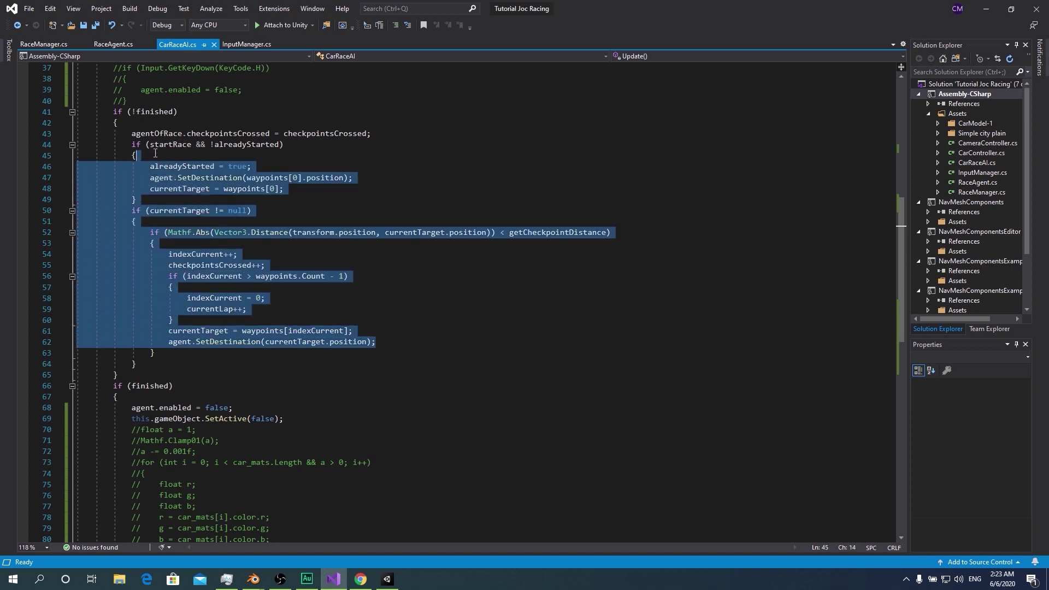
{"action": "key", "text": "ctrl+Tab"}
{"action": "left_click", "coordinate": [221, 322]}
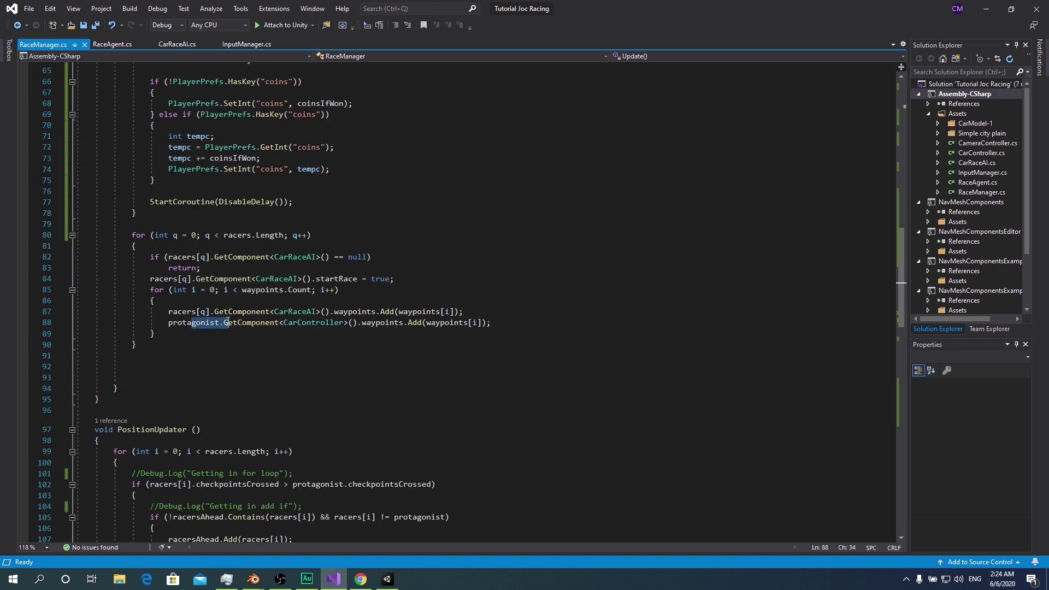
{"action": "left_click", "coordinate": [338, 322]}
{"action": "scroll", "coordinate": [295, 328], "scroll_direction": "down", "scroll_amount": 10}
{"action": "scroll", "coordinate": [295, 328], "scroll_direction": "up", "scroll_amount": 6}
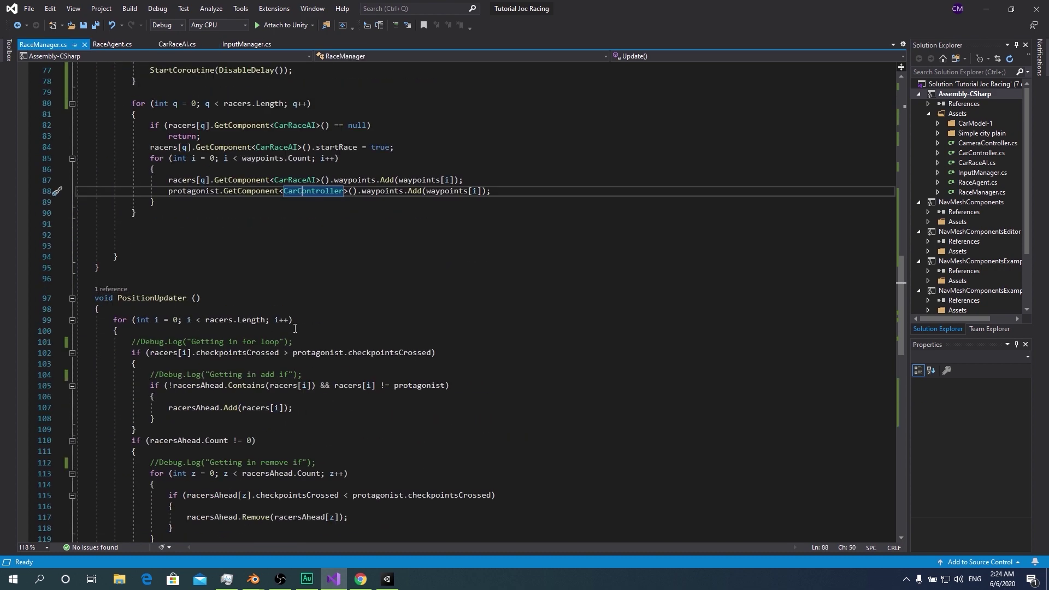
{"action": "scroll", "coordinate": [276, 416], "scroll_direction": "down", "scroll_amount": 9}
After raceWon = true, paste the protagonist waypoint line and change its call to RemoveAll
{"action": "left_click", "coordinate": [265, 416]}
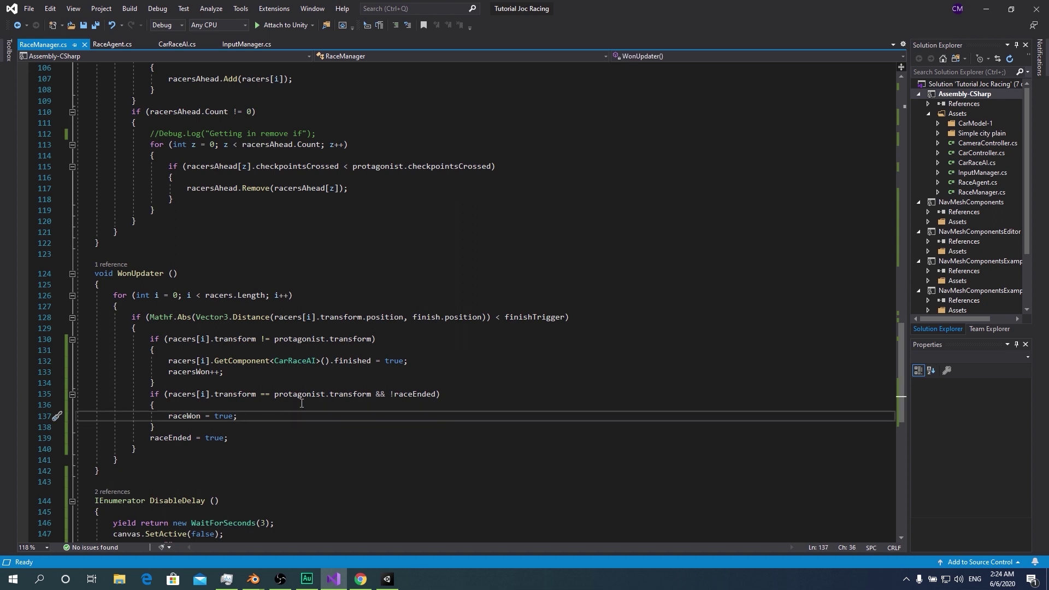
{"action": "key", "text": "Return"}
{"action": "type", "text": "protagonist"}
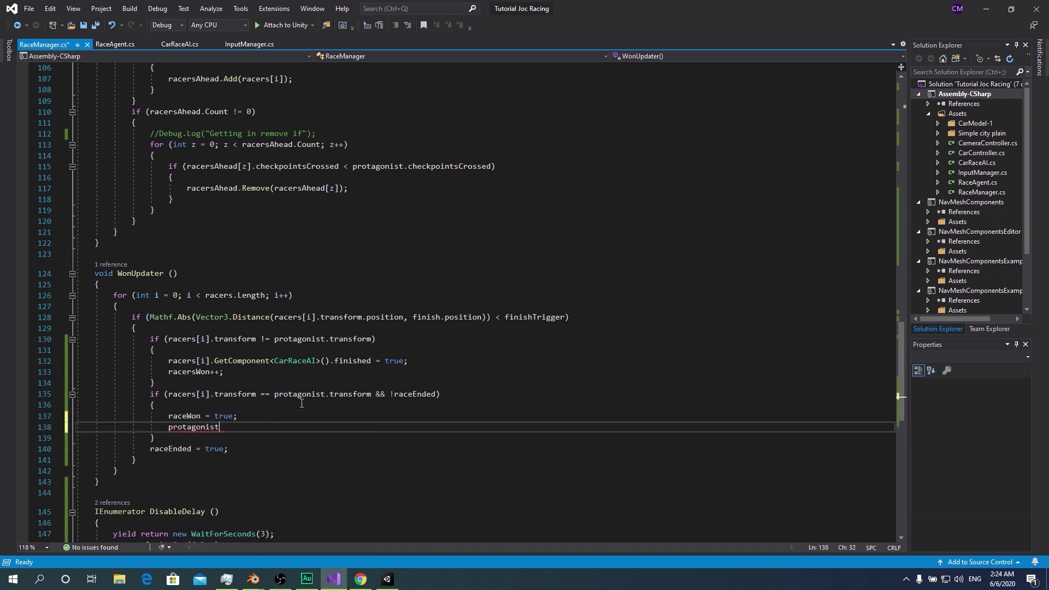
{"action": "type", "text": "."}
{"action": "scroll", "coordinate": [379, 323], "scroll_direction": "up", "scroll_amount": 10}
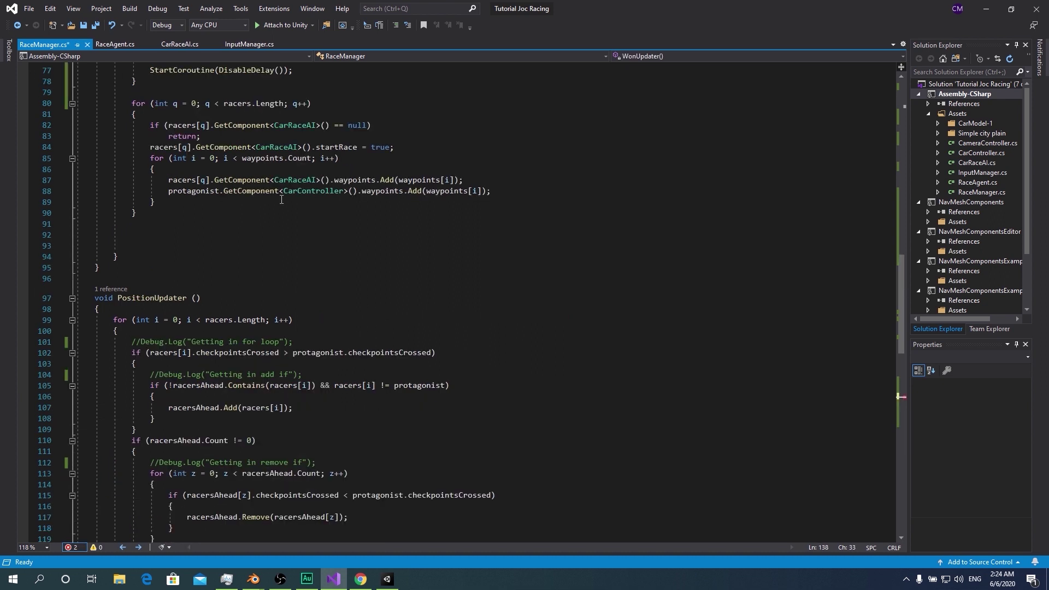
{"action": "left_click_drag", "start_coordinate": [168, 191], "coordinate": [490, 190]}
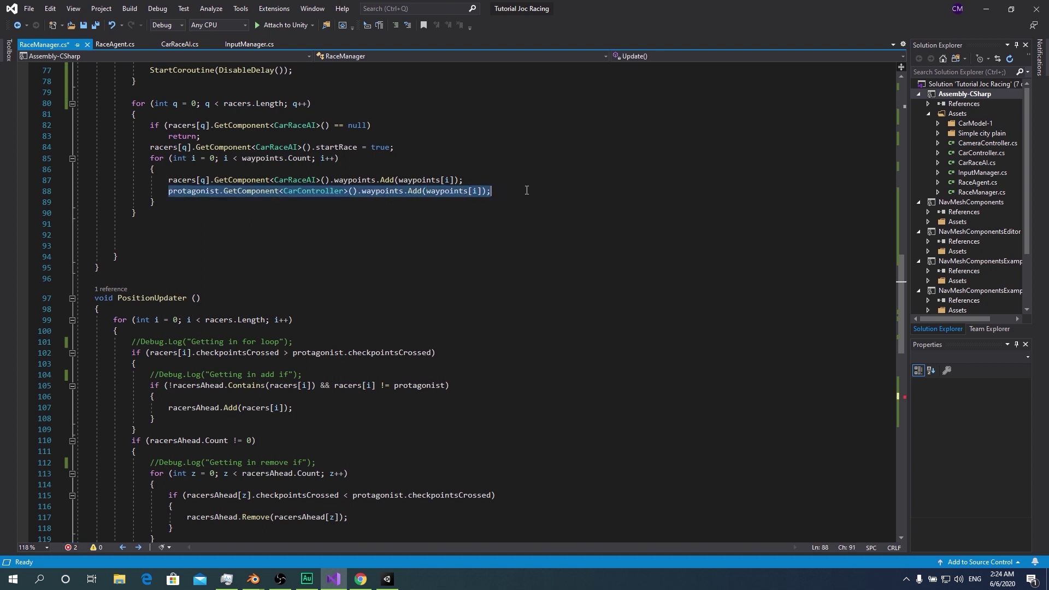
{"action": "key", "text": "ctrl+z"}
{"action": "key", "text": "ctrl+v"}
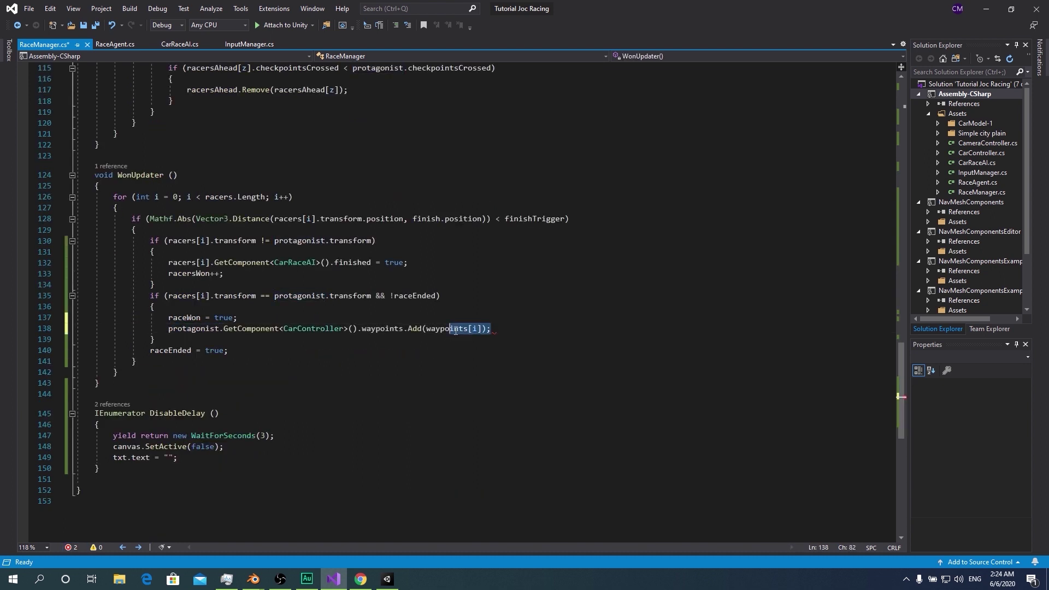
{"action": "left_click_drag", "start_coordinate": [490, 328], "coordinate": [407, 328]}
{"action": "type", "text": "R"}
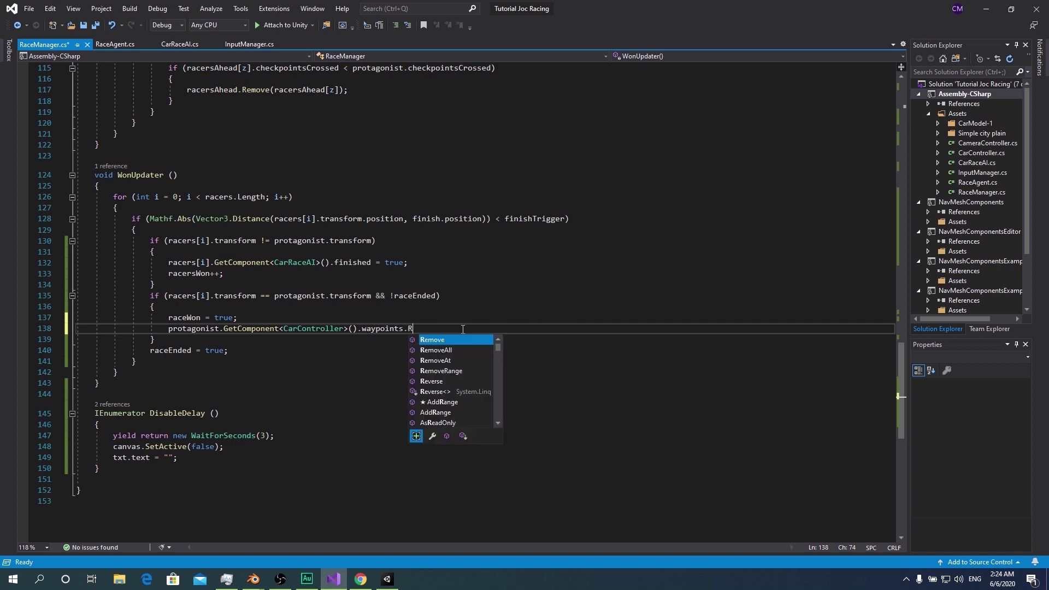
{"action": "type", "text": "e;"}
{"action": "key", "text": "ctrl+s"}
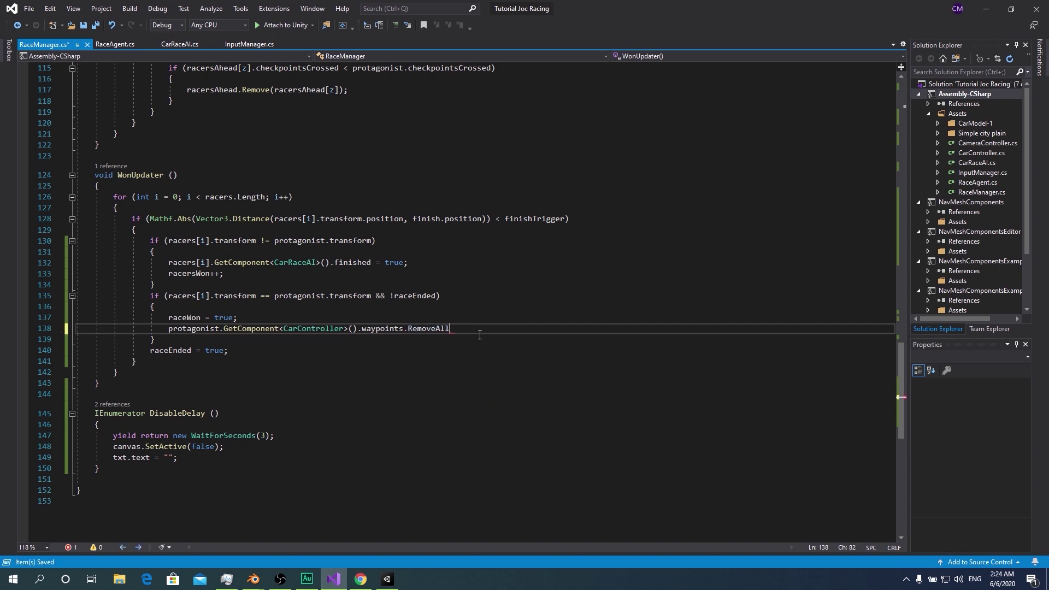
{"action": "type", "text": "();"}
Check the compile errors and replace RemoveAll with waypoints.Clear()
{"action": "scroll", "coordinate": [481, 330], "scroll_direction": "up", "scroll_amount": 9}
{"action": "scroll", "coordinate": [483, 322], "scroll_direction": "up", "scroll_amount": 14}
{"action": "scroll", "coordinate": [486, 311], "scroll_direction": "up", "scroll_amount": 15}
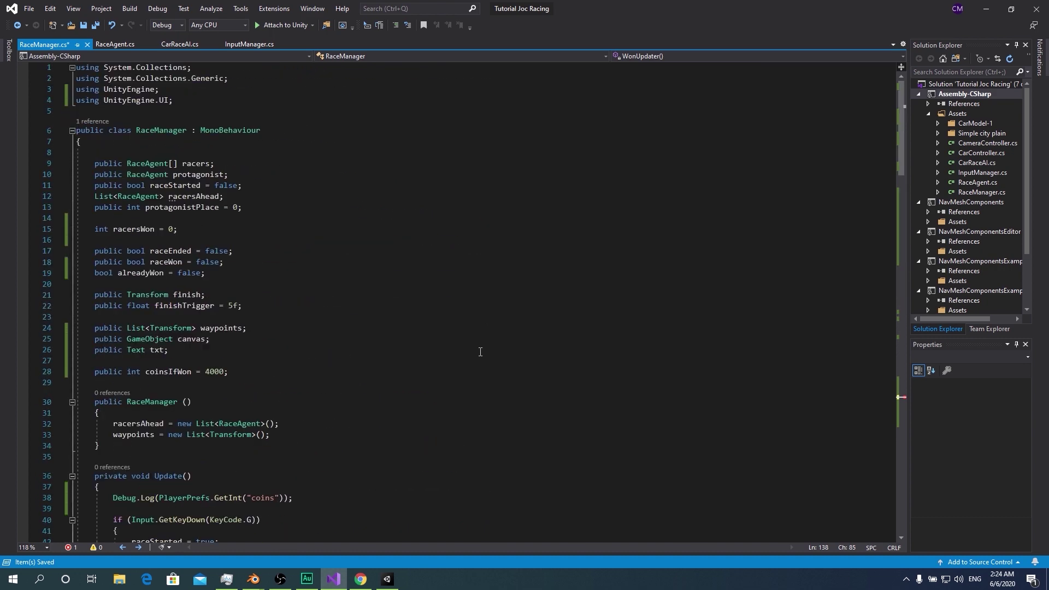
{"action": "scroll", "coordinate": [480, 351], "scroll_direction": "down", "scroll_amount": 9}
{"action": "key", "text": "ctrl+shift+F12"}
{"action": "scroll", "coordinate": [485, 308], "scroll_direction": "up", "scroll_amount": 20}
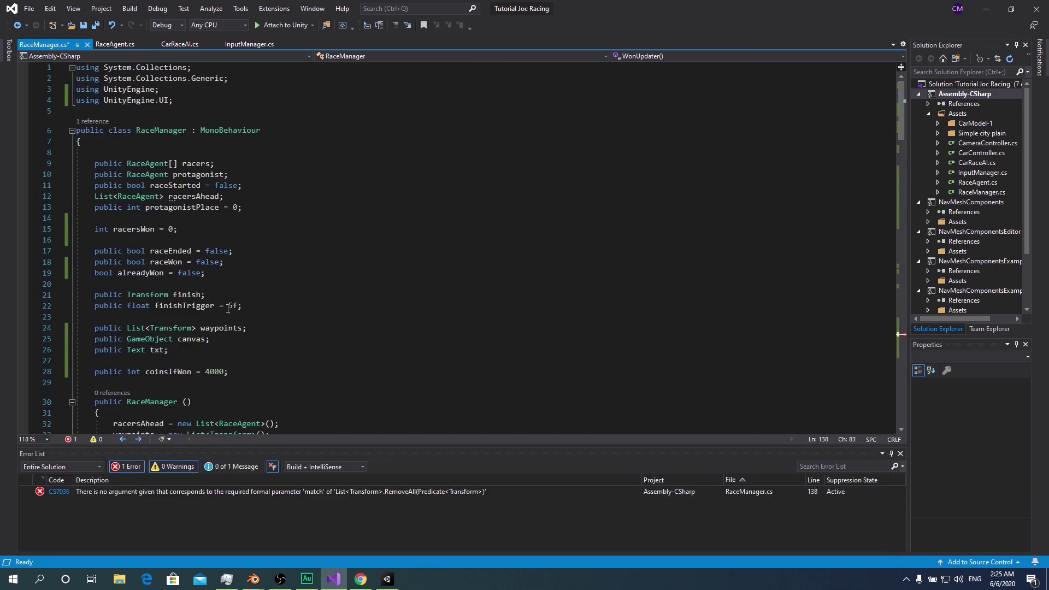
{"action": "key", "text": "BackSpace"}
{"action": "key", "text": "BackSpace"}
{"action": "key", "text": "BackSpace"}
{"action": "type", "text": "."}
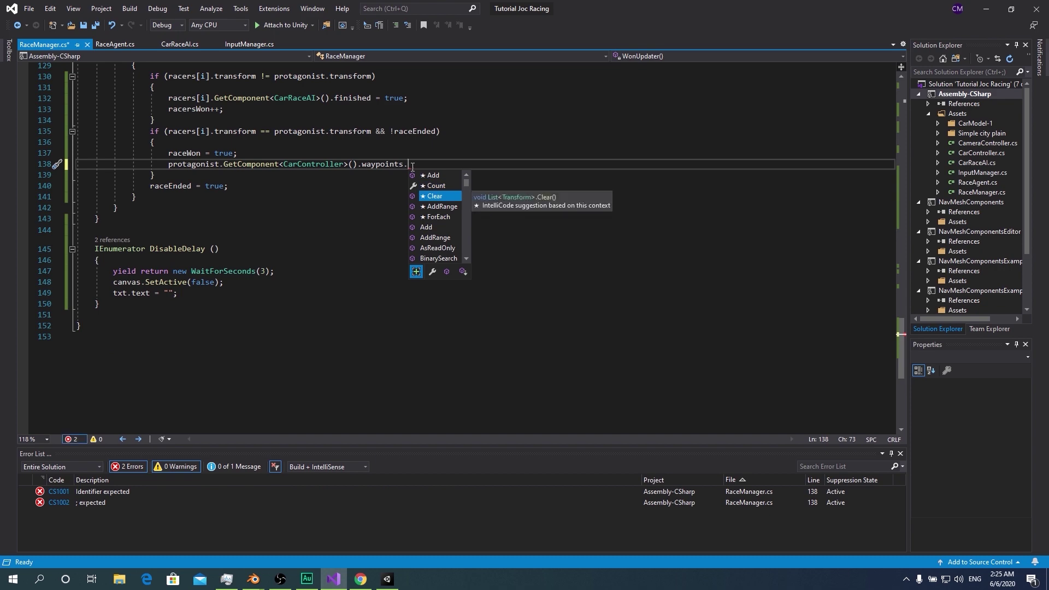
{"action": "key", "text": "ctrl+s"}
Let Unity recompile, then paste the waypoint-clearing line after line 132
{"action": "key", "text": "alt+Tab"}
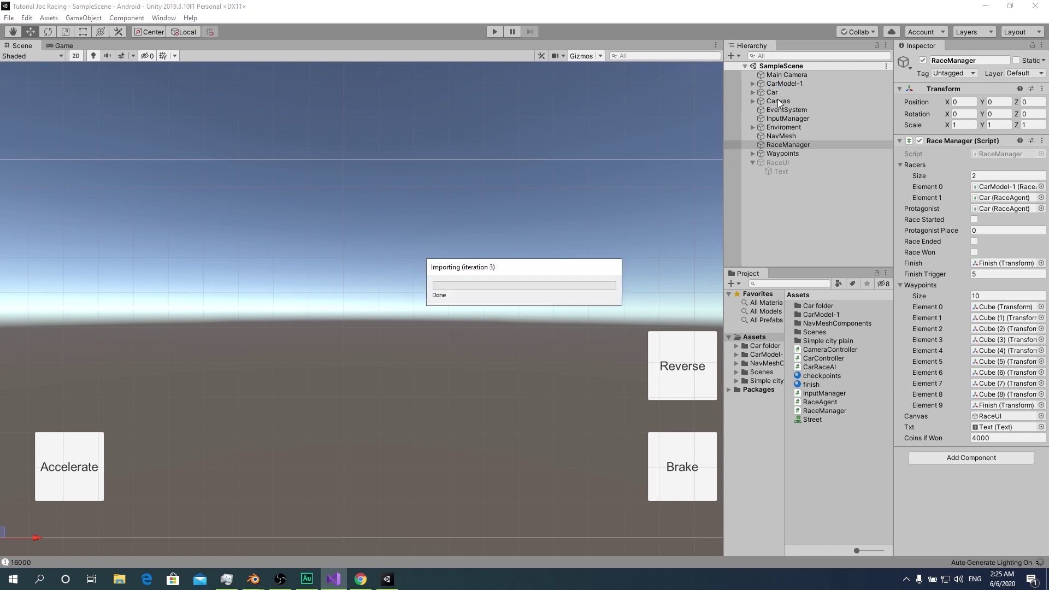
{"action": "left_click", "coordinate": [332, 581]}
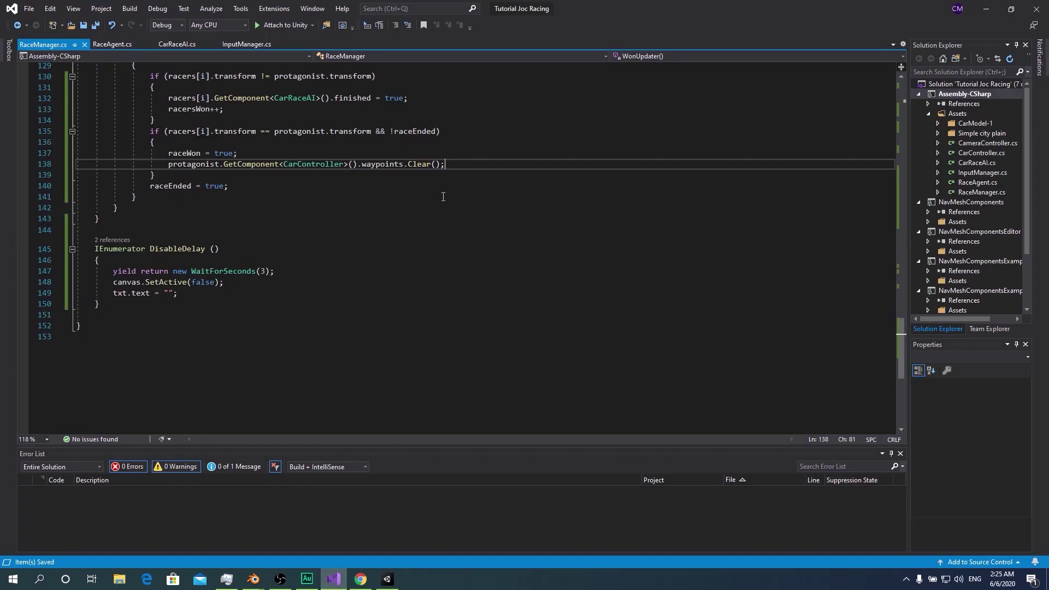
{"action": "scroll", "coordinate": [460, 158], "scroll_direction": "up", "scroll_amount": 2}
{"action": "left_click", "coordinate": [435, 165]}
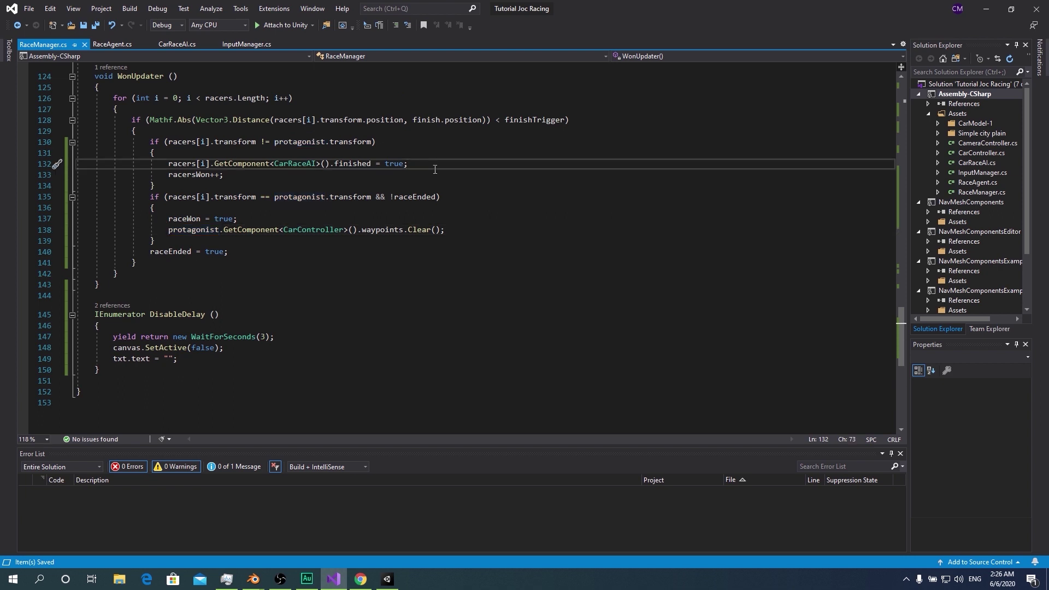
{"action": "key", "text": "Return"}
{"action": "type", "text": "protagonist.GetComponent<CarController>().waypoints.Clear();"}
{"action": "scroll", "coordinate": [435, 169], "scroll_direction": "down", "scroll_amount": 5}
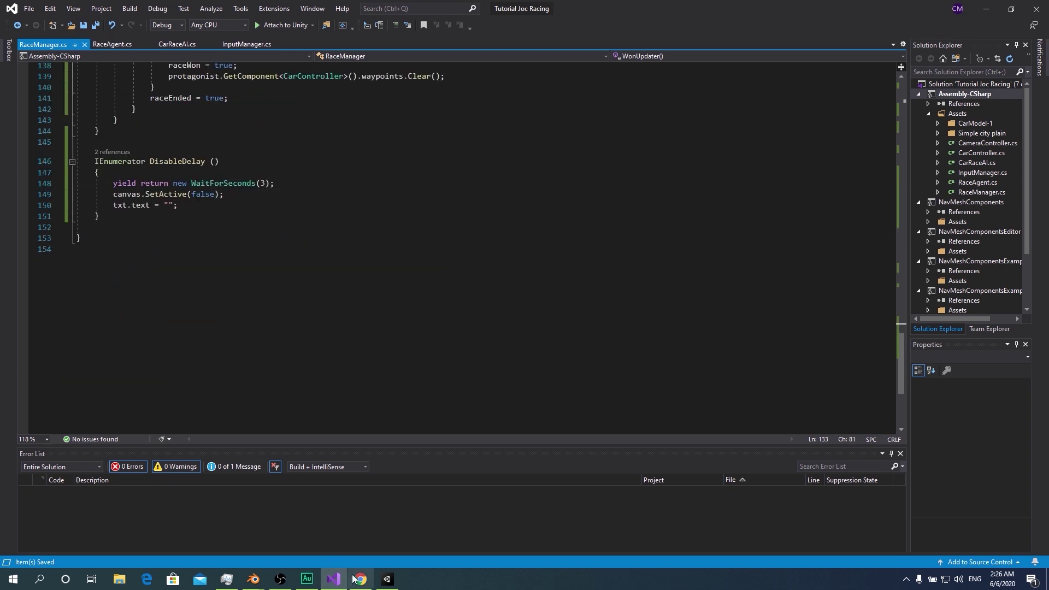
Run a test race with the updated scripts, ending second with "You lost!", then stop Play mode
{"action": "left_click", "coordinate": [387, 580]}
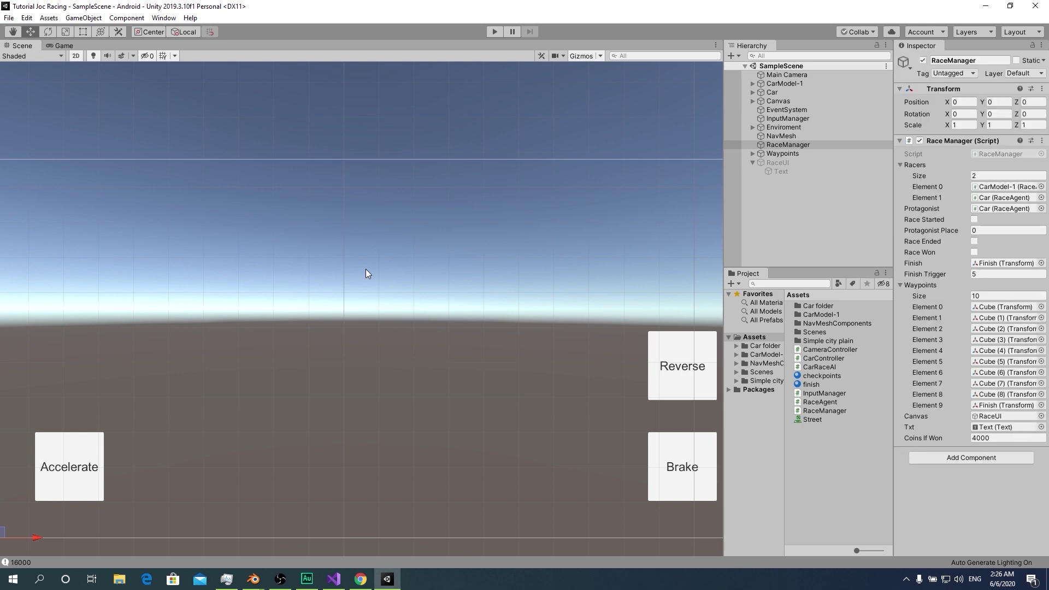
{"action": "left_click", "coordinate": [493, 32]}
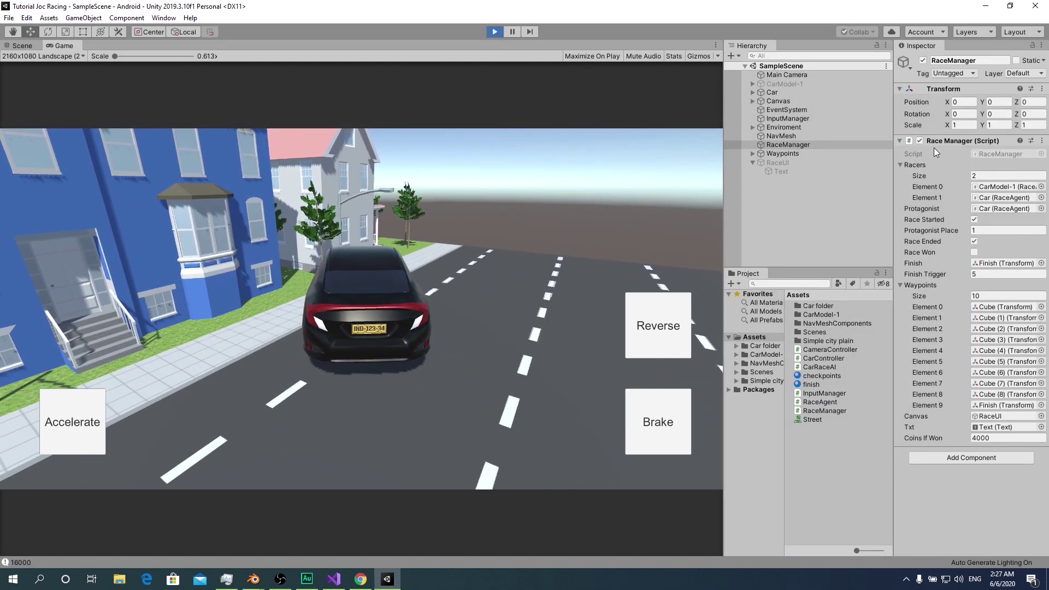
{"action": "key", "text": "ctrl+p"}
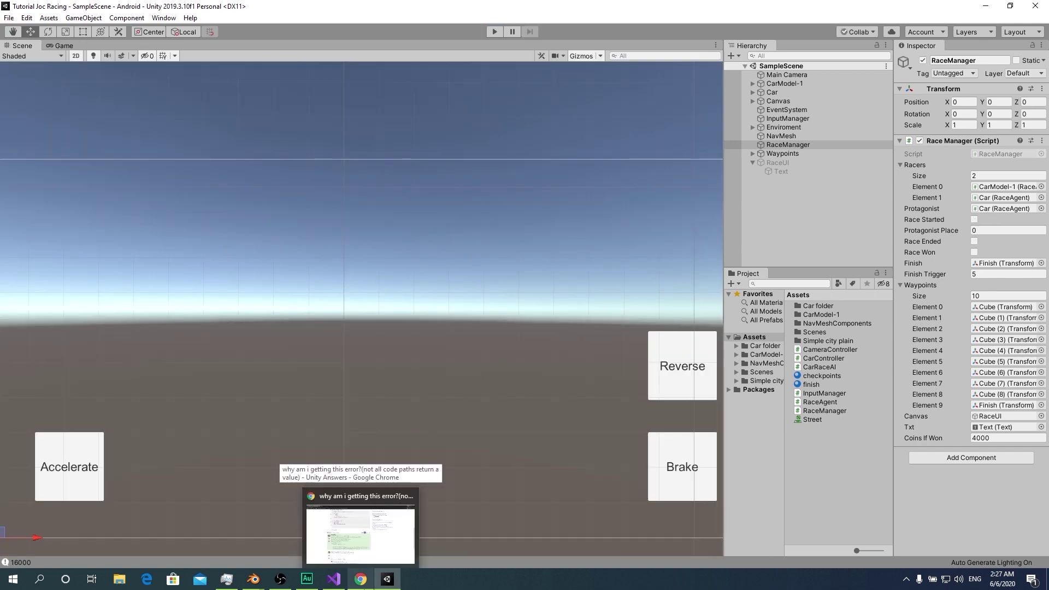
Duplicate the Reverse button and place the copy at the top-left of the canvas
{"action": "left_click", "coordinate": [782, 109]}
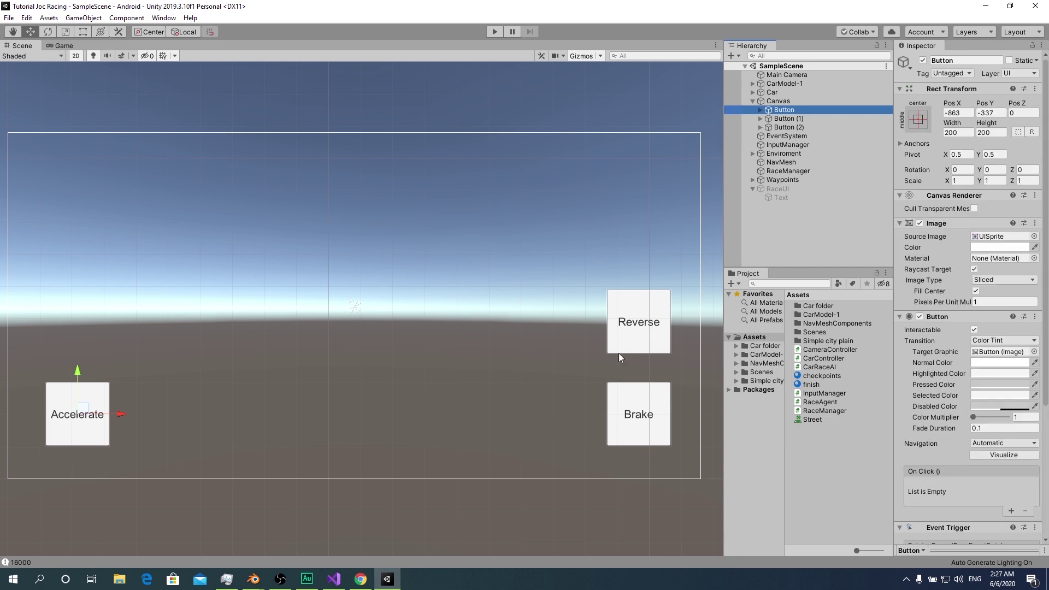
{"action": "left_click", "coordinate": [642, 335]}
{"action": "key", "text": "ctrl+d"}
{"action": "left_click_drag", "start_coordinate": [642, 333], "coordinate": [115, 234]}
{"action": "left_click_drag", "start_coordinate": [71, 142], "coordinate": [72, 197]}
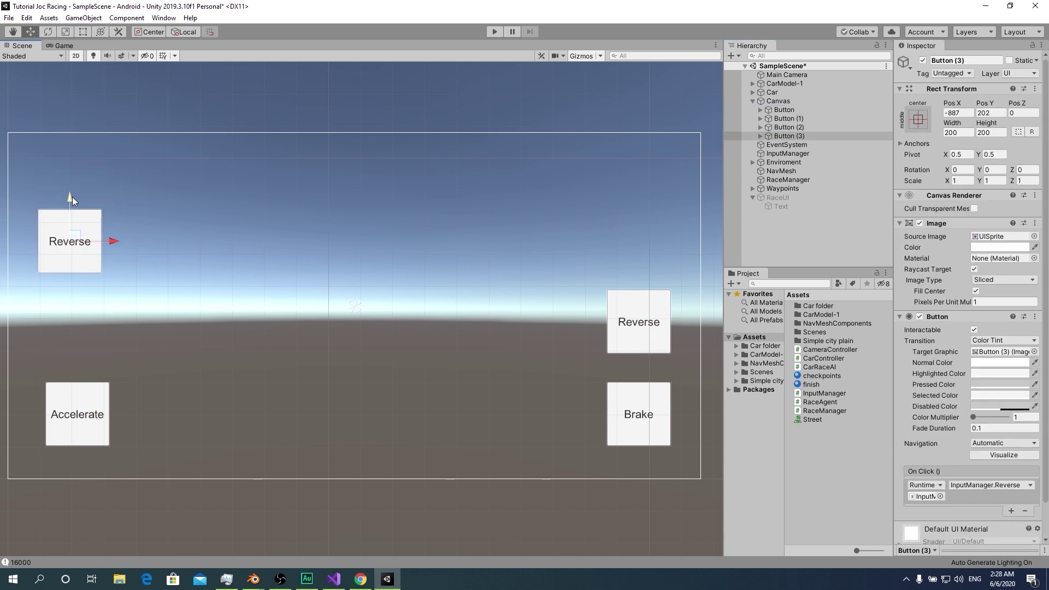
Change the copied button's label text from Reverse to Start
{"action": "left_click", "coordinate": [760, 136]}
{"action": "left_click", "coordinate": [788, 144]}
{"action": "left_click", "coordinate": [954, 255]}
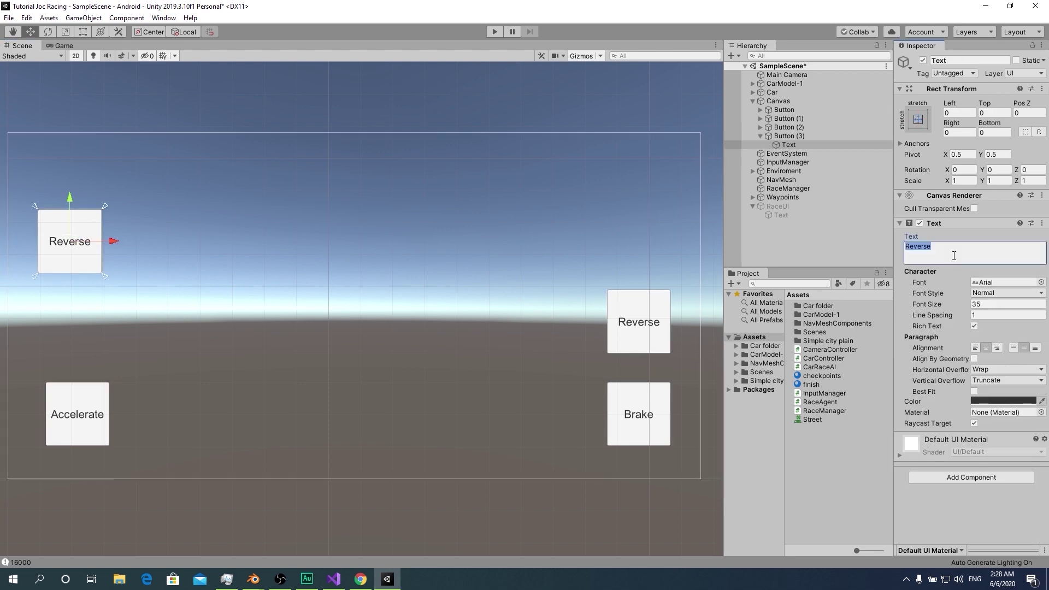
{"action": "type", "text": "Start"}
{"action": "left_click", "coordinate": [788, 189]}
Rename the Button (3) object to Start
{"action": "left_click", "coordinate": [782, 136]}
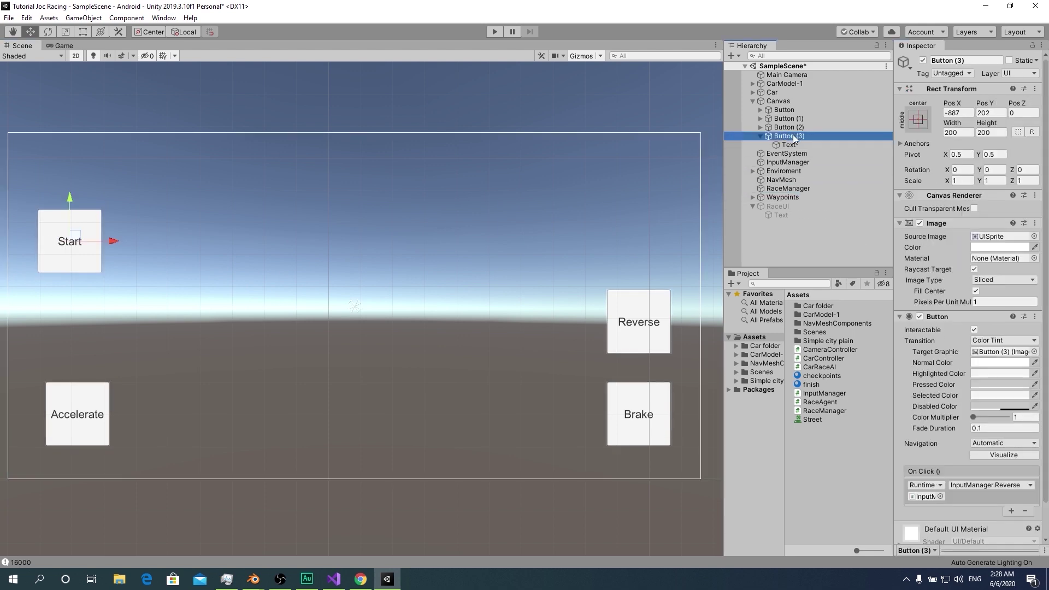
{"action": "left_click", "coordinate": [792, 134]}
{"action": "type", "text": "Start"}
{"action": "left_click", "coordinate": [788, 189]}
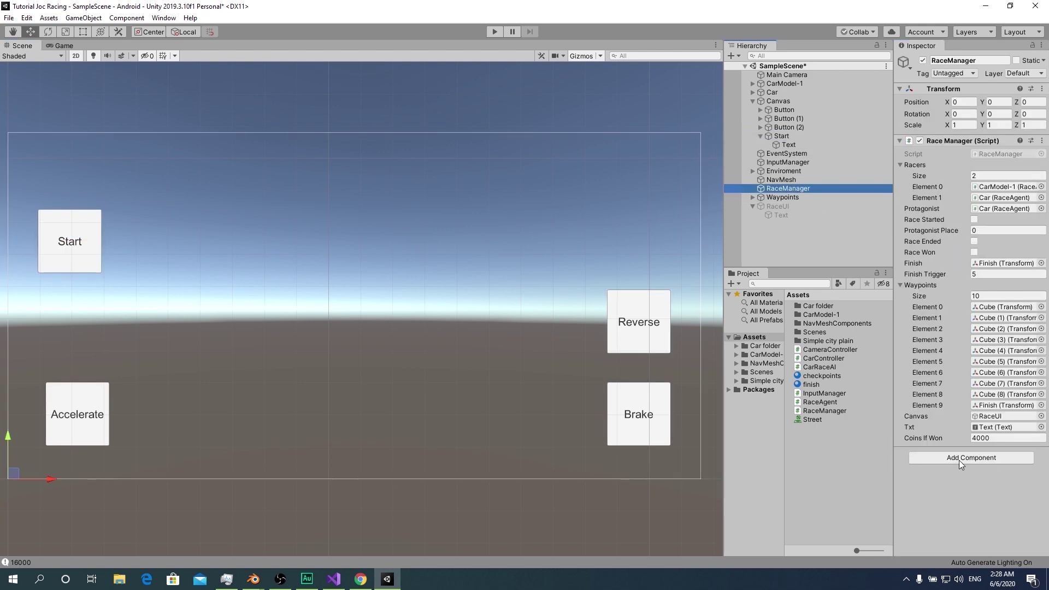
Add a 'public GameObject racePoint;' field below coinsIfWon in RaceManager.cs
{"action": "left_click", "coordinate": [333, 579]}
{"action": "scroll", "coordinate": [175, 122], "scroll_direction": "up", "scroll_amount": 5}
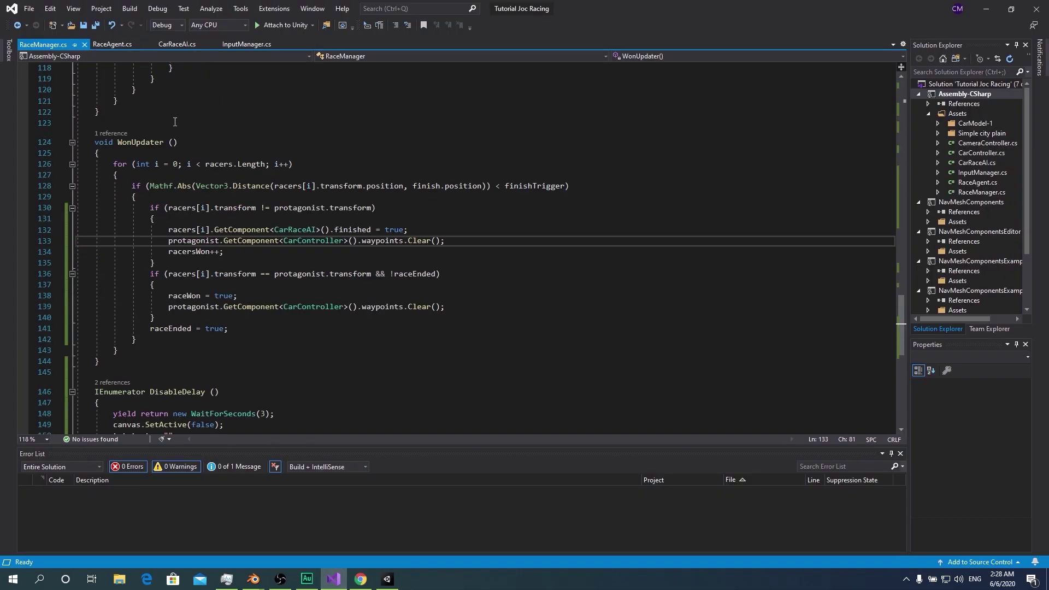
{"action": "scroll", "coordinate": [175, 121], "scroll_direction": "up", "scroll_amount": 10}
{"action": "scroll", "coordinate": [218, 153], "scroll_direction": "up", "scroll_amount": 10}
{"action": "scroll", "coordinate": [262, 175], "scroll_direction": "up", "scroll_amount": 10}
{"action": "scroll", "coordinate": [282, 190], "scroll_direction": "down", "scroll_amount": 5}
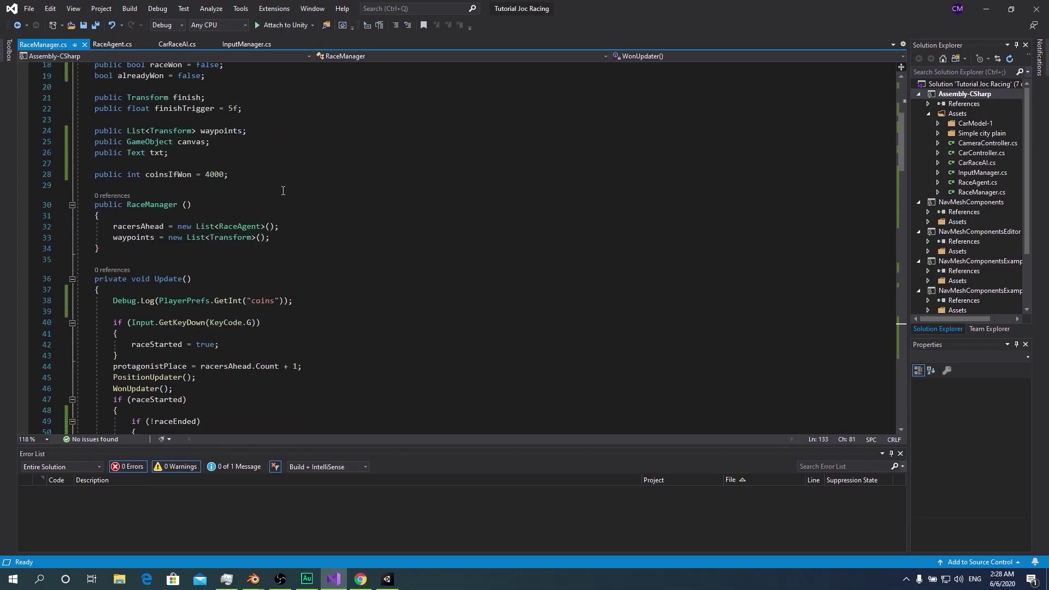
{"action": "scroll", "coordinate": [232, 169], "scroll_direction": "up", "scroll_amount": 1}
{"action": "left_click", "coordinate": [255, 202]}
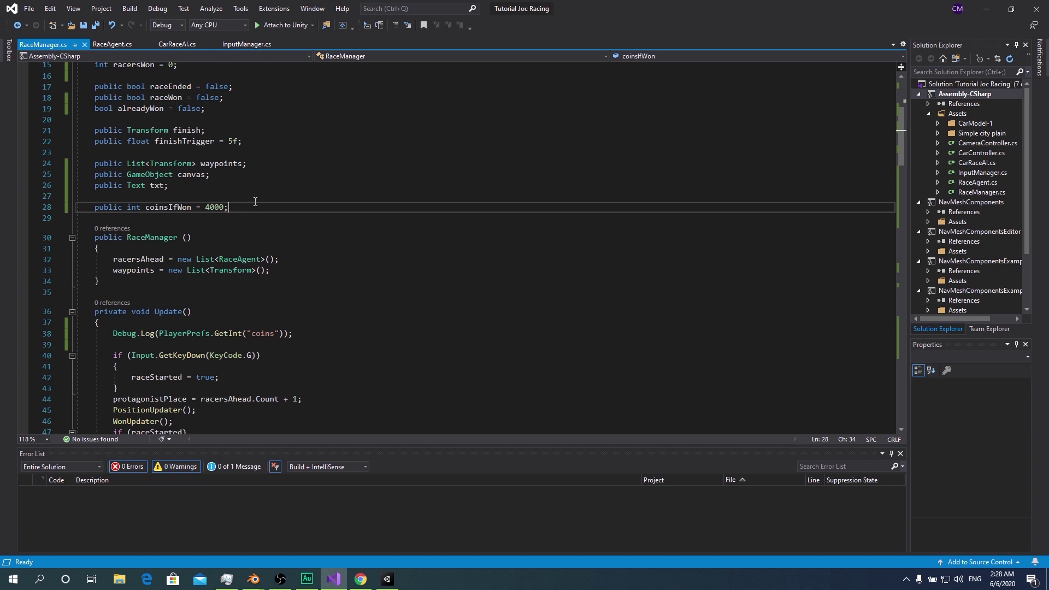
{"action": "key", "text": "Return"}
{"action": "key", "text": "Return"}
{"action": "type", "text": "public "}
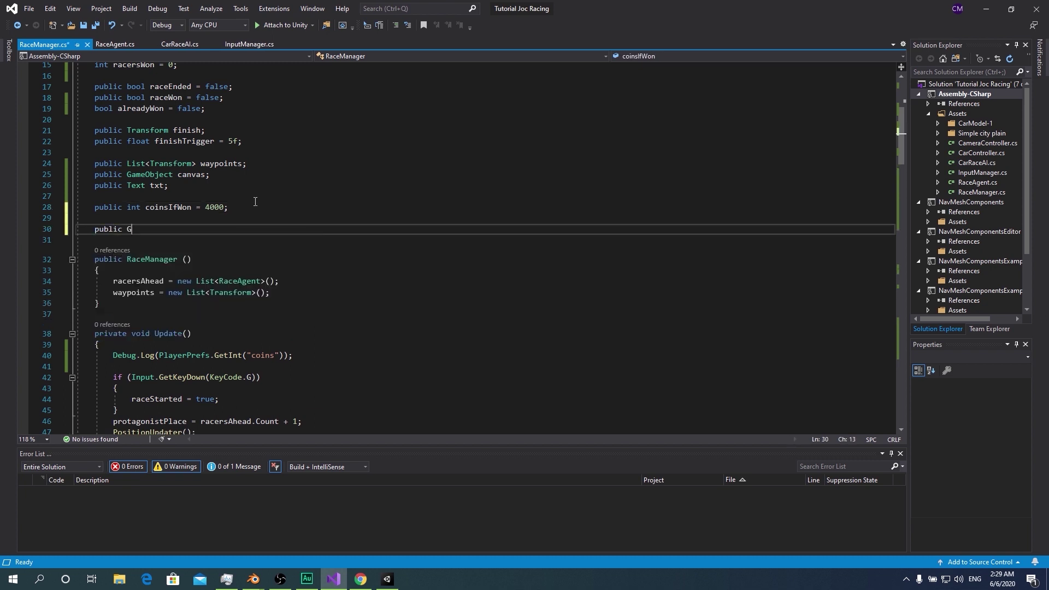
{"action": "type", "text": "GameObject "}
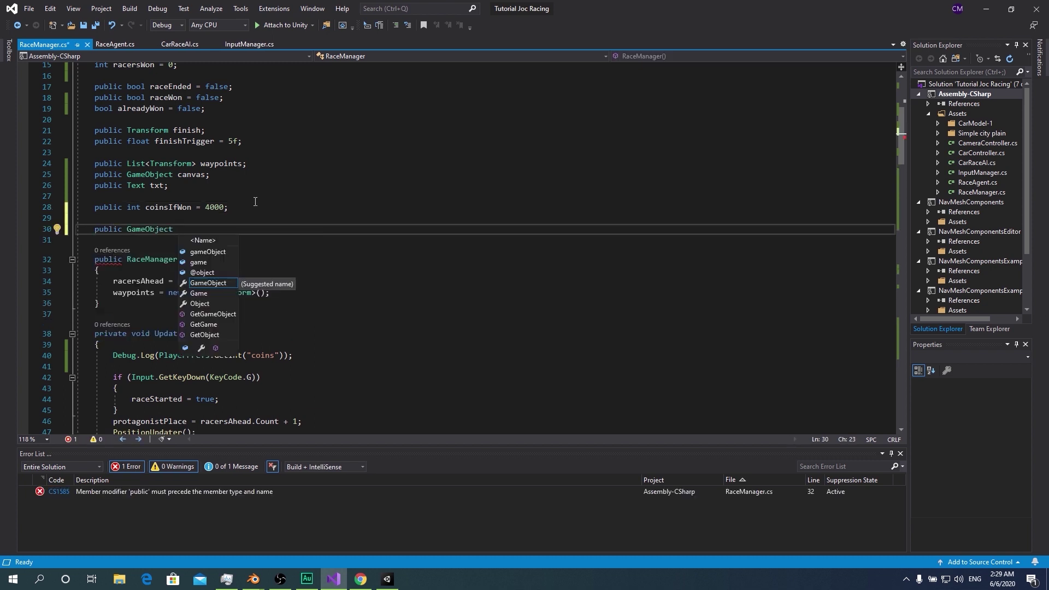
{"action": "type", "text": "racePoint"}
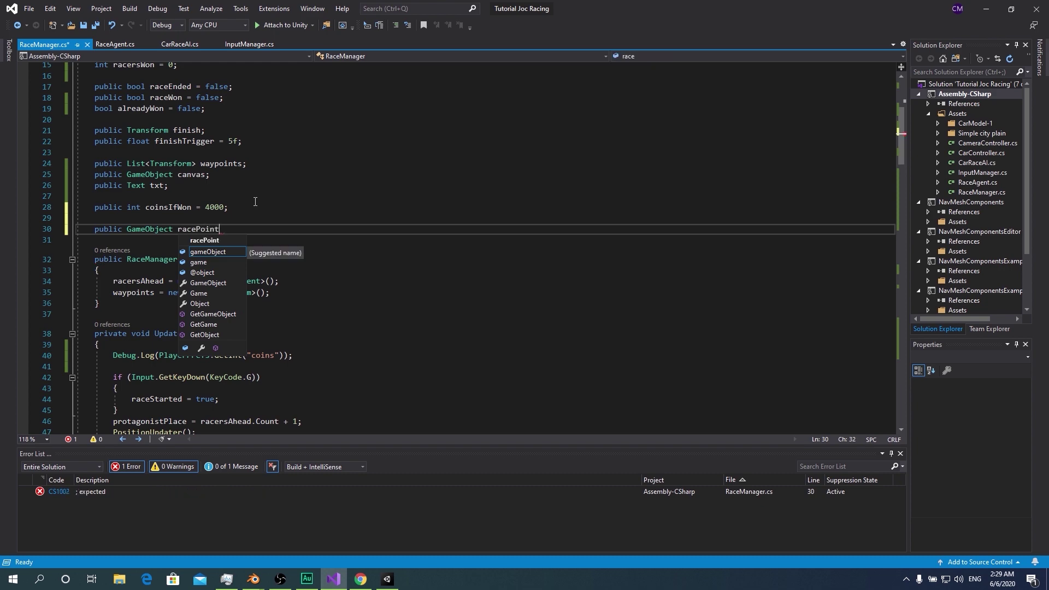
{"action": "type", "text": ";"}
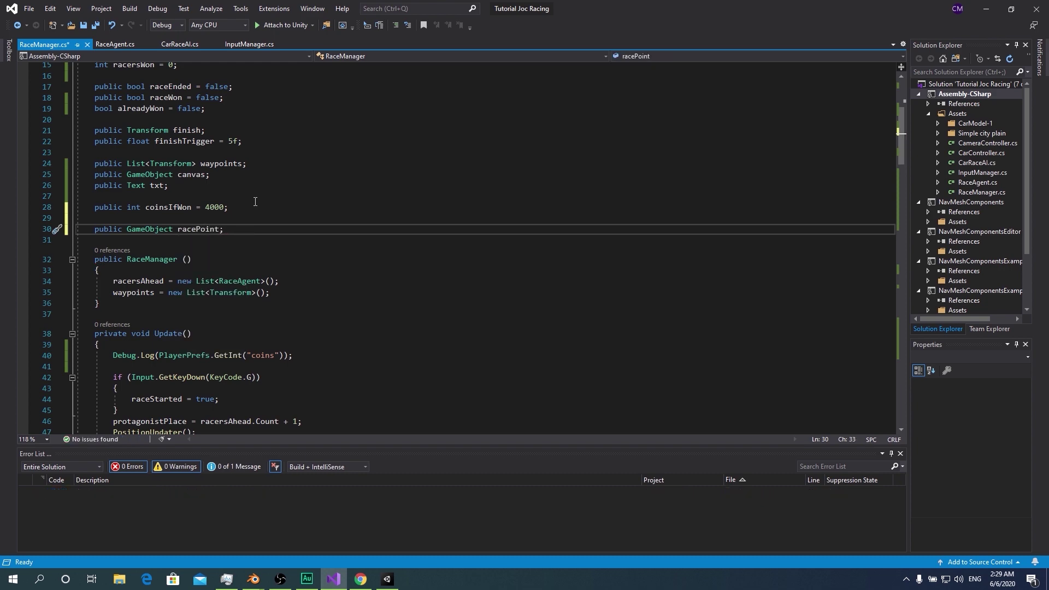
Add a public float triggerDistance field set to 10f below racePoint
{"action": "scroll", "coordinate": [255, 202], "scroll_direction": "down", "scroll_amount": 7}
{"action": "scroll", "coordinate": [277, 219], "scroll_direction": "up", "scroll_amount": 6}
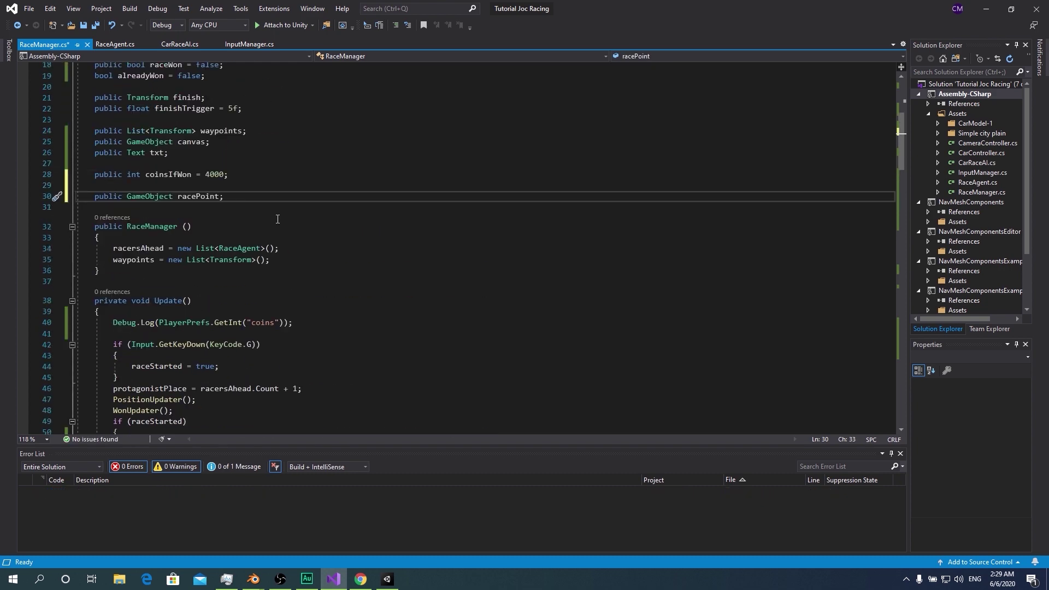
{"action": "key", "text": "Return"}
{"action": "type", "text": "p"}
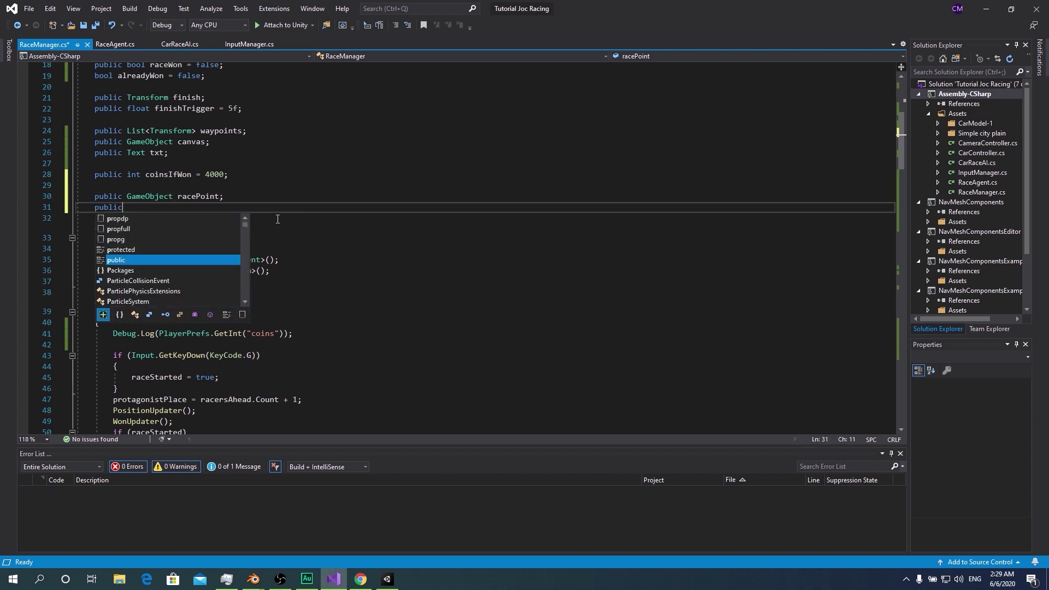
{"action": "type", "text": "ublic float triggerDistance ="}
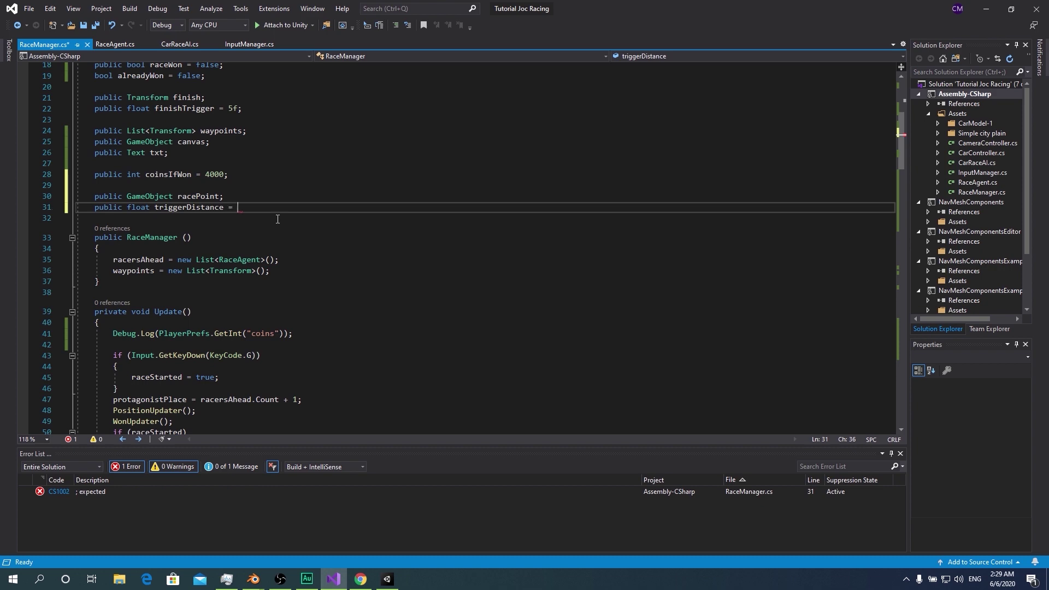
{"action": "type", "text": "0f;"}
{"action": "scroll", "coordinate": [278, 218], "scroll_direction": "down", "scroll_amount": 10}
{"action": "scroll", "coordinate": [265, 195], "scroll_direction": "up", "scroll_amount": 5}
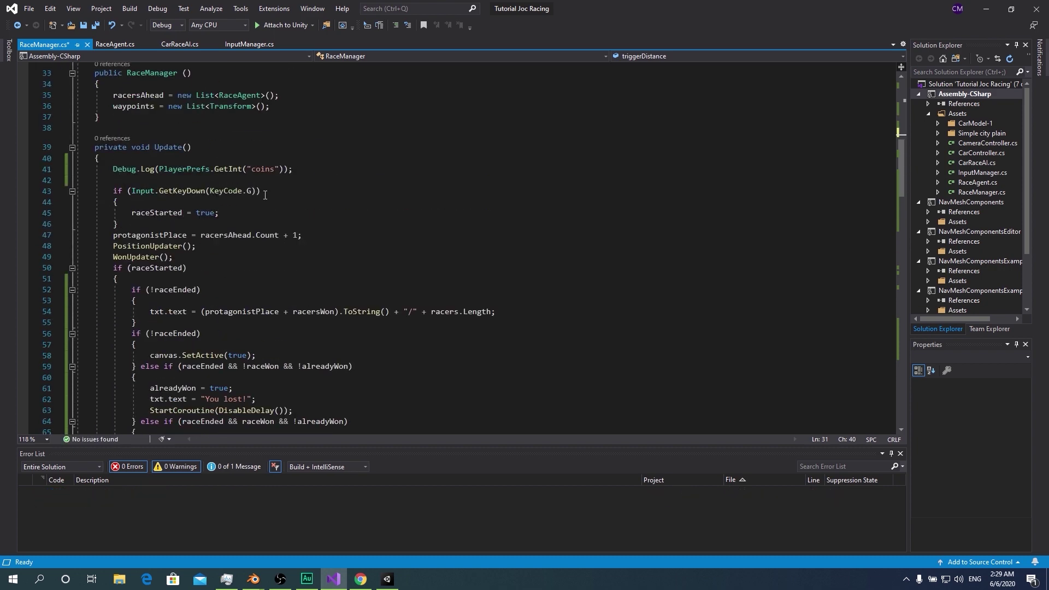
{"action": "left_click", "coordinate": [387, 579]}
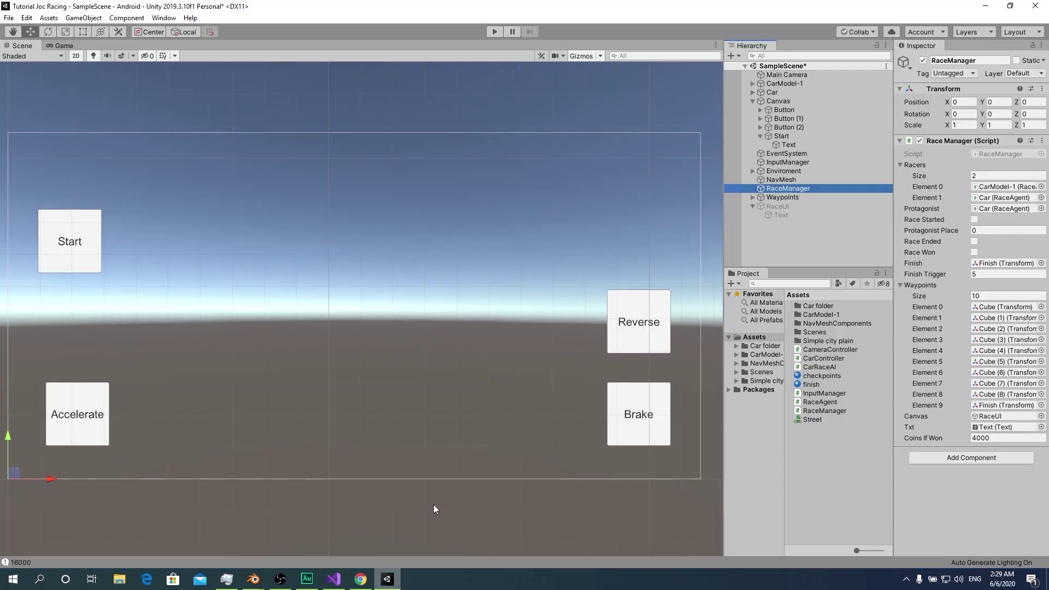
{"action": "left_click", "coordinate": [780, 136]}
{"action": "left_click", "coordinate": [333, 579]}
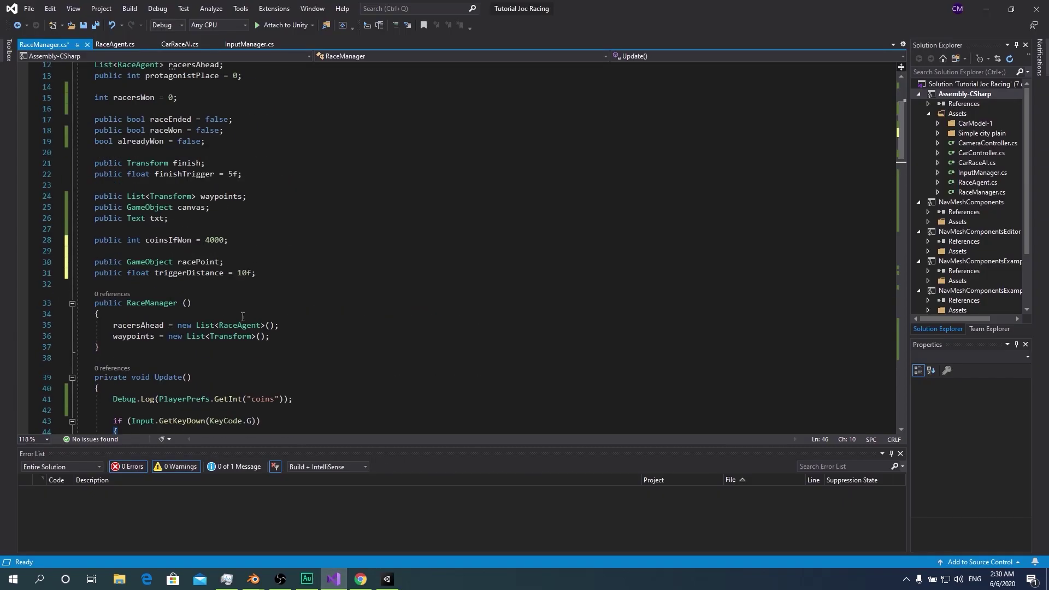
Declare a 'public GameObject startButton;' field below racePoint
{"action": "left_click", "coordinate": [241, 263]}
{"action": "key", "text": "Return"}
{"action": "type", "text": "public GameObject s"}
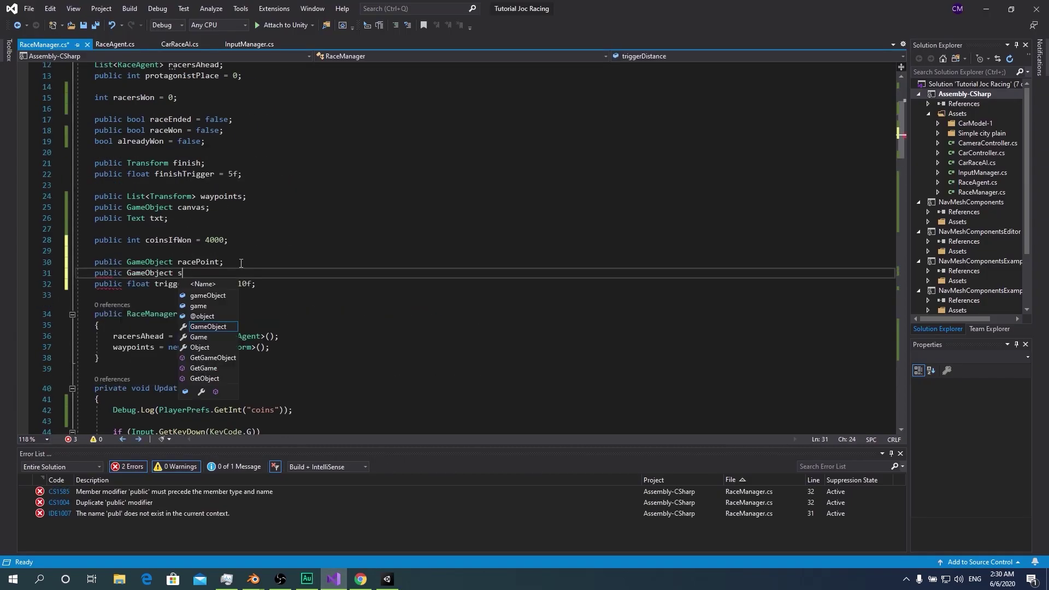
{"action": "type", "text": "tartButton;"}
{"action": "scroll", "coordinate": [202, 234], "scroll_direction": "down", "scroll_amount": 5}
At the top of Update, add an if testing whether the protagonist-to-racePoint distance is below triggerDistance
{"action": "left_click", "coordinate": [202, 235]}
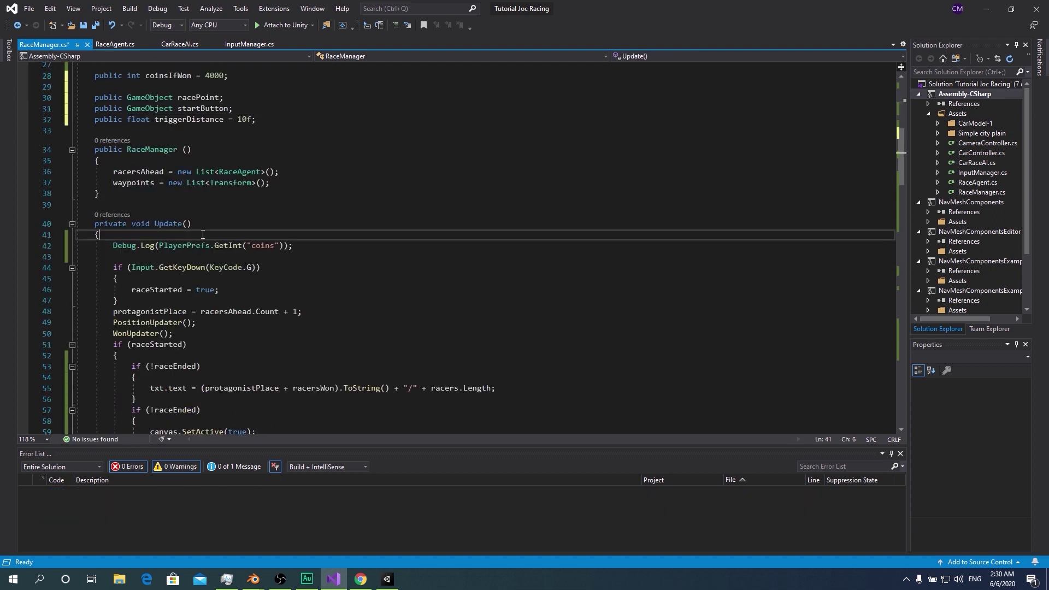
{"action": "key", "text": "Return"}
{"action": "key", "text": "Return"}
{"action": "key", "text": "Up"}
{"action": "type", "text": "if ("}
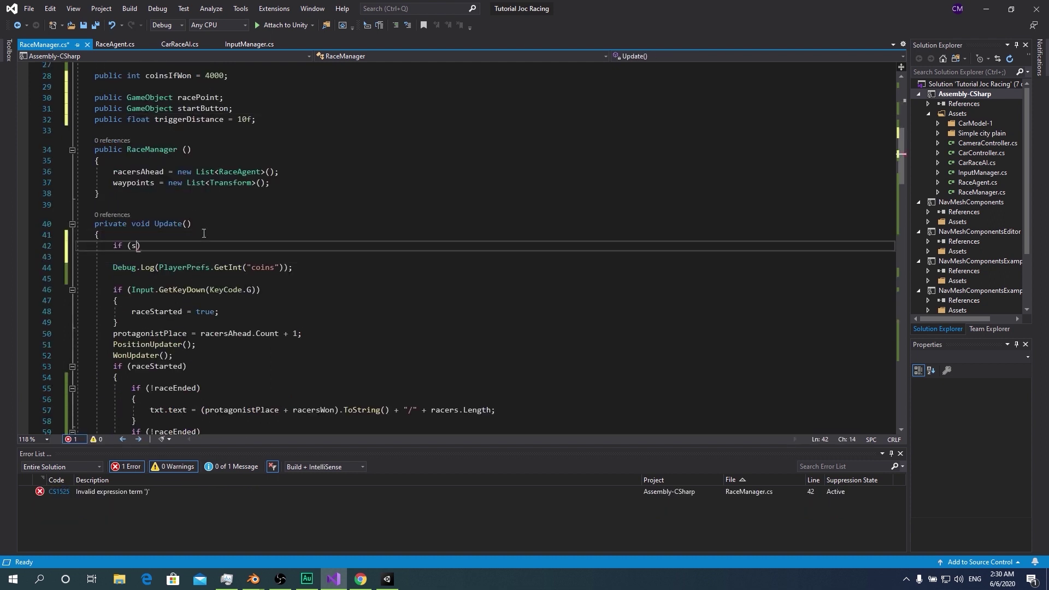
{"action": "type", "text": "start"}
{"action": "key", "text": "BackSpace"}
{"action": "key", "text": "BackSpace"}
{"action": "key", "text": "BackSpace"}
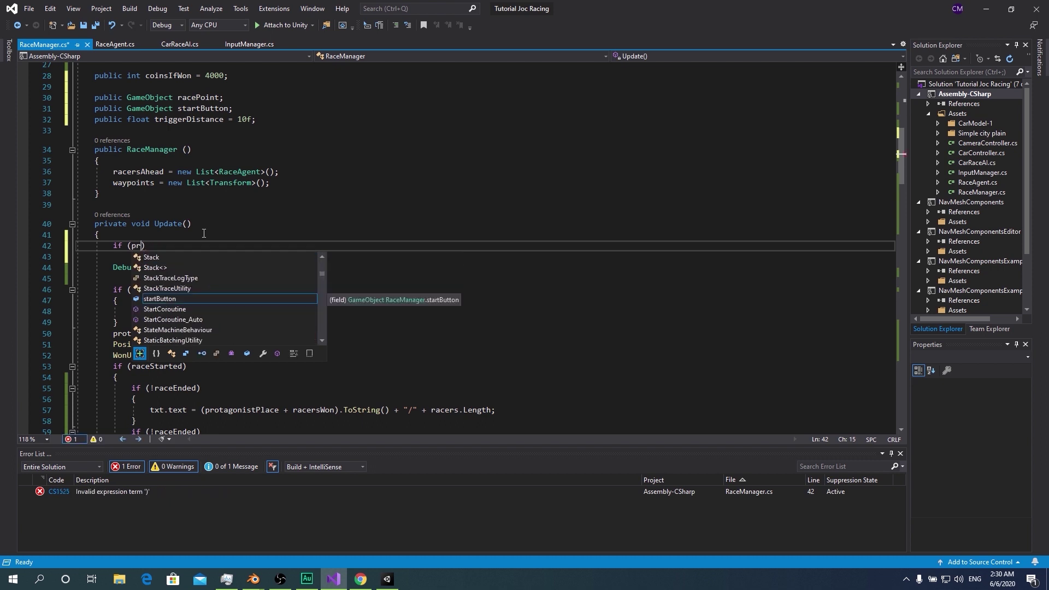
{"action": "type", "text": "Ve"}
{"action": "key", "text": "BackSpace"}
{"action": "key", "text": "BackSpace"}
{"action": "type", "text": "M"}
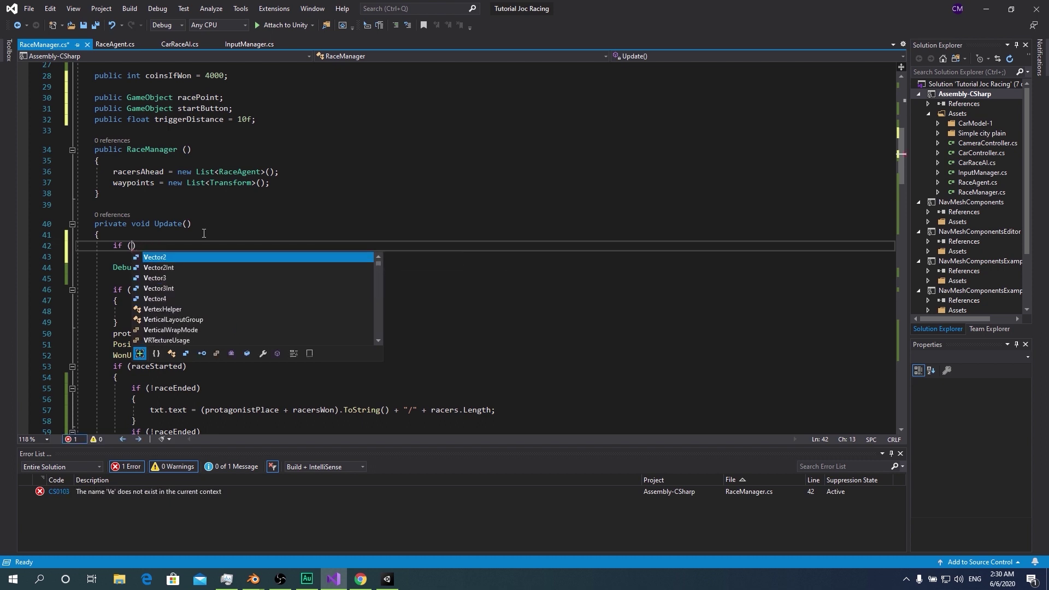
{"action": "type", "text": "athf.Ab"}
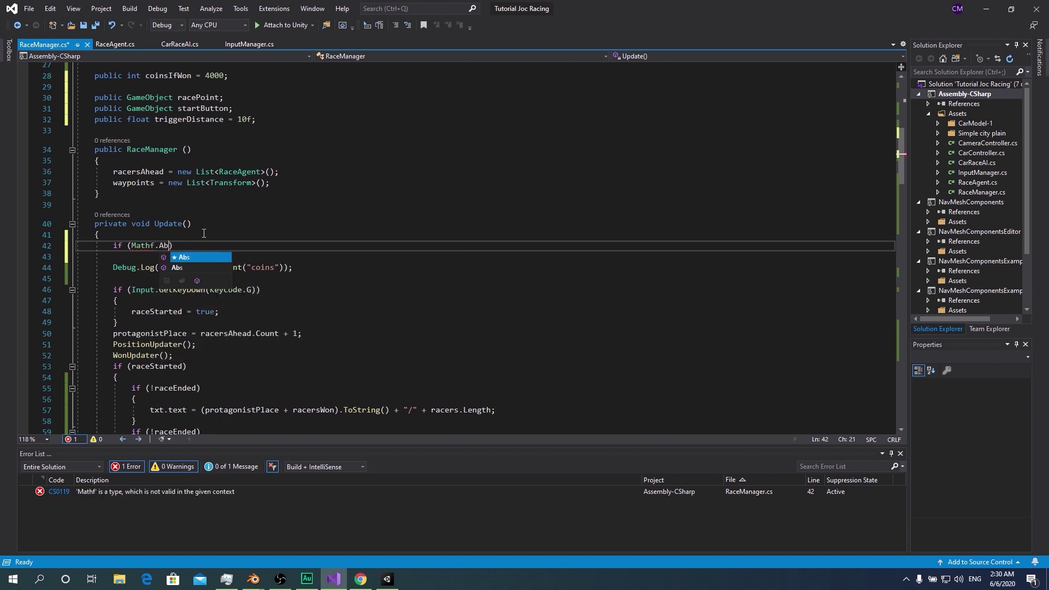
{"action": "type", "text": "s()"}
{"action": "type", "text": "Vec"}
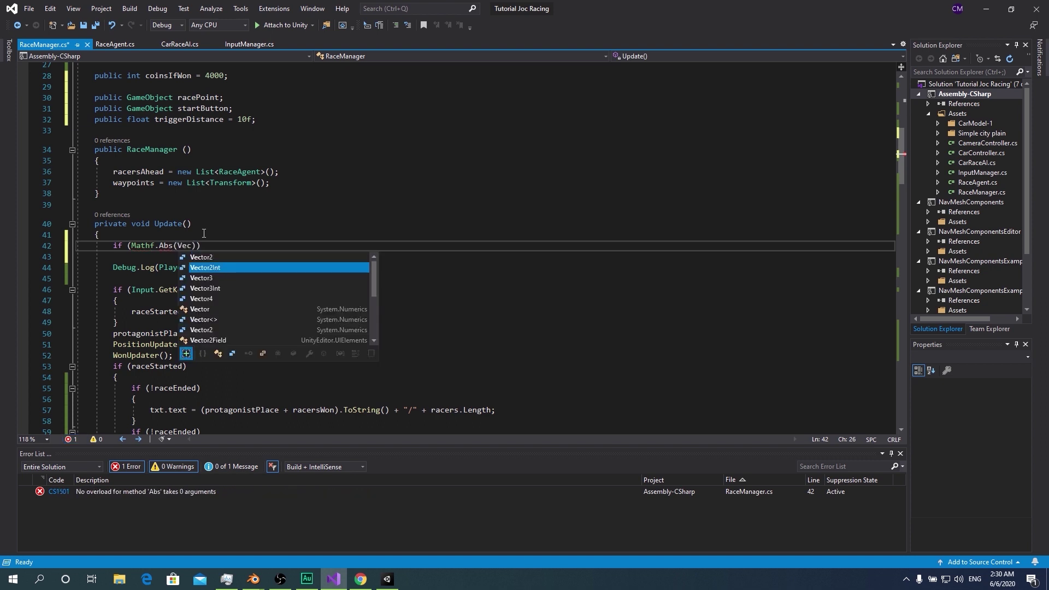
{"action": "type", "text": "tor3.Distance("}
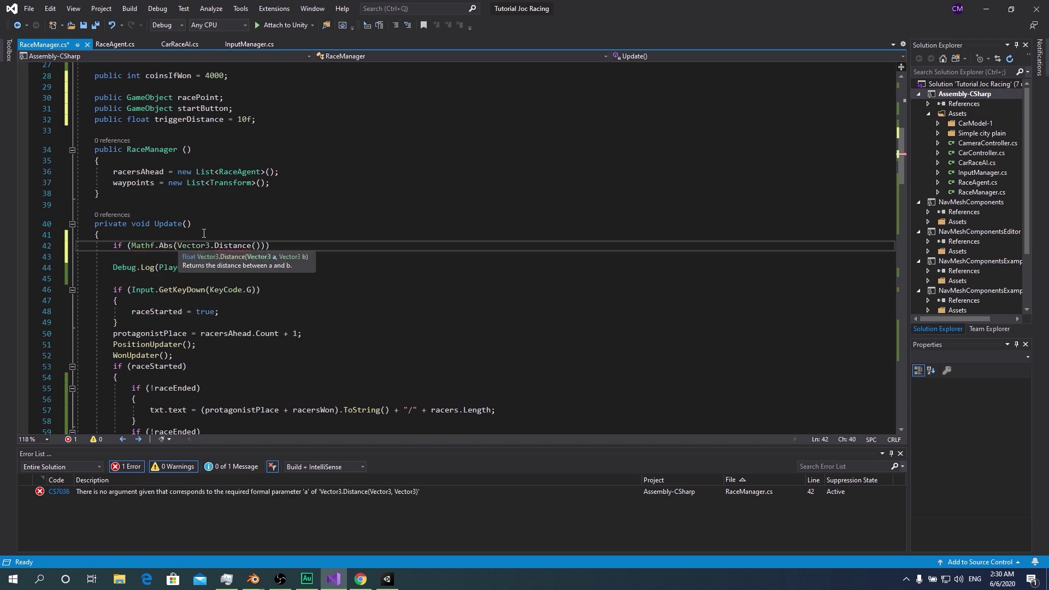
{"action": "type", "text": "protagonist."}
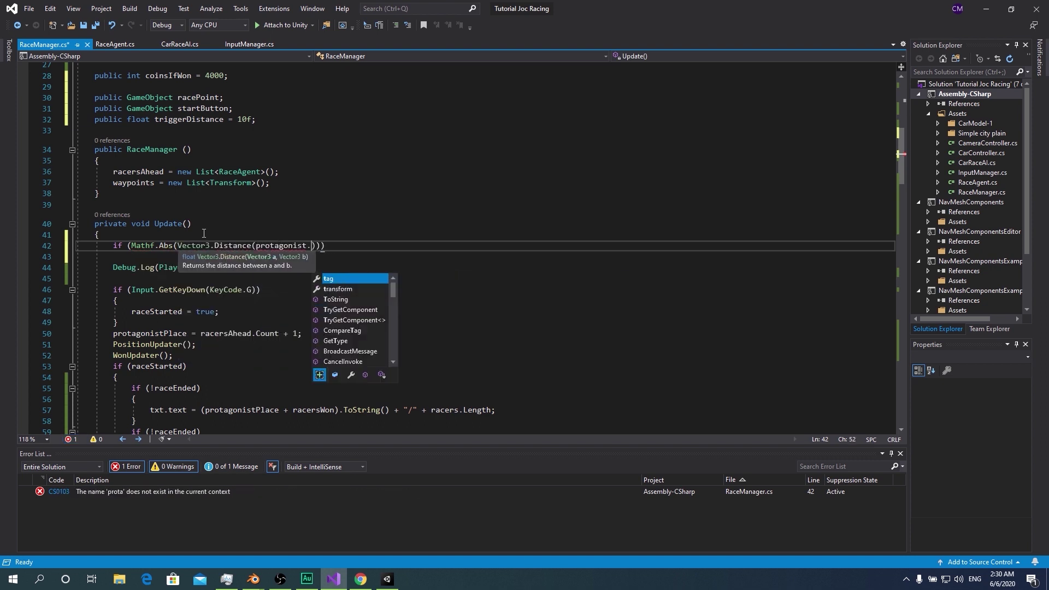
{"action": "type", "text": "p"}
{"action": "key", "text": "BackSpace"}
{"action": "type", "text": "tr"}
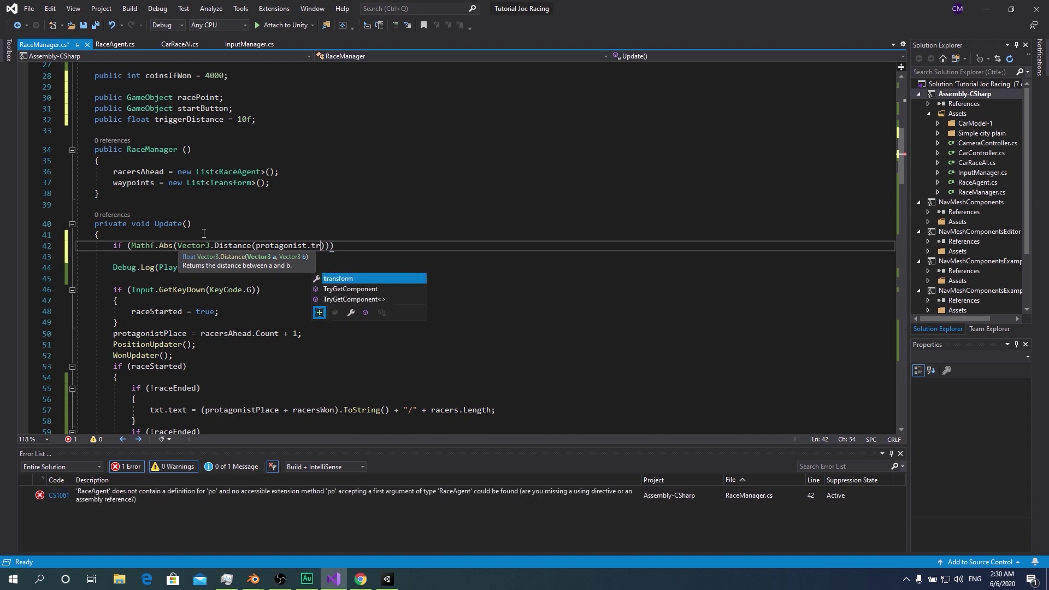
{"action": "key", "text": "Tab"}
{"action": "type", "text": "position, "}
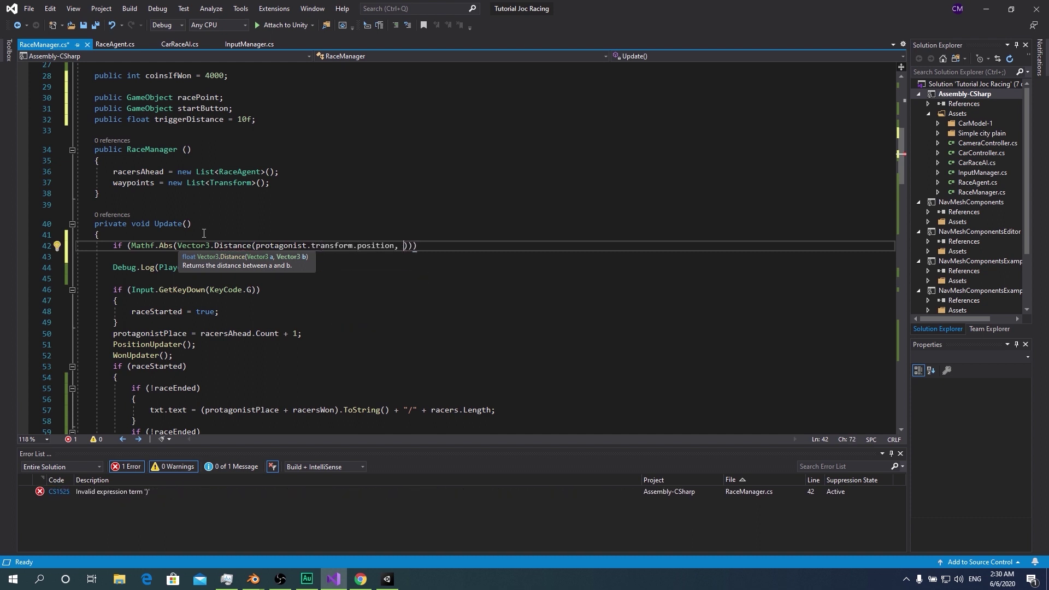
{"action": "type", "text": "race"}
{"action": "key", "text": "Tab"}
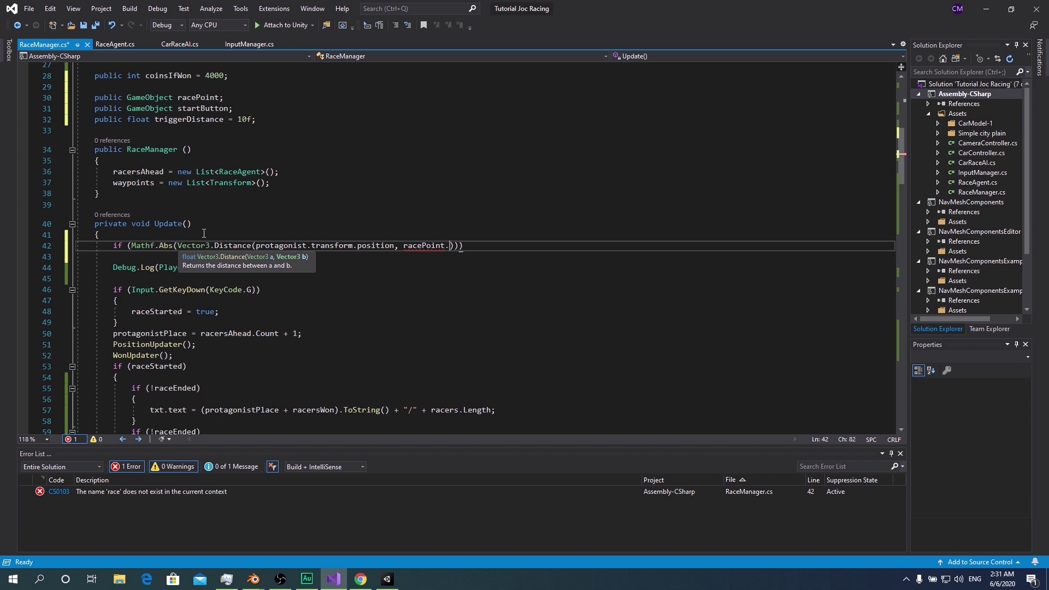
{"action": "type", "text": "transf"}
{"action": "type", "text": "orm.position)) <"}
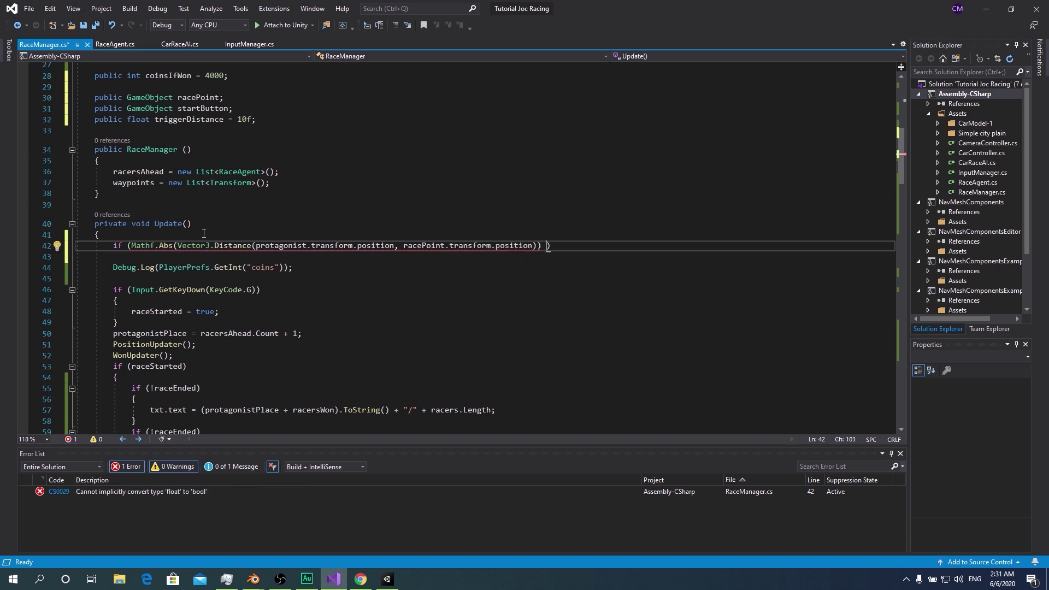
{"action": "type", "text": " trig"}
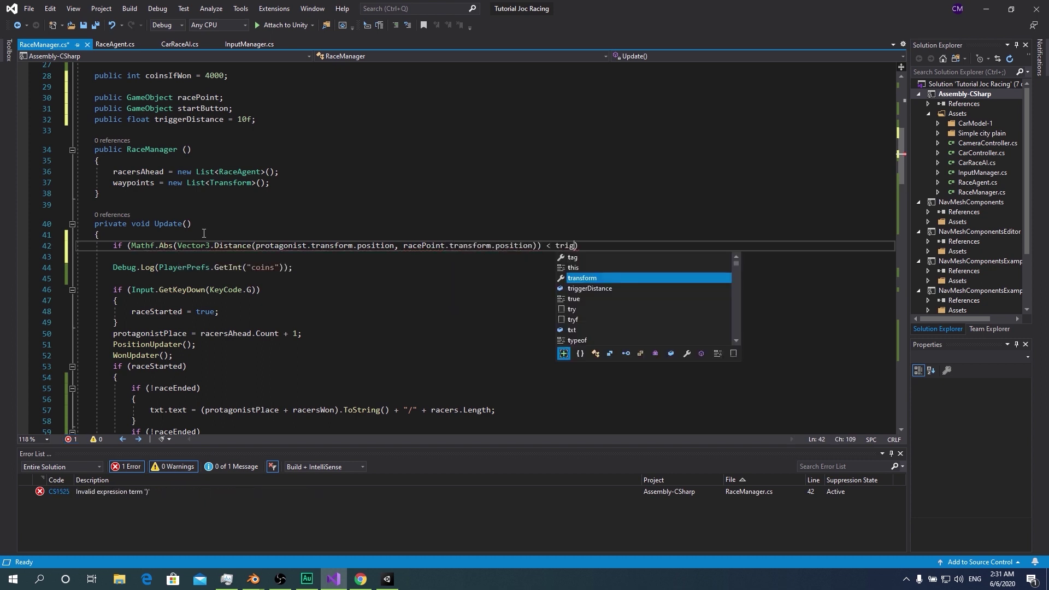
{"action": "type", "text": "g"}
{"action": "key", "text": "Tab"}
{"action": "type", "text": ")"}
Inside that if, call startButton.SetActive(true)
{"action": "key", "text": "Return"}
{"action": "type", "text": "{"}
{"action": "key", "text": "Return"}
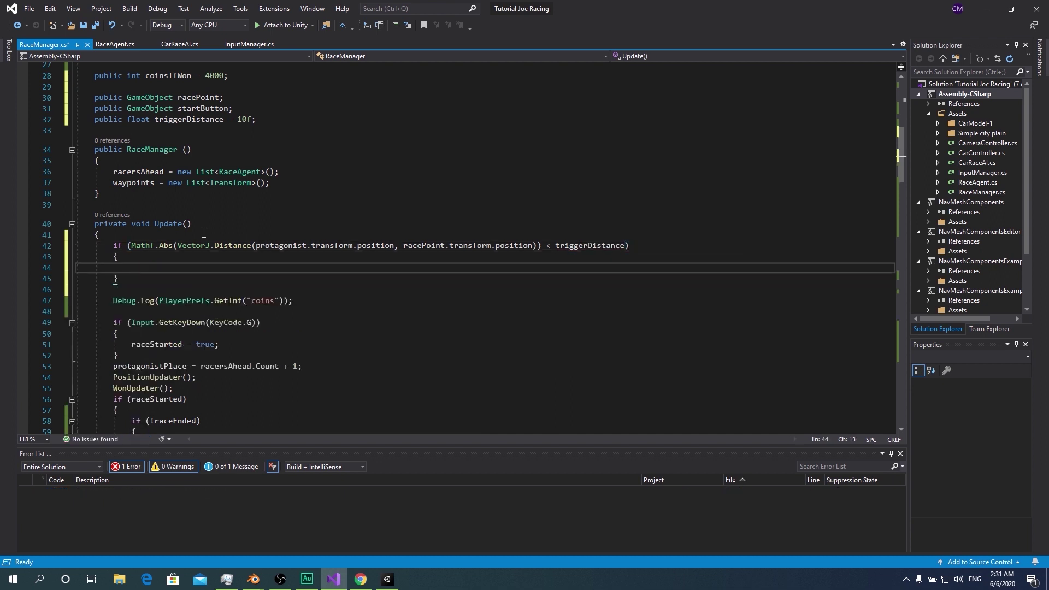
{"action": "type", "text": "st"}
{"action": "key", "text": "Tab"}
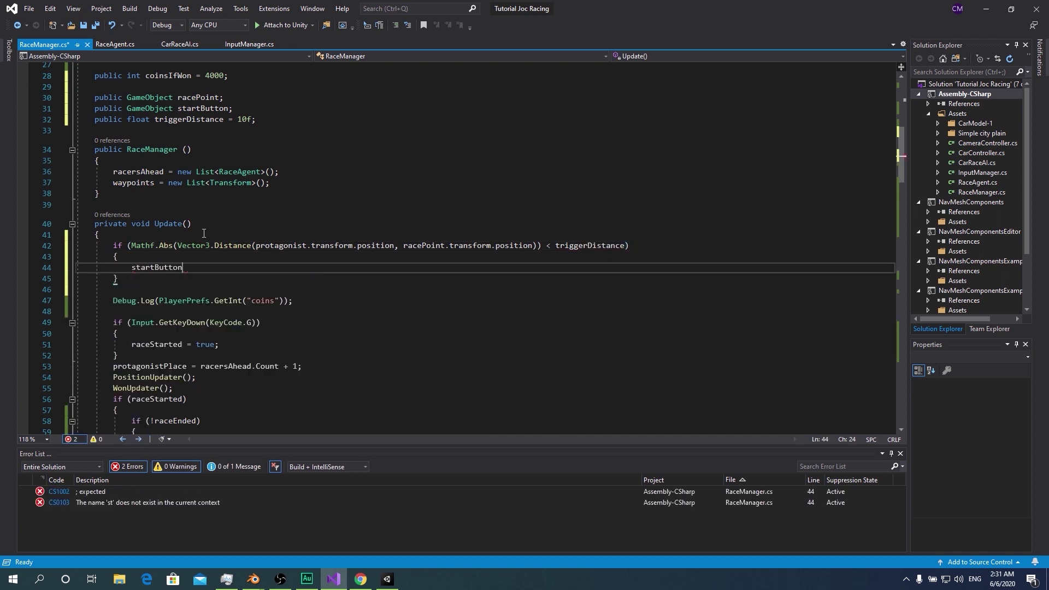
{"action": "type", "text": "="}
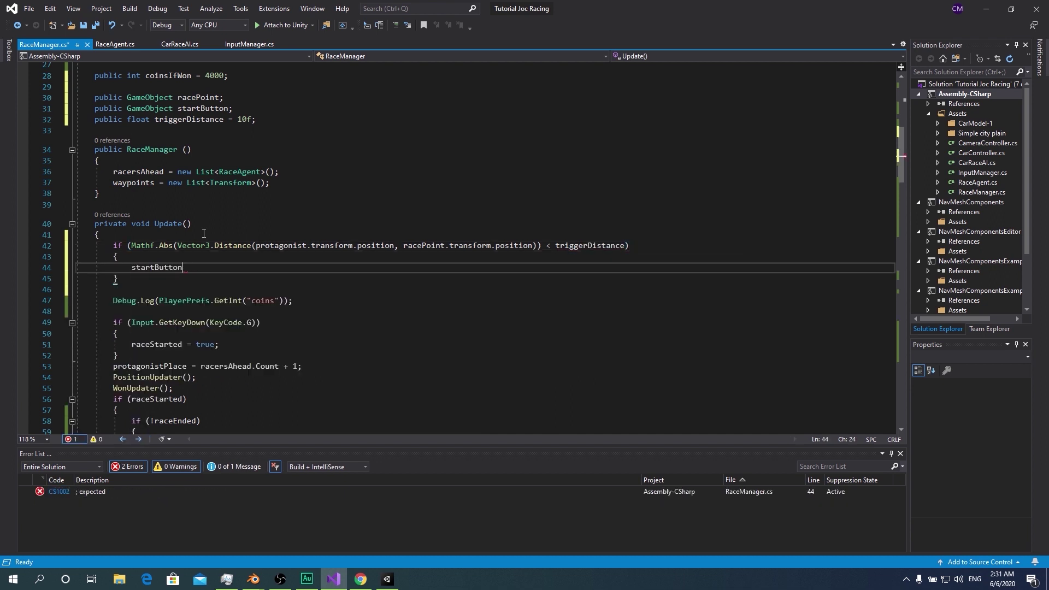
{"action": "type", "text": ".SetActive("}
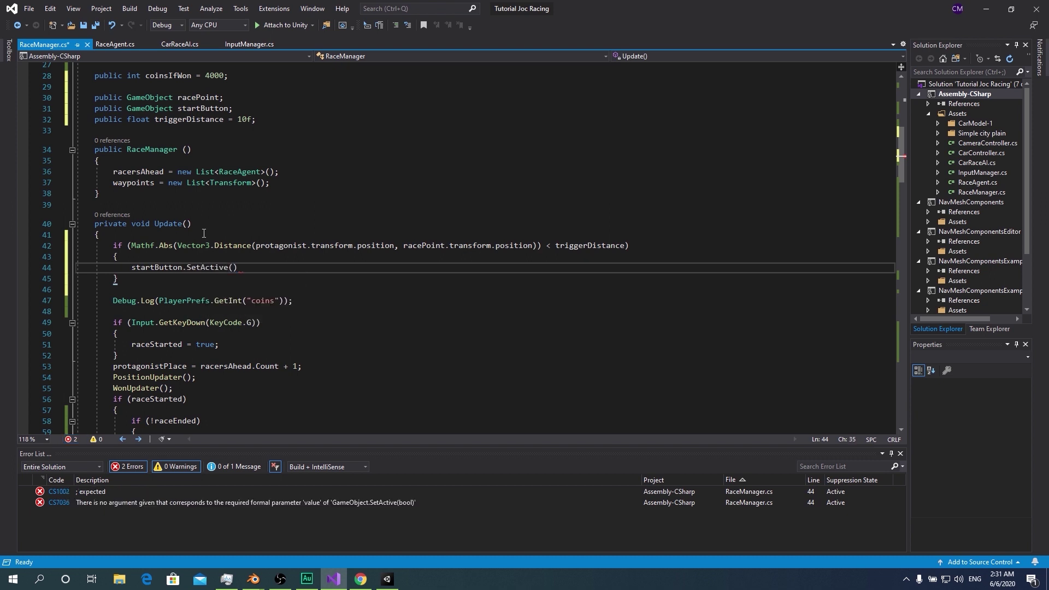
{"action": "type", "text": "true);"}
Add an else-if for distance > triggerDistance that calls startButton.SetActive(false)
{"action": "key", "text": "Down"}
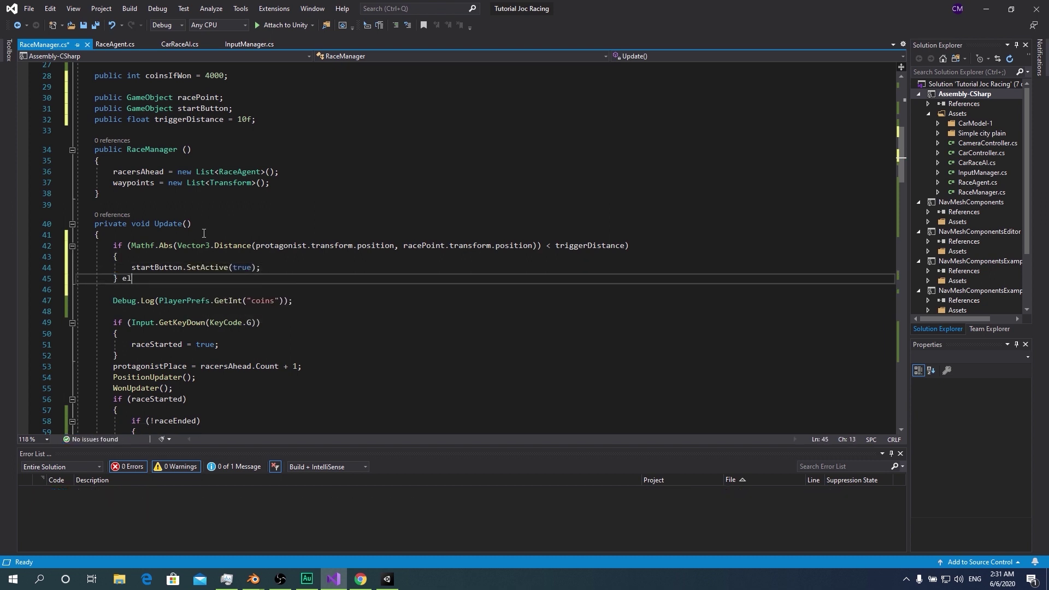
{"action": "type", "text": "se if ("}
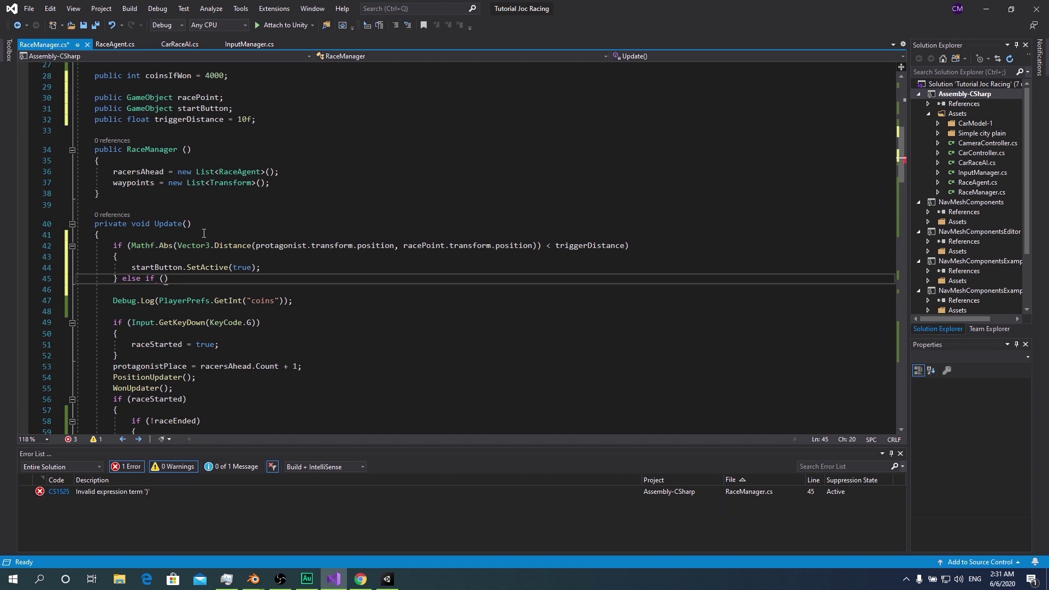
{"action": "type", "text": "Mathf.Abs(Vector3.Distance(protagonist.transform.position, racePoint.transform.position)) < triggerDistance"}
{"action": "left_click", "coordinate": [584, 278]}
{"action": "key", "text": "BackSpace"}
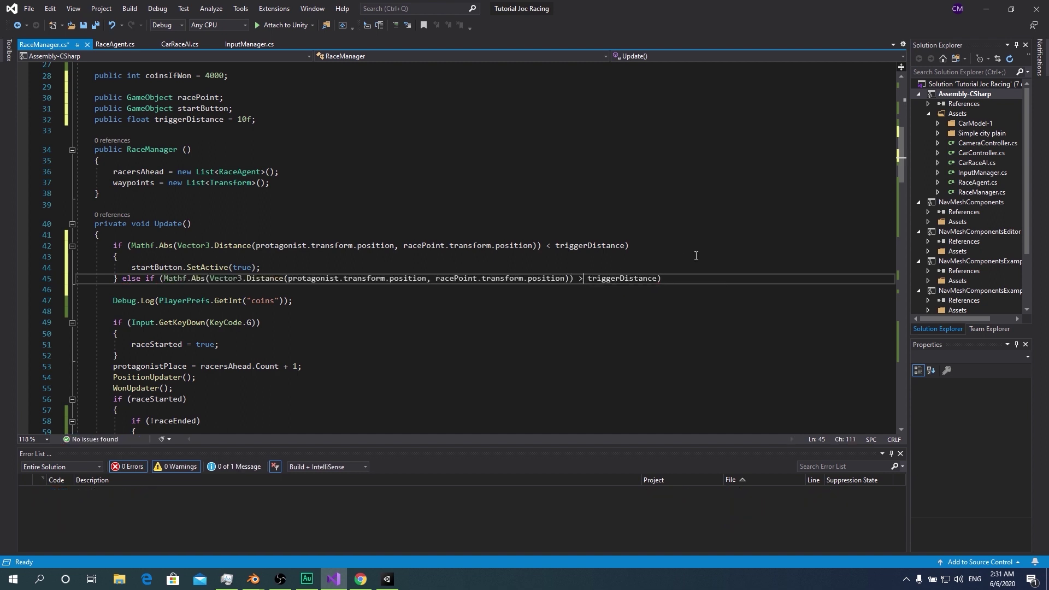
{"action": "type", "text": ">"}
{"action": "key", "text": "Return"}
{"action": "type", "text": "{"}
{"action": "key", "text": "Return"}
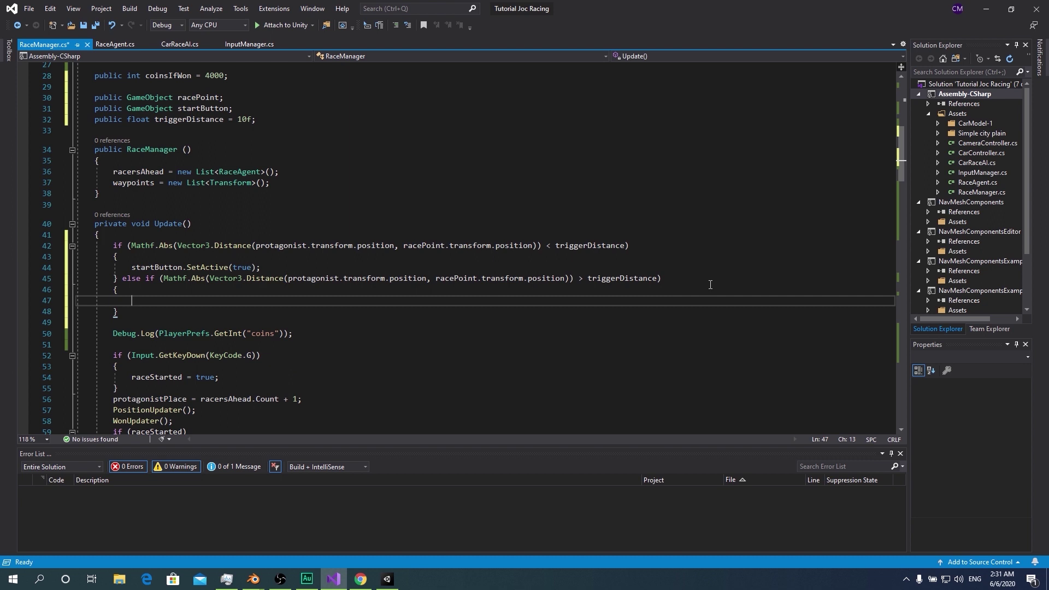
{"action": "type", "text": "st"}
{"action": "key", "text": "Tab"}
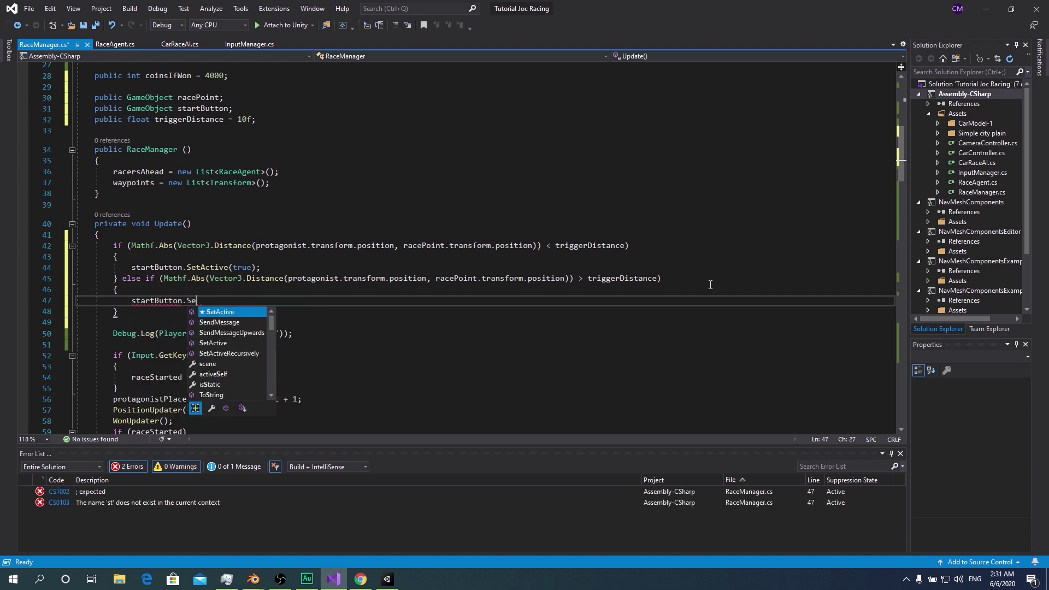
{"action": "type", "text": "SetActive"}
{"action": "type", "text": "(f"}
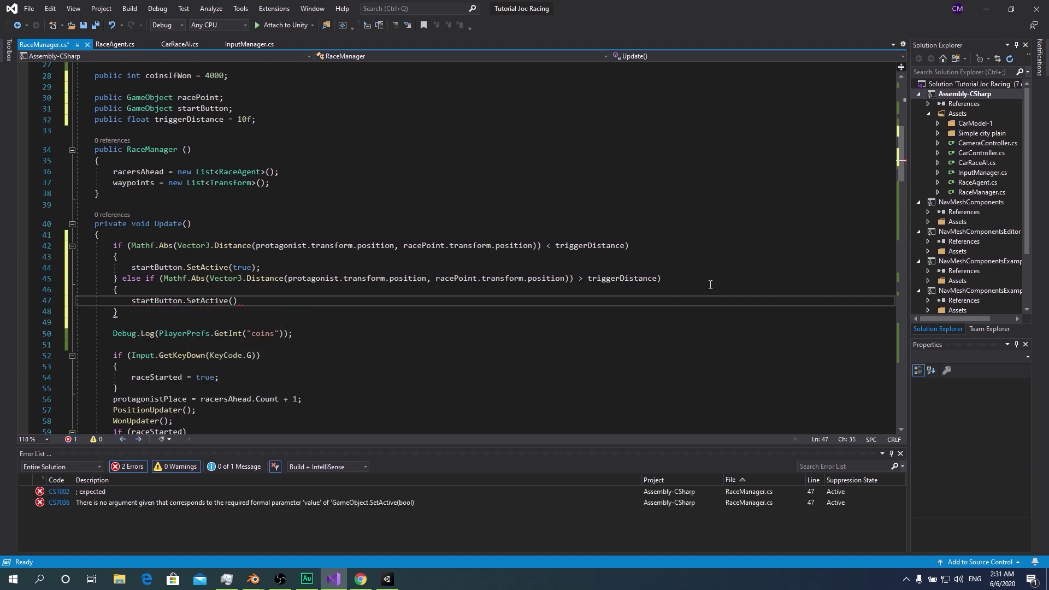
{"action": "type", "text": "alse);"}
Save RaceManager.cs and return to Unity
{"action": "left_click", "coordinate": [143, 311]}
{"action": "key", "text": "ctrl+s"}
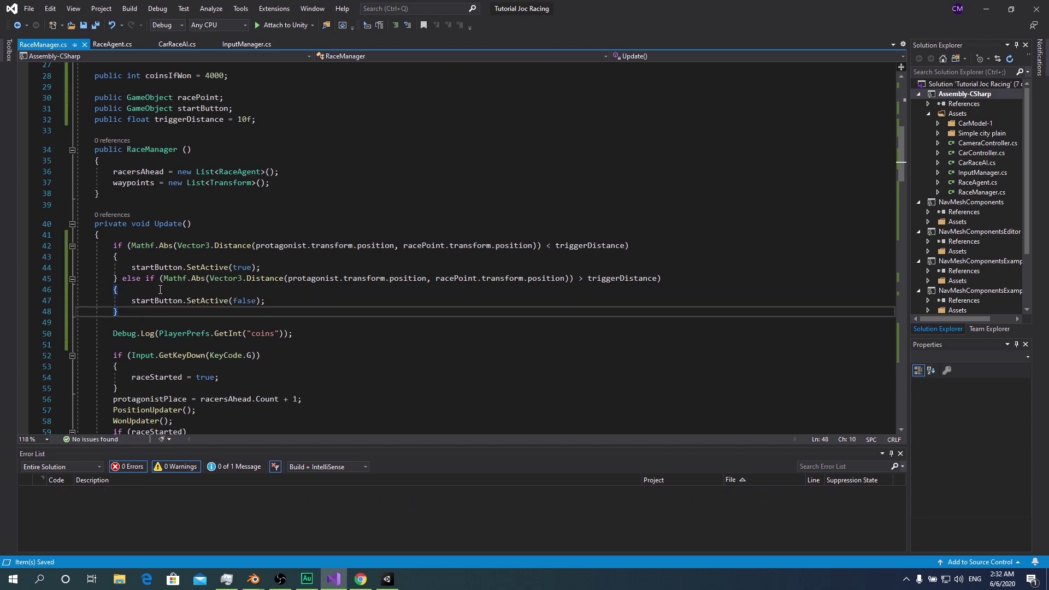
{"action": "key", "text": "alt+Tab"}
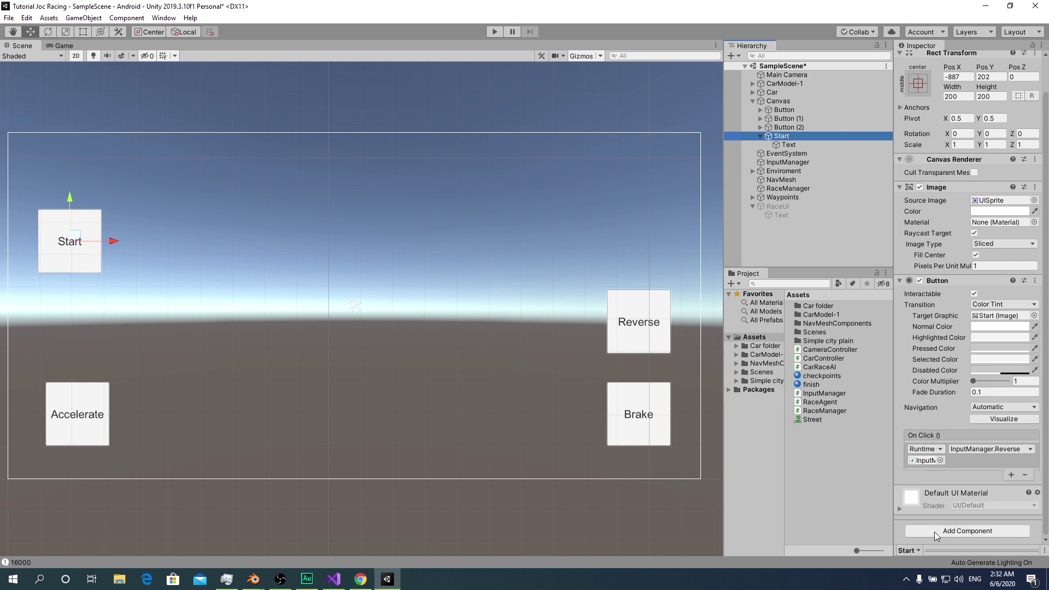
Add a new ButtonClicked script component to the Start button, then return to Visual Studio
{"action": "left_click", "coordinate": [934, 531]}
{"action": "type", "text": "Butt"}
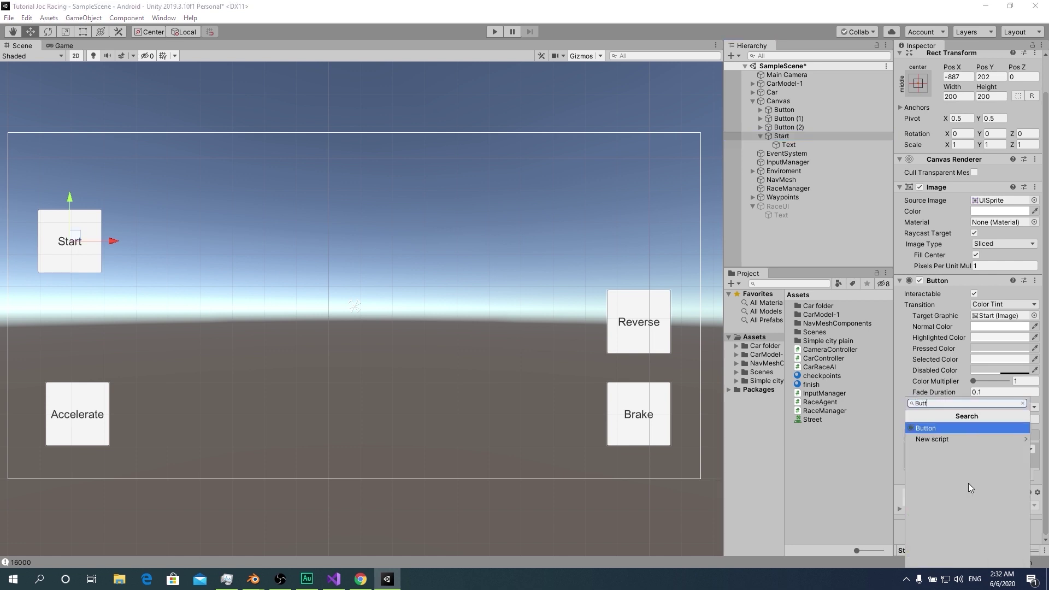
{"action": "type", "text": "onClicked"}
{"action": "key", "text": "Return"}
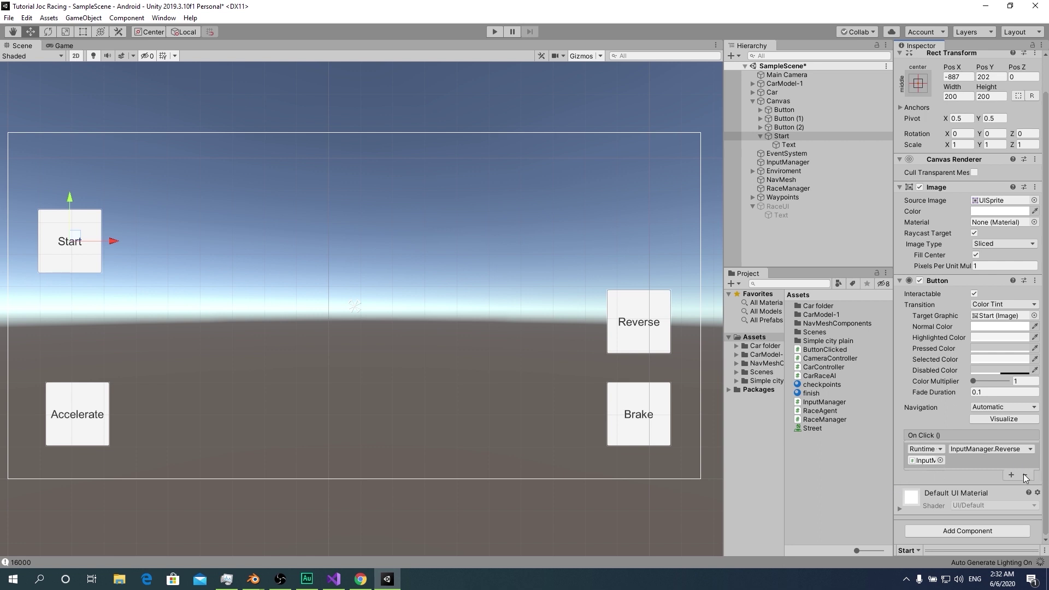
{"action": "left_click", "coordinate": [334, 579]}
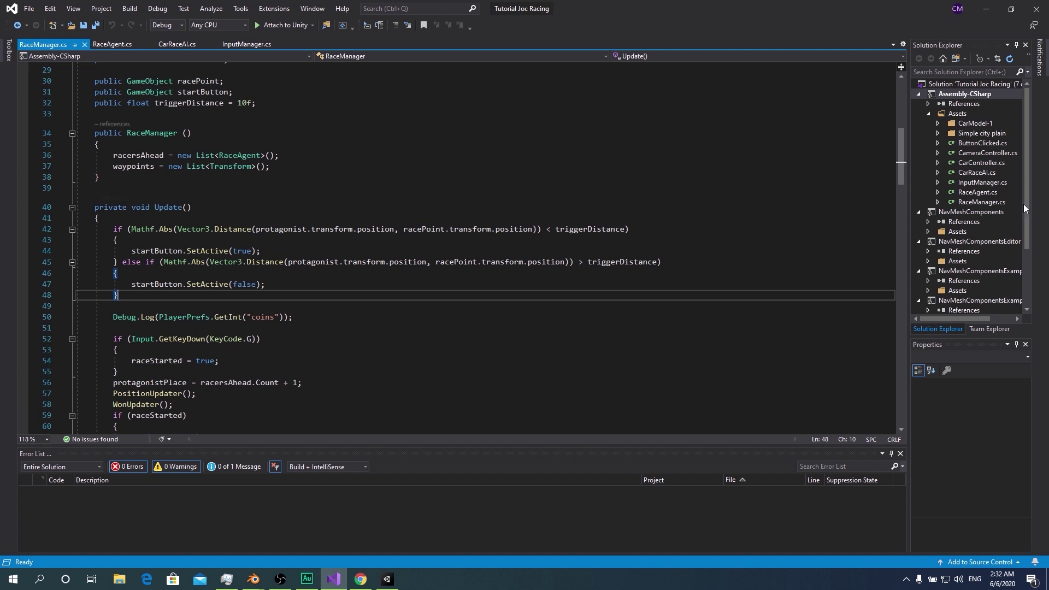
Replace the template methods with a public bool clicked = false and a ClickBut() setting clicked = true
{"action": "double_click", "coordinate": [988, 144]}
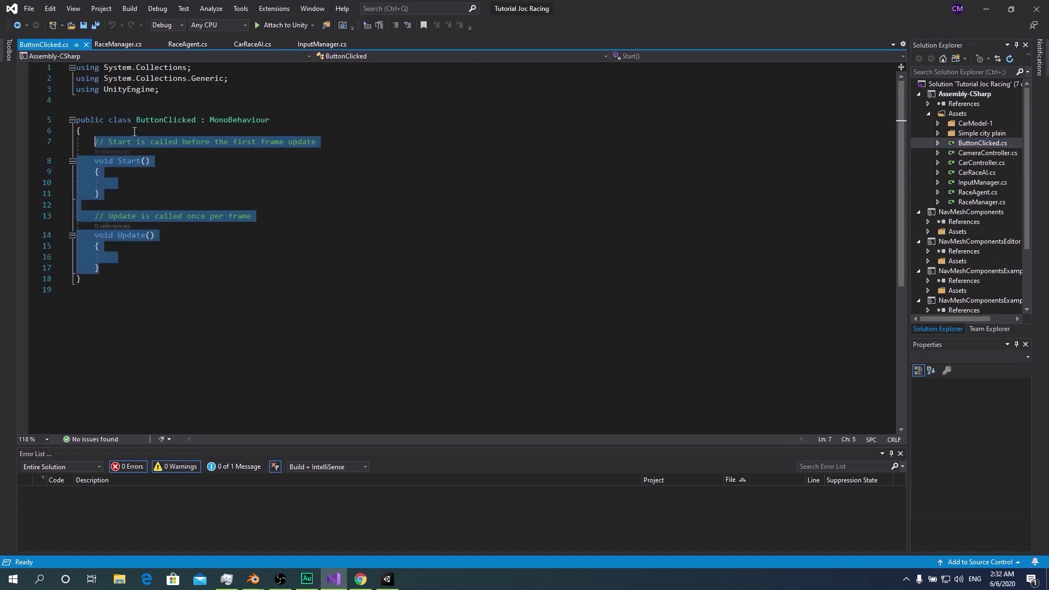
{"action": "key", "text": "BackSpace"}
{"action": "type", "text": "public vop"}
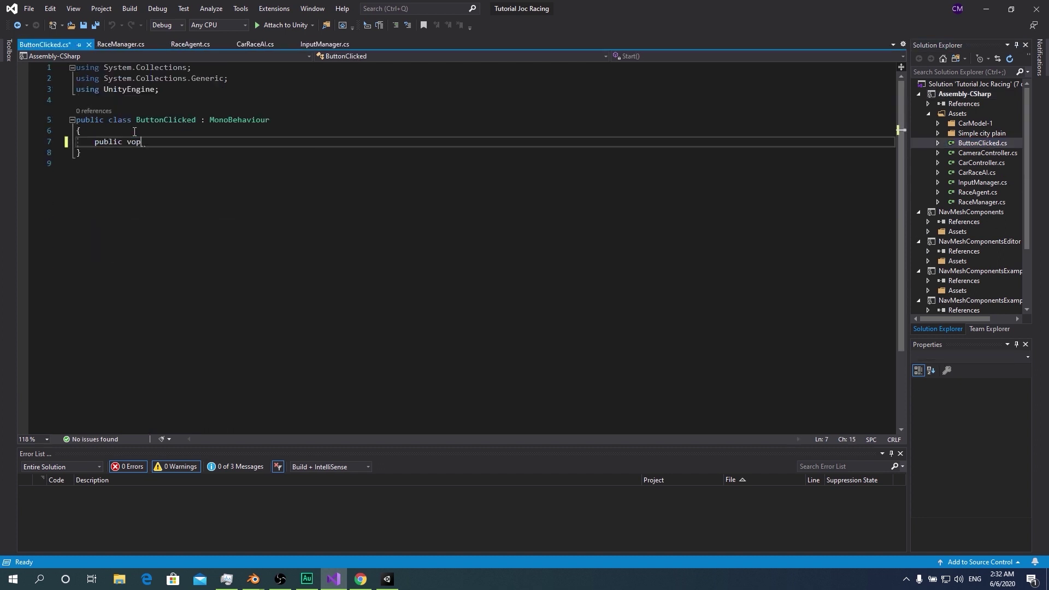
{"action": "key", "text": "BackSpace"}
{"action": "type", "text": "id ClickBut (){"}
{"action": "key", "text": "Return"}
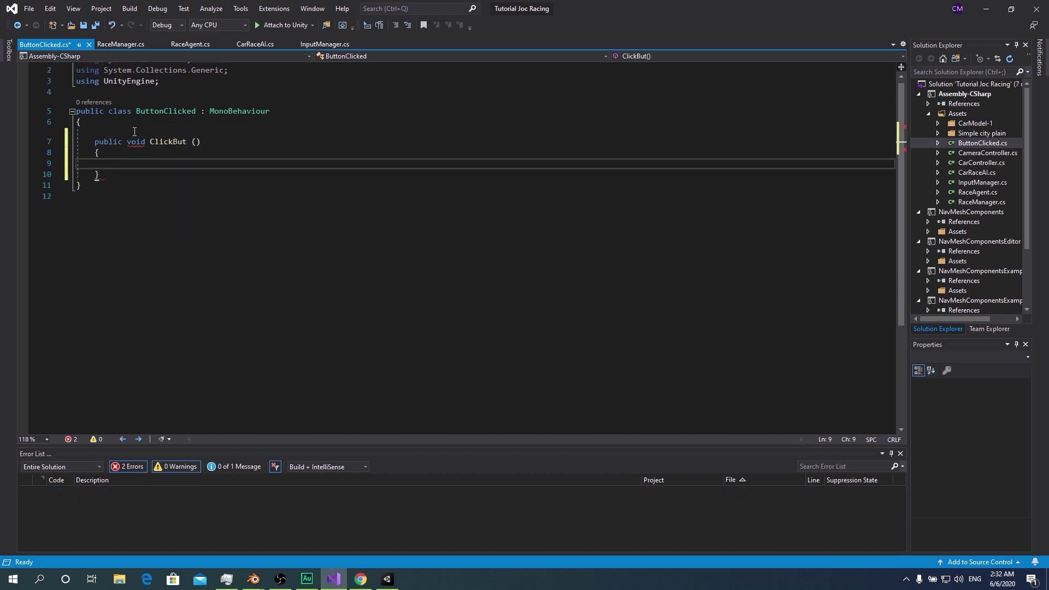
{"action": "left_click", "coordinate": [135, 132]}
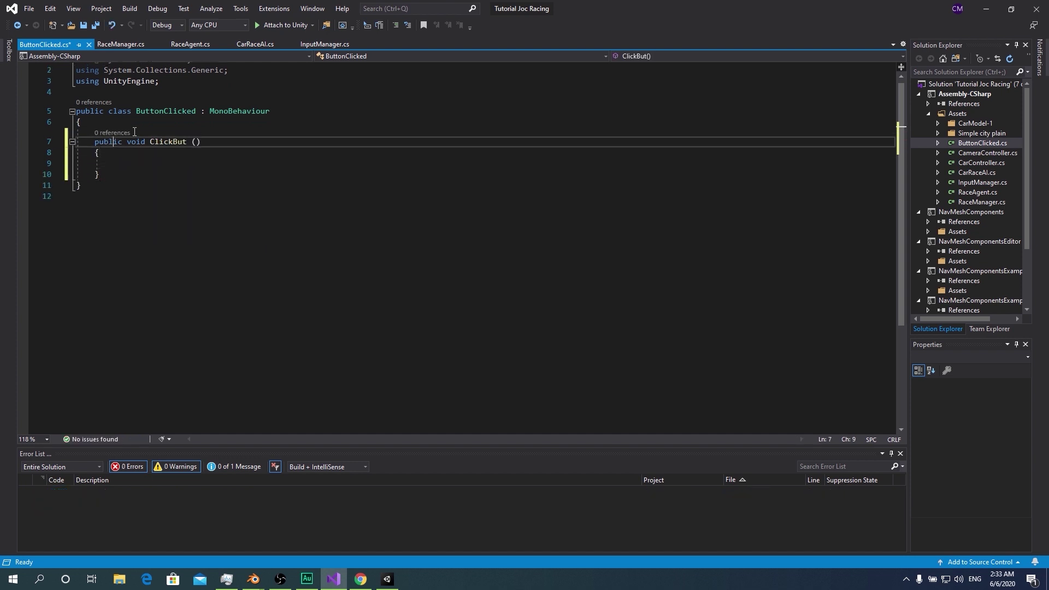
{"action": "key", "text": "Return"}
{"action": "type", "text": "public bool"}
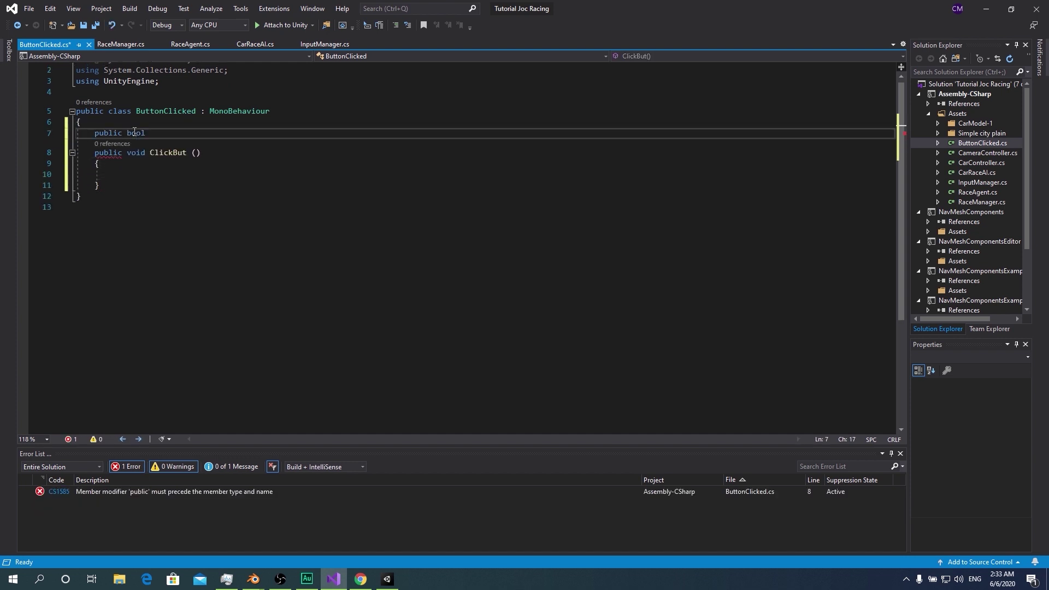
{"action": "type", "text": "fals"}
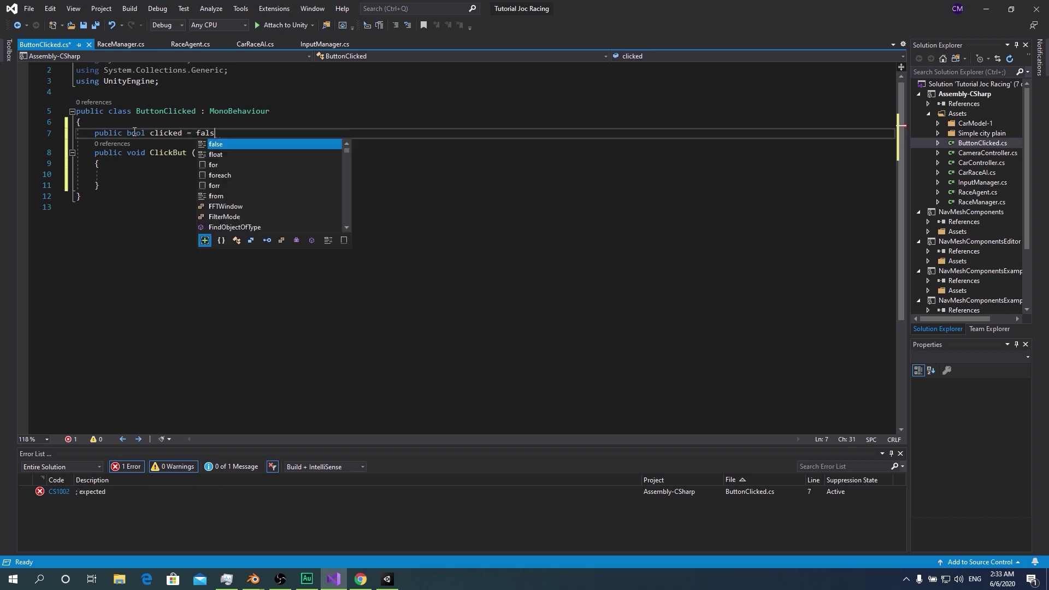
{"action": "type", "text": "e;"}
{"action": "key", "text": "Down"}
{"action": "key", "text": "Down"}
{"action": "key", "text": "Down"}
{"action": "type", "text": "clicked"}
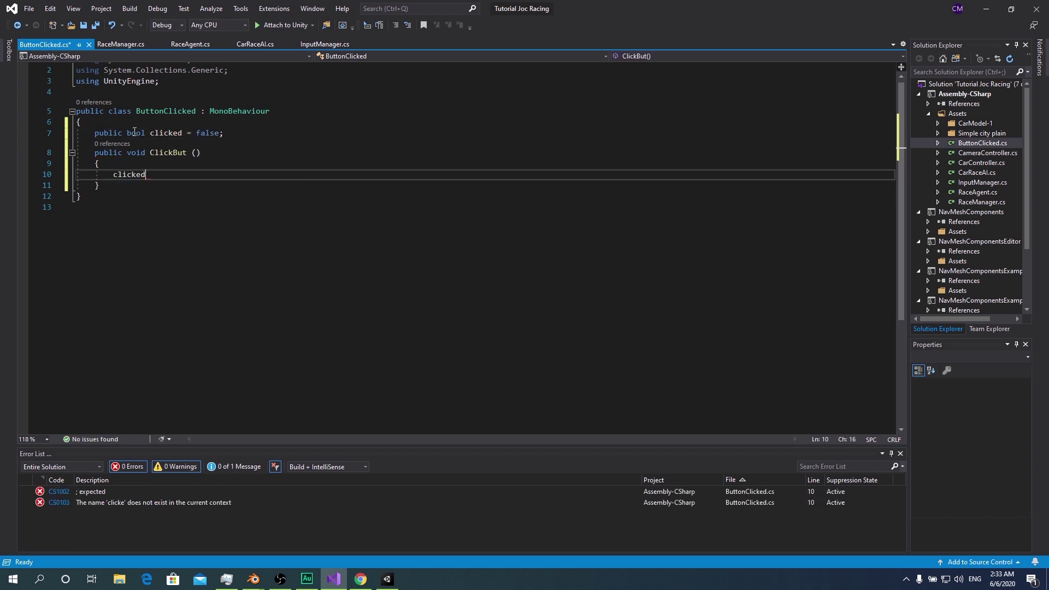
{"action": "type", "text": " = true;"}
Delete the unused using directives and save ButtonClicked.cs
{"action": "left_click", "coordinate": [77, 91]}
{"action": "key", "text": "ctrl+s"}
{"action": "key", "text": "BackSpace"}
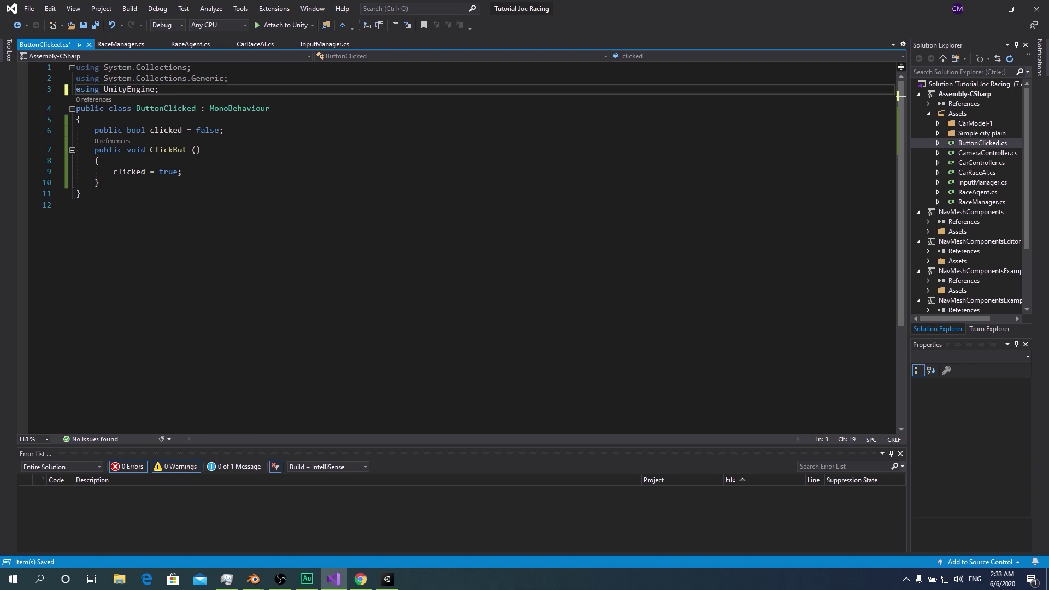
{"action": "left_click_drag", "start_coordinate": [77, 89], "coordinate": [75, 67]}
{"action": "key", "text": "Delete"}
{"action": "key", "text": "ctrl+s"}
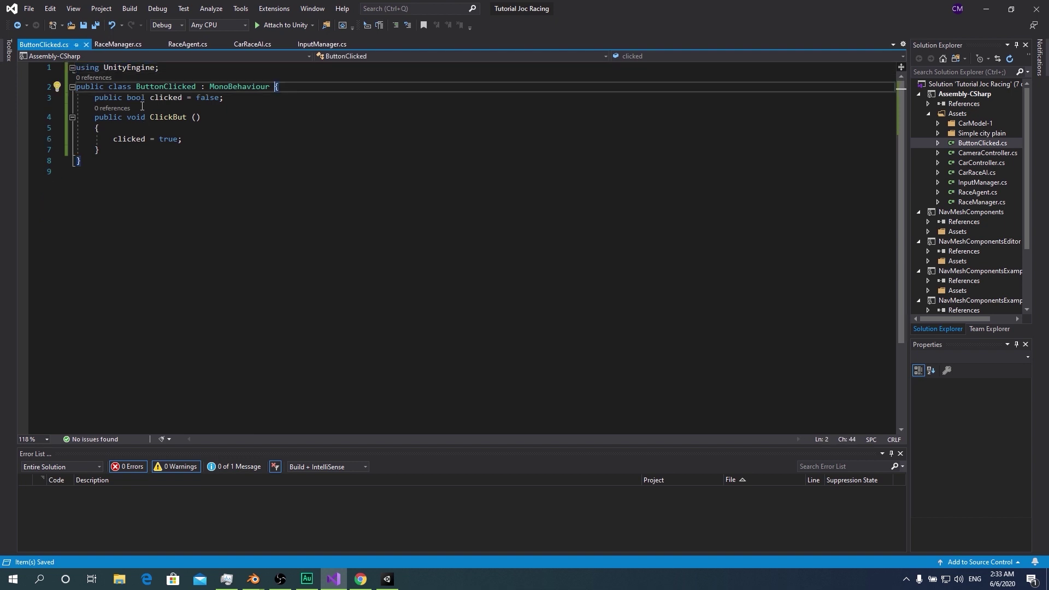
Declare a bool inRange = false field below triggerDistance in RaceManager.cs
{"action": "left_click", "coordinate": [123, 46]}
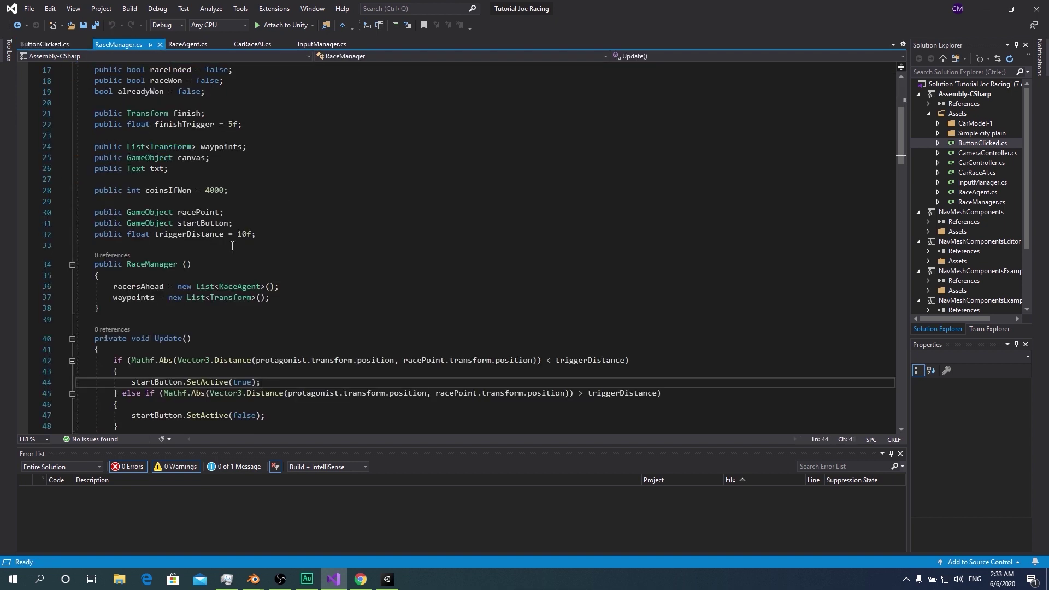
{"action": "scroll", "coordinate": [254, 202], "scroll_direction": "down", "scroll_amount": 2}
{"action": "left_click", "coordinate": [241, 168]}
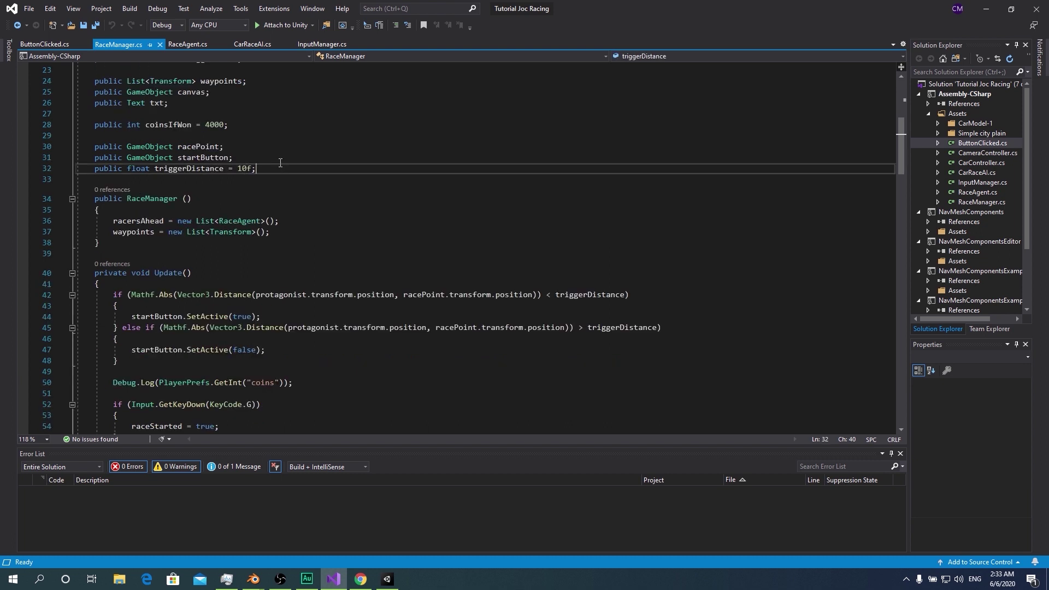
{"action": "key", "text": "Return"}
{"action": "type", "text": "bool in"}
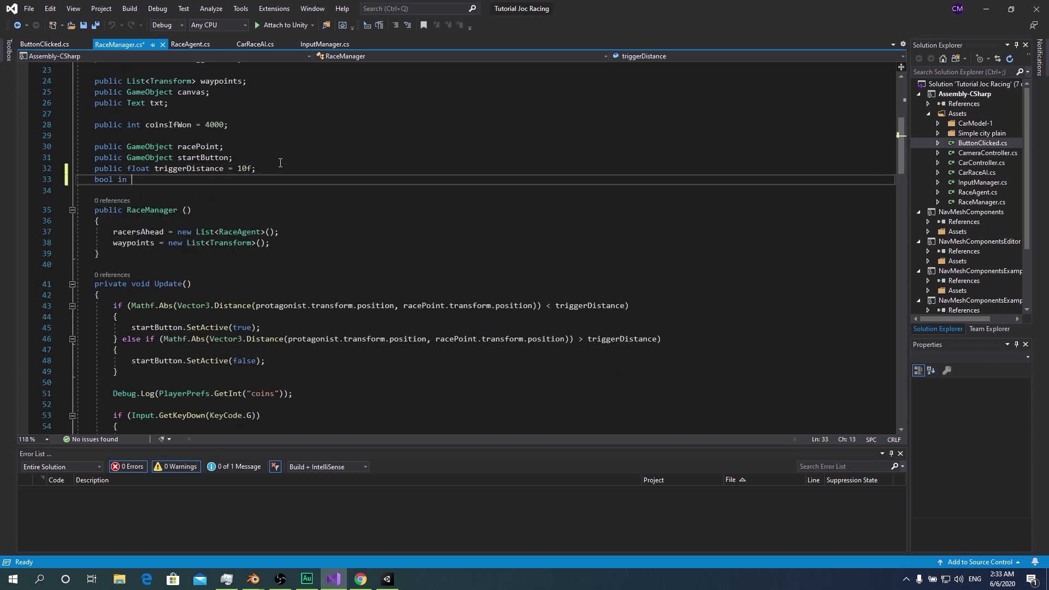
{"action": "type", "text": "Range = f"}
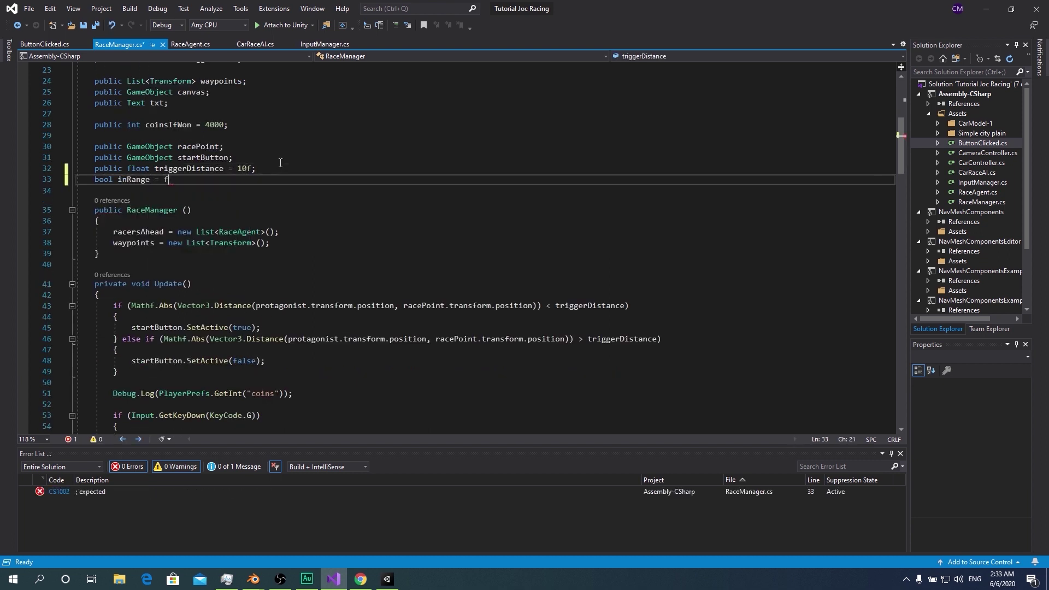
{"action": "type", "text": "alse;"}
{"action": "left_click", "coordinate": [280, 159]}
Set inRange = true after showing the button and inRange = false after hiding it
{"action": "left_click", "coordinate": [288, 332]}
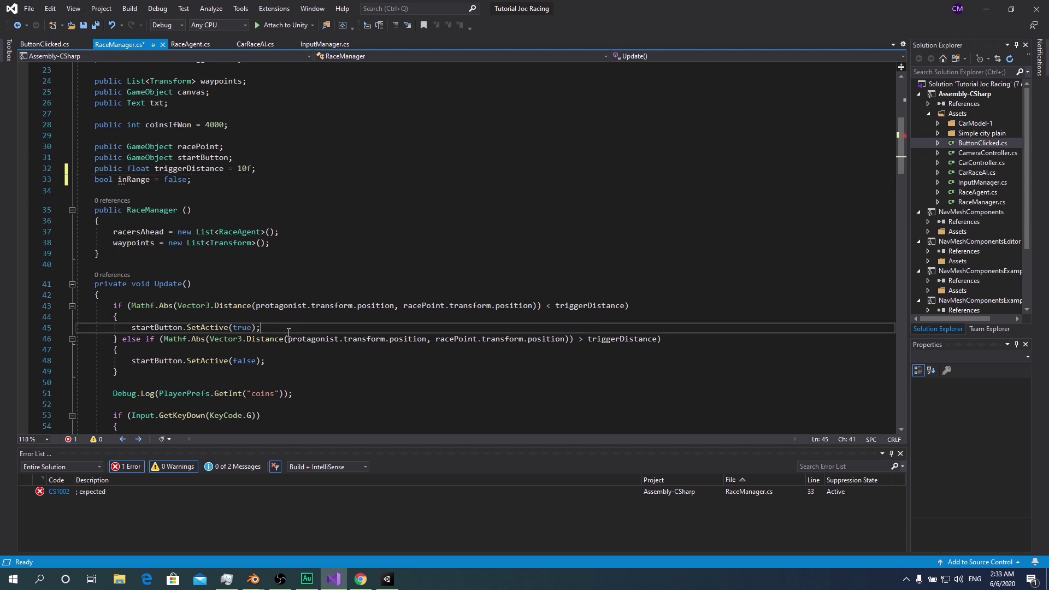
{"action": "key", "text": "Return"}
{"action": "type", "text": "inRange = true;"}
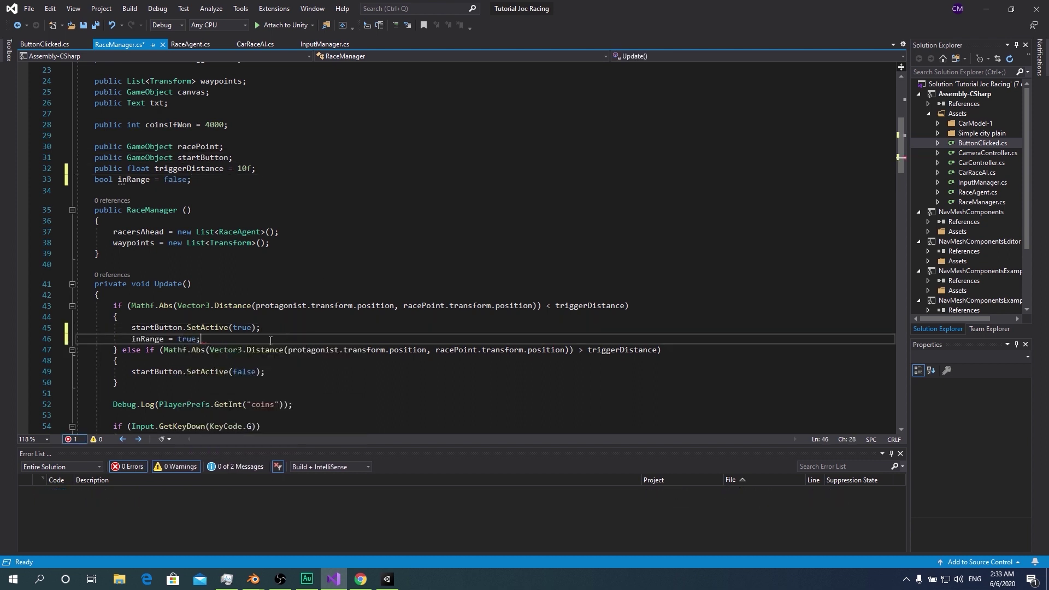
{"action": "left_click", "coordinate": [267, 371]}
{"action": "key", "text": "Return"}
{"action": "type", "text": "inRange = false;"}
Add an if (inRange) block wrapping a check on startButton.GetComponent<ButtonClicked>().clicked
{"action": "scroll", "coordinate": [153, 332], "scroll_direction": "down", "scroll_amount": 2}
{"action": "left_click", "coordinate": [152, 331]}
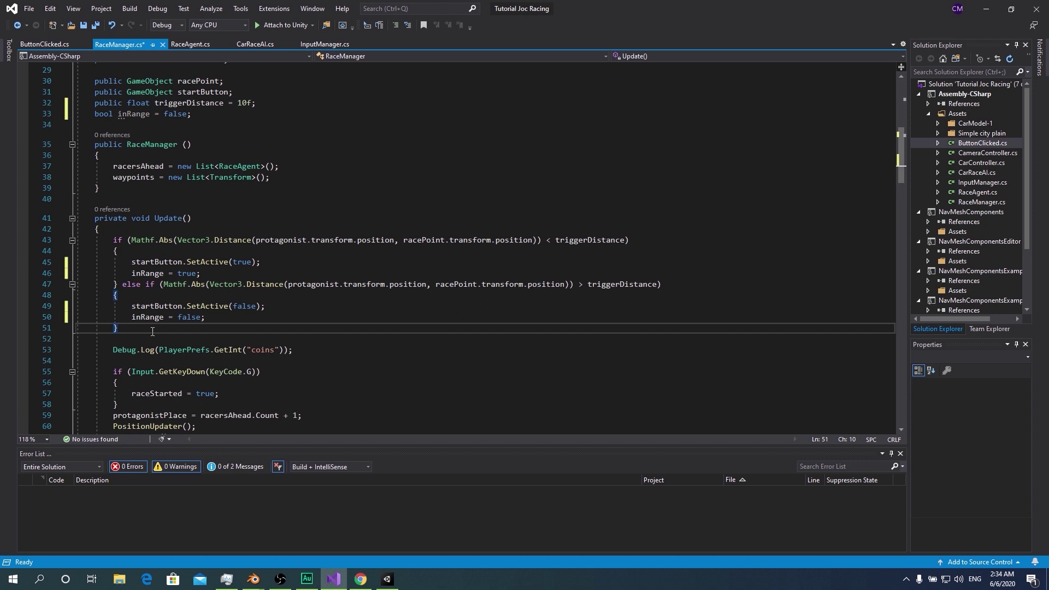
{"action": "key", "text": "Return"}
{"action": "key", "text": "Return"}
{"action": "type", "text": "if (inRange) {"}
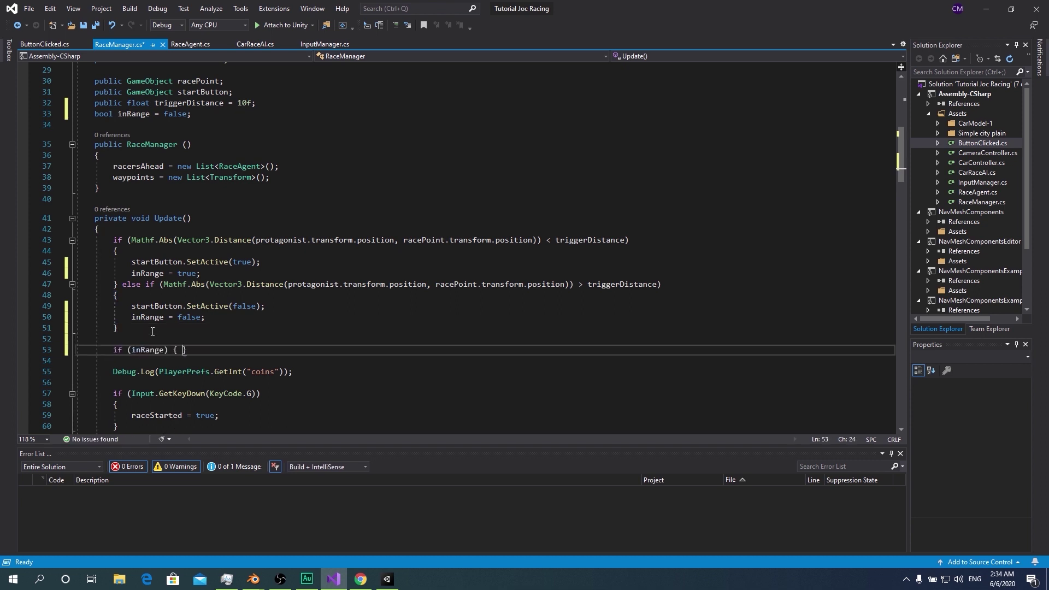
{"action": "key", "text": "Return"}
{"action": "type", "text": "startButton"}
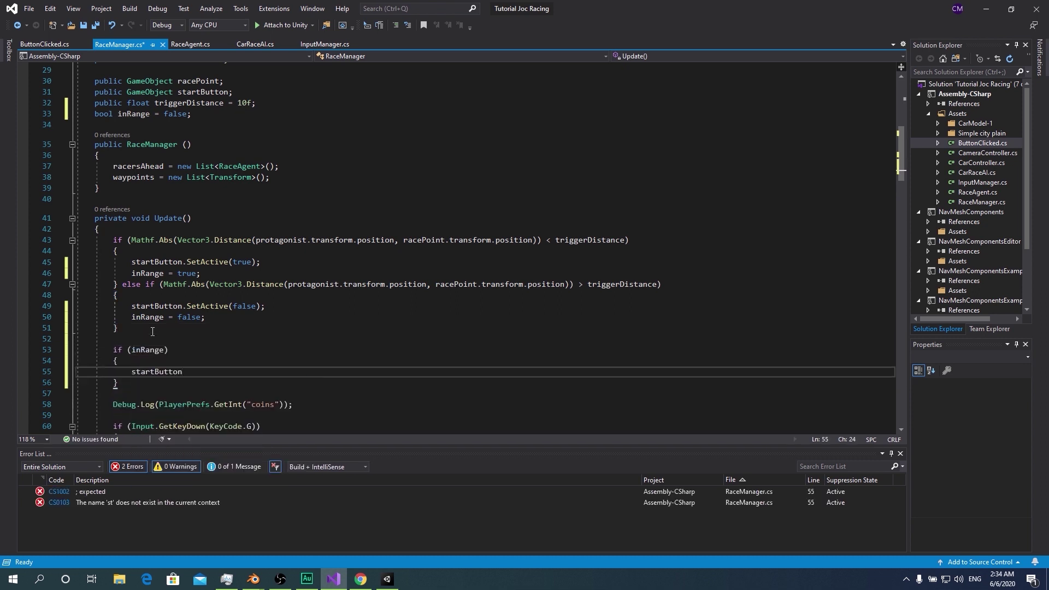
{"action": "type", "text": ".GetComponent<"}
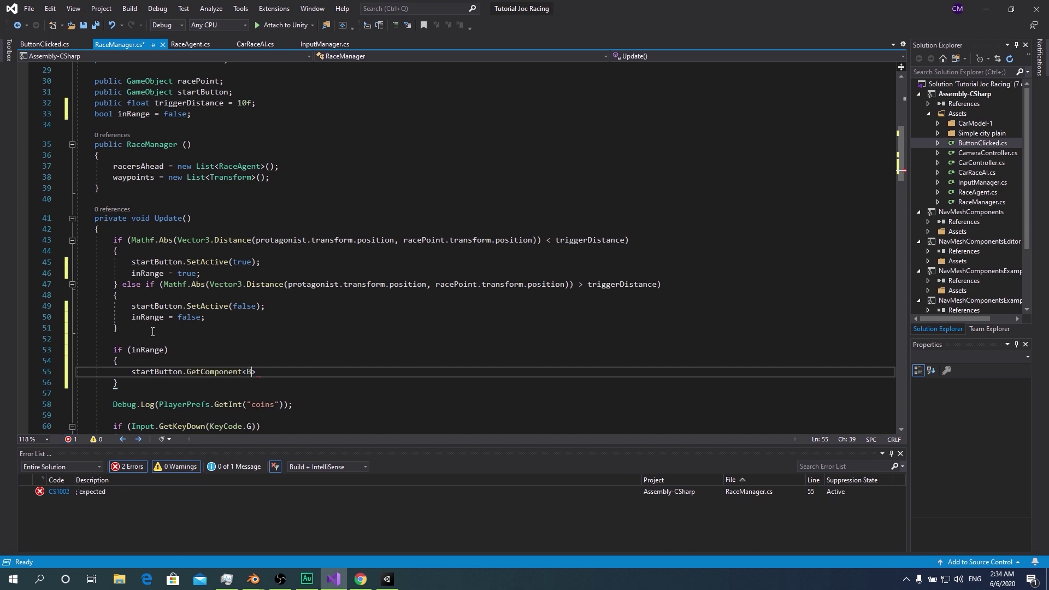
{"action": "type", "text": "Butt"}
{"action": "key", "text": "Tab"}
{"action": "type", "text": ">()."}
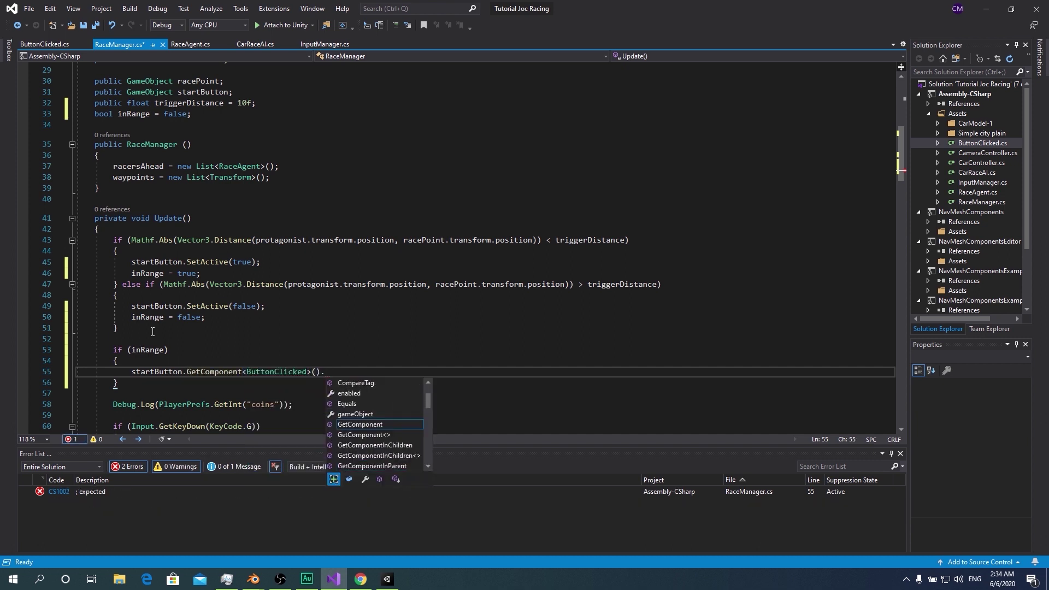
{"action": "type", "text": "clicked"}
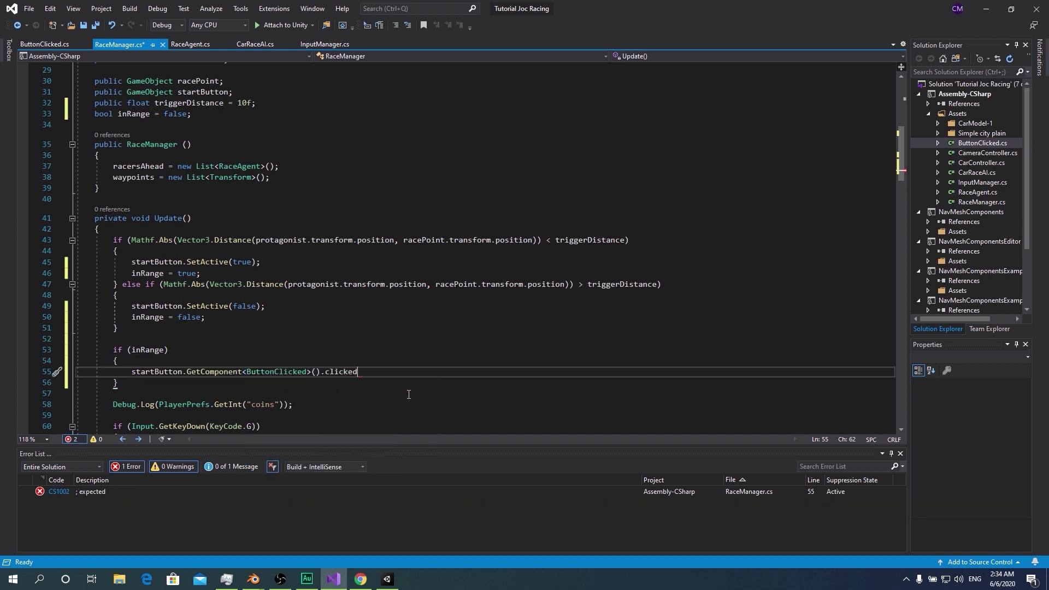
{"action": "key", "text": "shift+Home"}
{"action": "key", "text": "ctrl+x"}
{"action": "type", "text": "if ("}
{"action": "key", "text": "ctrl+v"}
Declare a new field bool alreadyPressed = false below inRange in RaceManager
{"action": "type", "text": ")"}
{"action": "scroll", "coordinate": [316, 312], "scroll_direction": "up", "scroll_amount": 5}
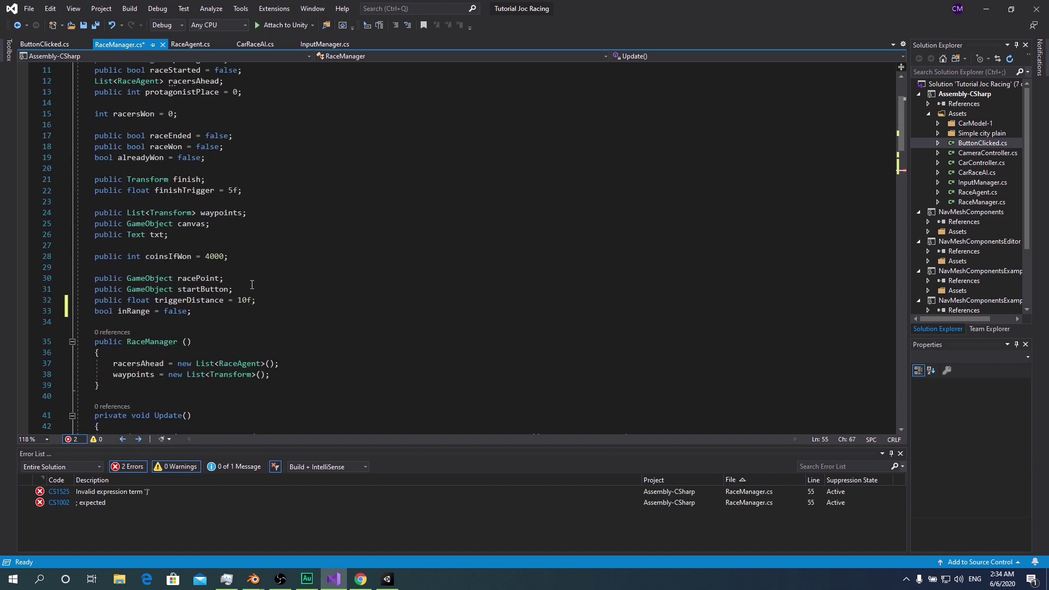
{"action": "left_click", "coordinate": [218, 310]}
{"action": "key", "text": "Return"}
{"action": "type", "text": "bool "}
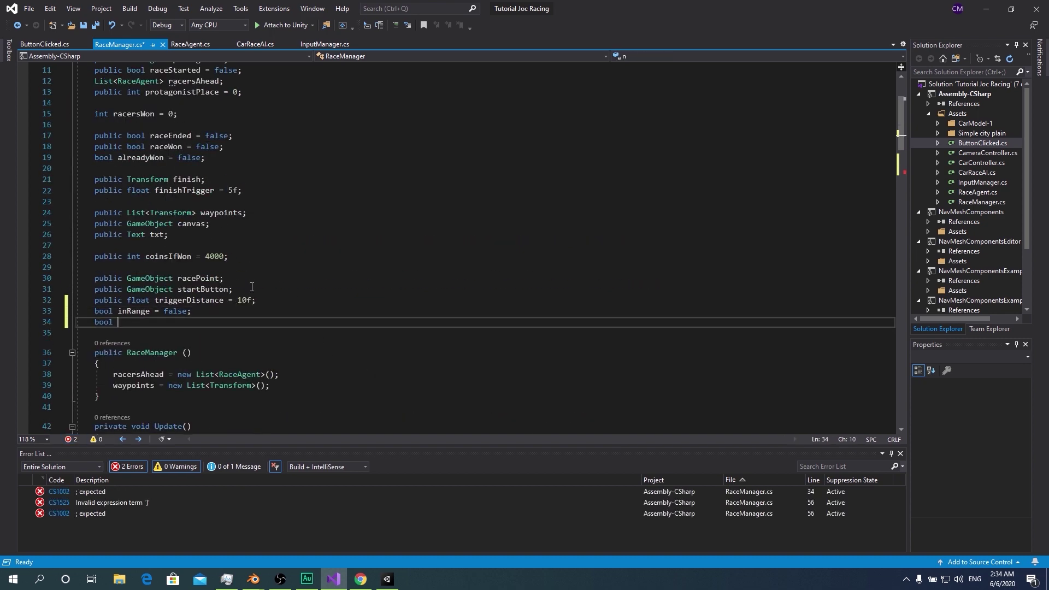
{"action": "type", "text": "alreadyPress"}
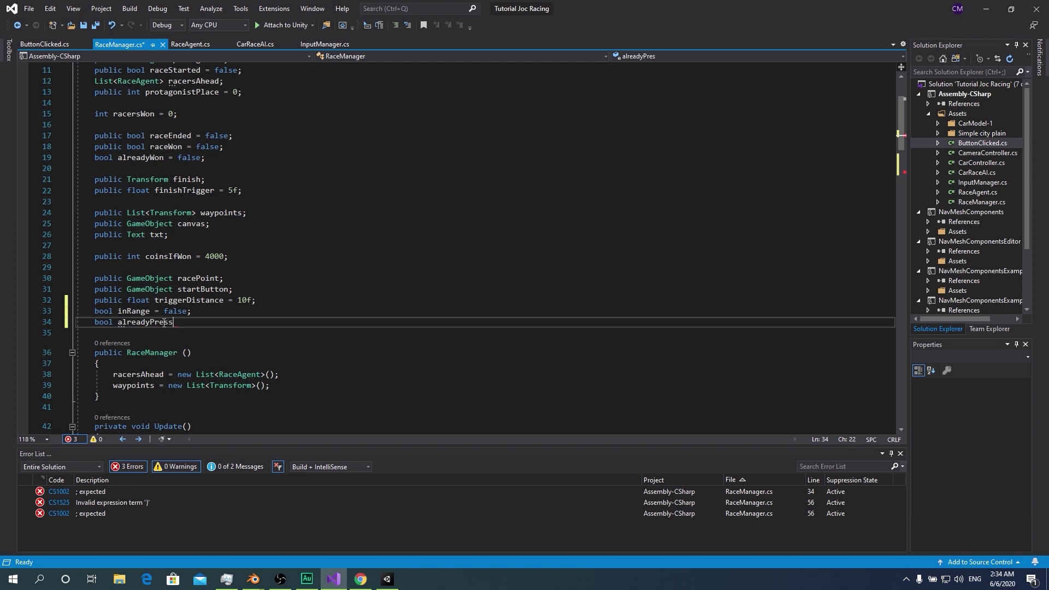
{"action": "type", "text": "alse;"}
Extend the clicked condition with && !alreadyPressed and set alreadyPressed = true in its body
{"action": "scroll", "coordinate": [328, 274], "scroll_direction": "down", "scroll_amount": 9}
{"action": "left_click", "coordinate": [381, 284]}
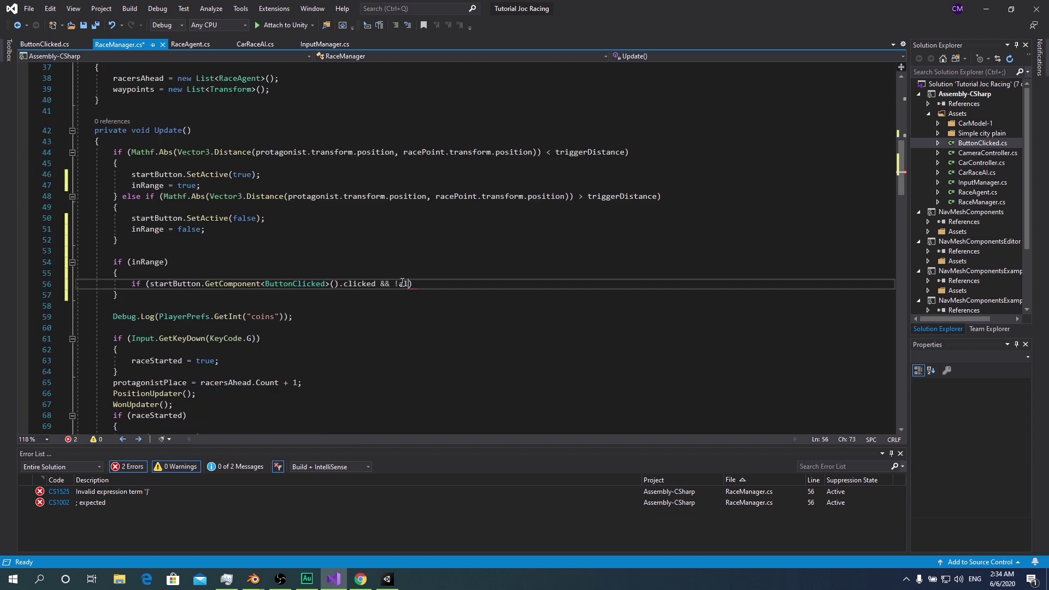
{"action": "key", "text": "Tab"}
{"action": "type", "text": "{"}
{"action": "key", "text": "Return"}
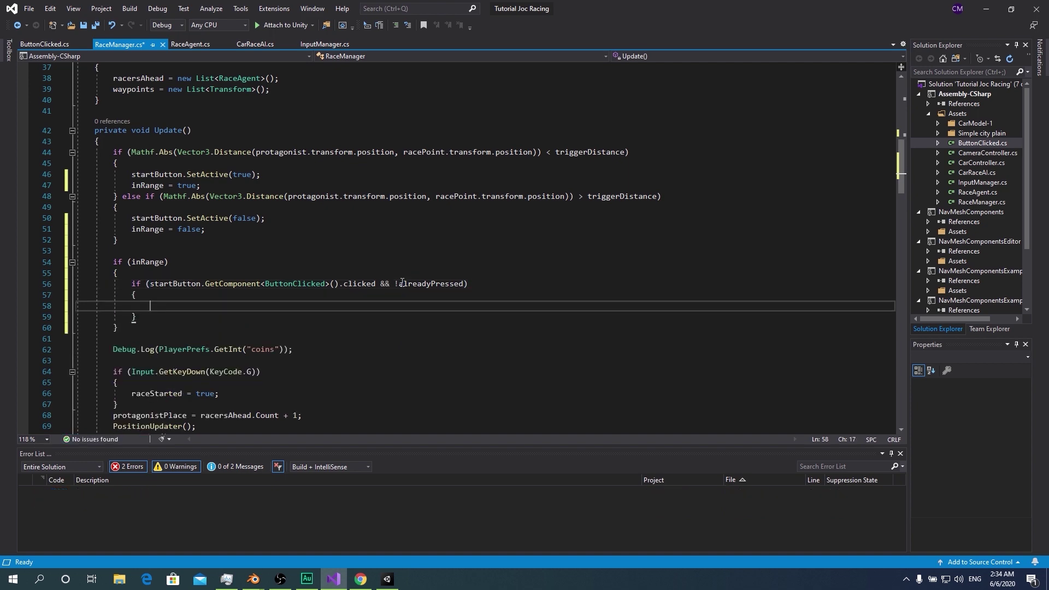
{"action": "type", "text": "alr"}
{"action": "key", "text": "Tab"}
{"action": "type", "text": "= true;"}
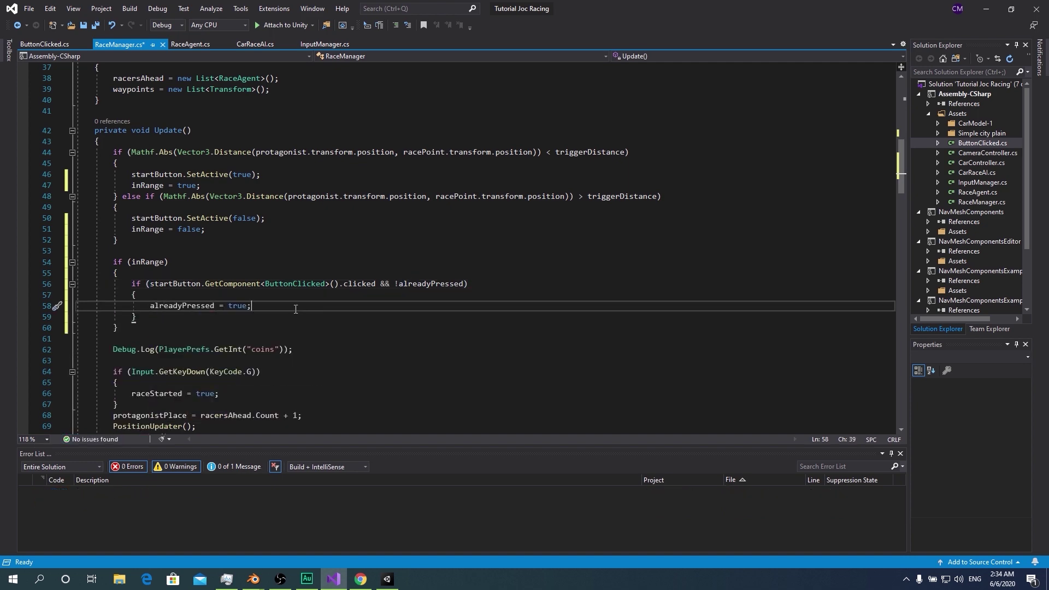
Copy raceStarted = true into the new condition block and save RaceManager
{"action": "scroll", "coordinate": [292, 310], "scroll_direction": "down", "scroll_amount": 1}
{"action": "scroll", "coordinate": [292, 310], "scroll_direction": "up", "scroll_amount": 3}
{"action": "scroll", "coordinate": [292, 310], "scroll_direction": "up", "scroll_amount": 1}
{"action": "scroll", "coordinate": [215, 310], "scroll_direction": "down", "scroll_amount": 2}
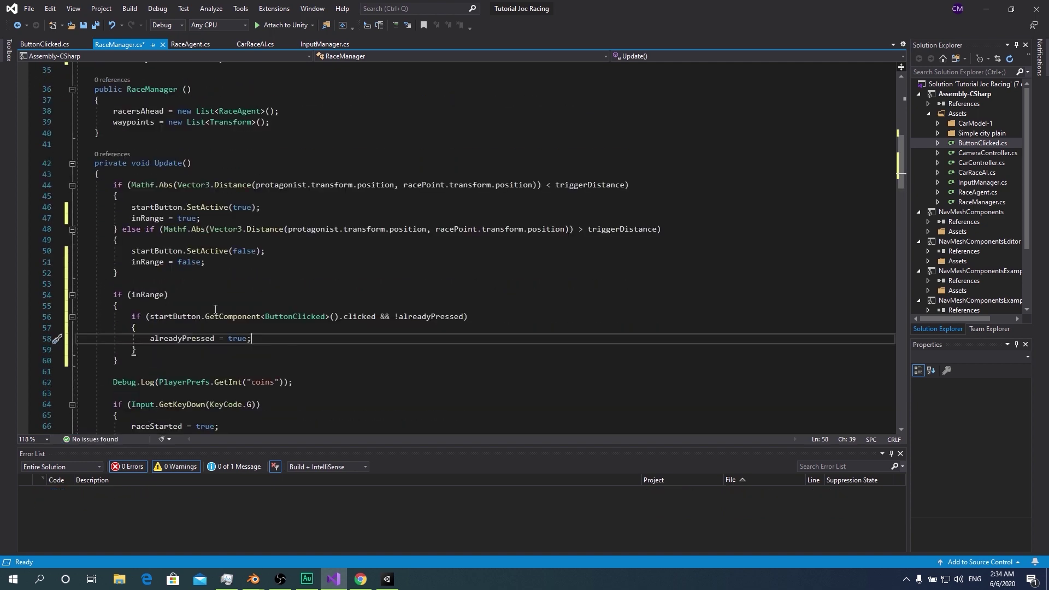
{"action": "scroll", "coordinate": [216, 310], "scroll_direction": "down", "scroll_amount": 3}
{"action": "scroll", "coordinate": [215, 310], "scroll_direction": "down", "scroll_amount": 1}
{"action": "left_click_drag", "start_coordinate": [232, 293], "coordinate": [134, 300]}
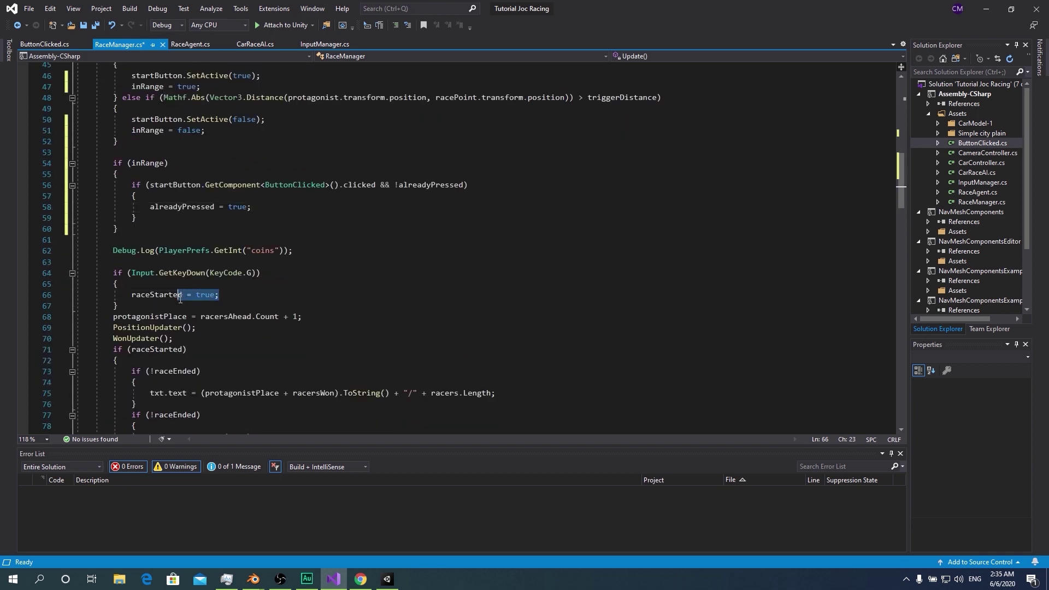
{"action": "key", "text": "ctrl+c"}
{"action": "left_click", "coordinate": [311, 206]}
{"action": "key", "text": "Return"}
{"action": "key", "text": "ctrl+v"}
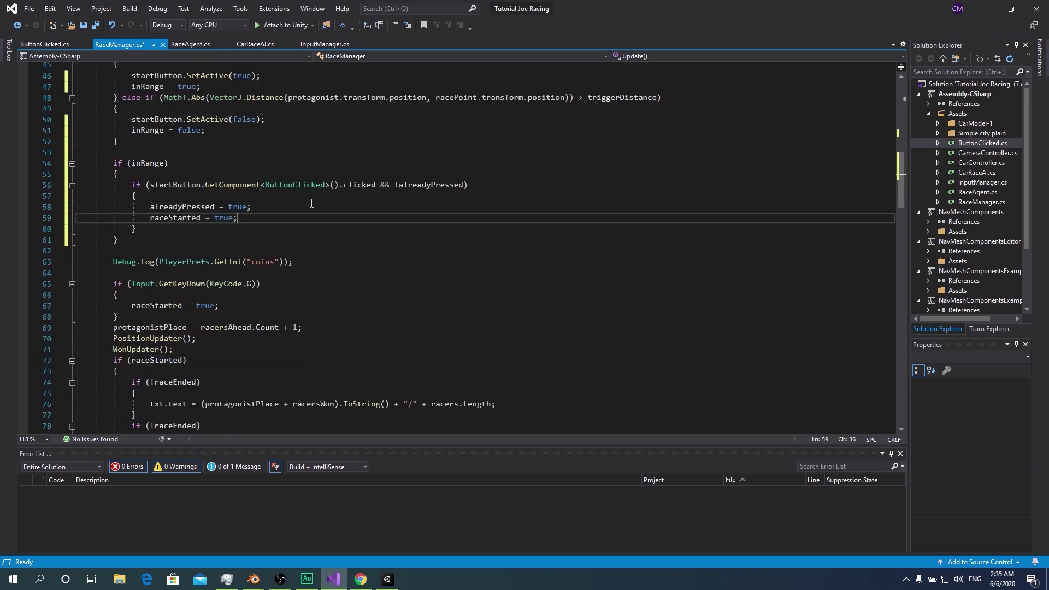
{"action": "key", "text": "ctrl+s"}
{"action": "left_click", "coordinate": [114, 283]}
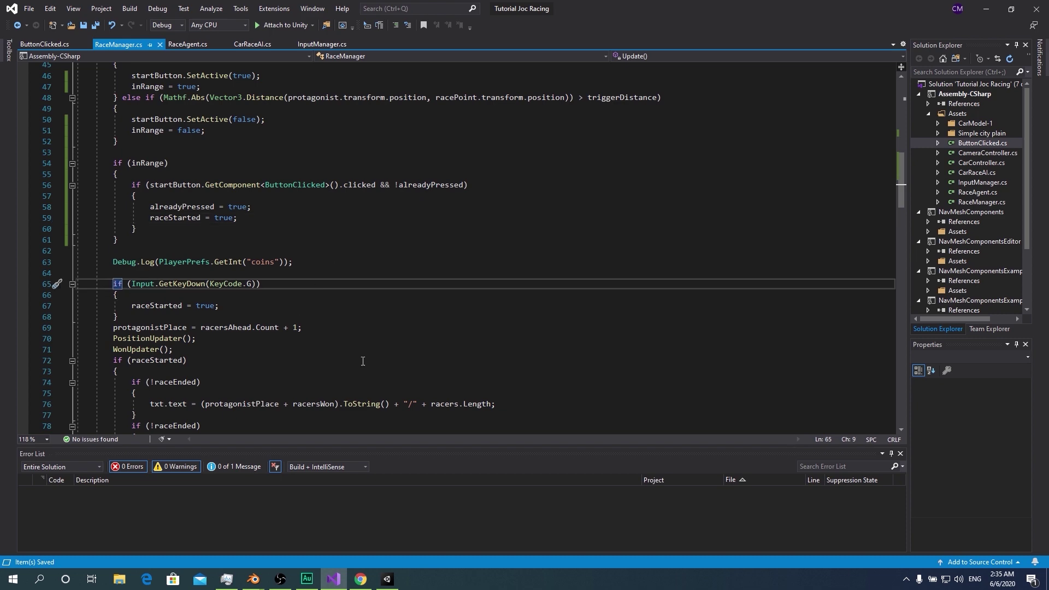
In Unity, set the Start button's On Click to call ButtonClicked.ClickBut
{"action": "left_click", "coordinate": [387, 579]}
{"action": "scroll", "coordinate": [962, 461], "scroll_direction": "down", "scroll_amount": 2}
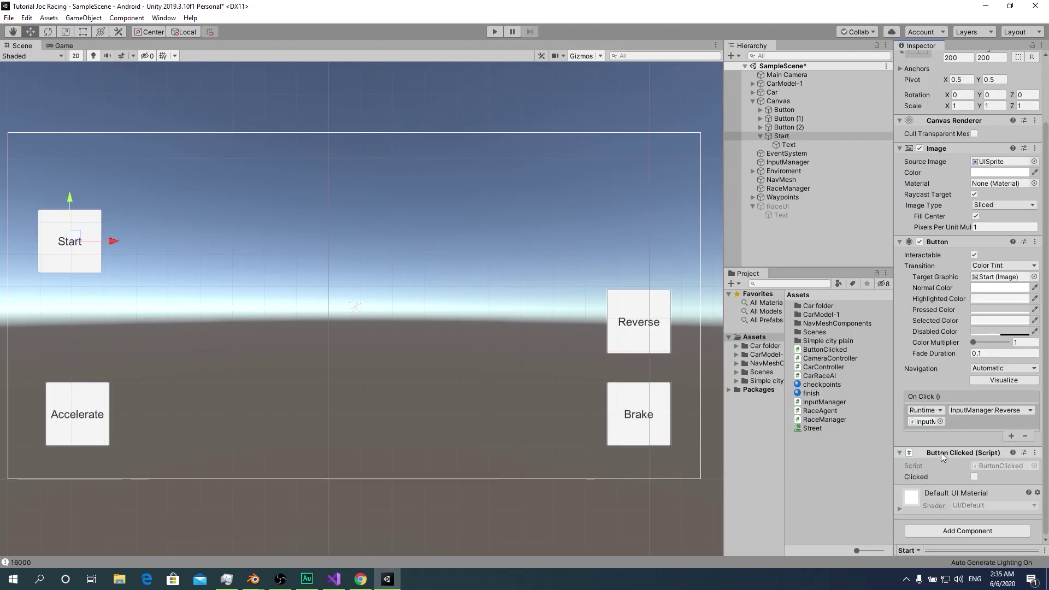
{"action": "left_click_drag", "start_coordinate": [941, 452], "coordinate": [924, 421]}
{"action": "left_click", "coordinate": [991, 410]}
{"action": "mouse_move", "coordinate": [966, 500]}
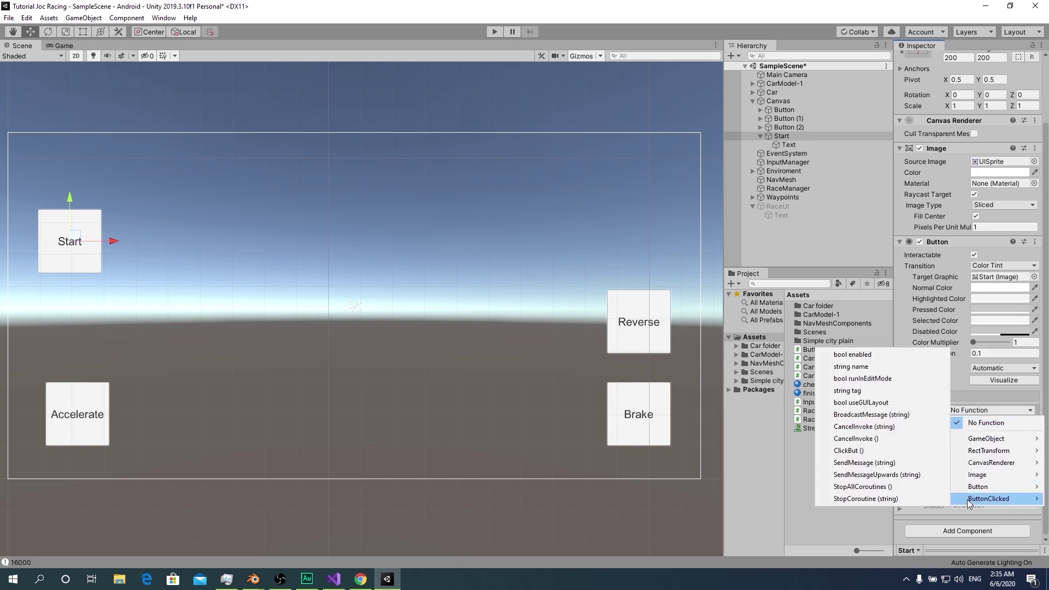
{"action": "left_click", "coordinate": [848, 450]}
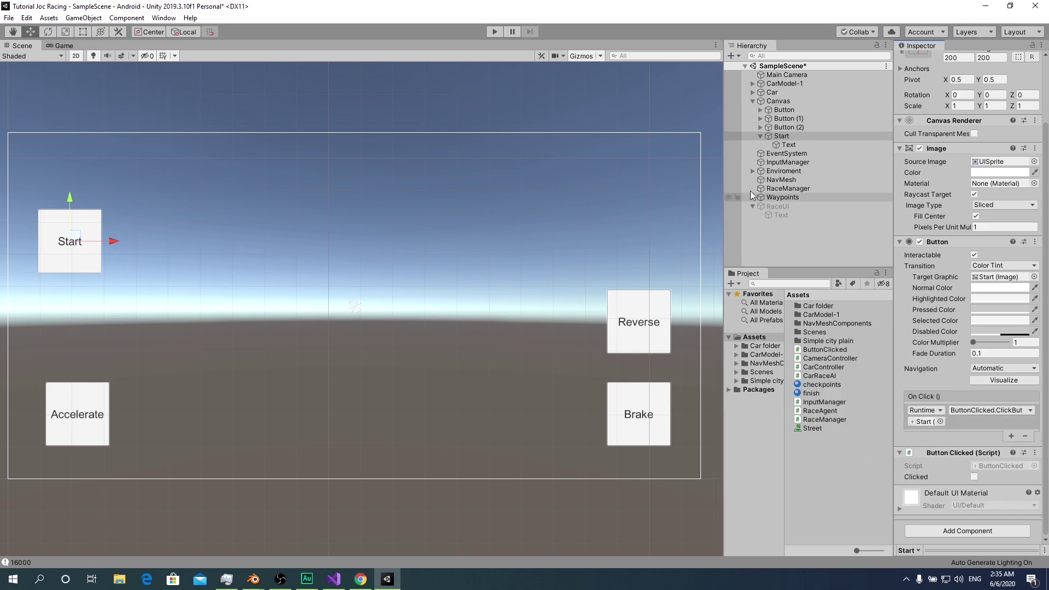
{"action": "left_click", "coordinate": [776, 93]}
Add a cube beside the blue car on the road and rotate it to -45 degrees
{"action": "key", "text": "f"}
{"action": "mouse_move", "coordinate": [520, 173]}
{"action": "left_mouse_down", "text": "alt"}
{"action": "mouse_move", "coordinate": [514, 350]}
{"action": "mouse_move", "coordinate": [573, 306]}
{"action": "left_mouse_up", "text": "alt"}
{"action": "left_click", "coordinate": [732, 55]}
{"action": "mouse_move", "coordinate": [751, 96]}
{"action": "left_click", "coordinate": [873, 96]}
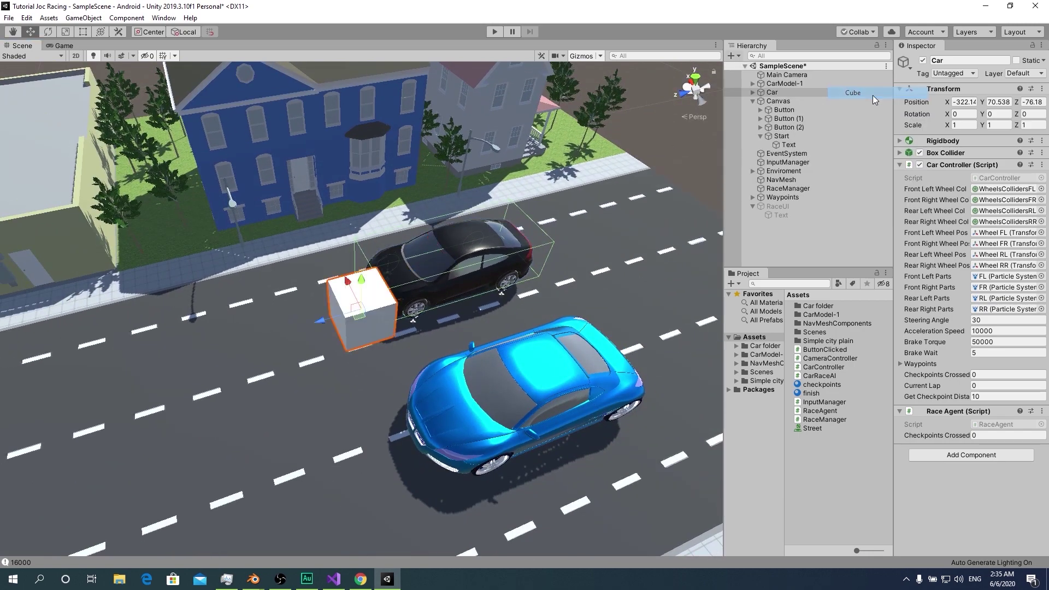
{"action": "left_click_drag", "start_coordinate": [873, 95], "coordinate": [873, 95]}
{"action": "left_click_drag", "start_coordinate": [352, 357], "coordinate": [352, 507]}
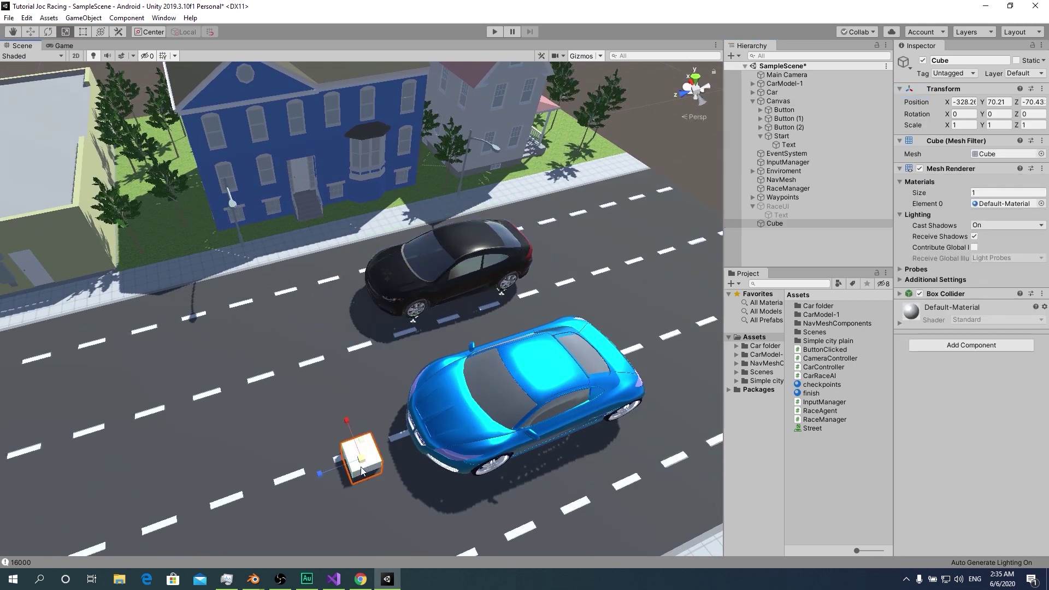
{"action": "key", "text": "e"}
{"action": "left_click_drag", "start_coordinate": [360, 459], "coordinate": [633, 293]}
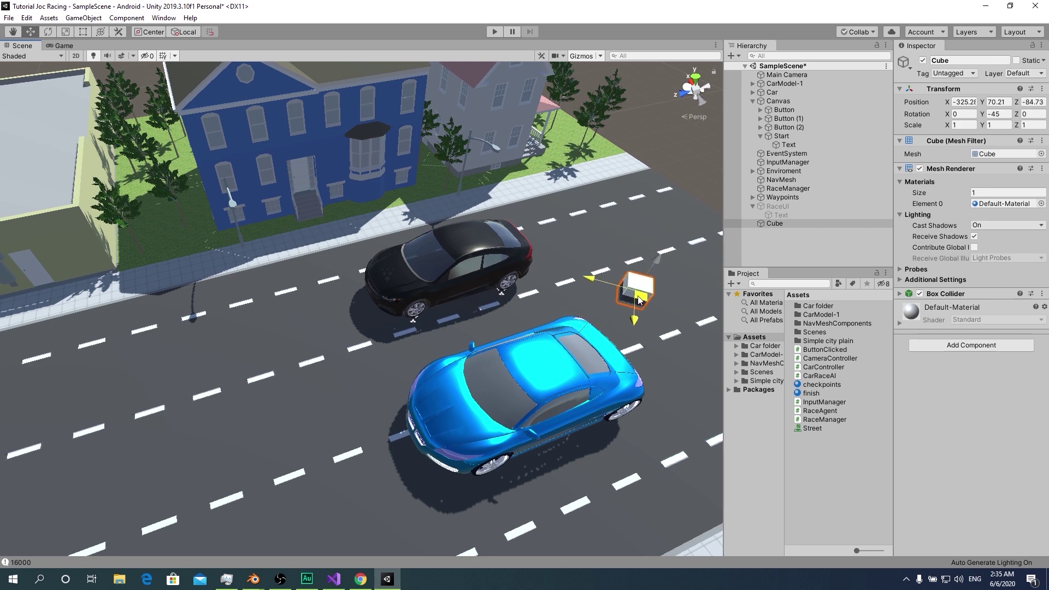
{"action": "key", "text": "r"}
Create a material named raceTrigger and apply it to the cube
{"action": "right_click", "coordinate": [844, 469]}
{"action": "left_click", "coordinate": [776, 312]}
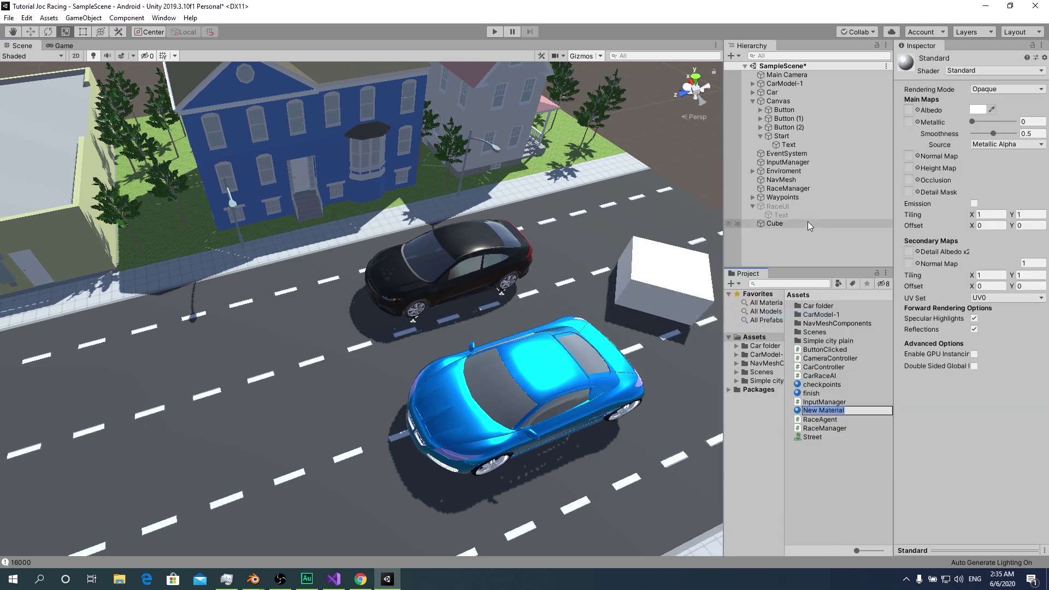
{"action": "type", "text": "raceTrigger"}
{"action": "key", "text": "Return"}
{"action": "left_click_drag", "start_coordinate": [825, 429], "coordinate": [657, 284]}
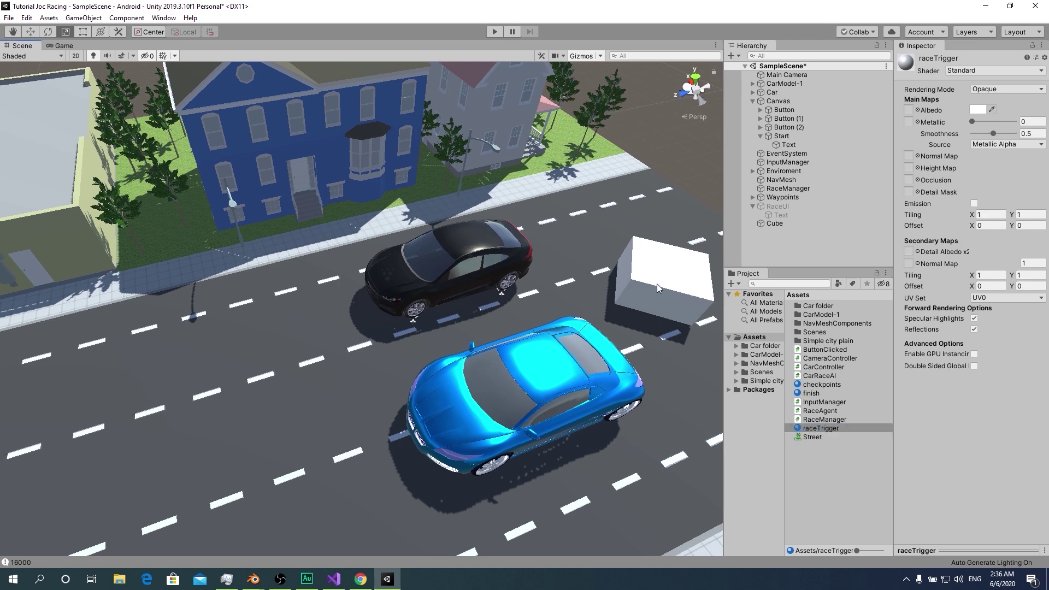
Set raceTrigger to Fade rendering with a semi-transparent orange albedo and smoothness 0
{"action": "left_click", "coordinate": [999, 89]}
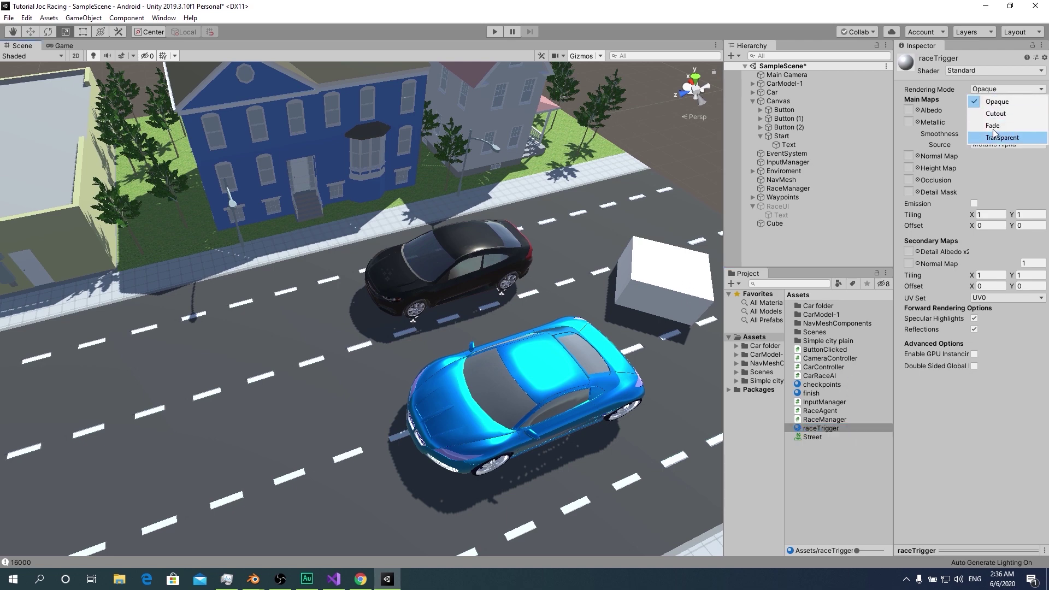
{"action": "left_click", "coordinate": [1002, 125]}
{"action": "left_click", "coordinate": [978, 110]}
{"action": "left_click_drag", "start_coordinate": [511, 136], "coordinate": [532, 118]}
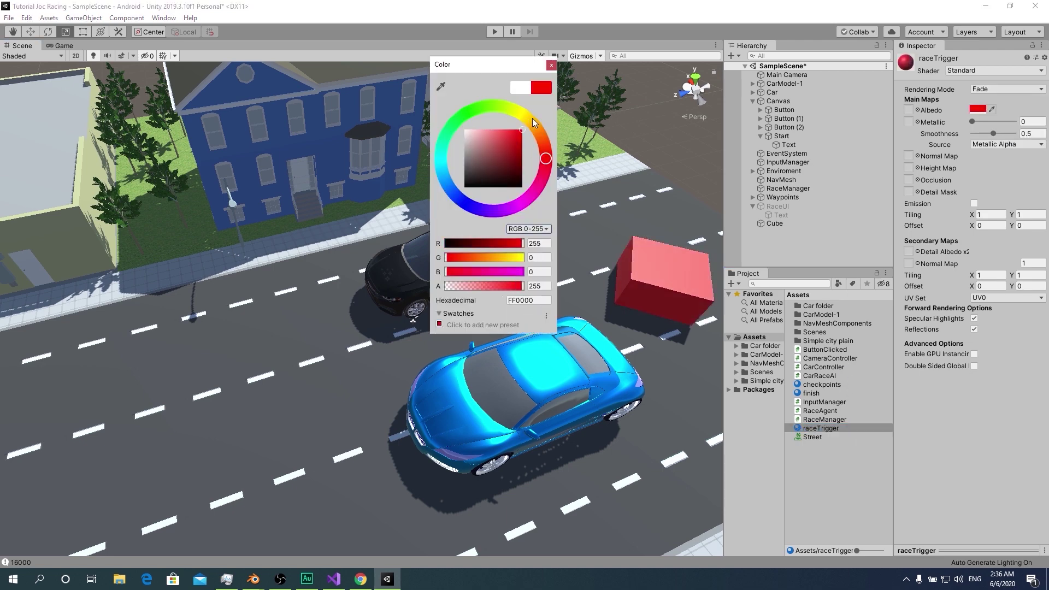
{"action": "left_click", "coordinate": [532, 118]}
{"action": "left_click_drag", "start_coordinate": [992, 134], "coordinate": [977, 123]}
{"action": "left_click", "coordinate": [978, 109]}
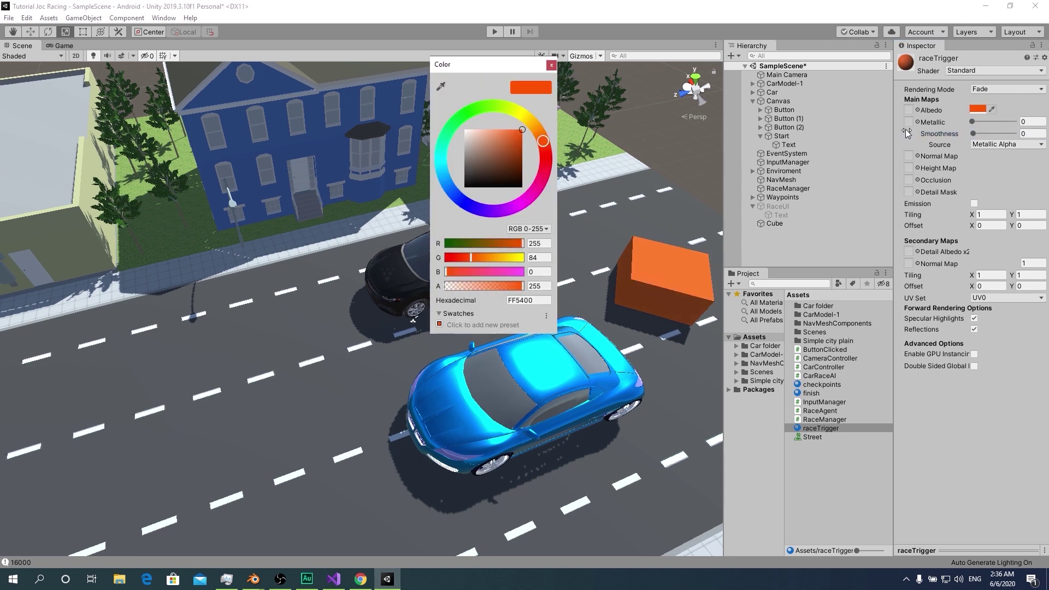
{"action": "left_click", "coordinate": [483, 286]}
Rename the orange cube to RaceTrigger in the Hierarchy
{"action": "left_click", "coordinate": [552, 65]}
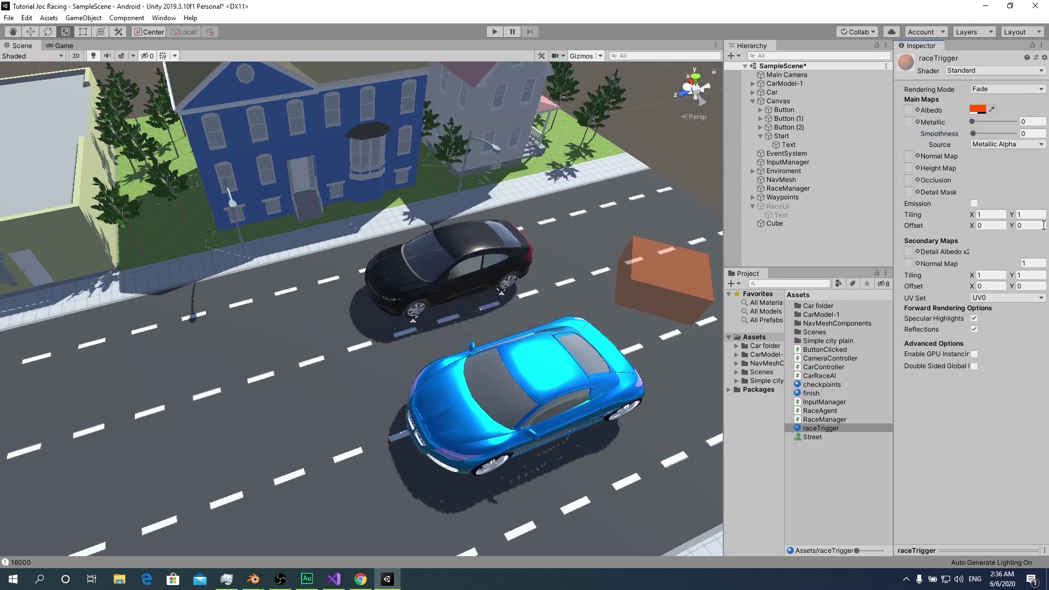
{"action": "left_click", "coordinate": [699, 256]}
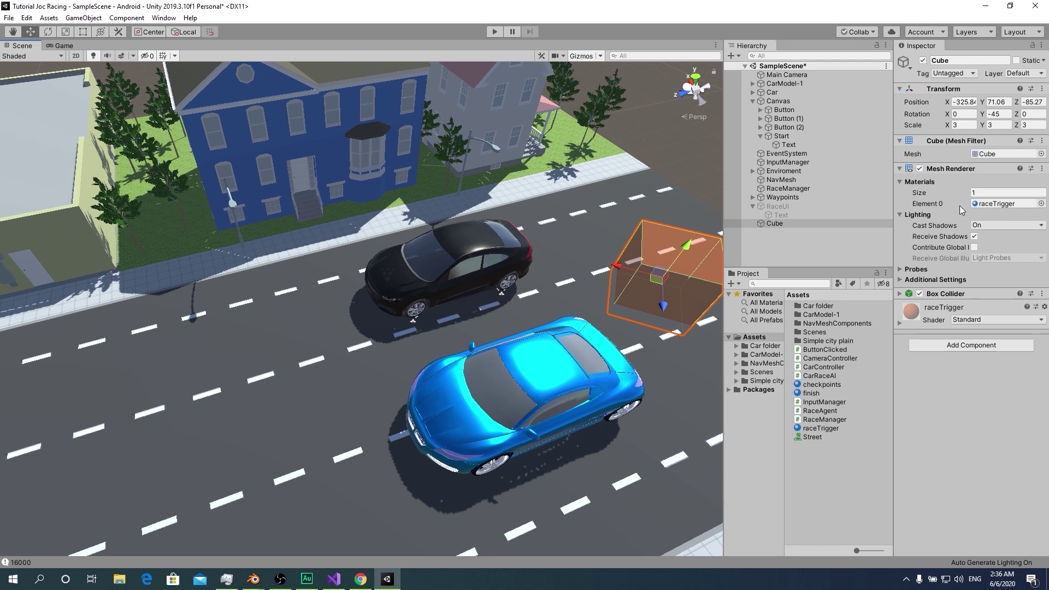
{"action": "left_click", "coordinate": [787, 187]}
{"action": "left_click", "coordinate": [771, 223]}
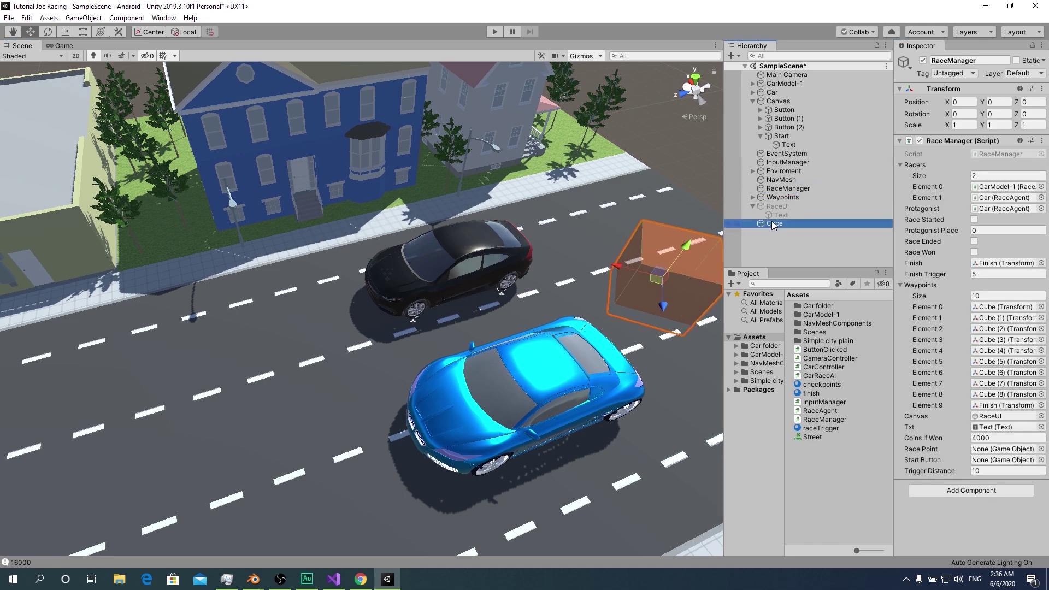
{"action": "left_click", "coordinate": [776, 224]}
{"action": "type", "text": "R"}
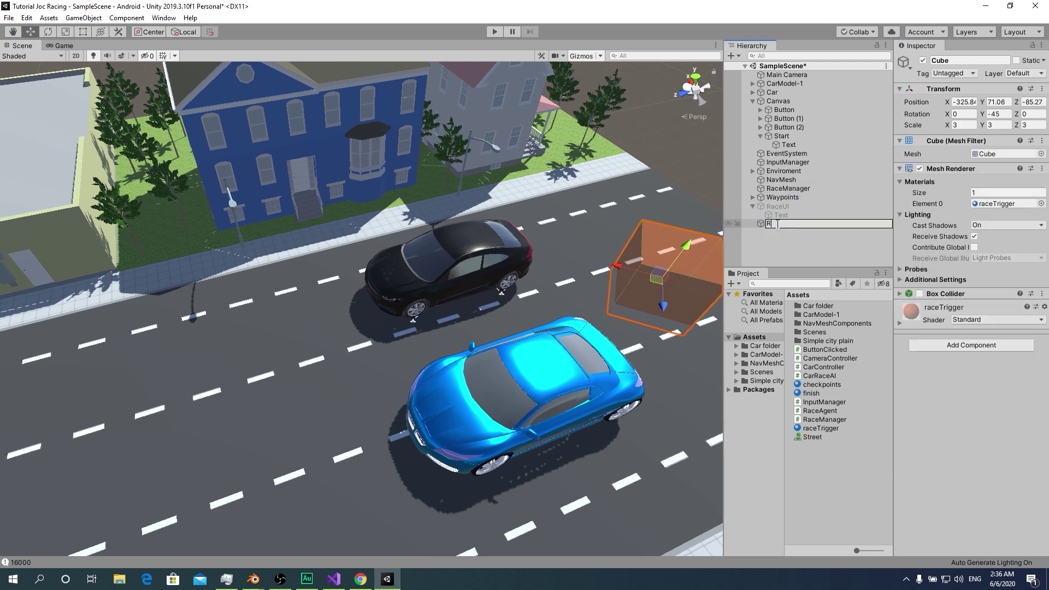
{"action": "type", "text": "aceTrigger"}
{"action": "key", "text": "Return"}
Assign RaceTrigger to the RaceManager's Race Point field
{"action": "left_click", "coordinate": [792, 189]}
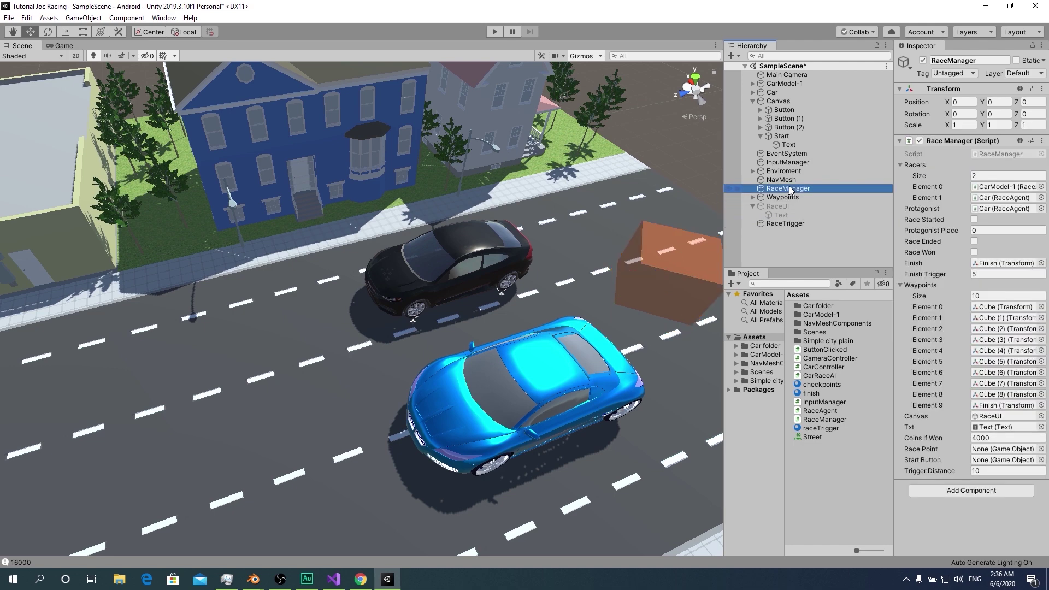
{"action": "left_click", "coordinate": [797, 225]}
{"action": "left_click_drag", "start_coordinate": [797, 225], "coordinate": [1008, 448]}
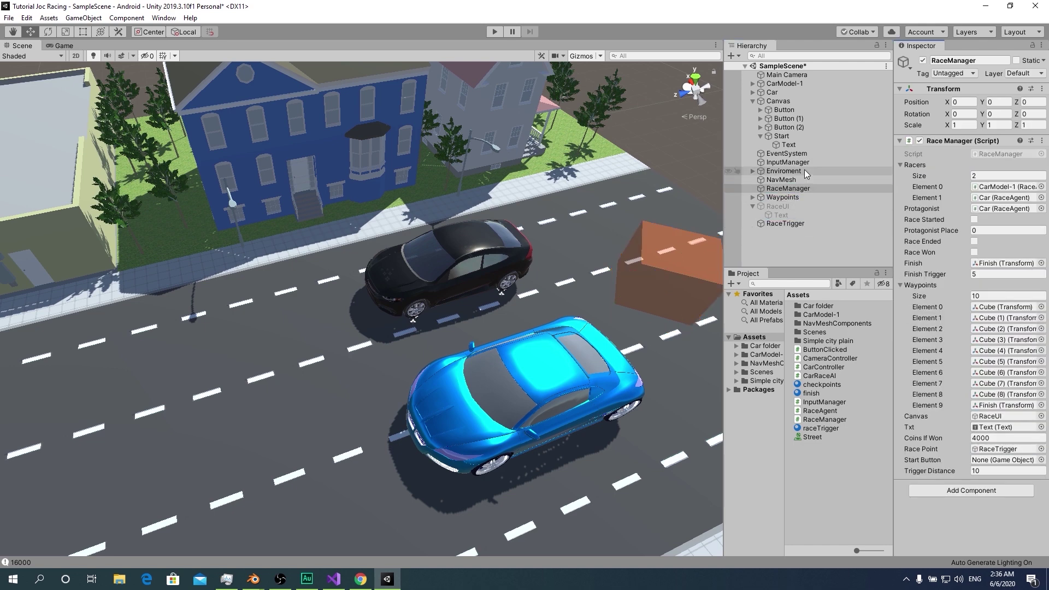
Add startButton.GetComponent<ButtonClicked>().clicked = false; under inRange = false and save RaceManager.cs
{"action": "key", "text": "alt+Tab"}
{"action": "left_click", "coordinate": [221, 200]}
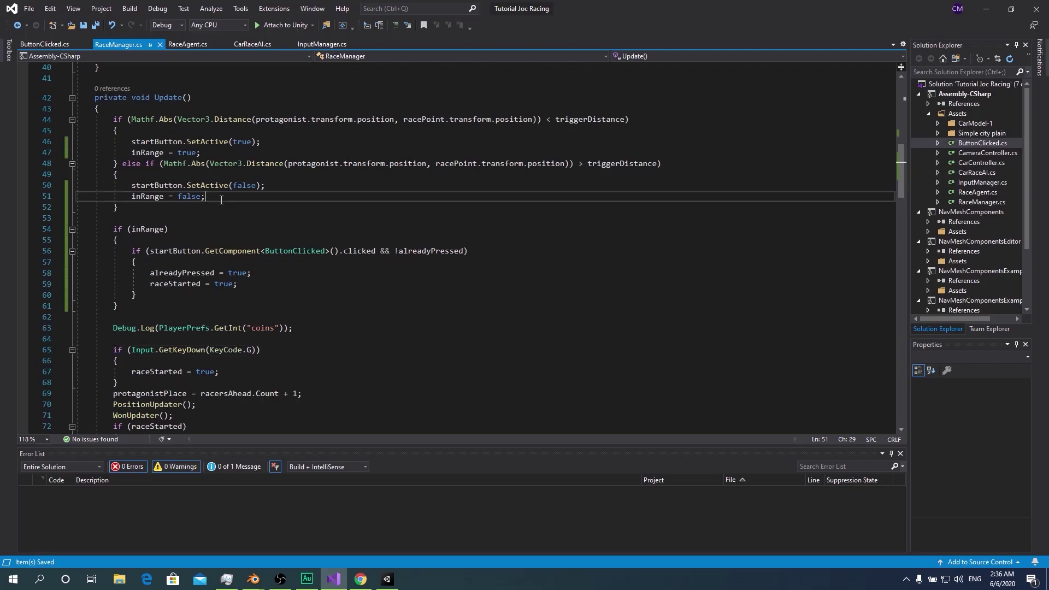
{"action": "key", "text": "Return"}
{"action": "type", "text": "start"}
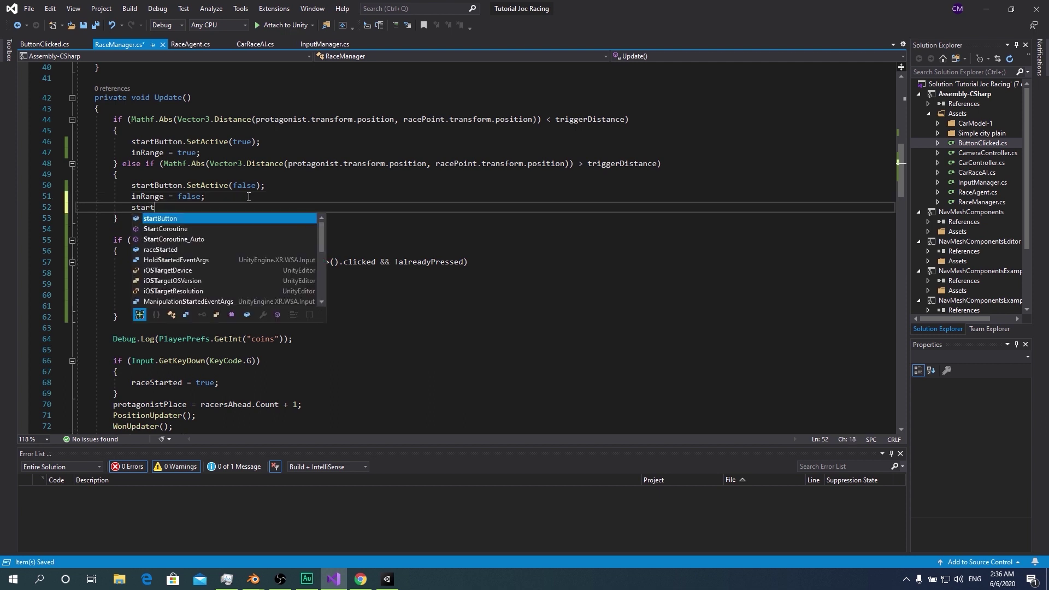
{"action": "type", "text": "Button.GetComponent<>"}
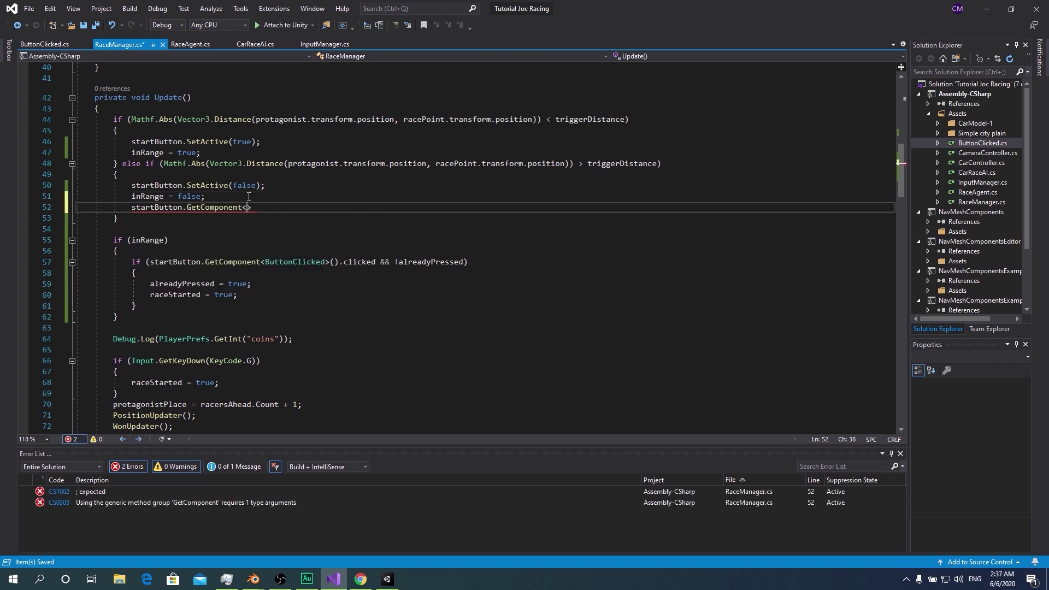
{"action": "type", "text": "Butt"}
{"action": "key", "text": "Tab"}
{"action": "type", "text": ">().c"}
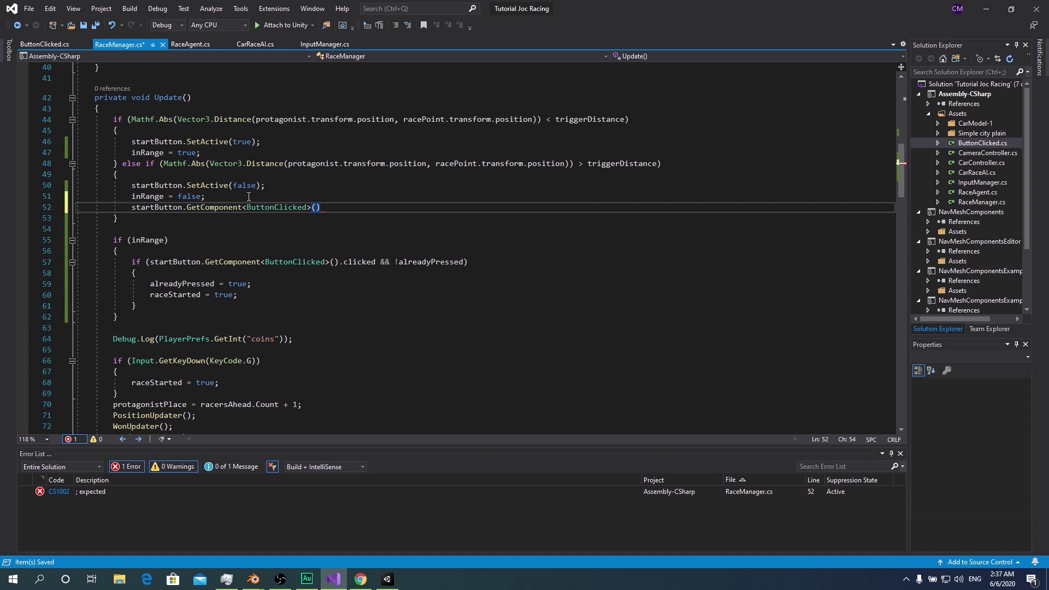
{"action": "type", "text": "l"}
{"action": "key", "text": "Tab"}
{"action": "type", "text": "= "}
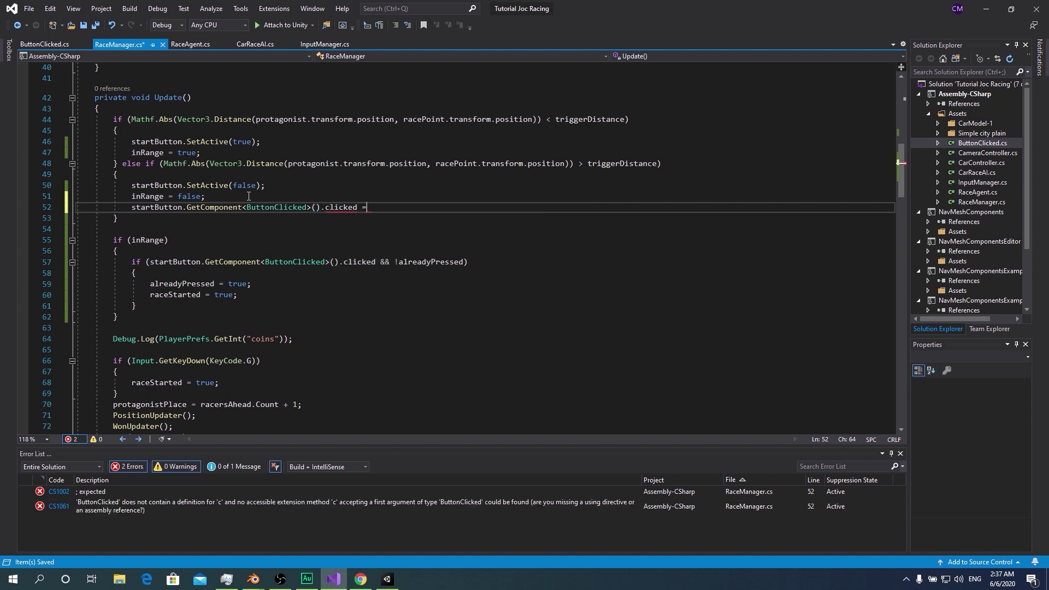
{"action": "type", "text": "false;"}
{"action": "key", "text": "ctrl+s"}
Highlight the new clicked = false line on line 52 for review, then return to Unity
{"action": "left_click", "coordinate": [210, 198]}
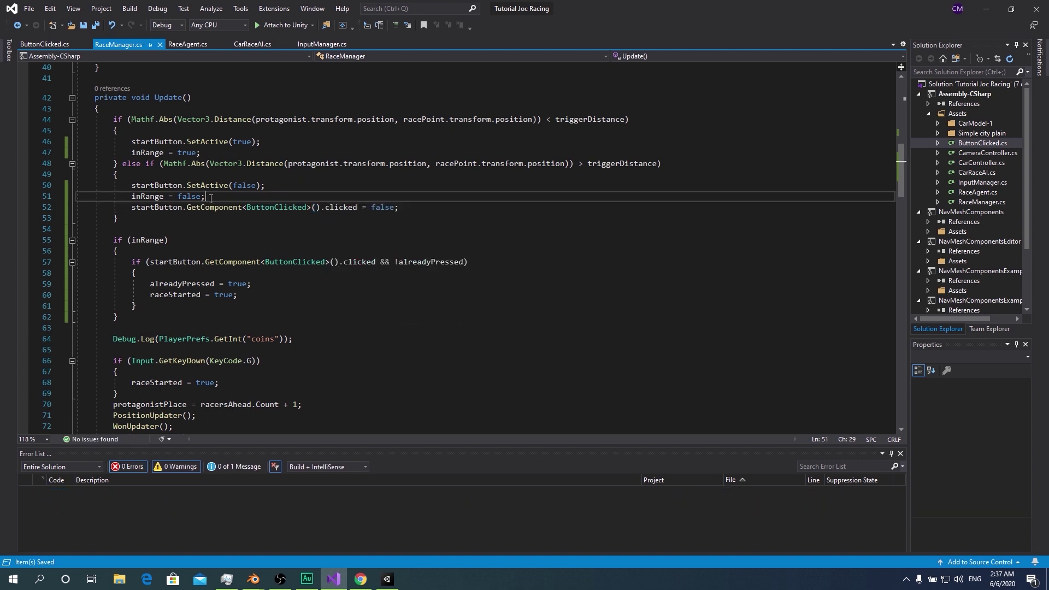
{"action": "left_click_drag", "start_coordinate": [133, 203], "coordinate": [391, 207]}
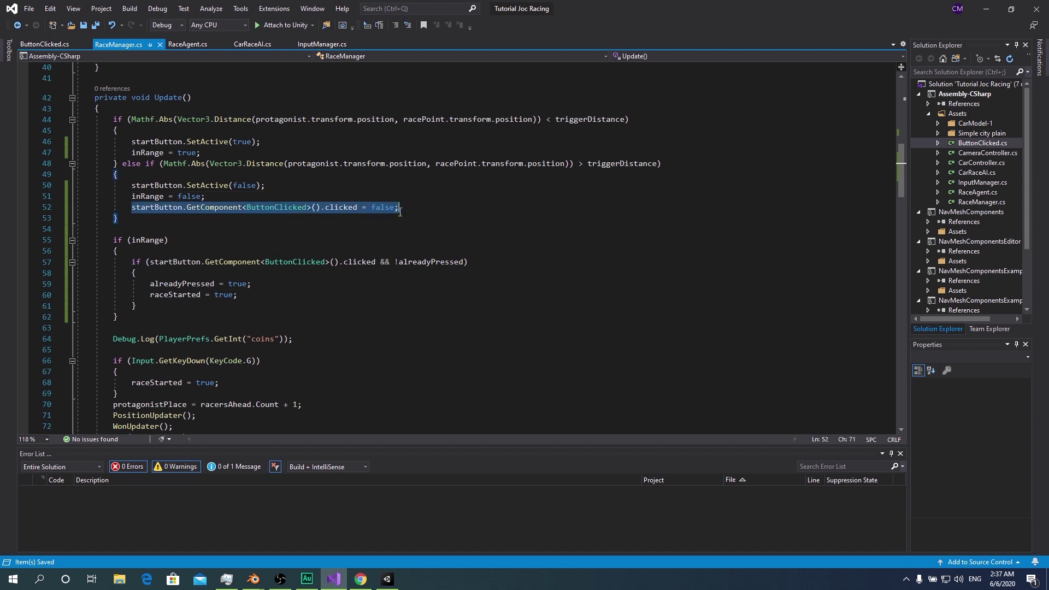
{"action": "left_click", "coordinate": [391, 208]}
{"action": "left_click", "coordinate": [299, 213]}
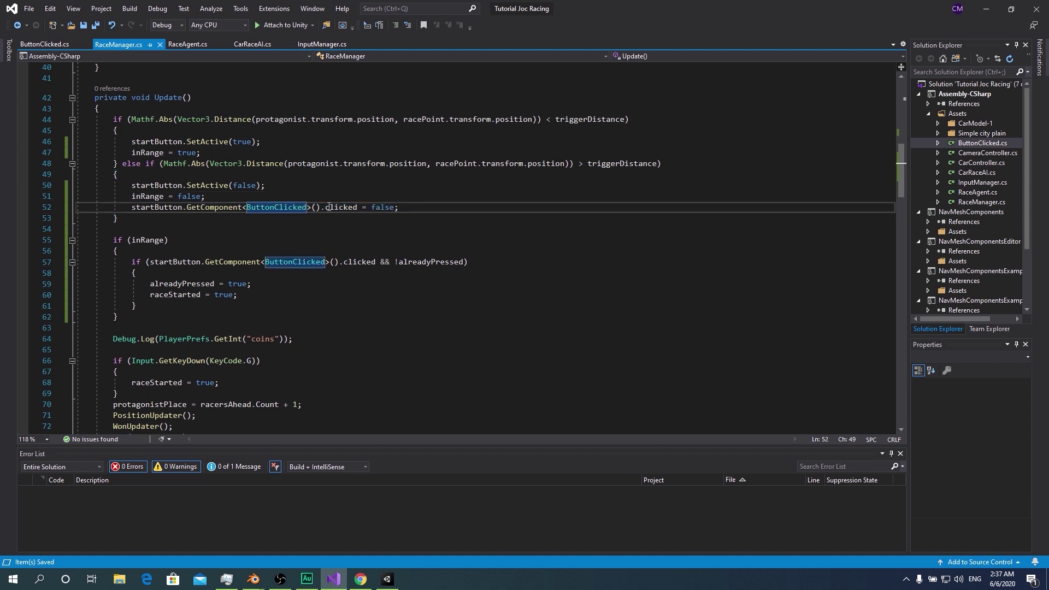
{"action": "left_click", "coordinate": [313, 207]}
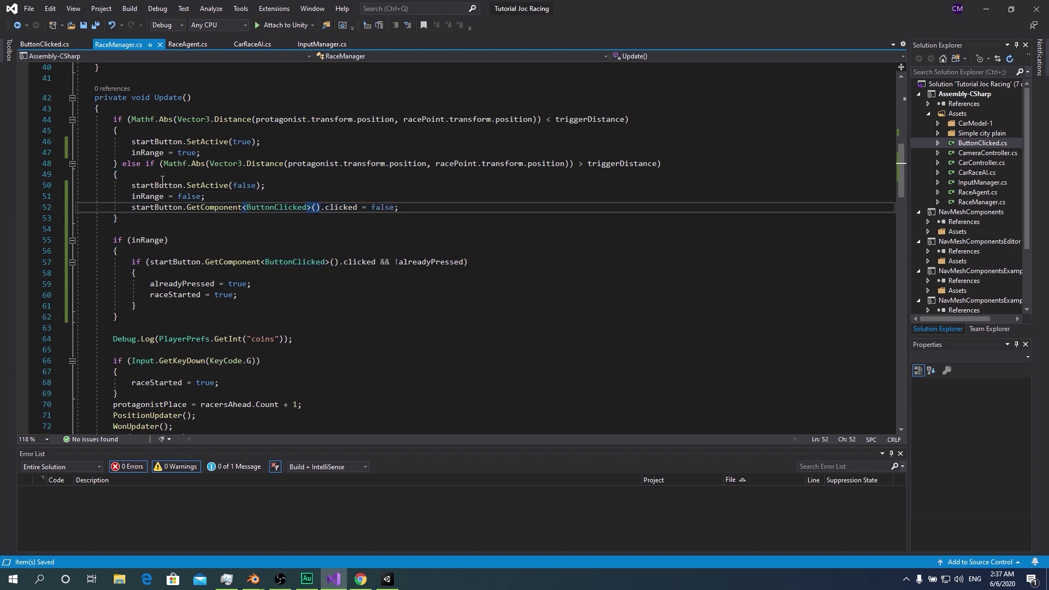
{"action": "left_click_drag", "start_coordinate": [132, 207], "coordinate": [403, 207]}
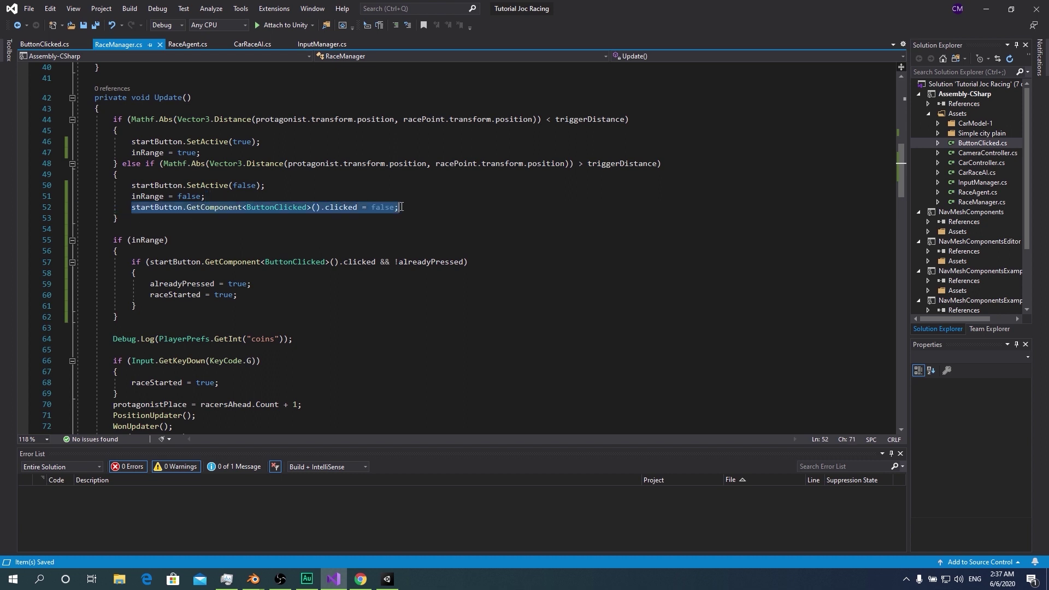
{"action": "left_click", "coordinate": [402, 207]}
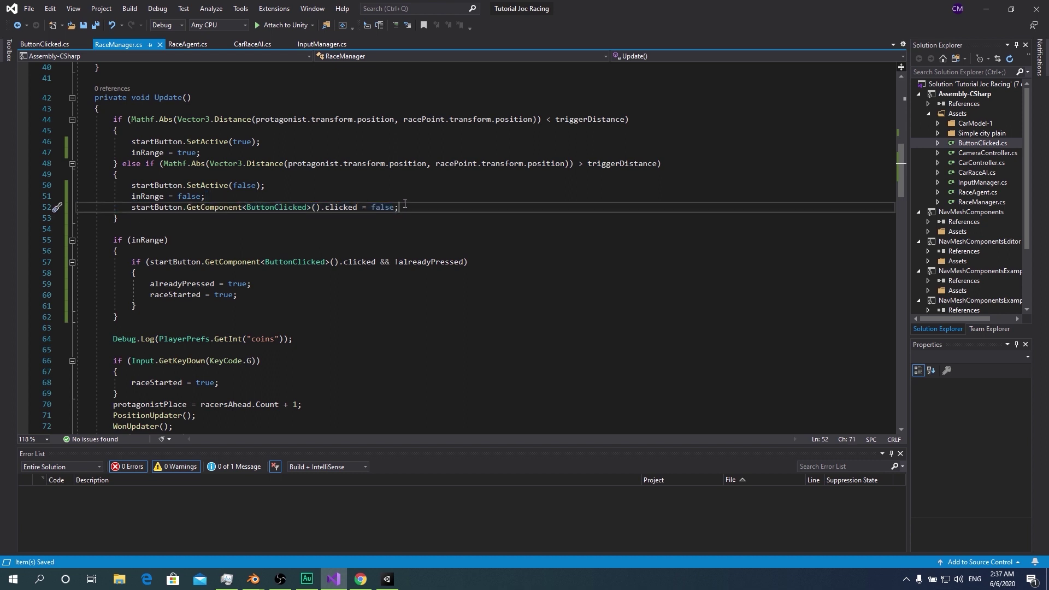
{"action": "left_click_drag", "start_coordinate": [404, 207], "coordinate": [132, 207]}
{"action": "left_click", "coordinate": [420, 199]}
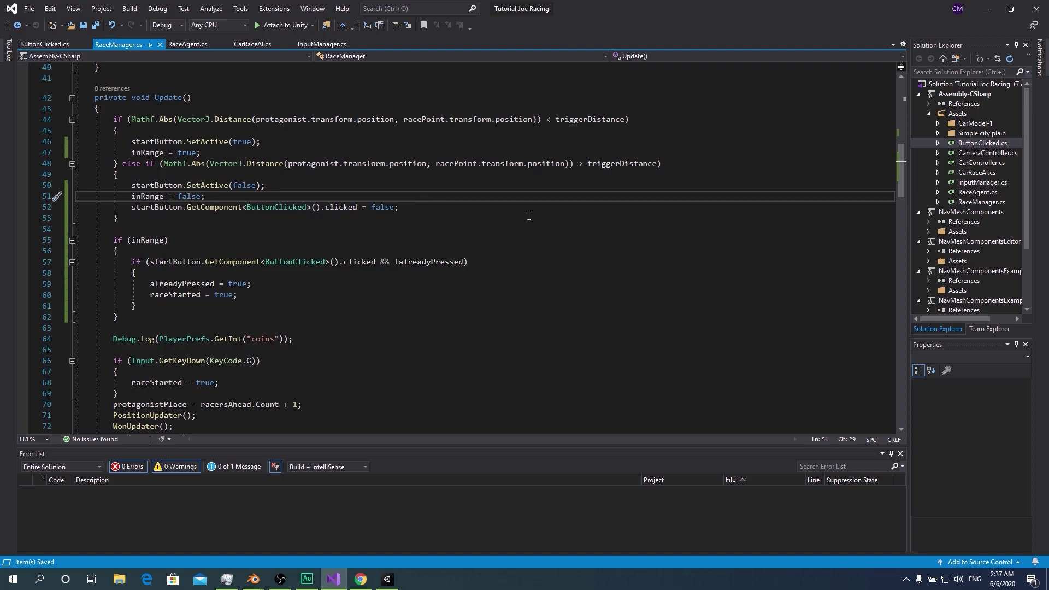
{"action": "left_click", "coordinate": [986, 8]}
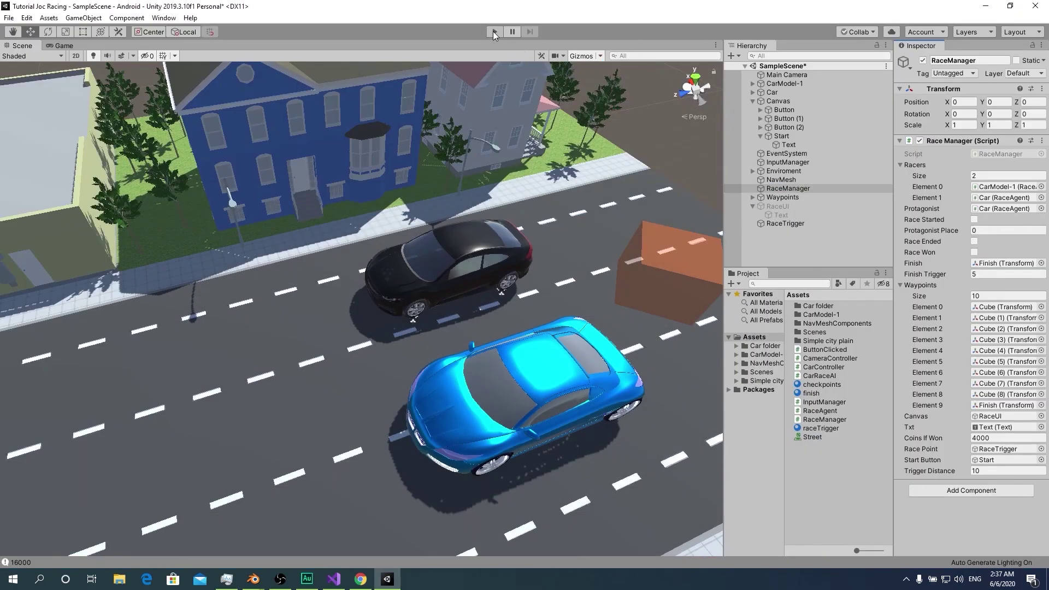
{"action": "left_click", "coordinate": [493, 31]}
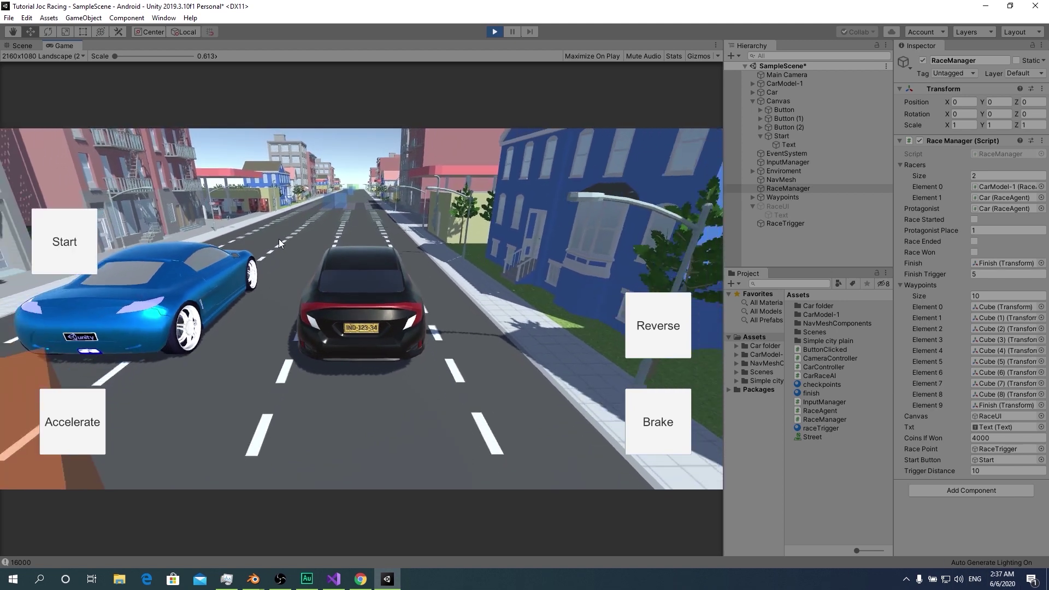
{"action": "left_click", "coordinate": [82, 232]}
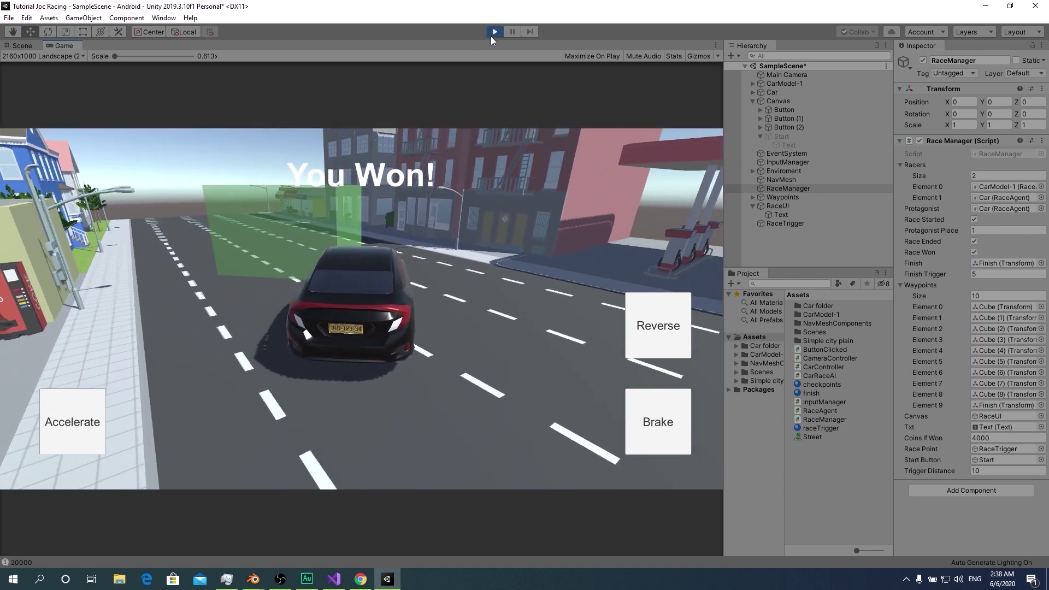
{"action": "left_click", "coordinate": [495, 31]}
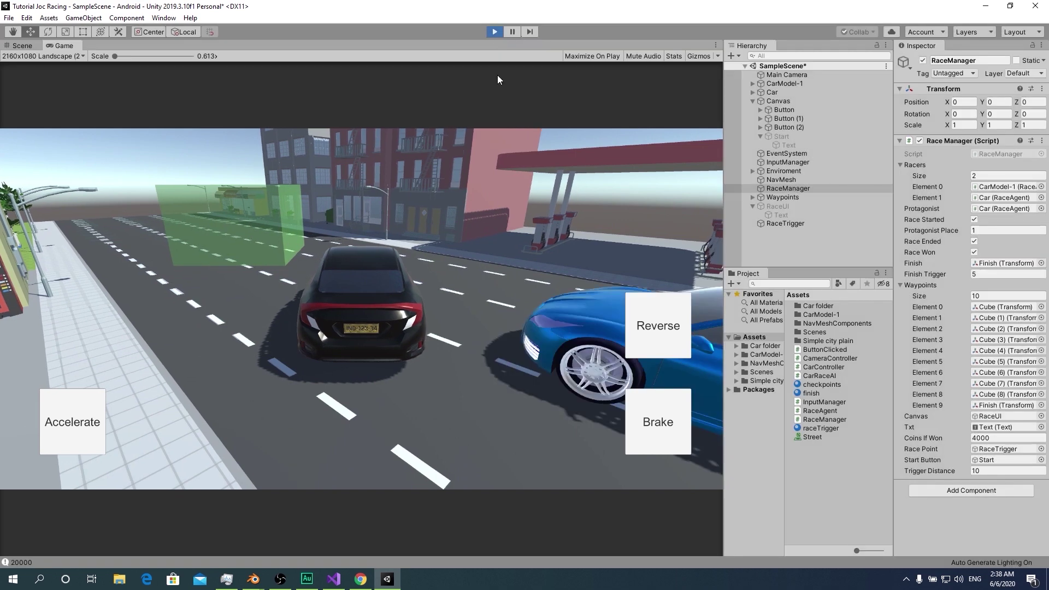
{"action": "right_click_drag", "start_coordinate": [269, 178], "coordinate": [375, 277]}
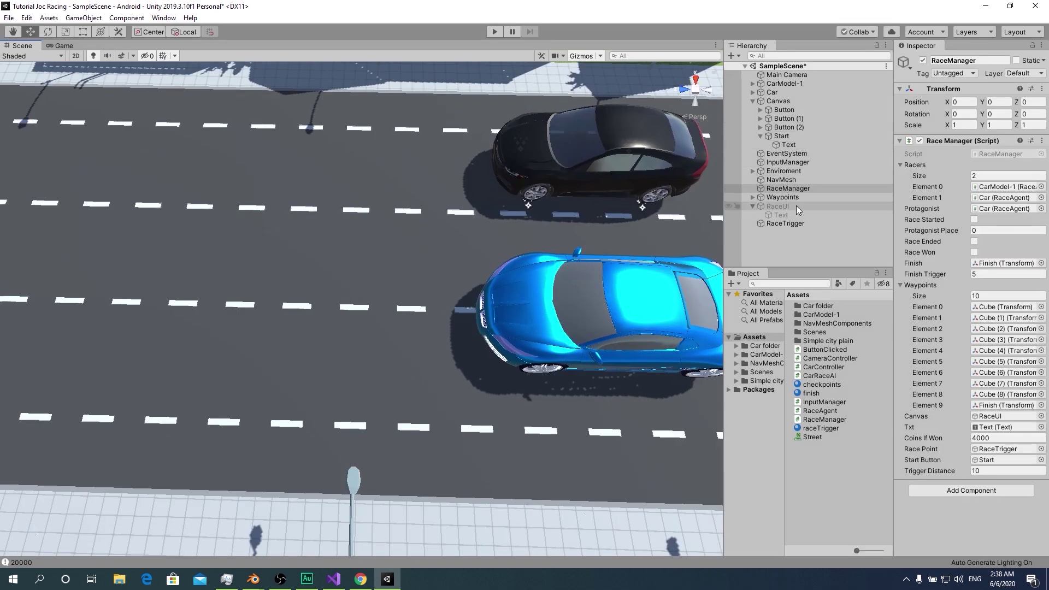
{"action": "left_click", "coordinate": [752, 197]}
{"action": "double_click", "coordinate": [782, 206]}
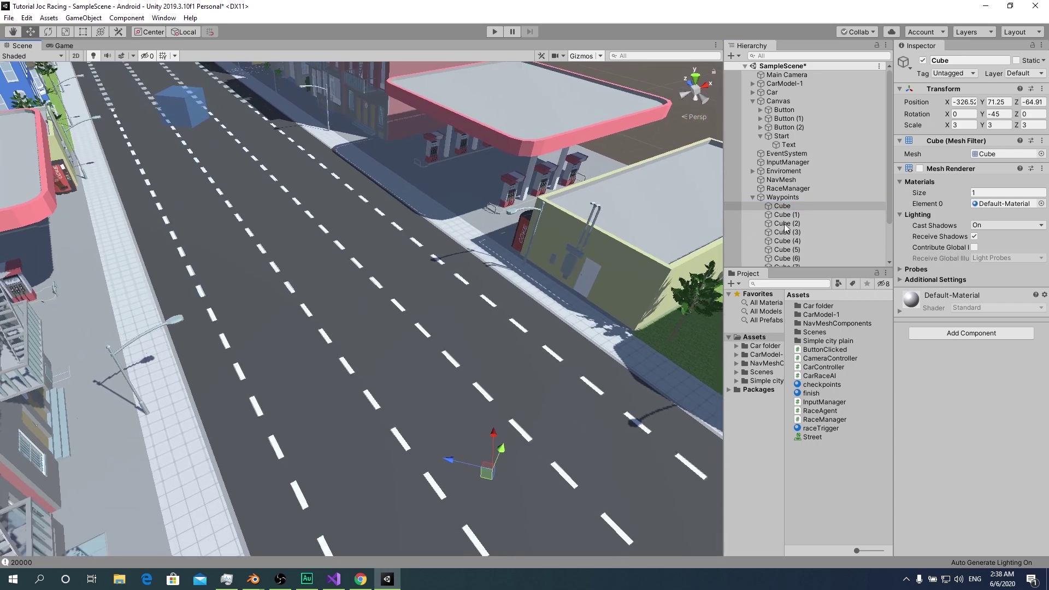
{"action": "scroll", "coordinate": [795, 226], "scroll_direction": "down", "scroll_amount": 3}
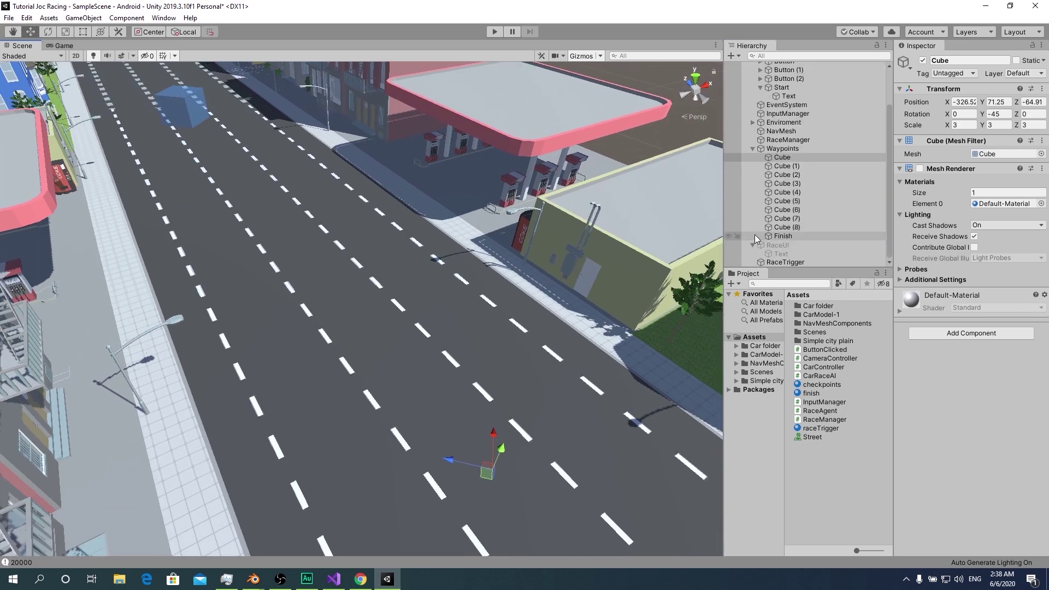
{"action": "left_click", "coordinate": [784, 227], "text": "shift"}
{"action": "left_click", "coordinate": [920, 169]}
{"action": "left_click", "coordinate": [920, 169]}
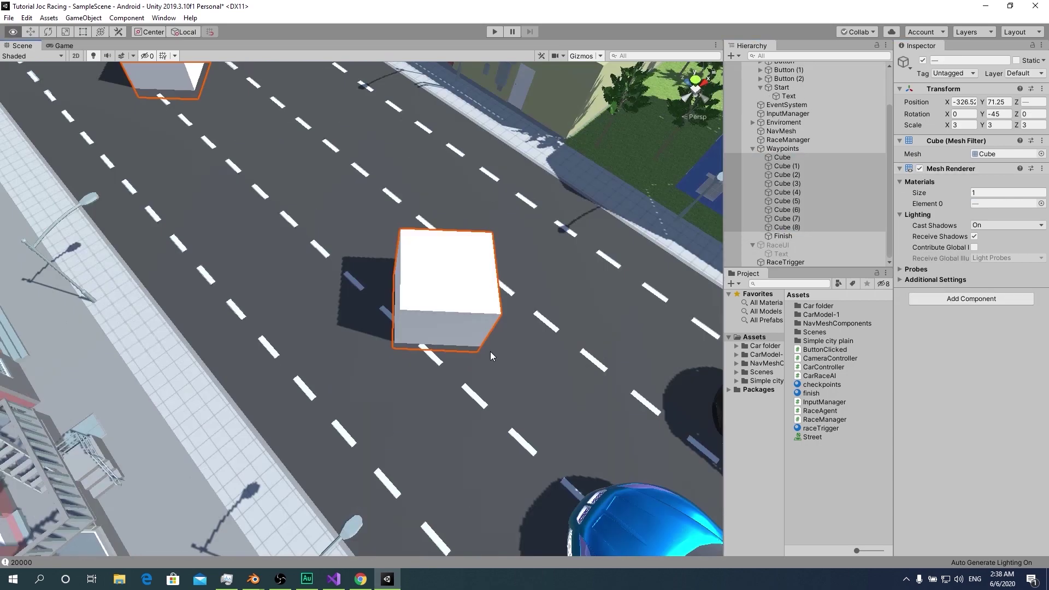
{"action": "right_click_drag", "start_coordinate": [490, 352], "coordinate": [400, 236]}
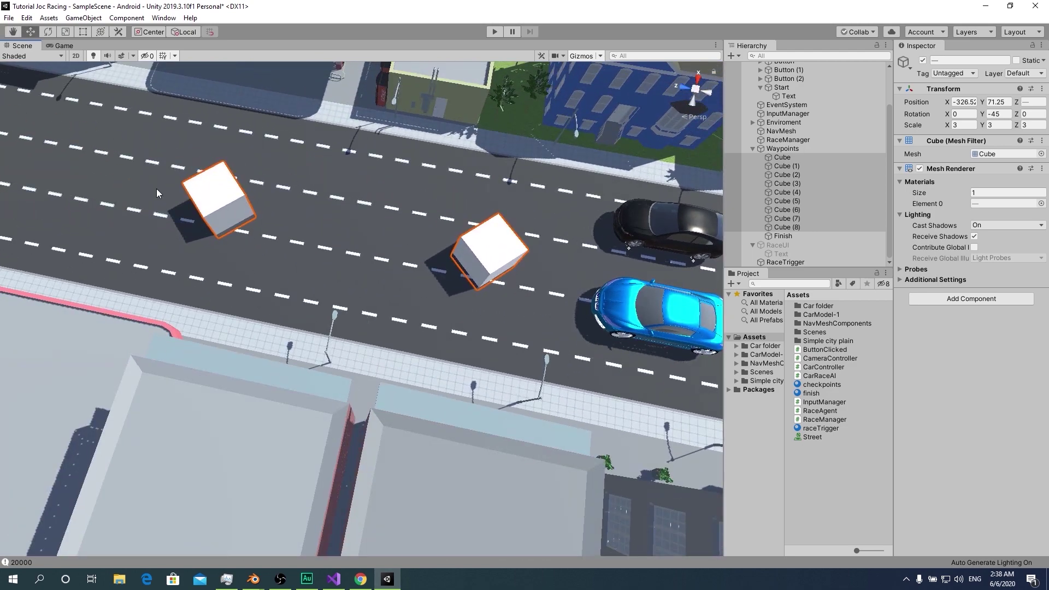
{"action": "right_click_drag", "start_coordinate": [156, 189], "coordinate": [608, 251]}
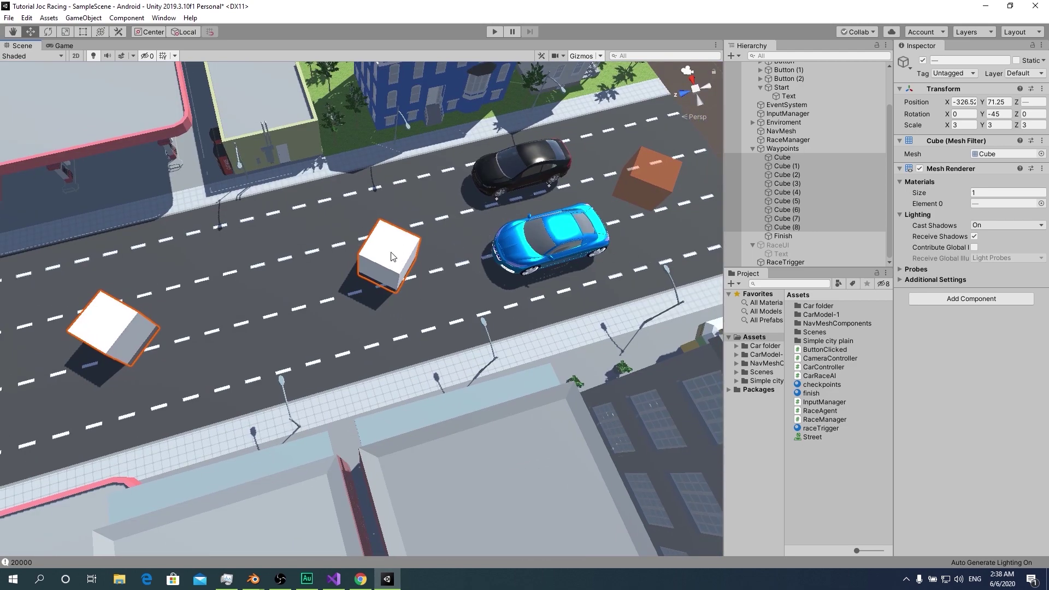
{"action": "right_click_drag", "start_coordinate": [197, 290], "coordinate": [280, 266]}
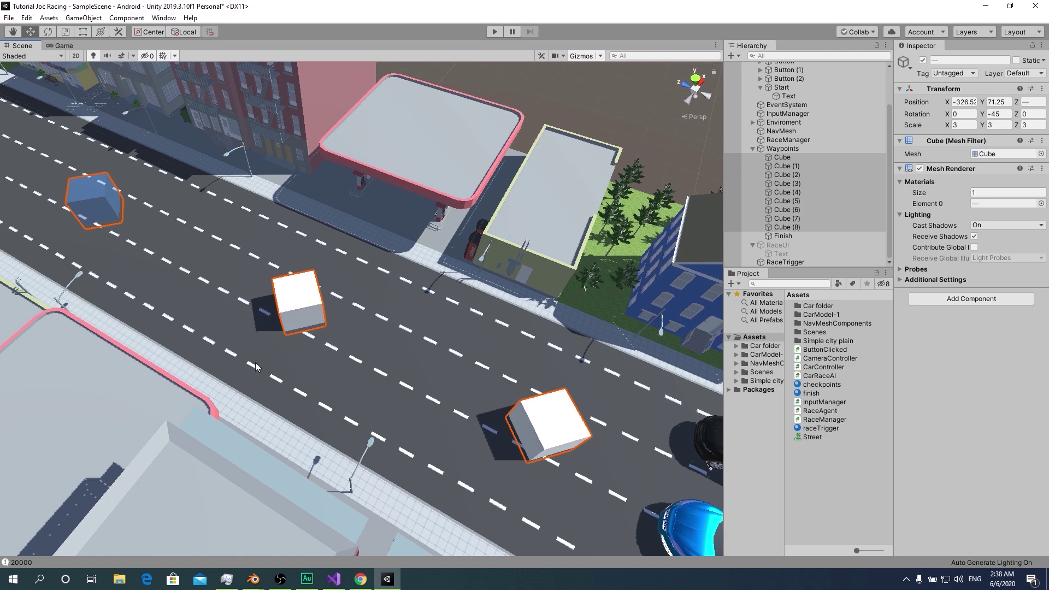
{"action": "right_click_drag", "start_coordinate": [428, 300], "coordinate": [776, 295]}
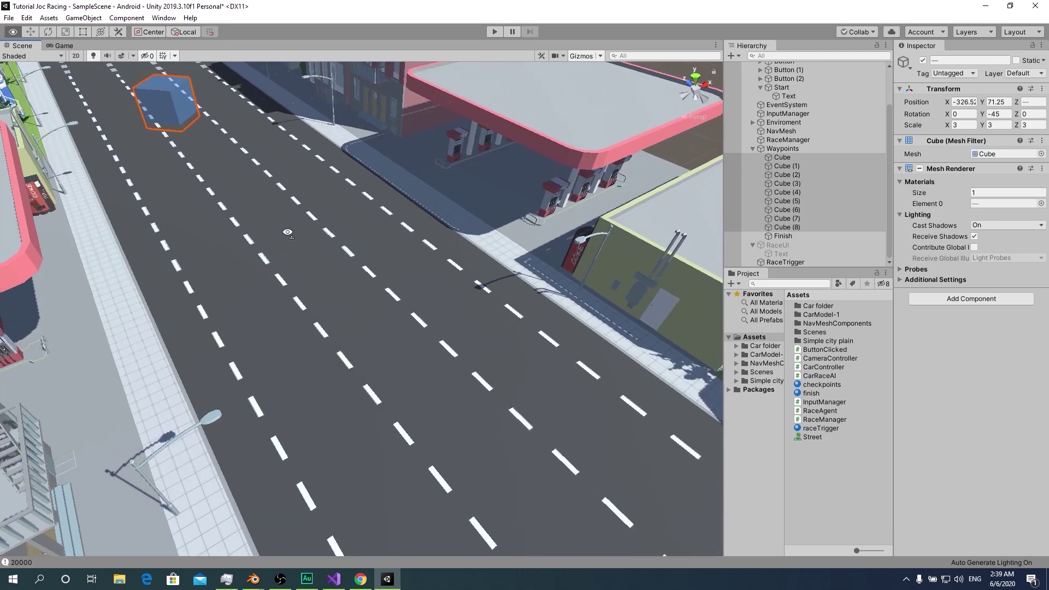
{"action": "left_click", "coordinate": [753, 148]}
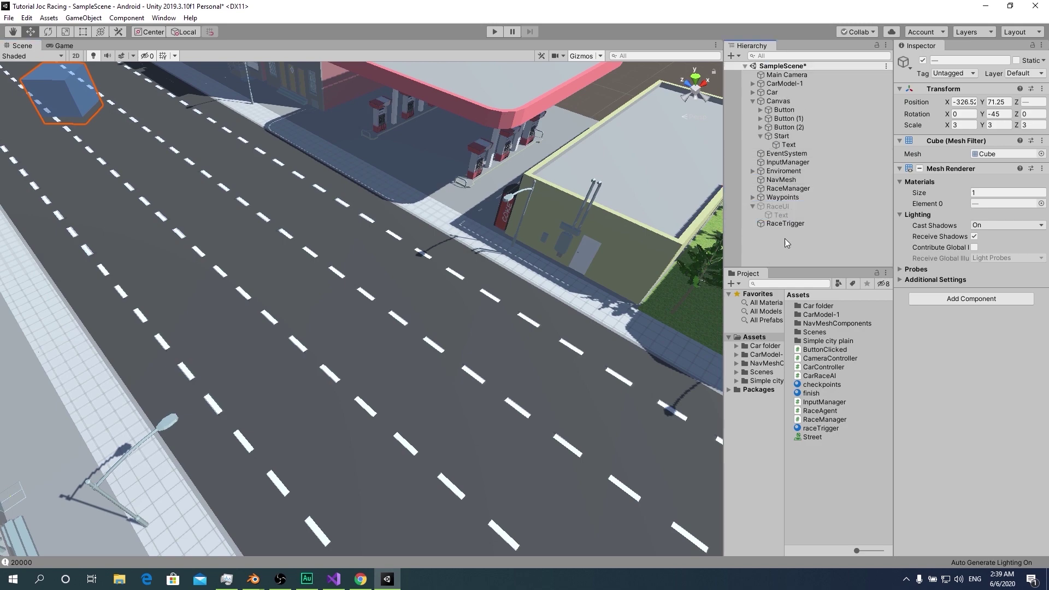
{"action": "left_click", "coordinate": [784, 238]}
{"action": "right_click_drag", "start_coordinate": [499, 250], "coordinate": [124, 185]}
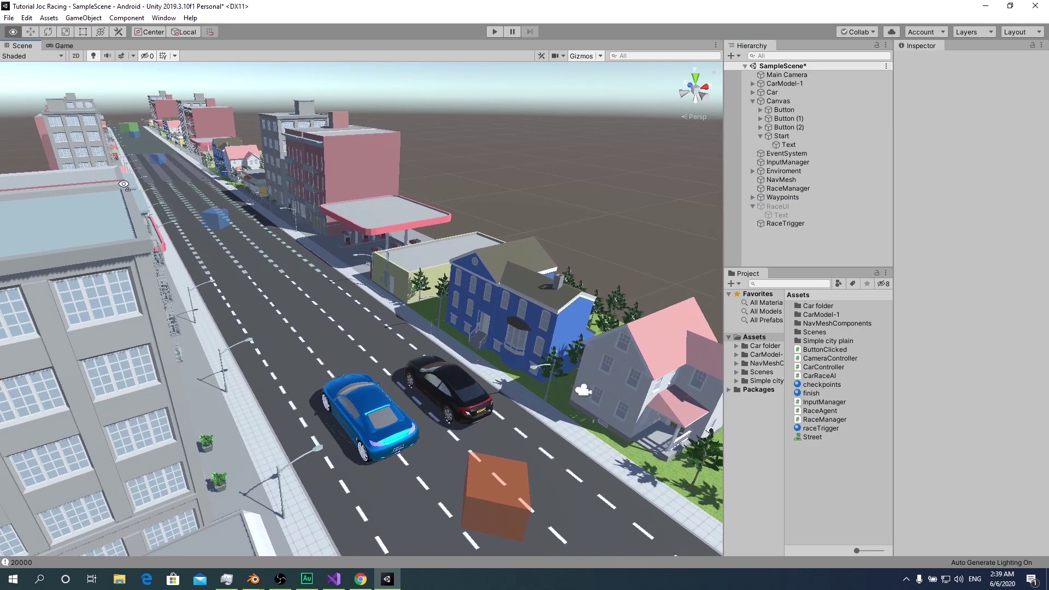